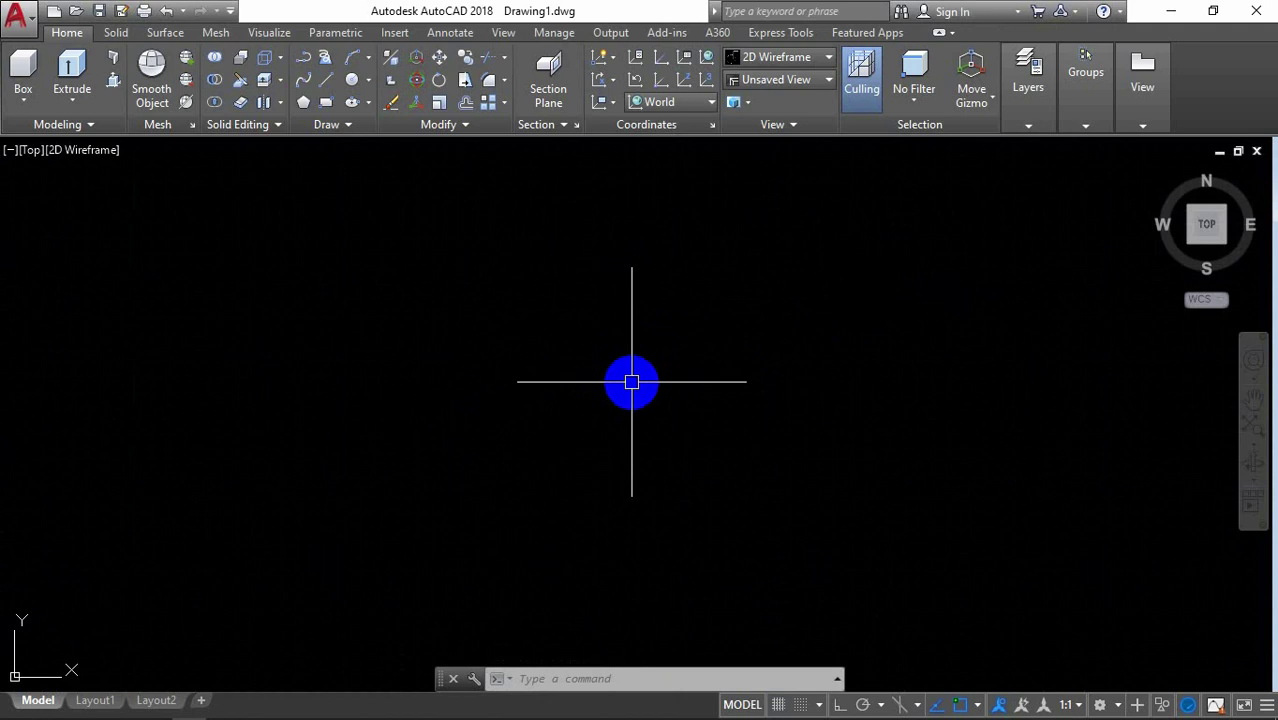
Step: Start a polyline with Ortho on and draw the first two 16-unit sides
type("l")
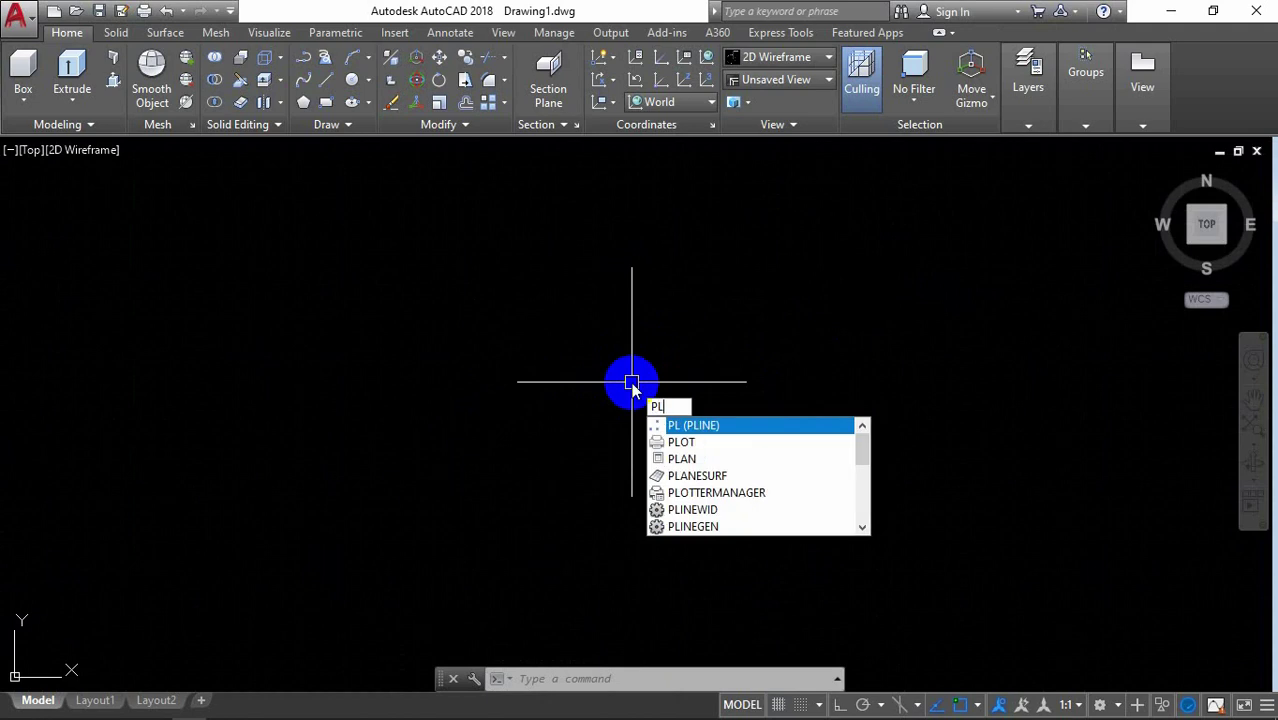
left_click(728, 425)
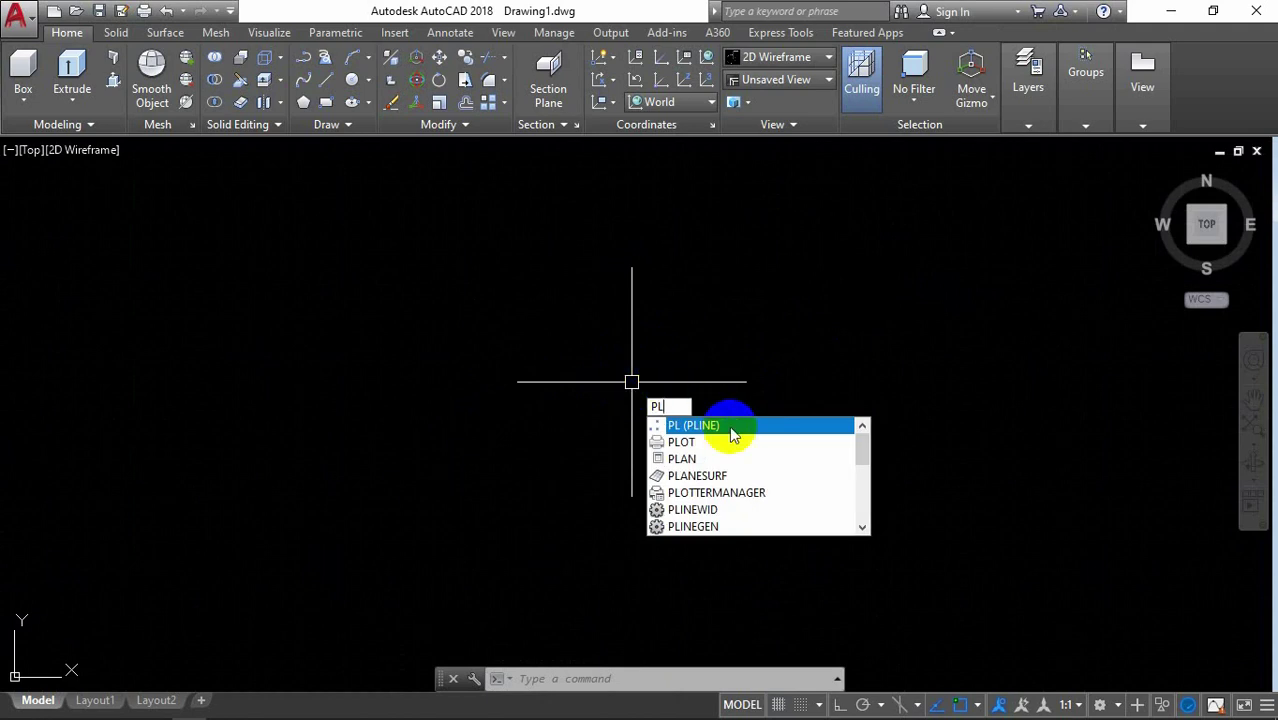
left_click(416, 487)
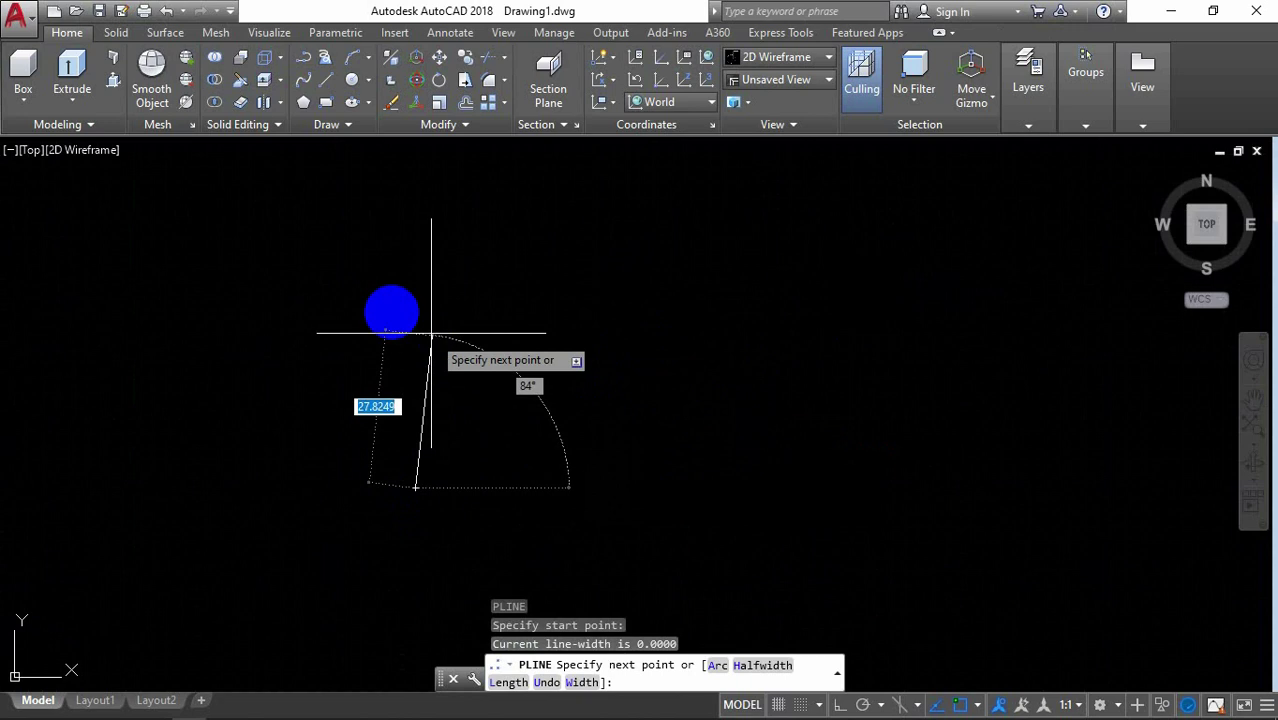
key("F8")
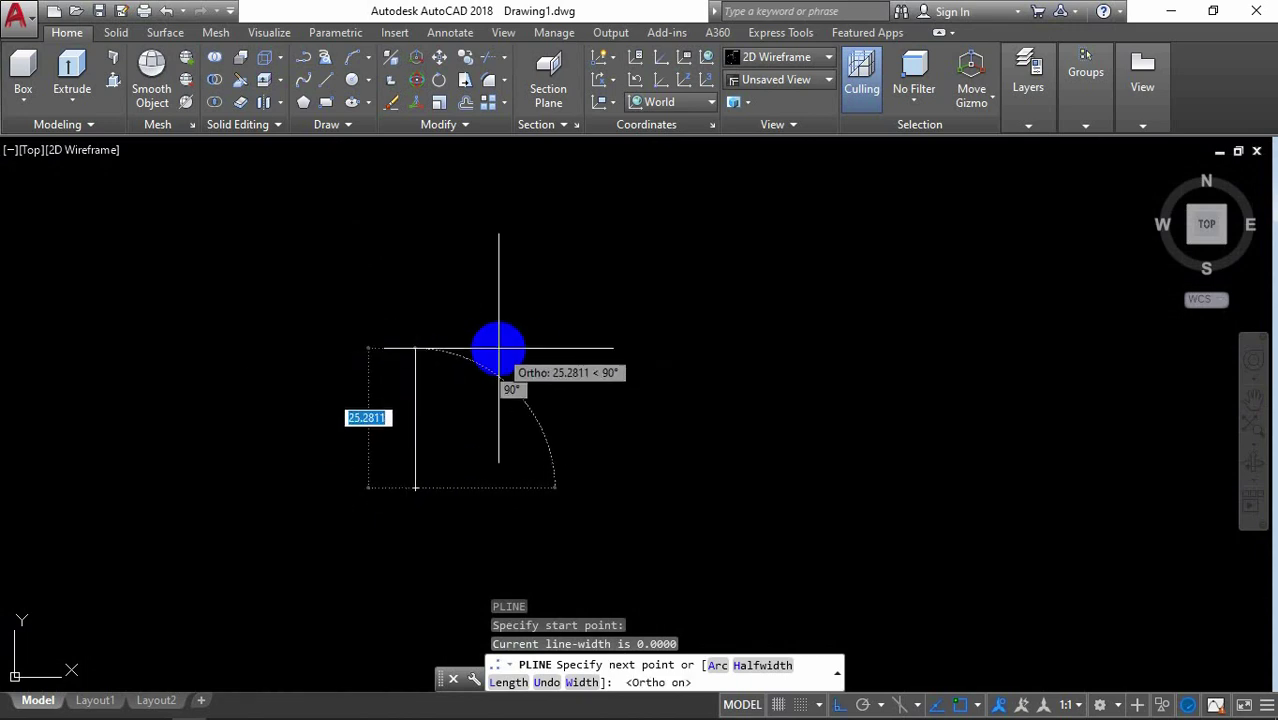
type("16")
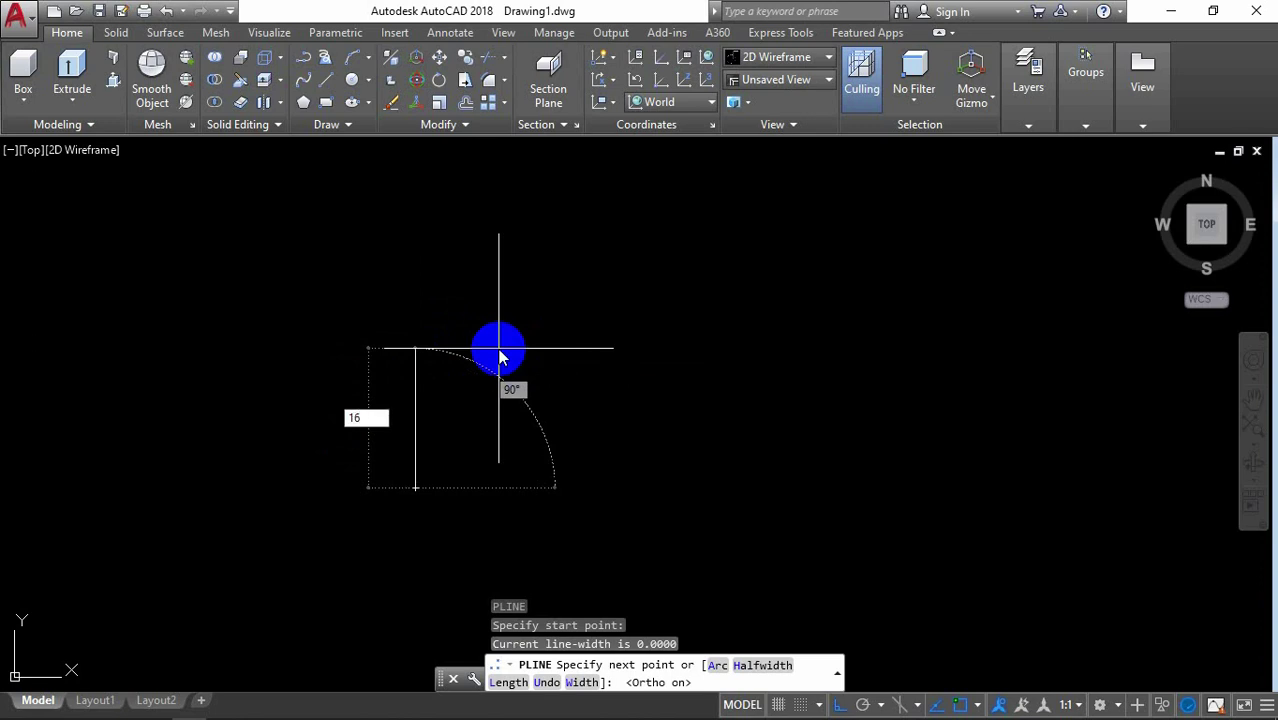
key("Return")
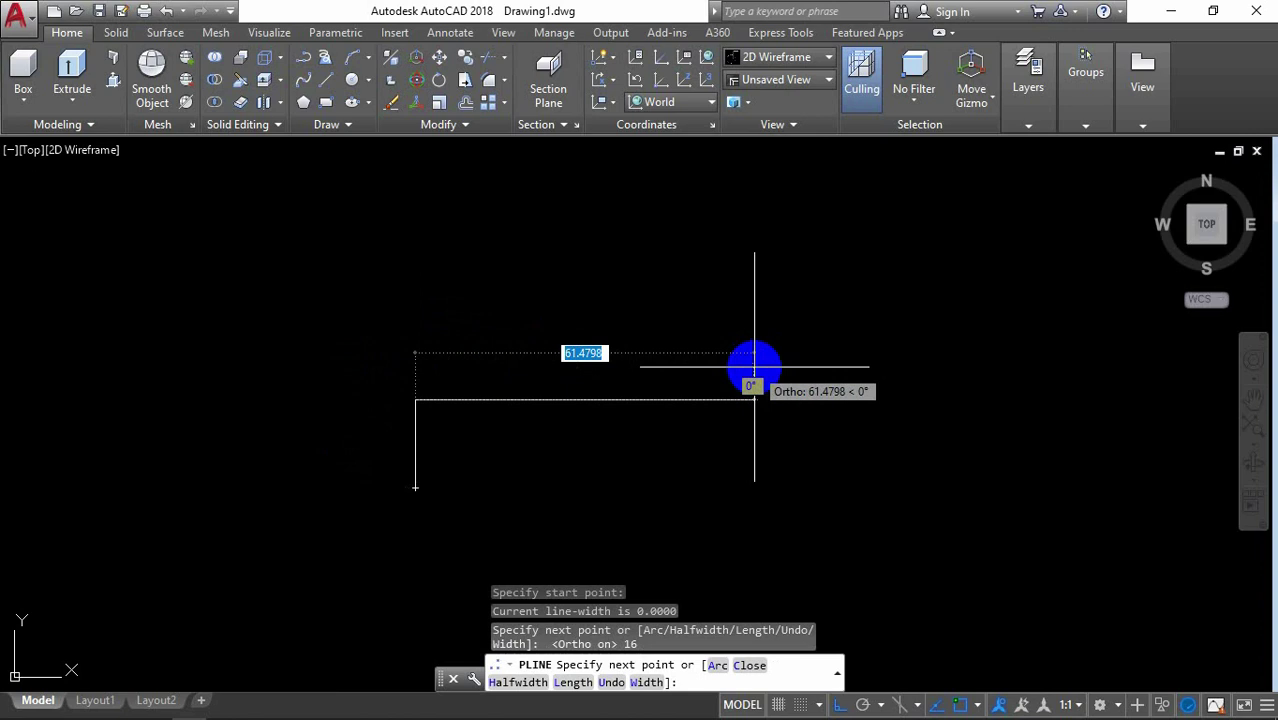
type("16")
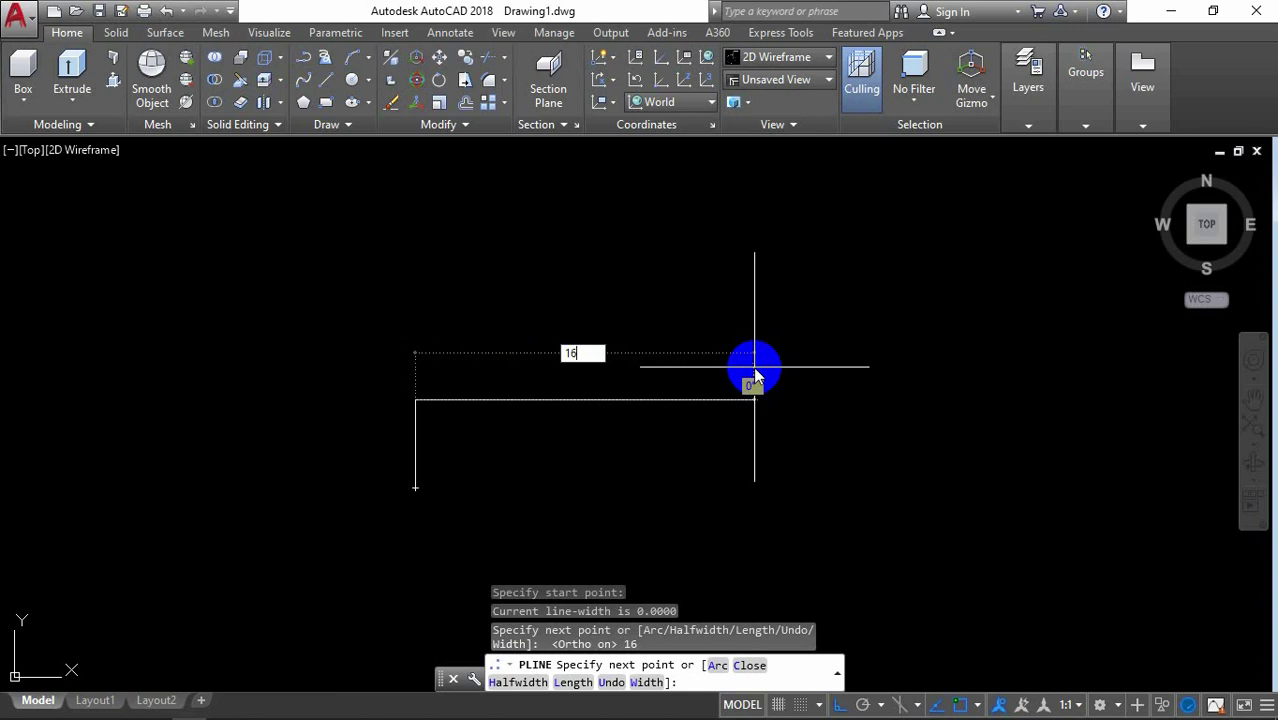
key("Return")
Step: Add a third 16-unit side and close the polyline into a square
scroll(562, 491, "down", 2)
scroll(580, 400, "down", 2)
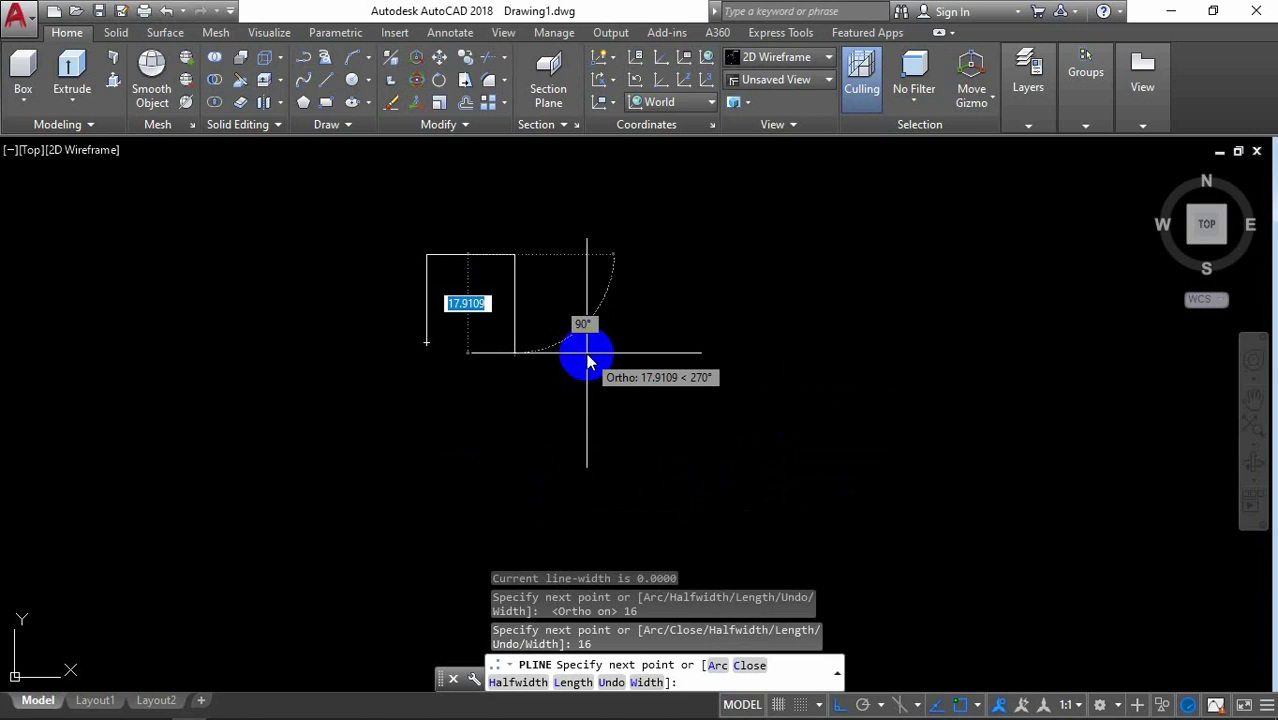
type("16")
key("Return")
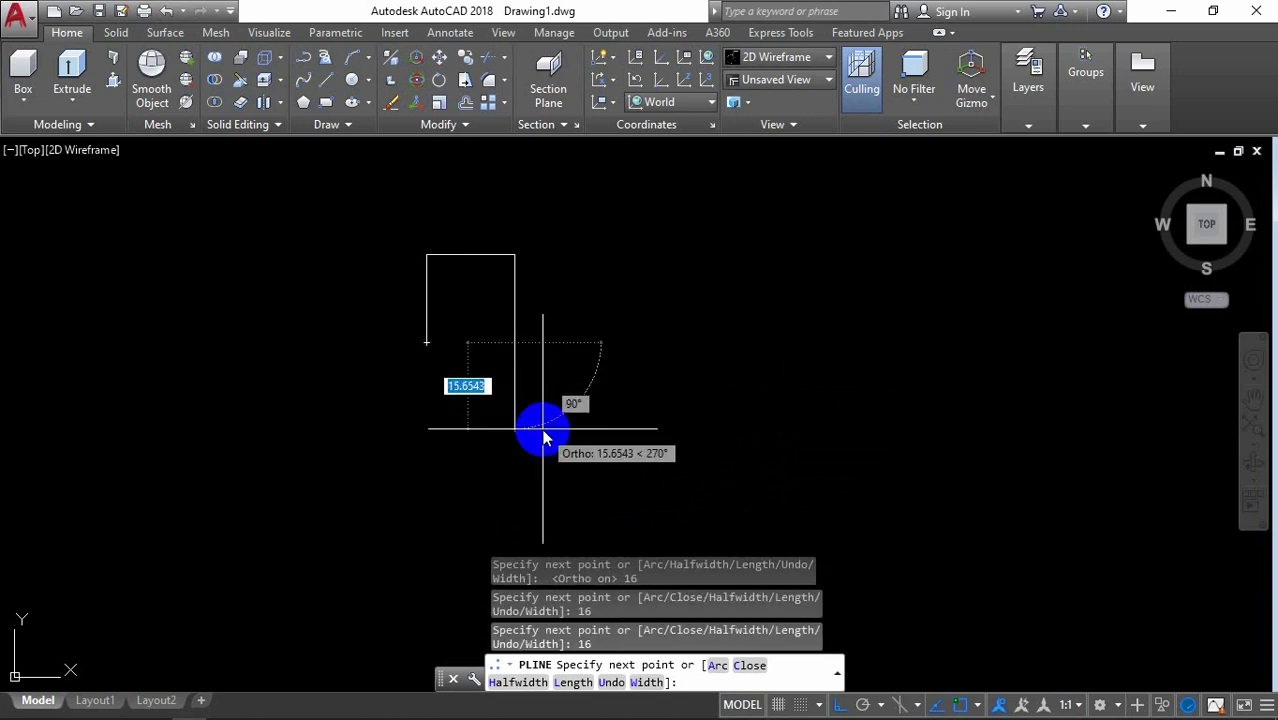
type("c")
key("Return")
scroll(539, 255, "up", 2)
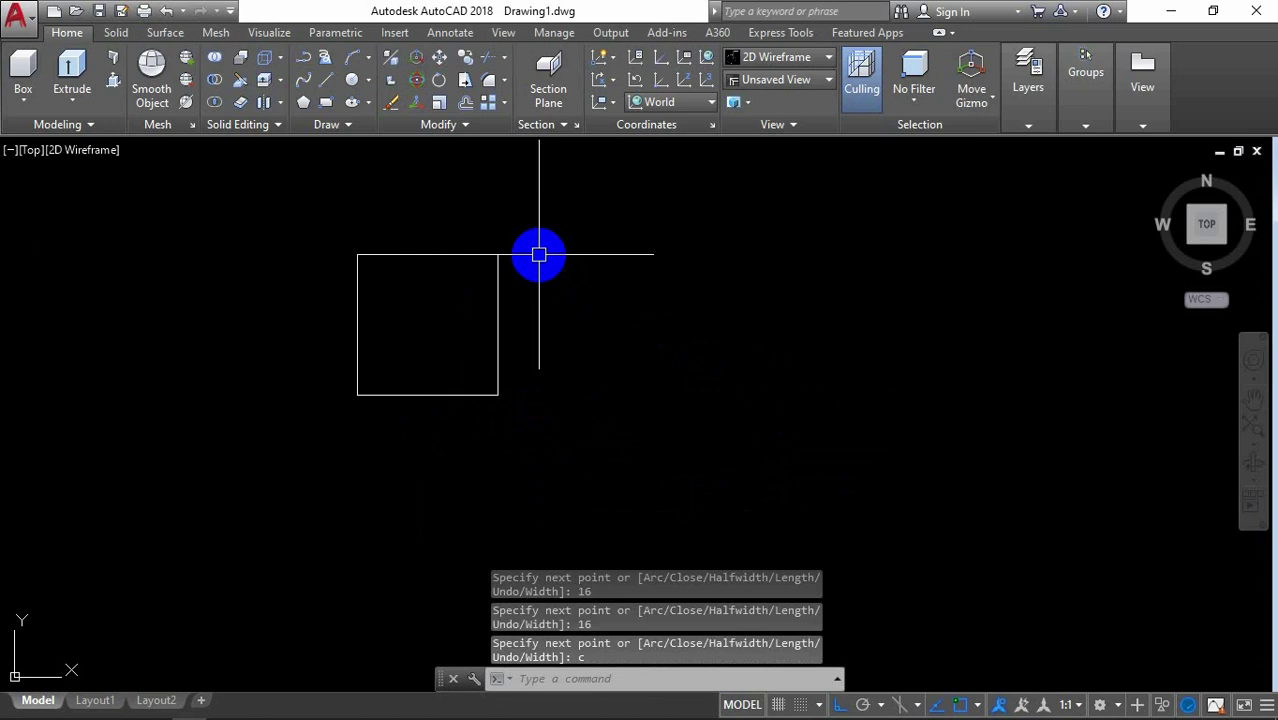
middle_click_drag(539, 255, 590, 289)
type("F")
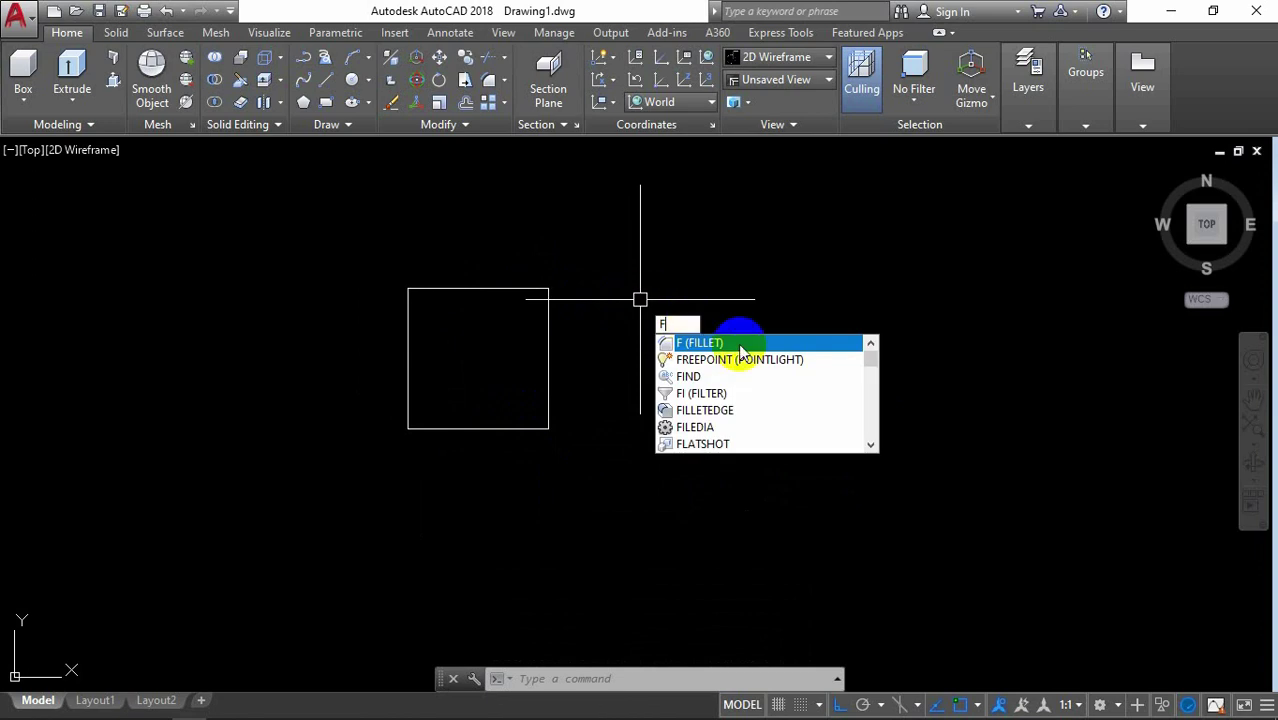
Step: Set the fillet radius to 8 and round the square's top-left corner
key("Return")
type("r")
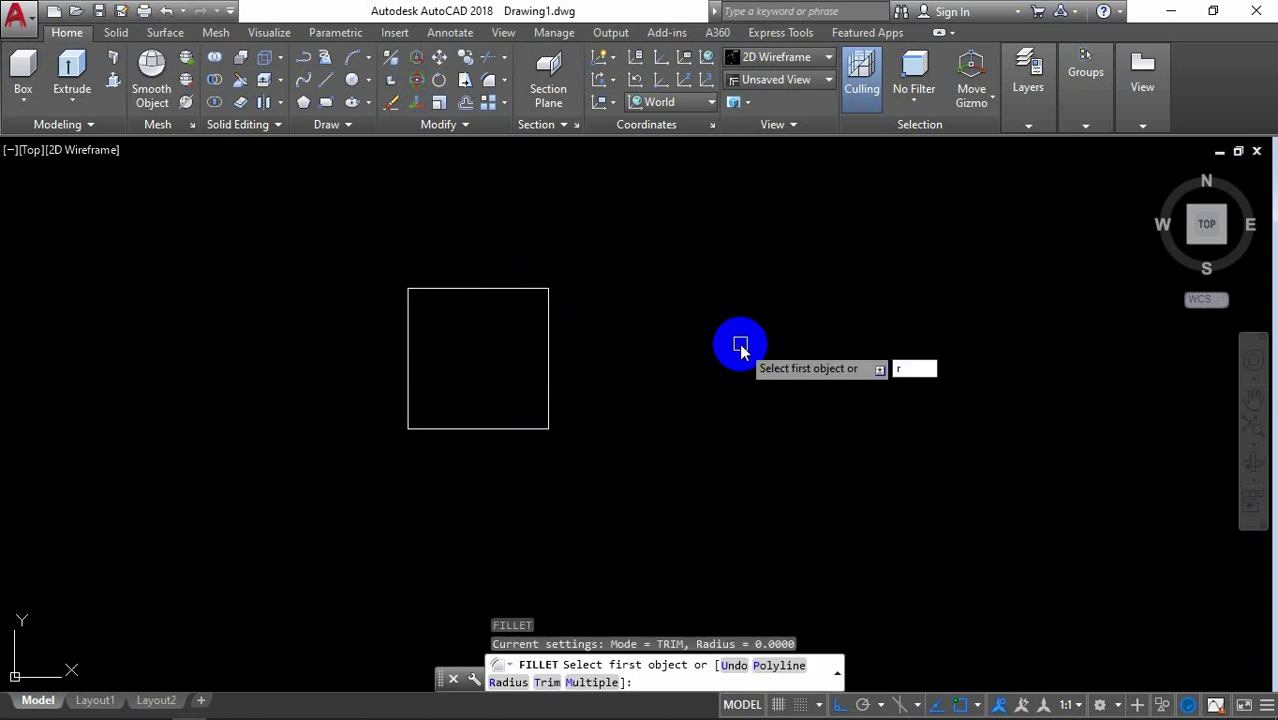
key("Return")
left_click(408, 358)
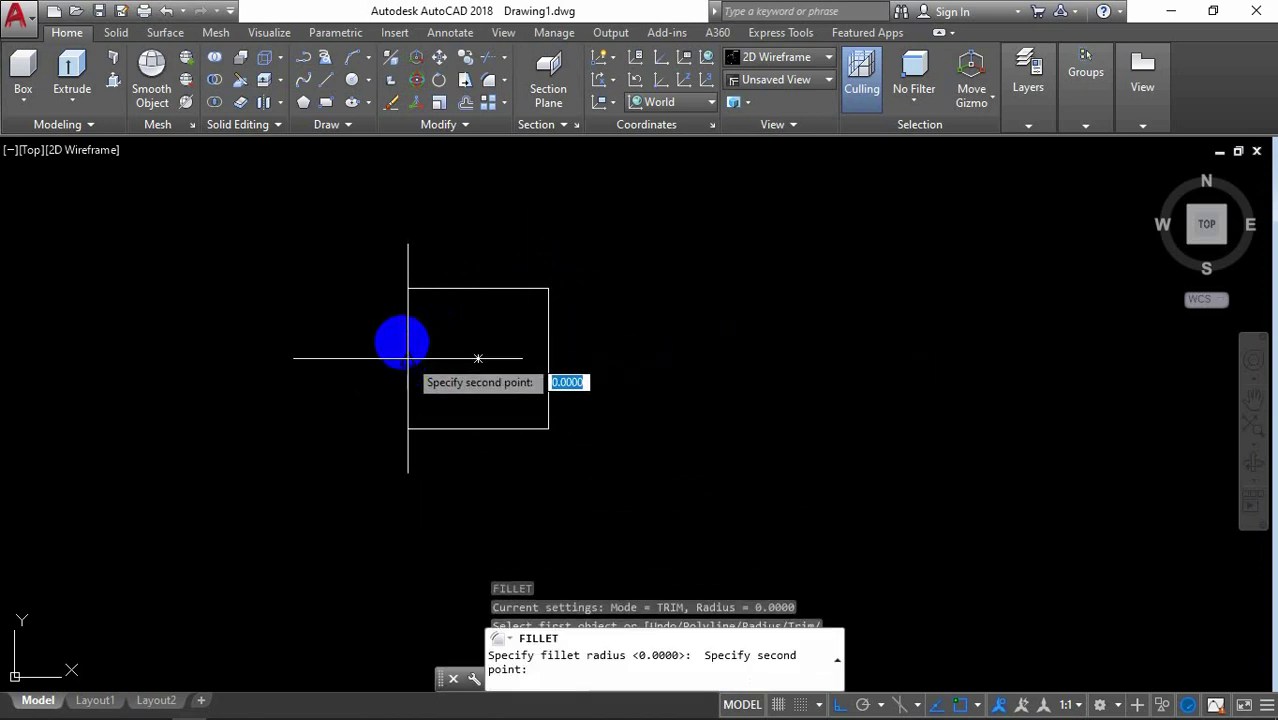
left_click(408, 290)
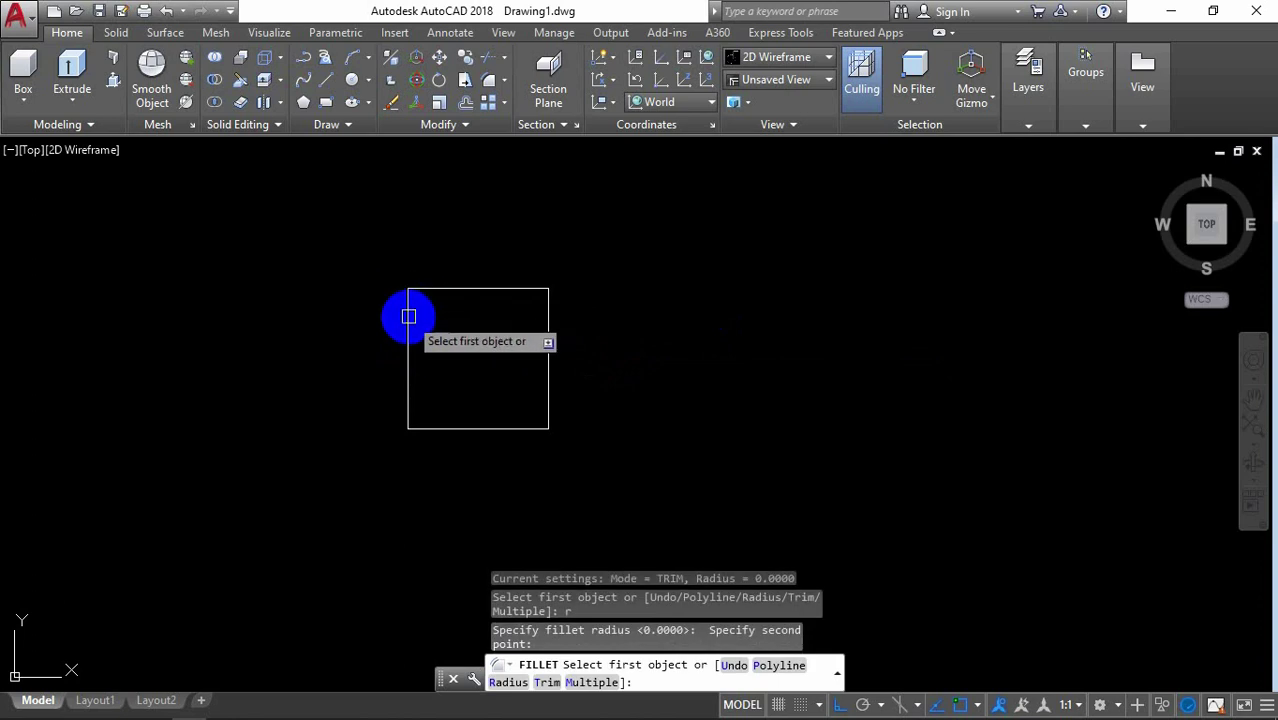
left_click(408, 316)
left_click(435, 289)
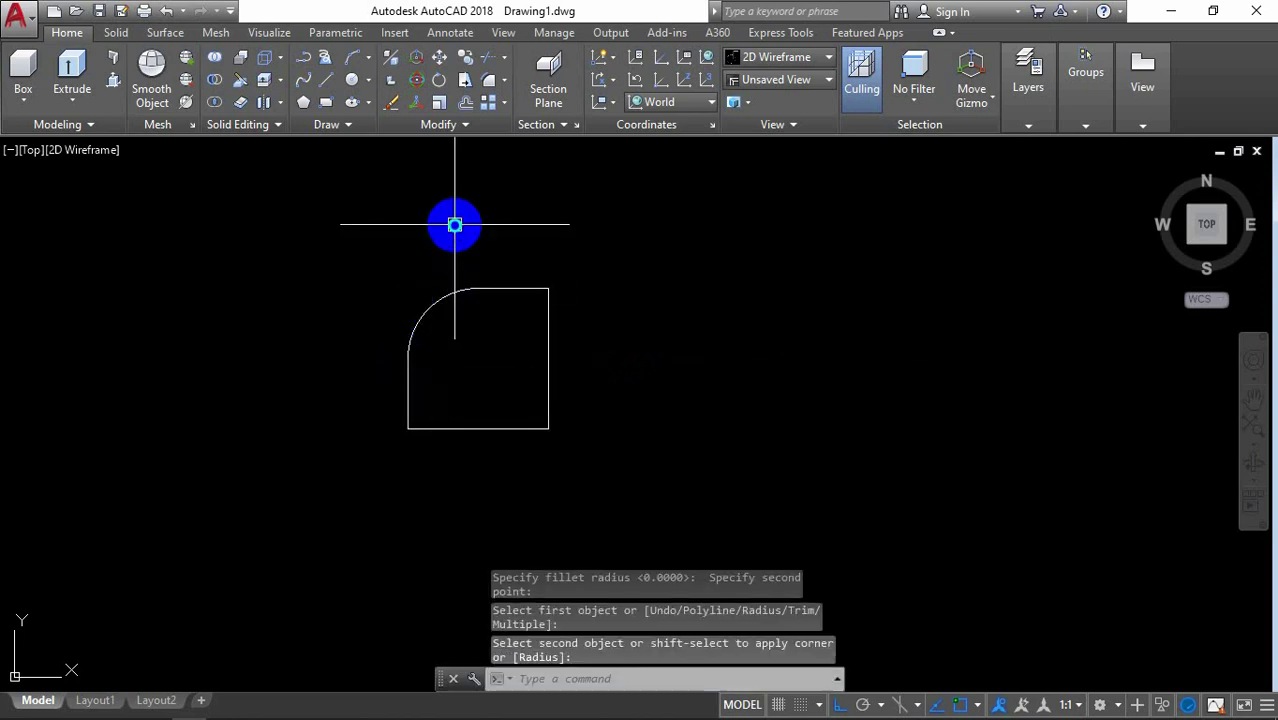
Step: Repeat the 8-unit fillet on the bottom-left corner
right_click(455, 224)
left_click(530, 242)
left_click(408, 382)
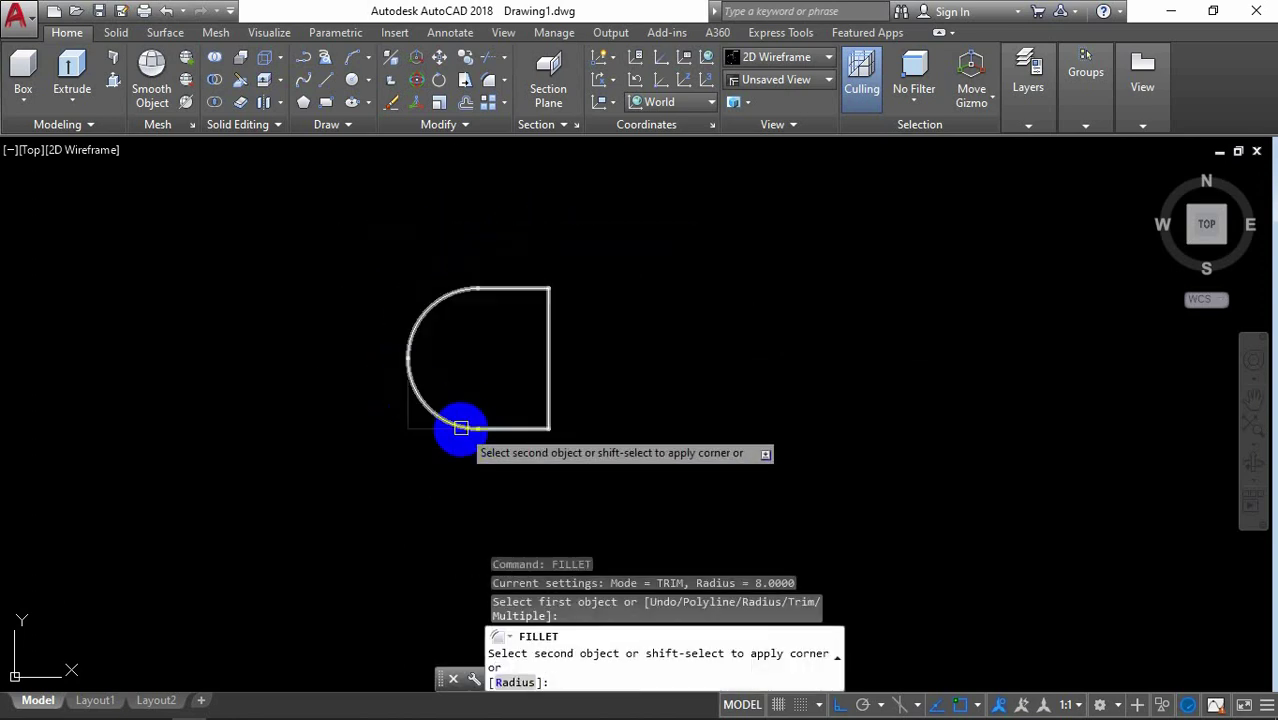
left_click(461, 428)
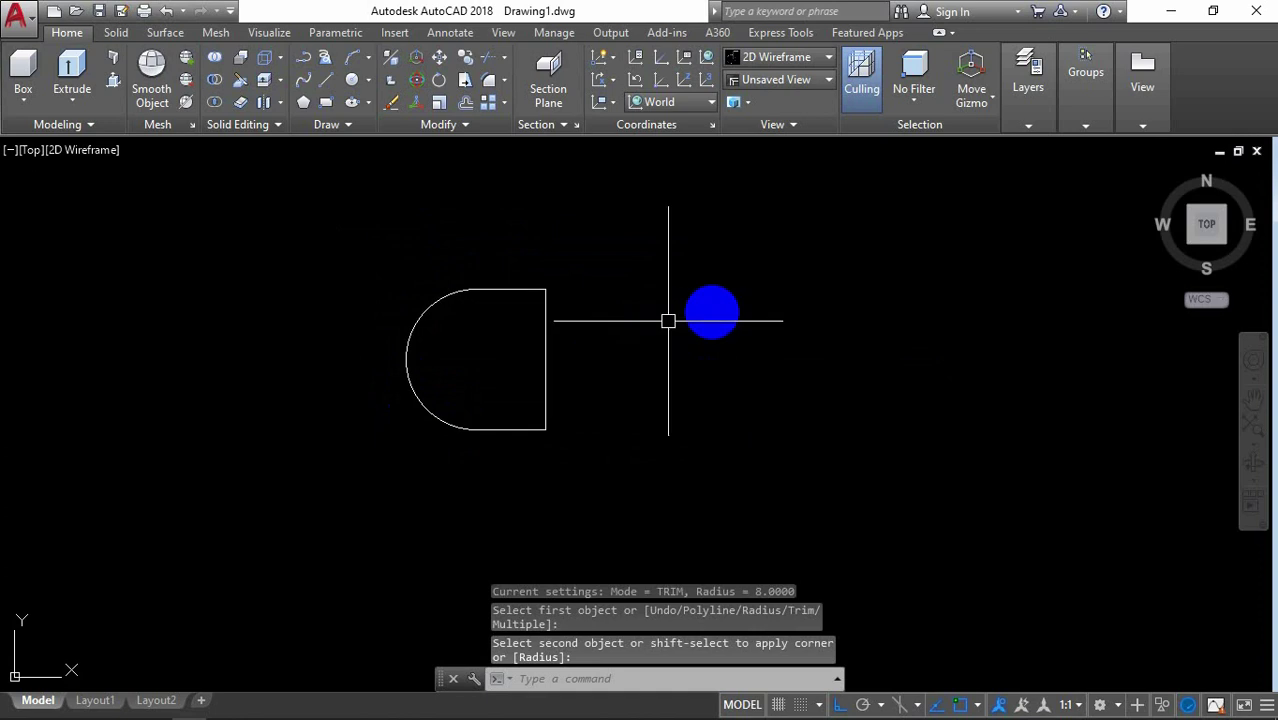
middle_click_drag(712, 313, 652, 306)
type("C")
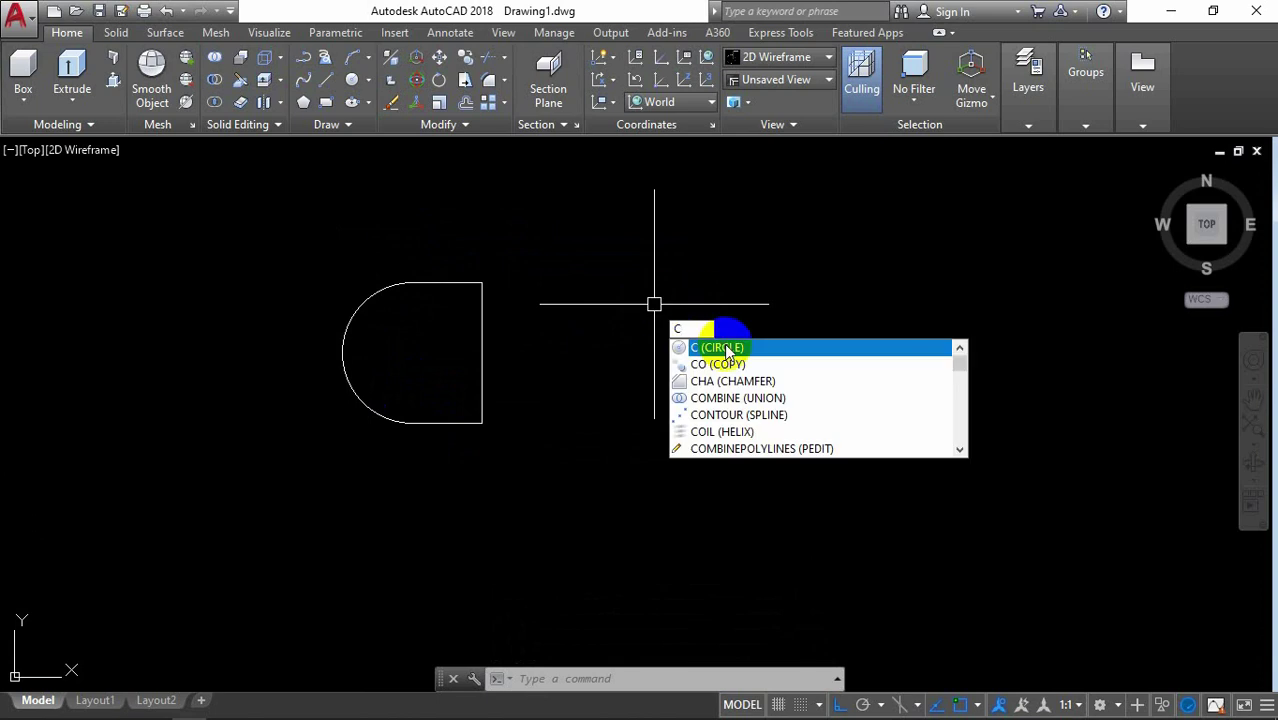
Step: Draw a 4-unit-diameter circle centred on the midpoint of the straight right edge
key("Return")
left_click(483, 355)
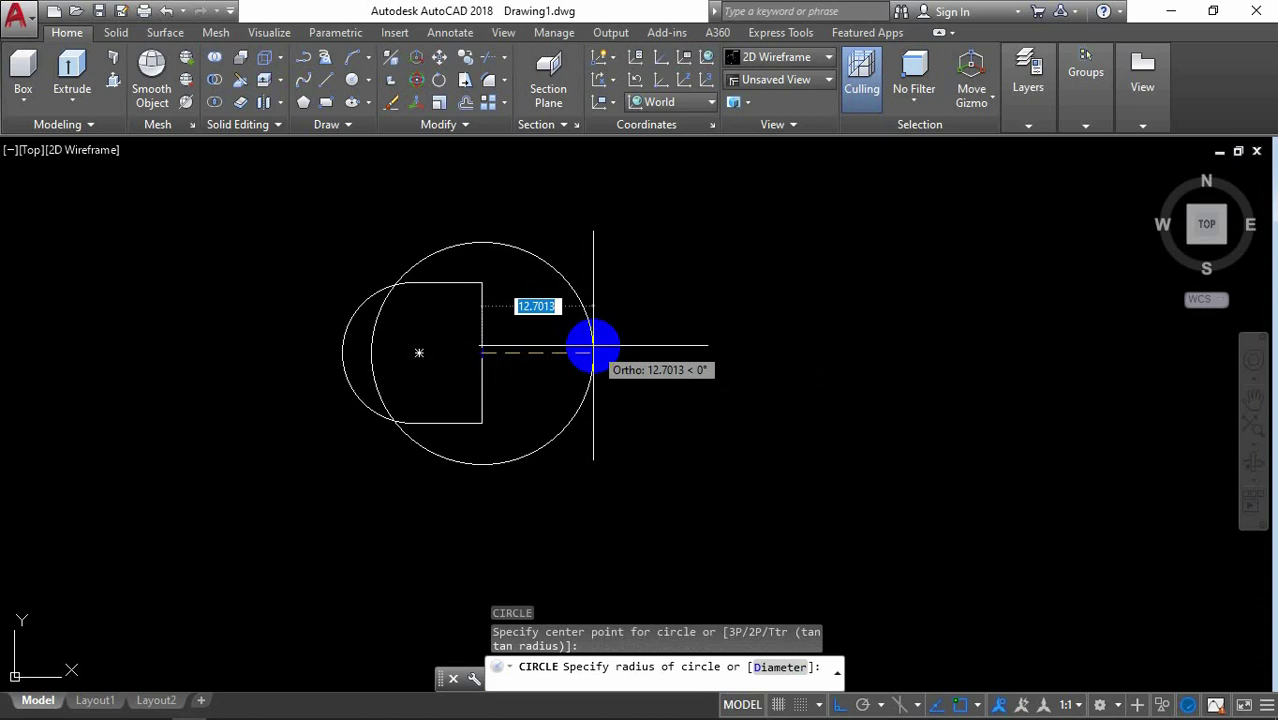
type("d")
key("Return")
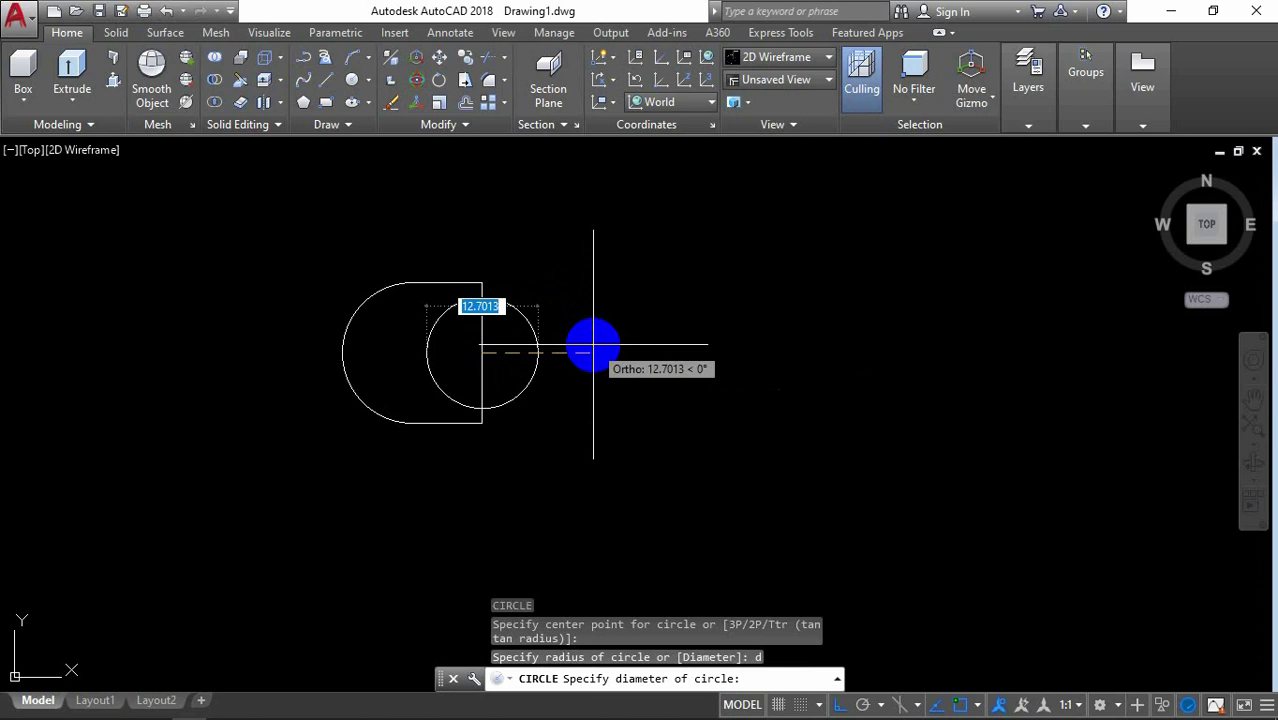
type("4")
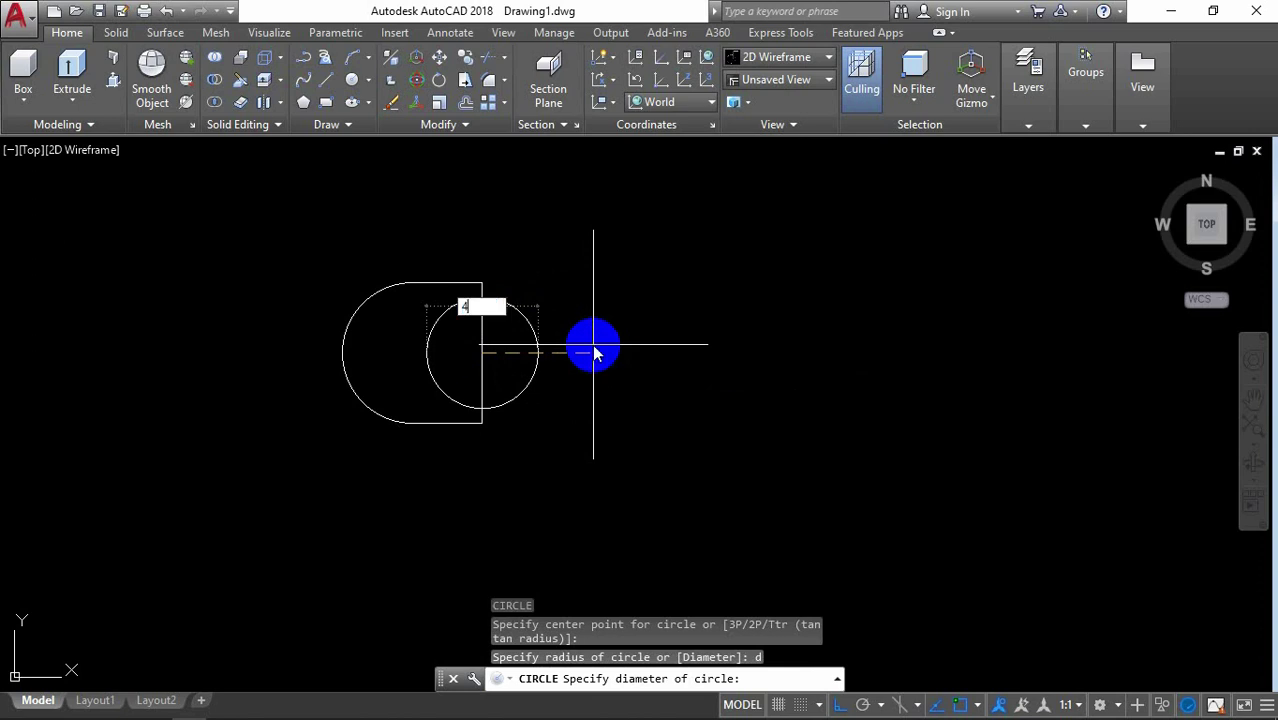
key("Return")
scroll(462, 347, "up", 4)
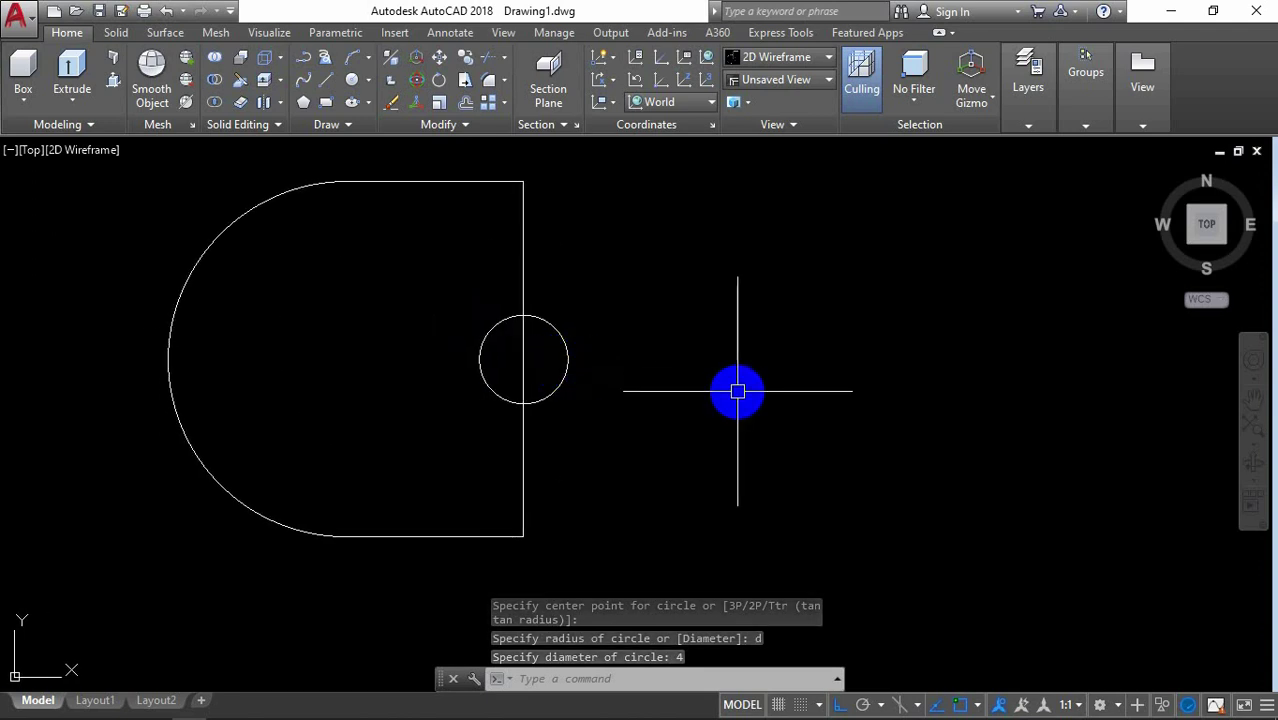
Step: Trim away the circle's right half and the edge segment inside it, leaving a notch
type("TR")
left_click(831, 436)
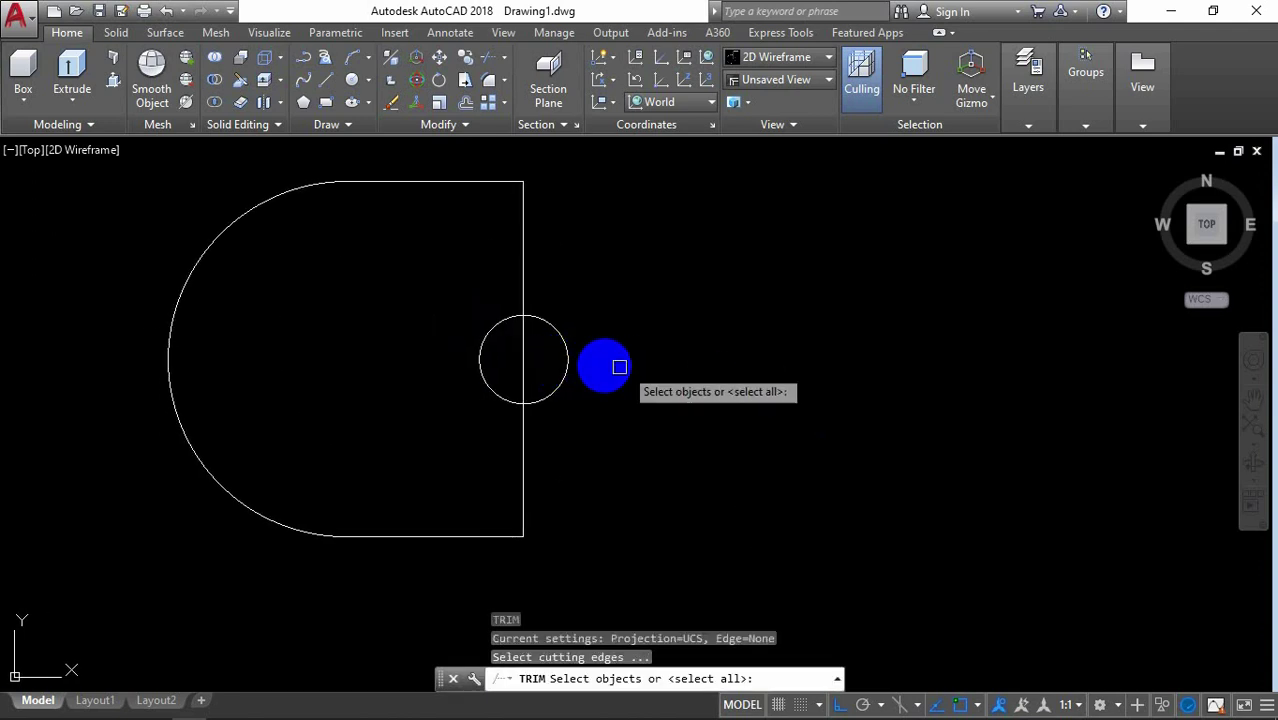
left_click(567, 362)
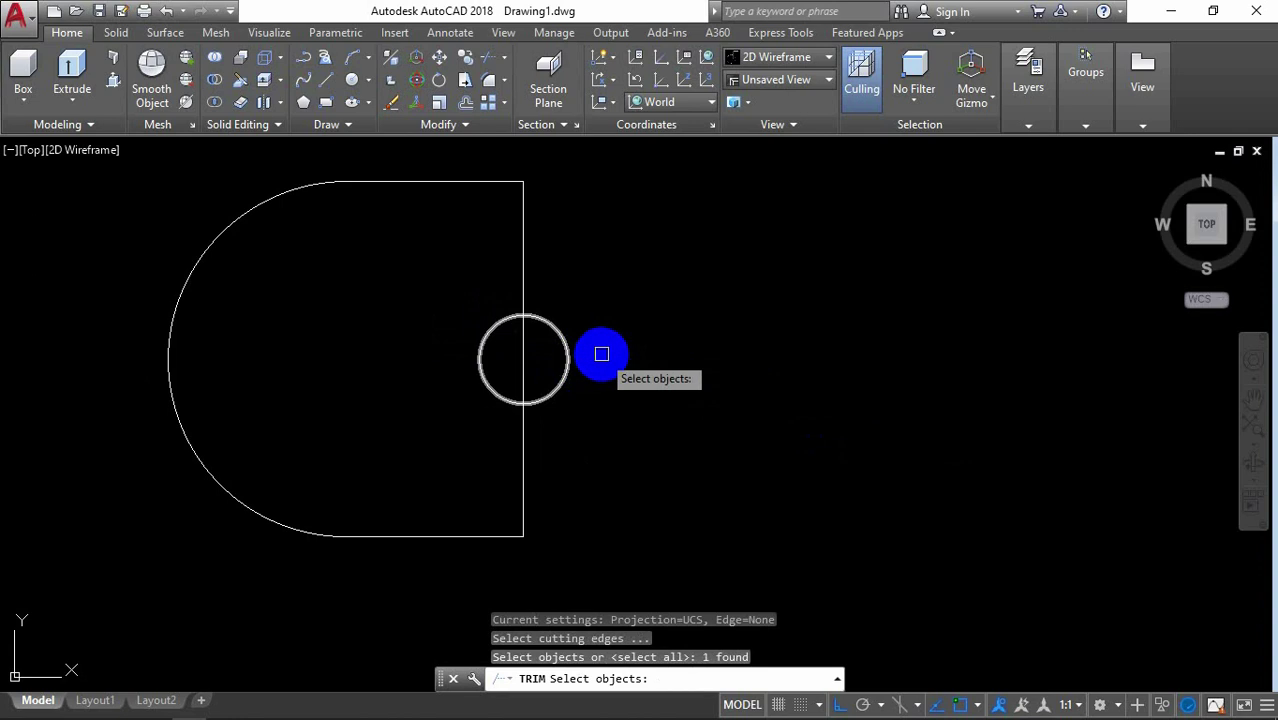
key("Escape")
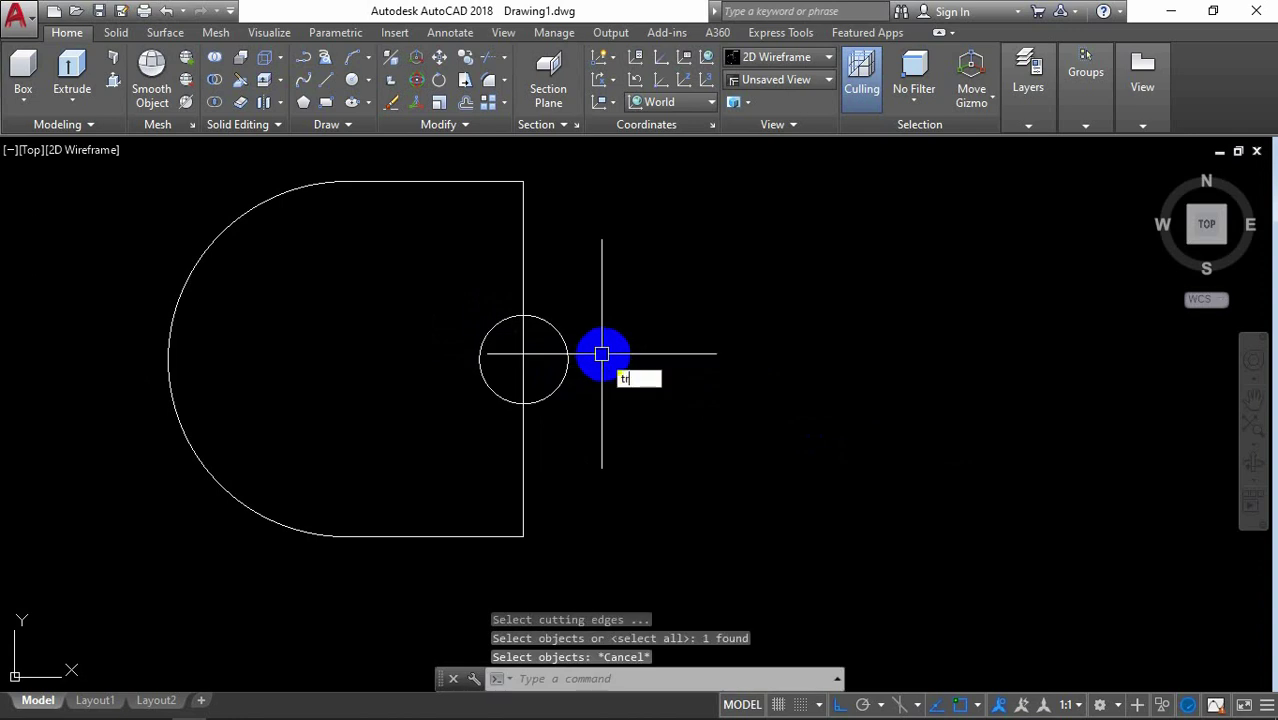
key("Return")
key("Return")
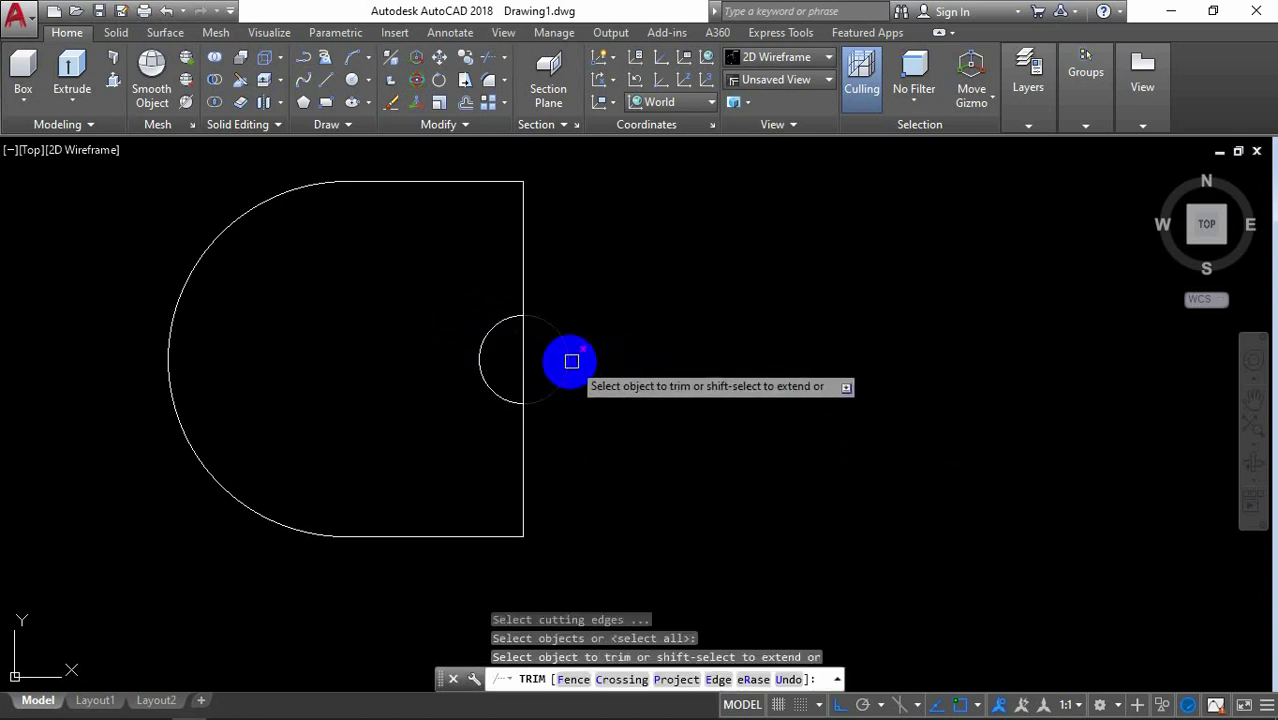
left_click(571, 361)
left_click(525, 346)
scroll(677, 369, "down", 4)
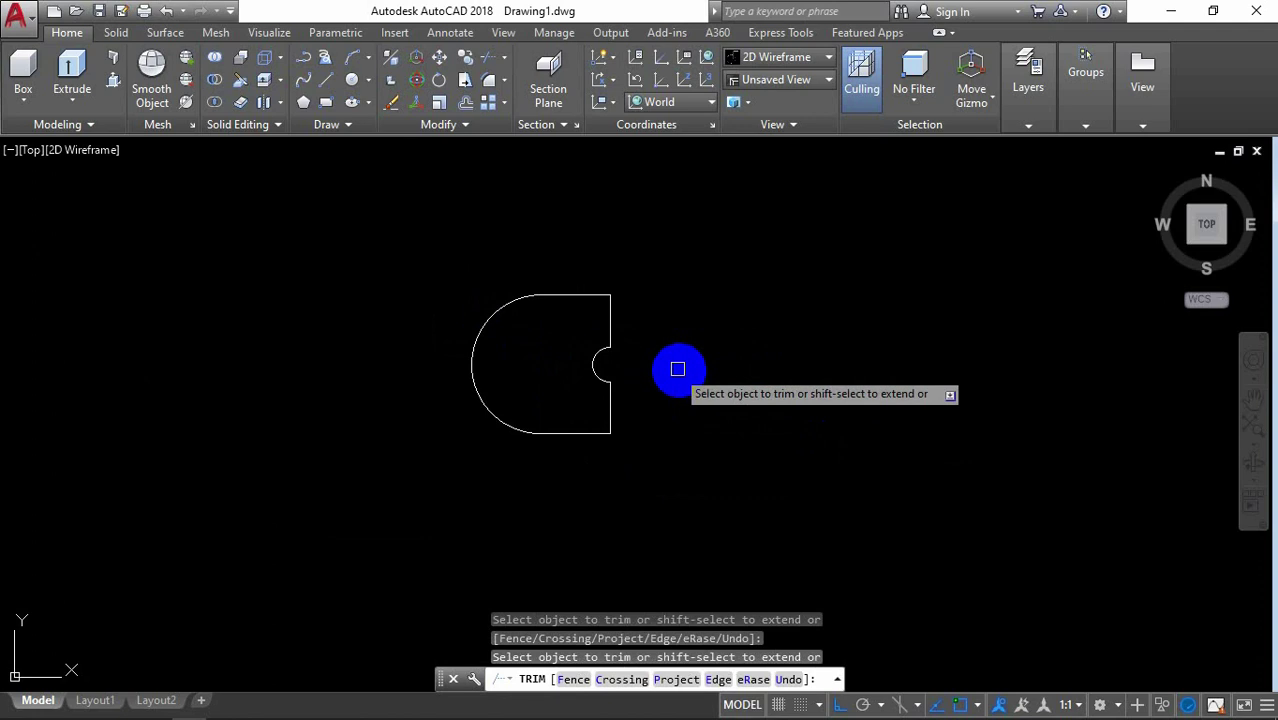
scroll(730, 365, "up", 2)
middle_click_drag(730, 365, 639, 342)
key("Return")
scroll(673, 349, "down", 2)
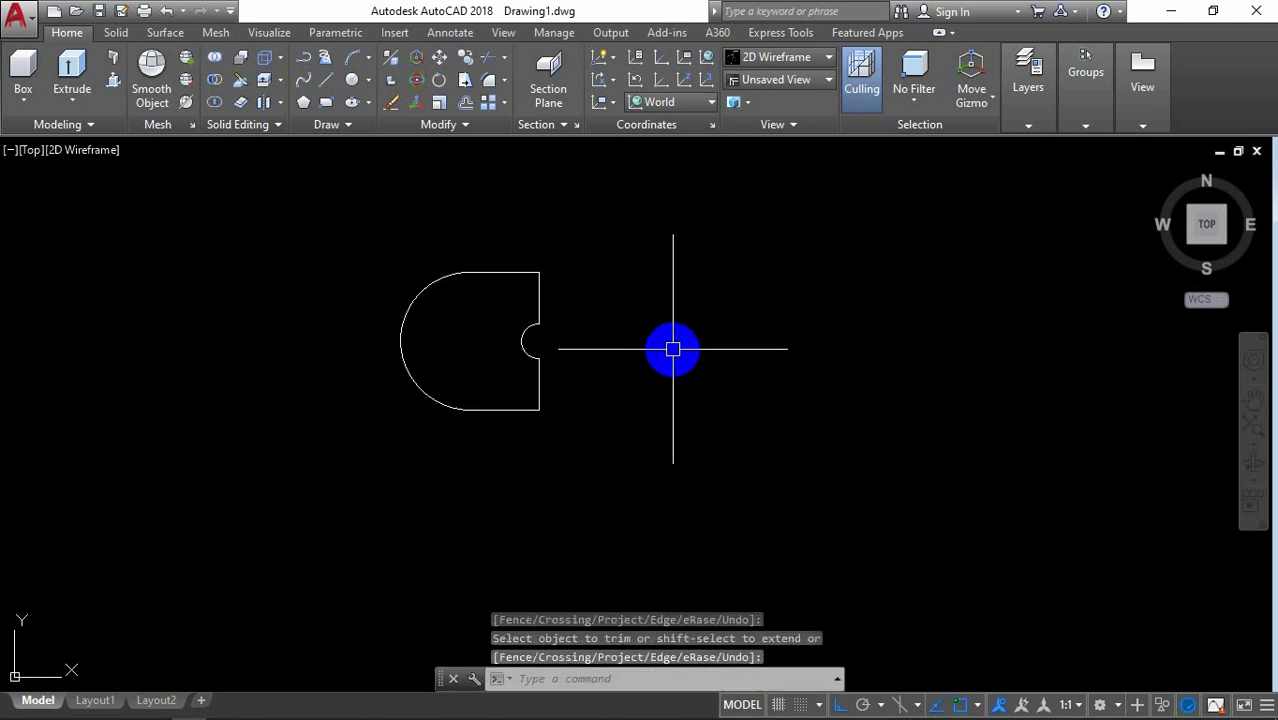
scroll(673, 349, "up", 2)
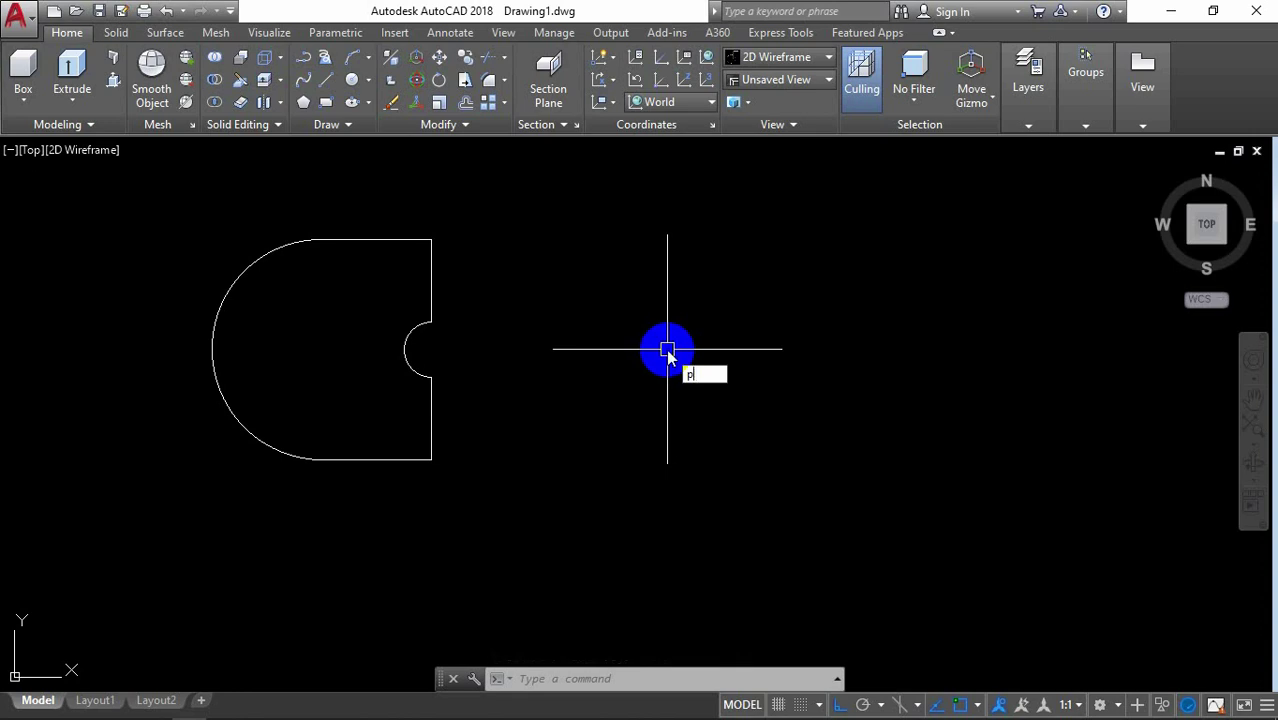
Step: Draw a 28-unit horizontal polyline rightward from the shape's top-right corner
key("Return")
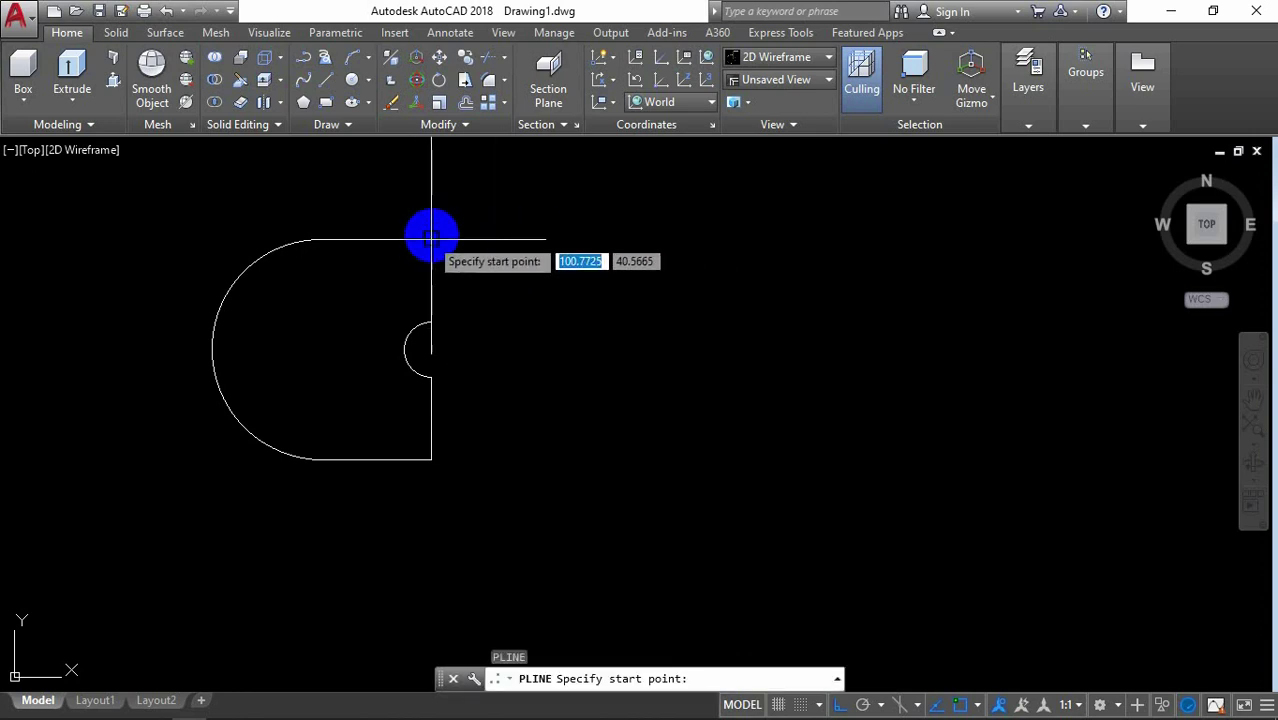
scroll(425, 248, "up", 3)
scroll(415, 257, "up", 2)
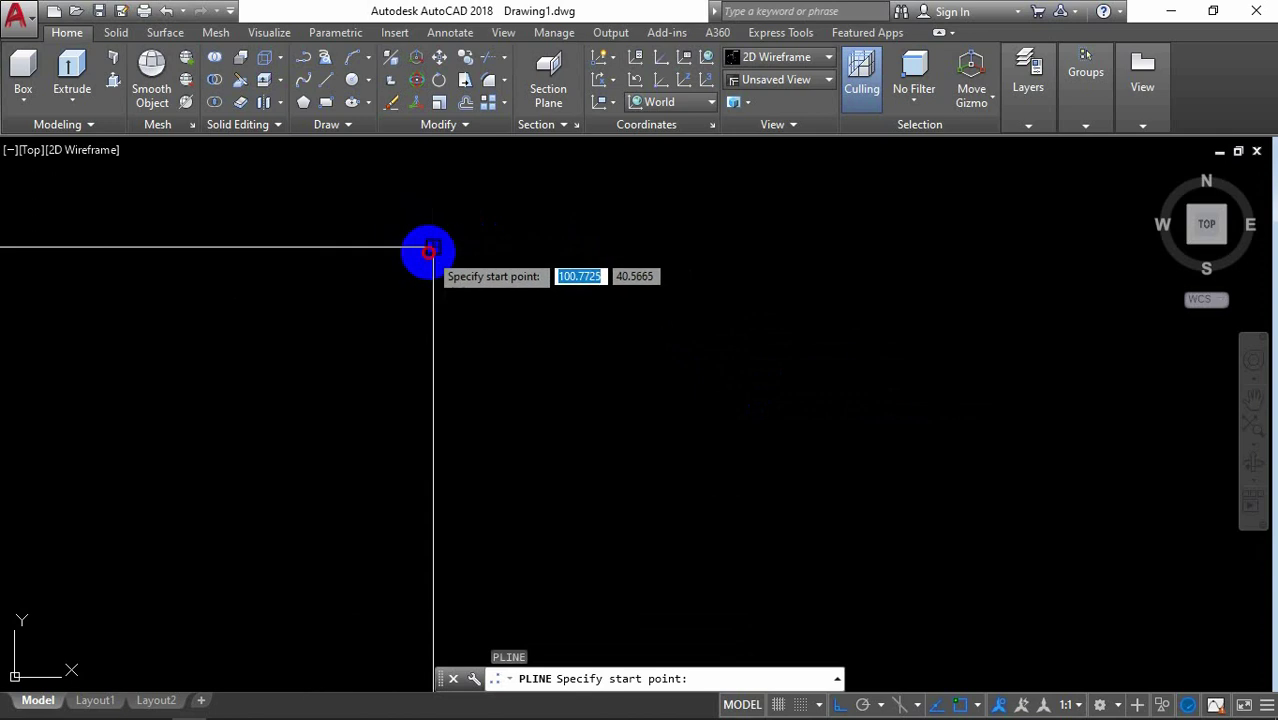
left_click(433, 247)
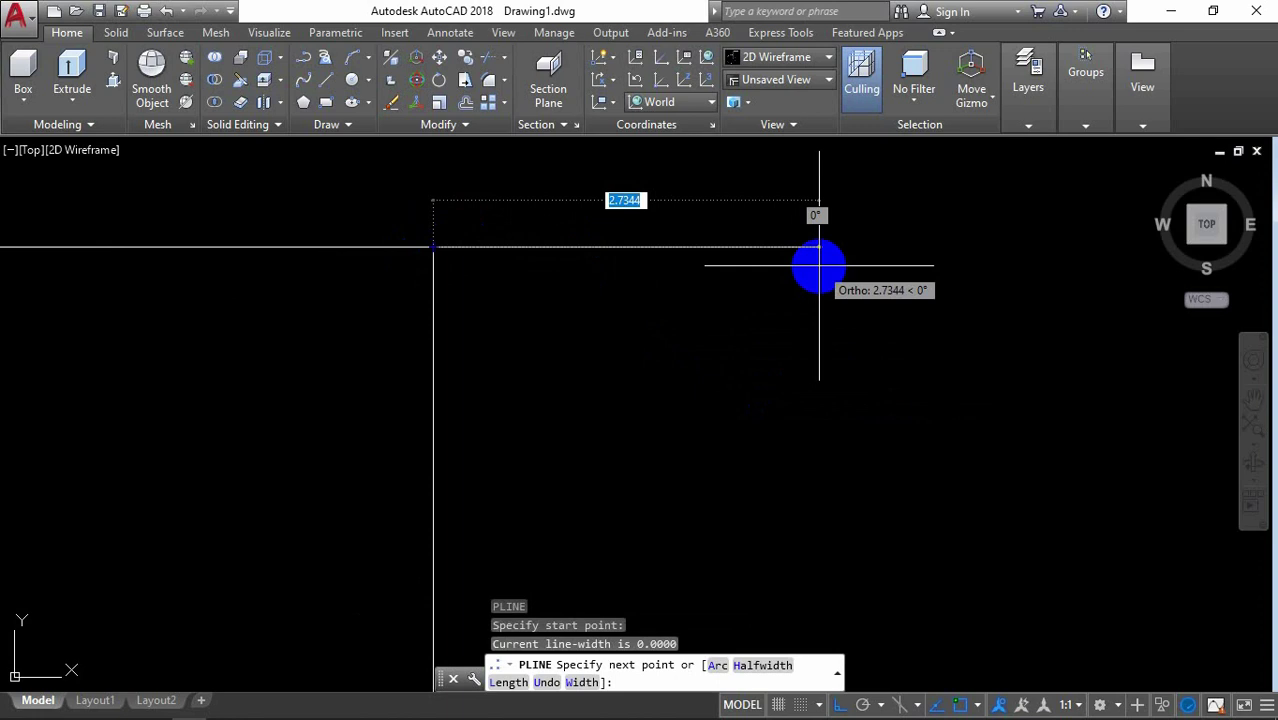
type("28")
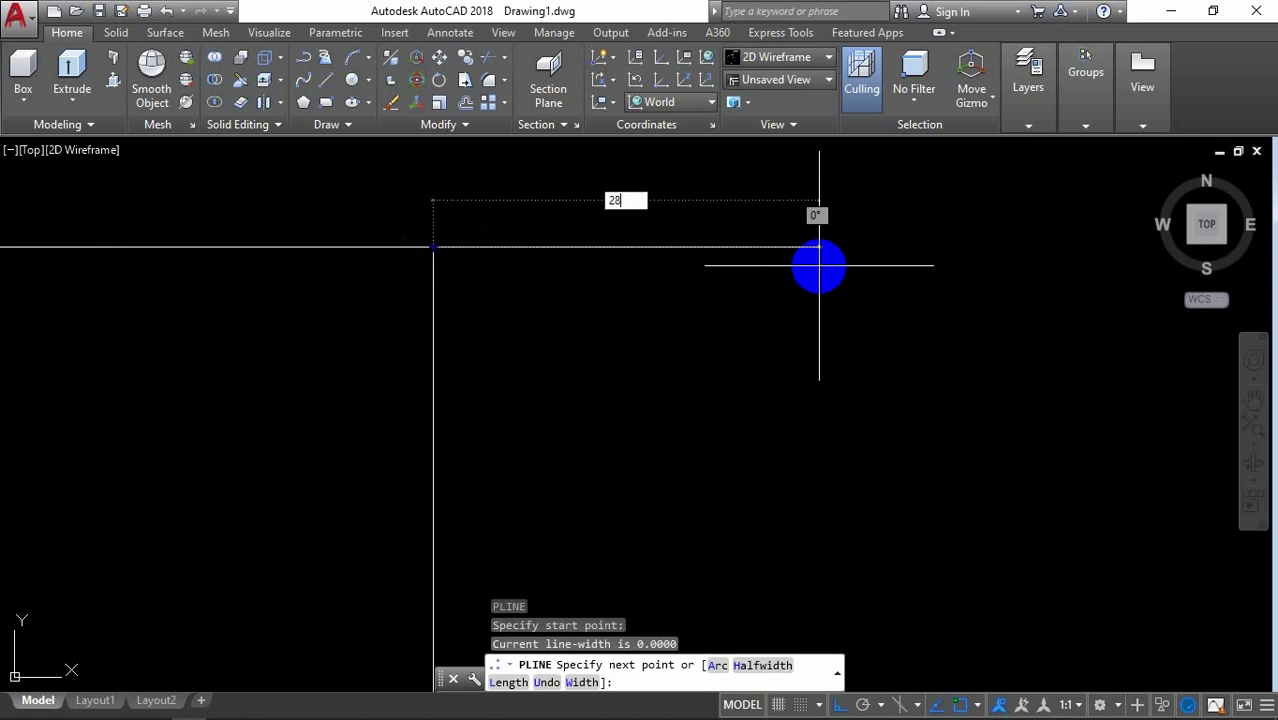
key("Return")
scroll(735, 282, "down", 2)
scroll(800, 300, "down", 2)
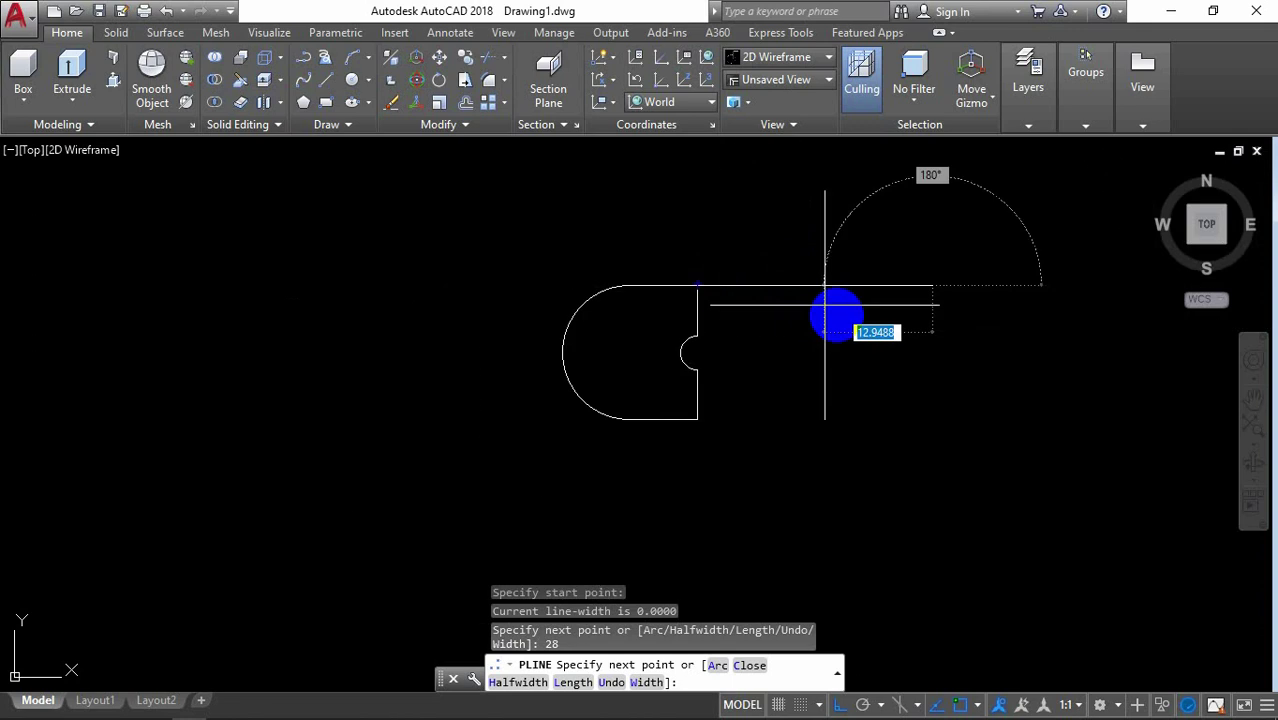
middle_click_drag(825, 305, 662, 337)
key("Return")
type("MI")
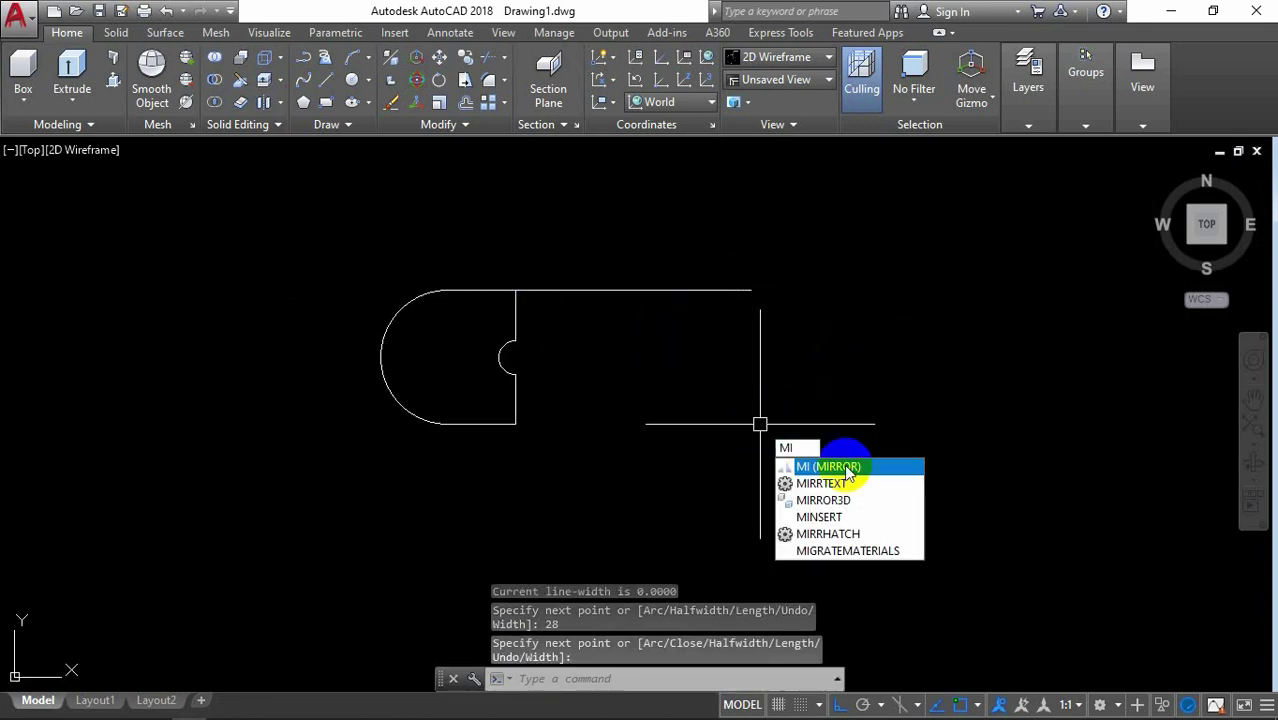
Step: Mirror the notched rounded end about a vertical line at the top line's end
left_click(848, 470)
scroll(562, 382, "up", 5)
left_click(499, 228)
left_click(343, 386)
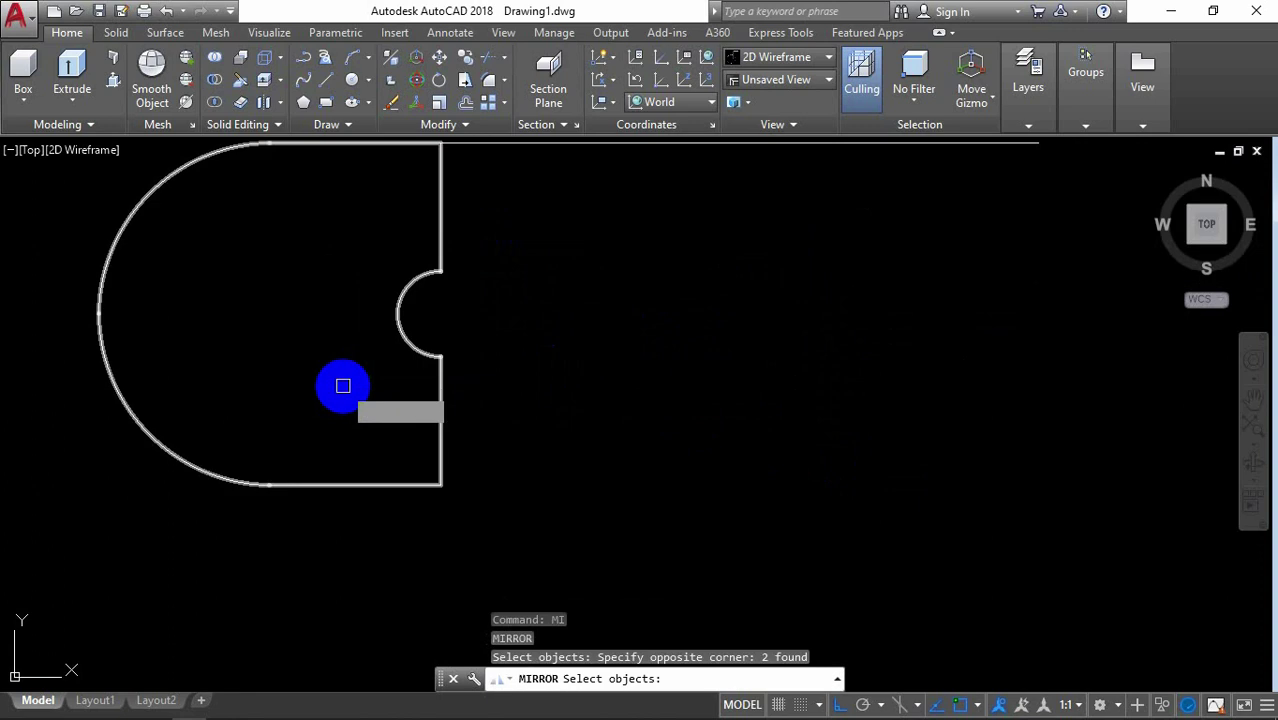
scroll(343, 386, "down", 4)
key("Return")
left_click(502, 290)
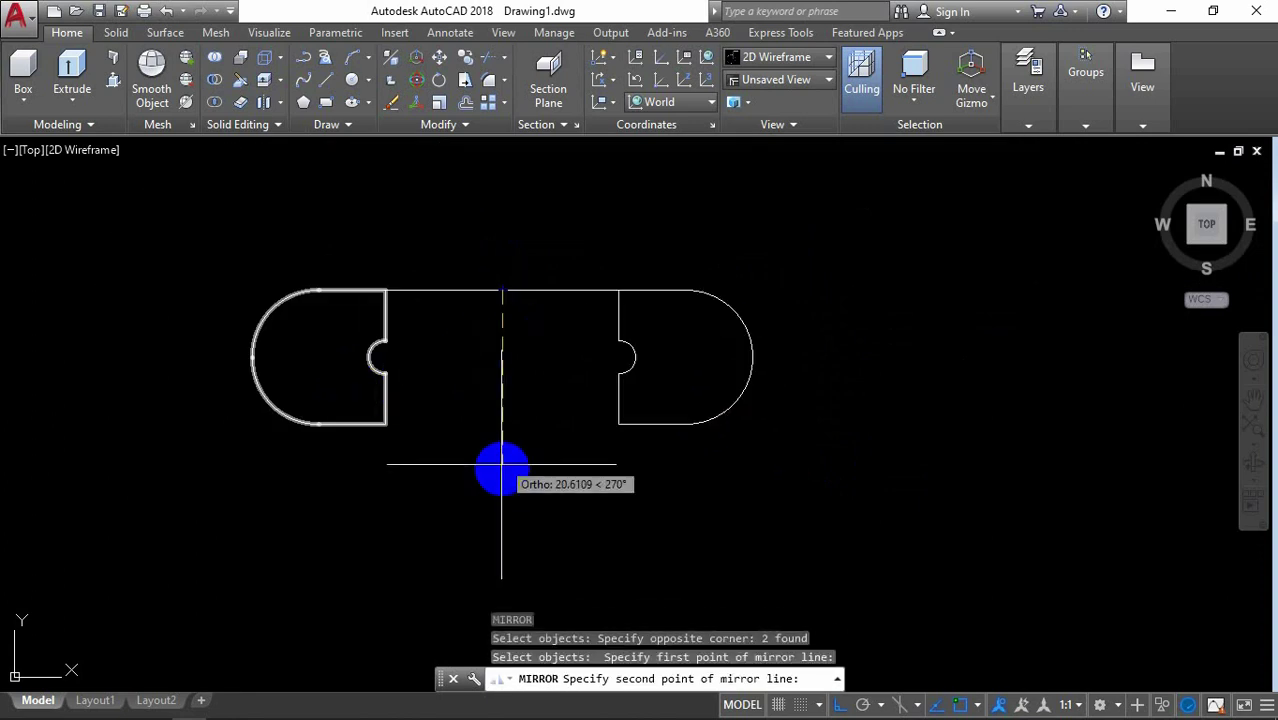
left_click(502, 466)
key("Return")
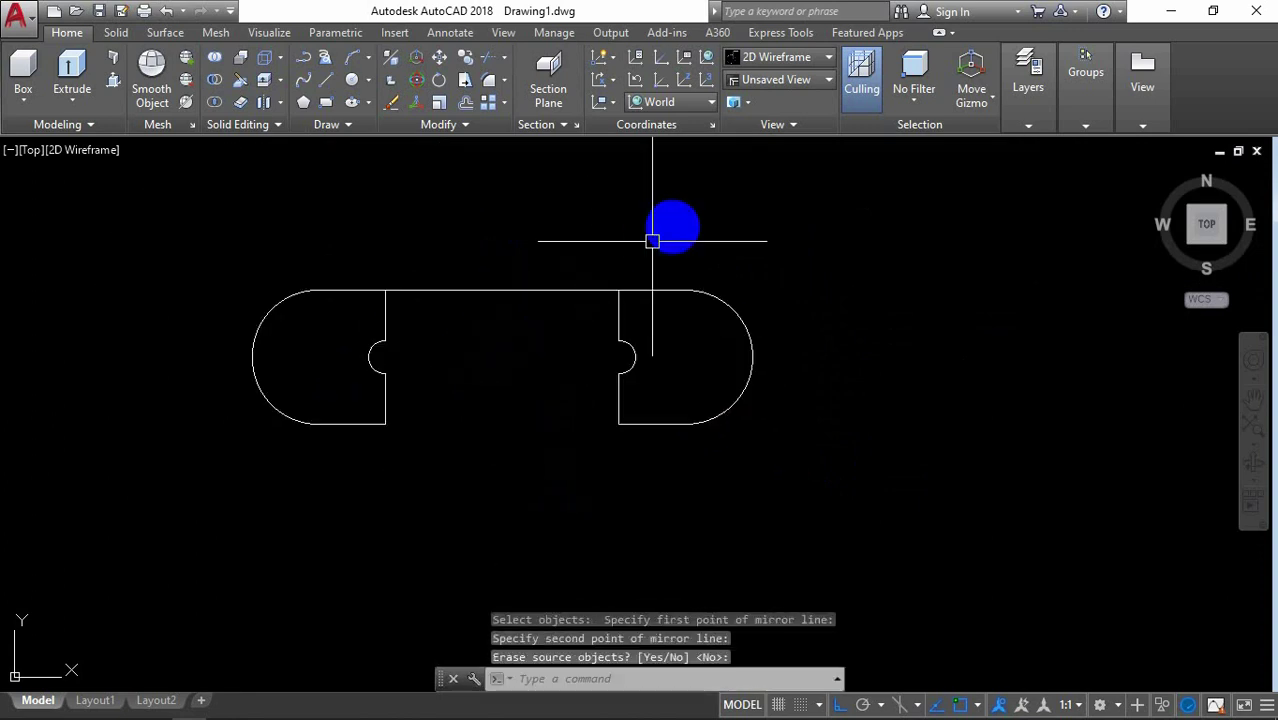
Step: Mirror the top line about the horizontal centreline to form the bottom line
right_click(660, 236)
left_click(693, 237)
left_click(556, 291)
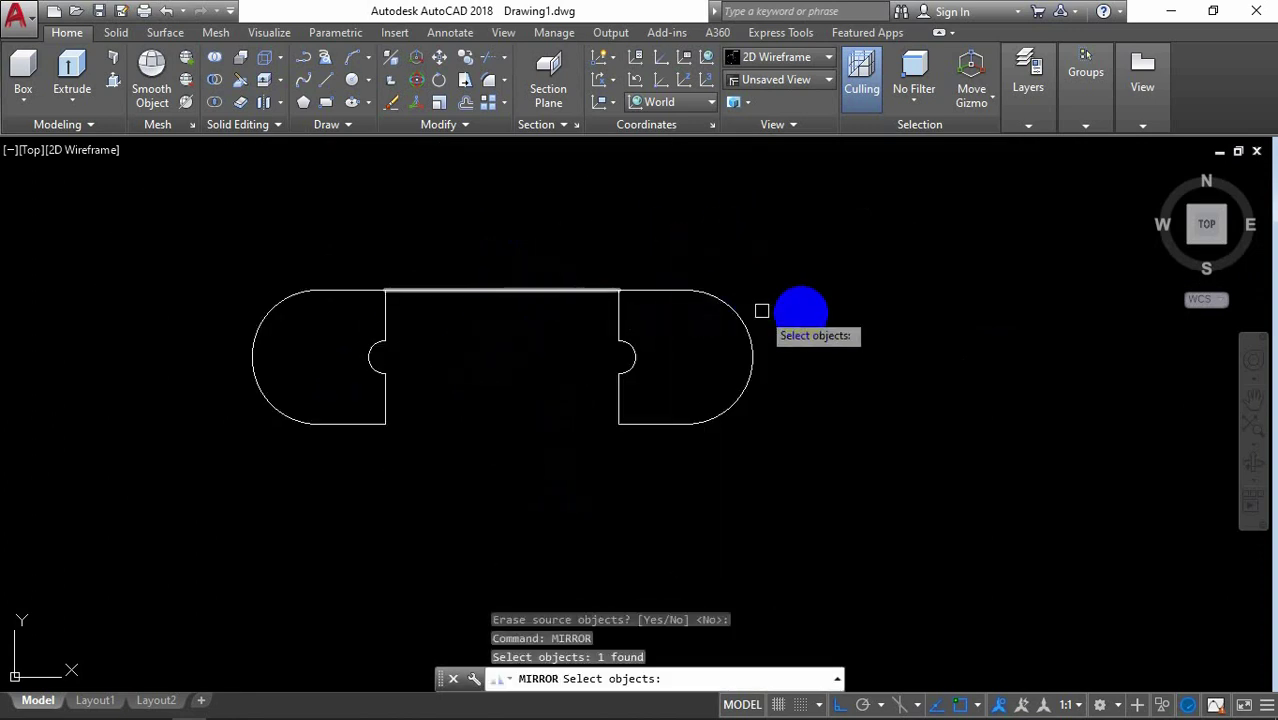
key("Return")
left_click(752, 357)
left_click(883, 363)
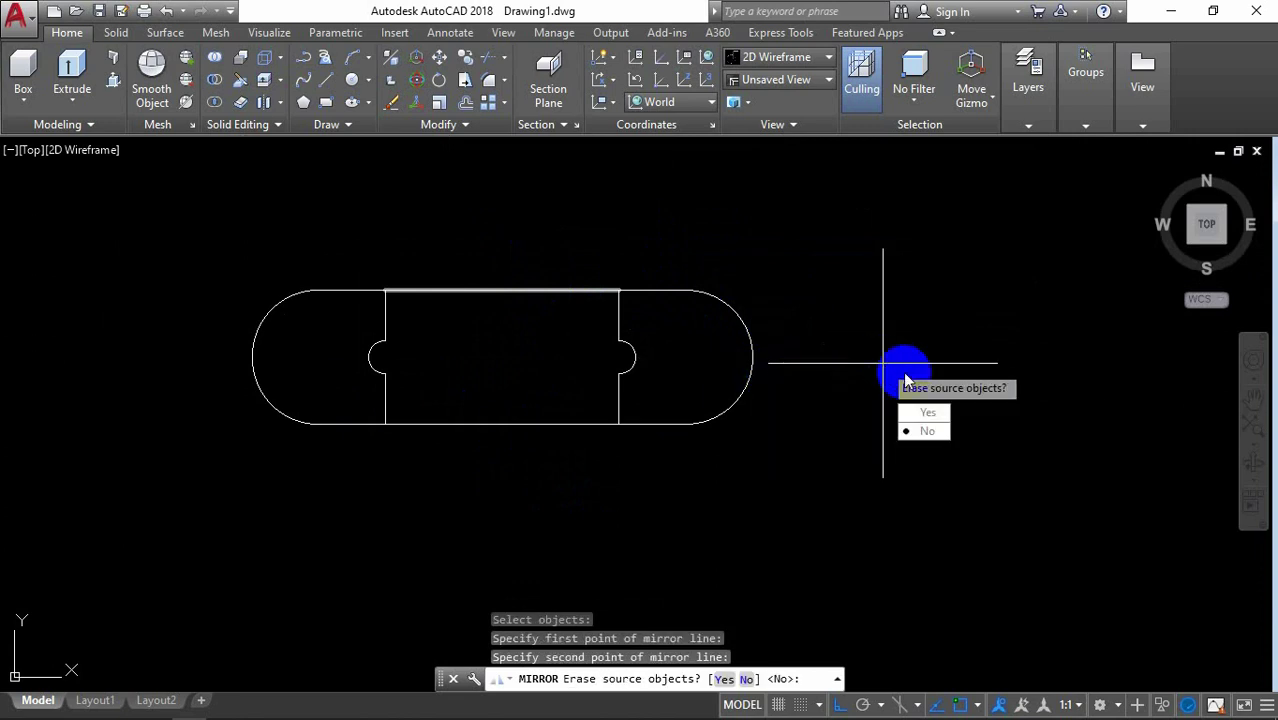
key("Return")
scroll(453, 343, "up", 2)
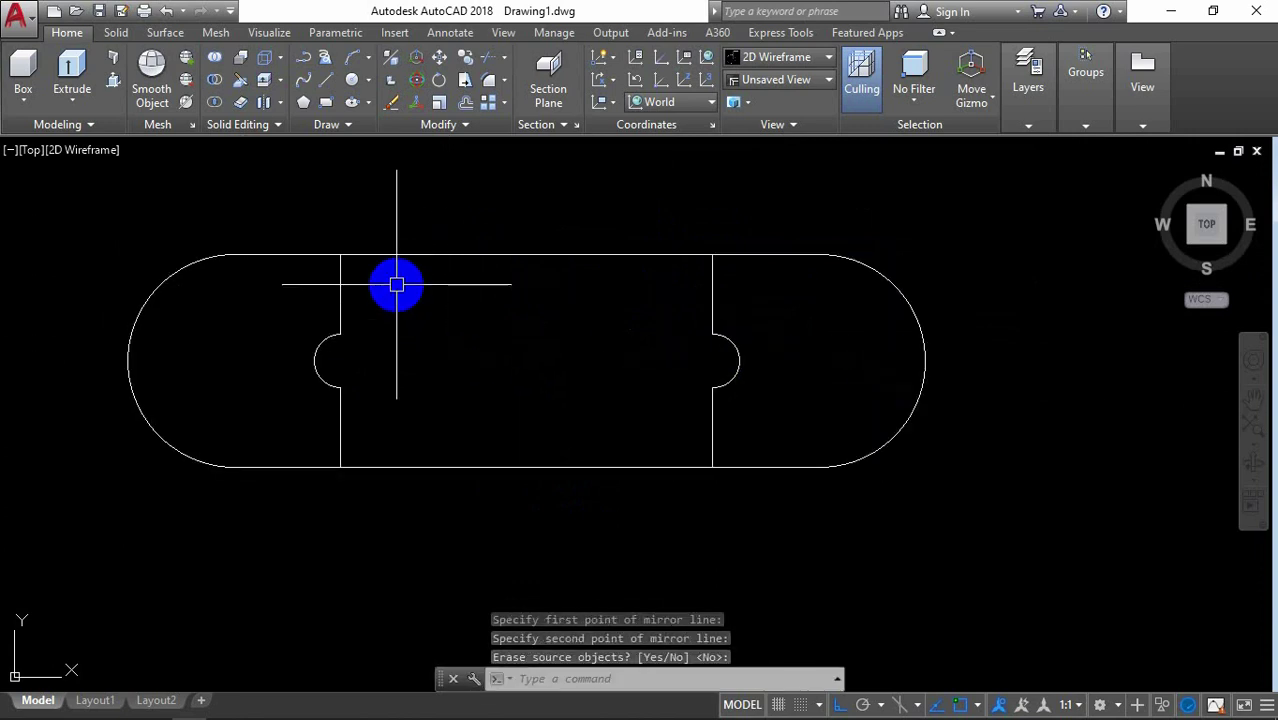
Step: Join the upper and lower notch corners with two polylines, forming the slot
type("pl")
key("Return")
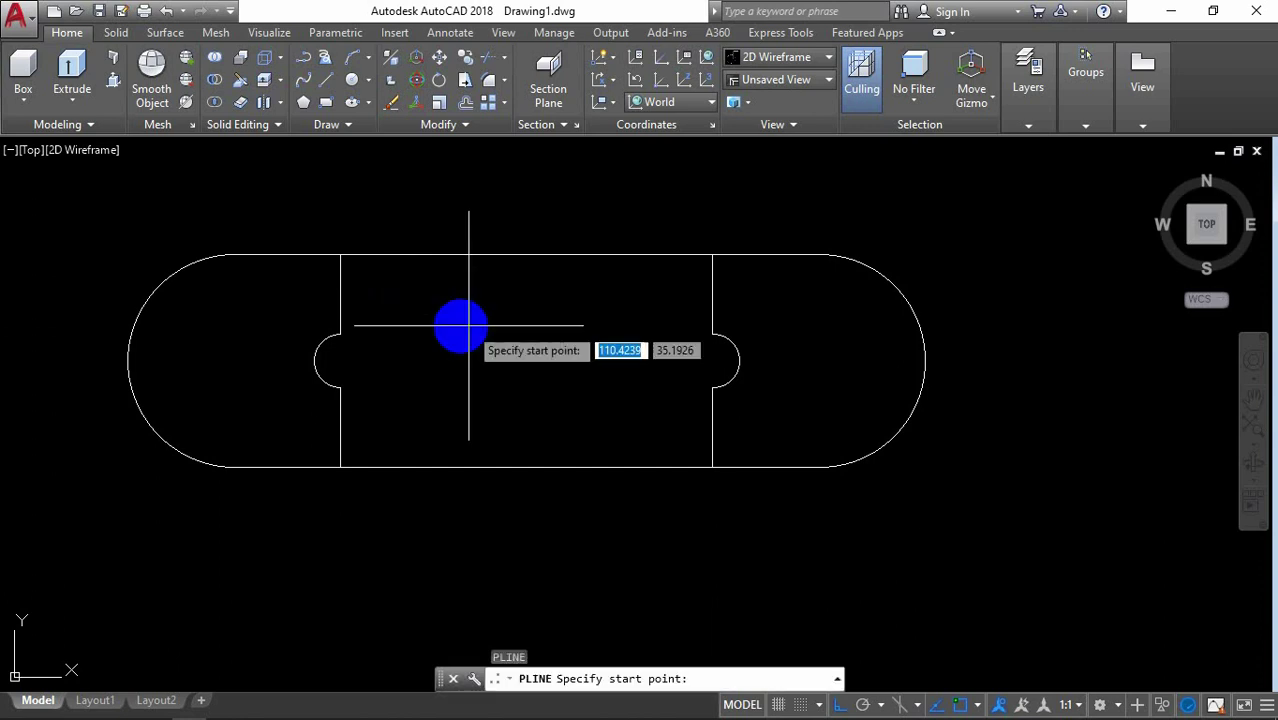
left_click(340, 335)
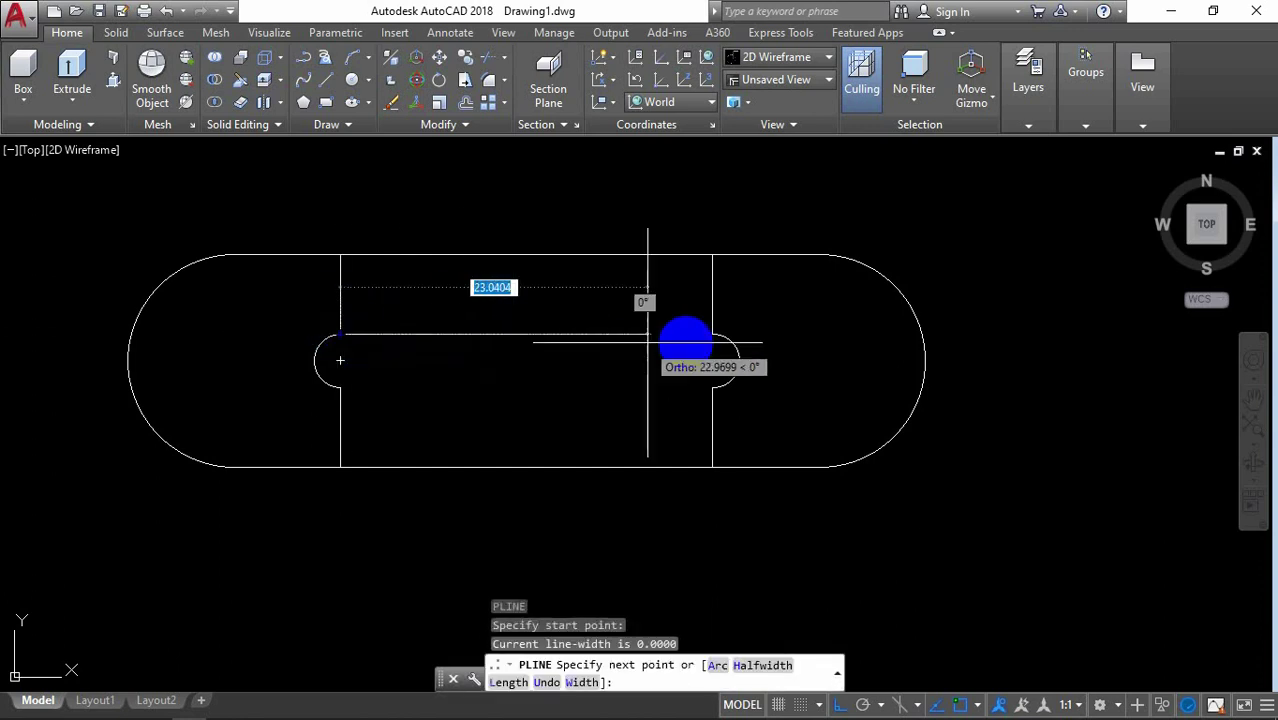
left_click(712, 335)
key("Return")
key("Return")
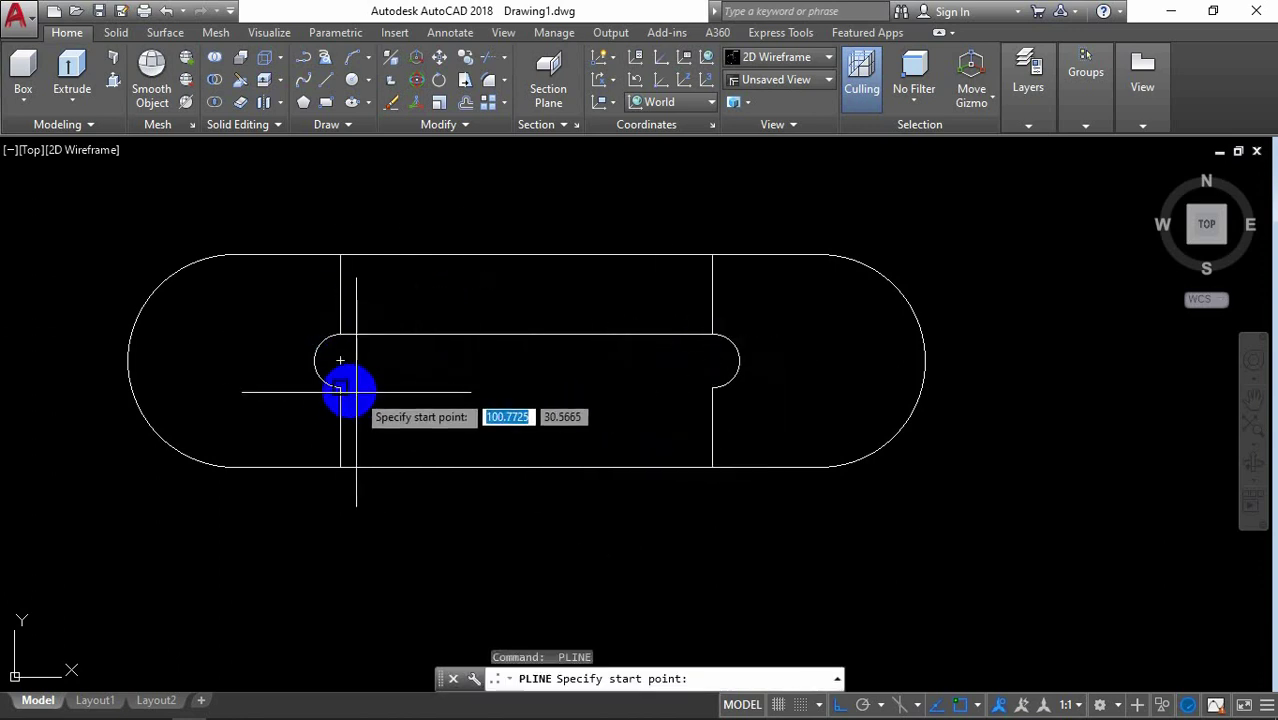
left_click(340, 387)
left_click(712, 387)
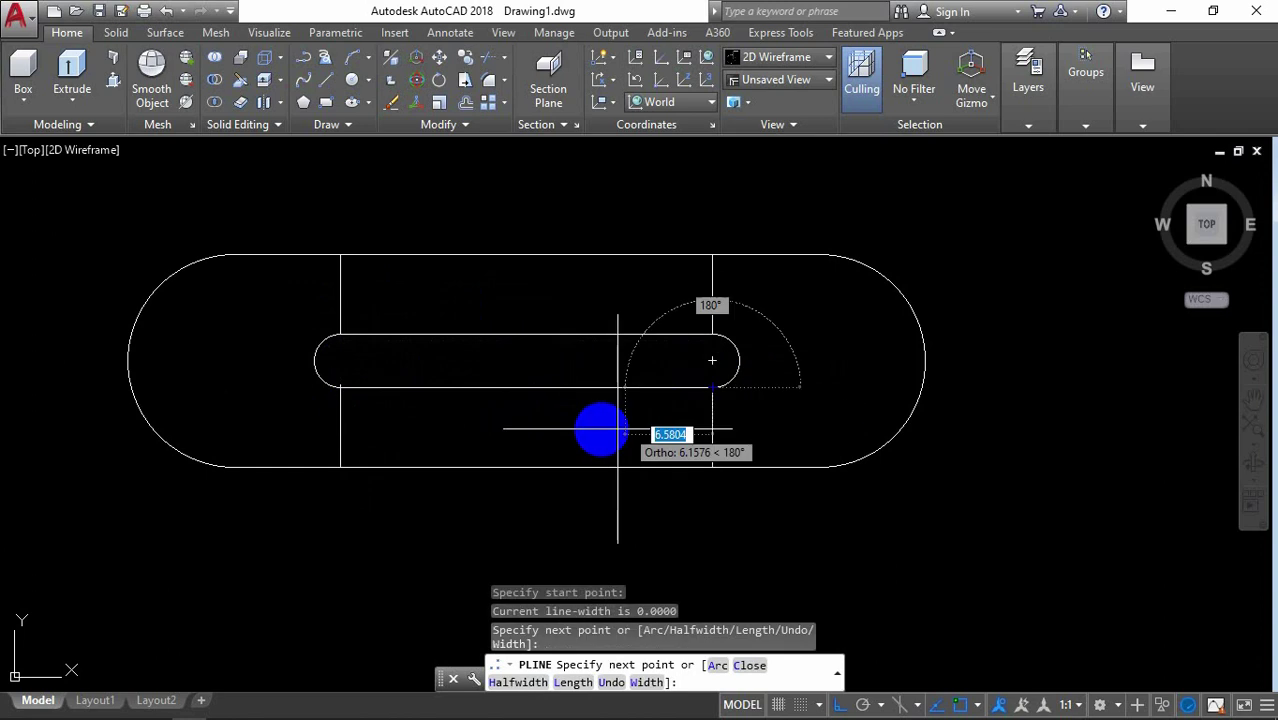
key("Return")
scroll(560, 400, "down", 3)
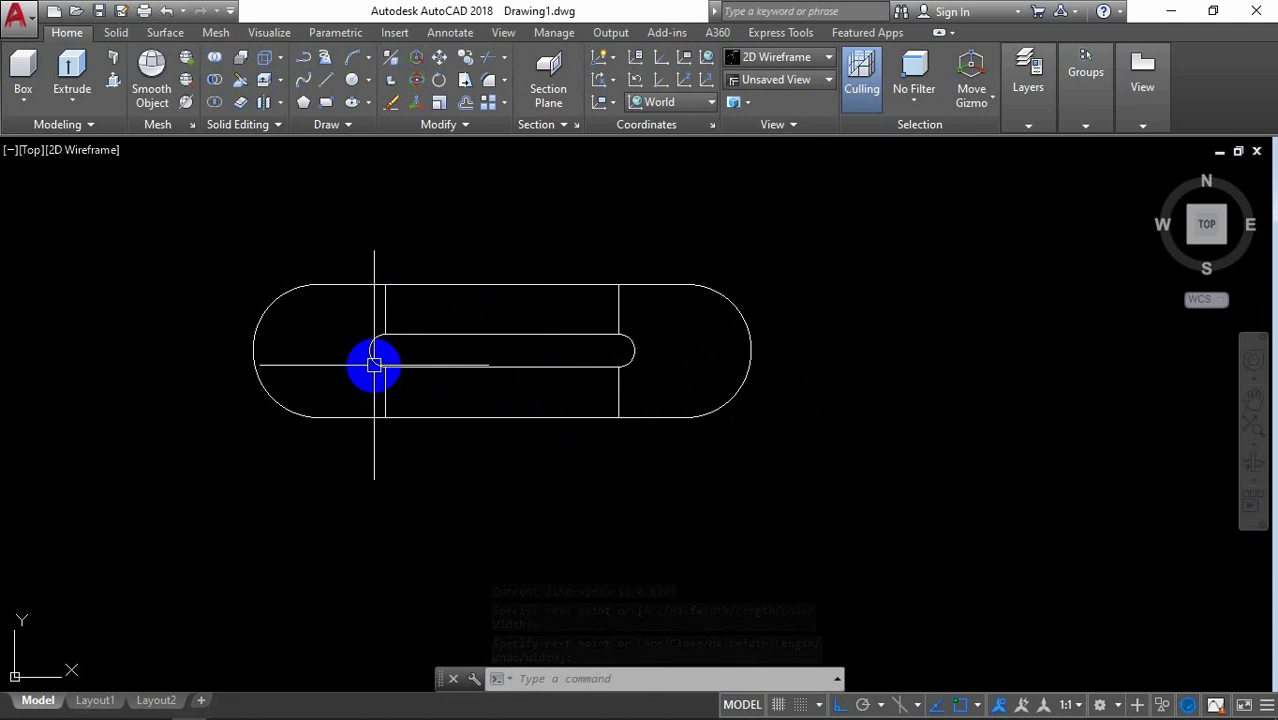
Step: Draw a polyline path from the slot's left end to its right end
key("Return")
scroll(360, 358, "up", 2)
left_click(379, 347)
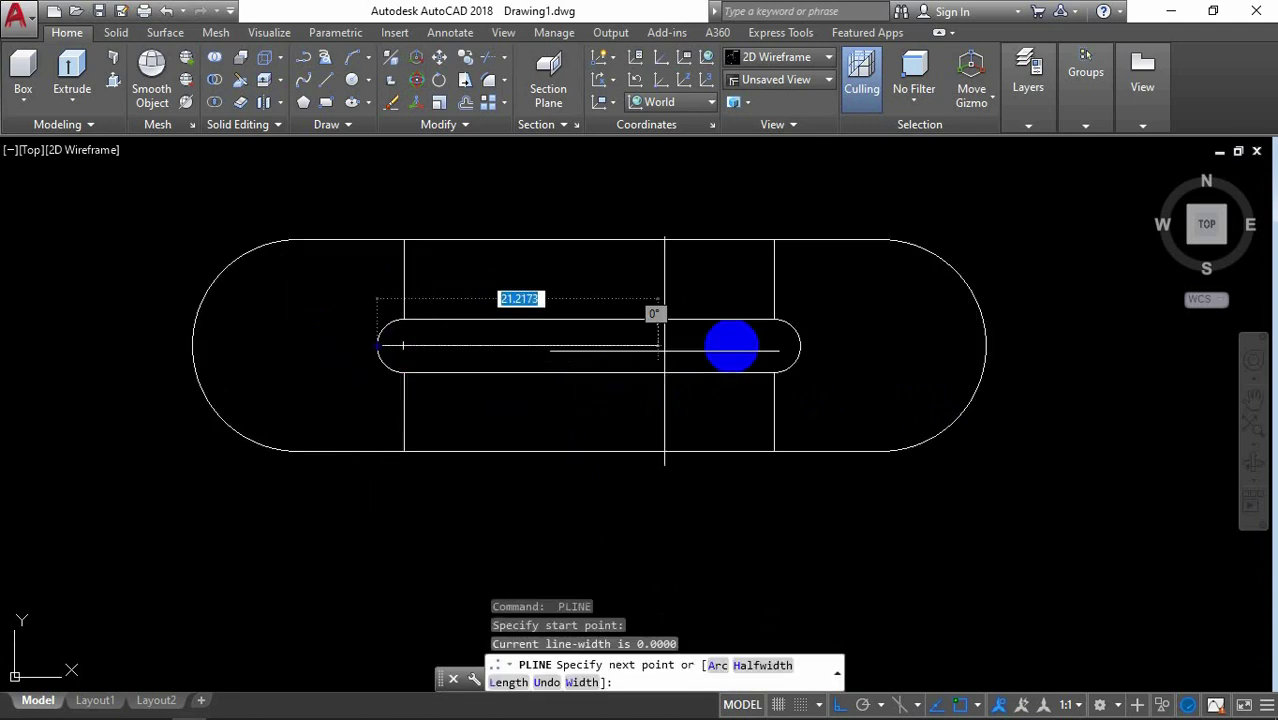
left_click(800, 346)
scroll(859, 371, "down", 2)
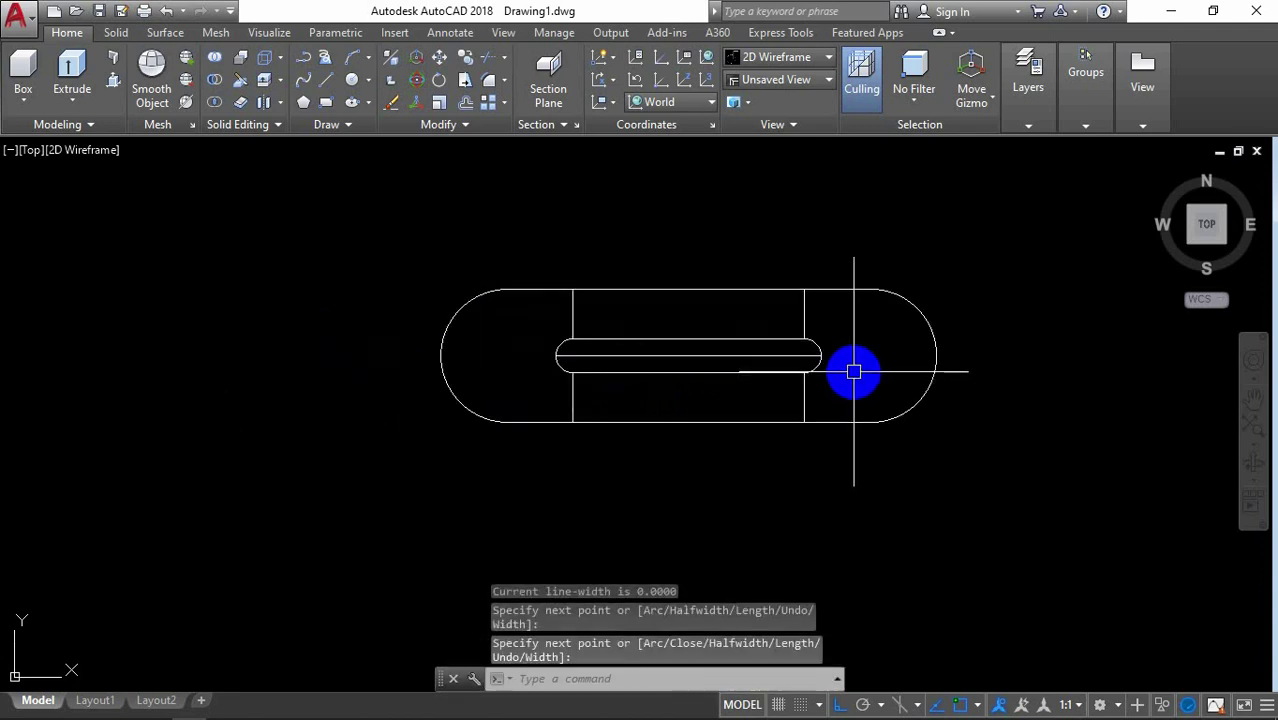
scroll(660, 330, "down", 2)
middle_click_drag(636, 257, 522, 291)
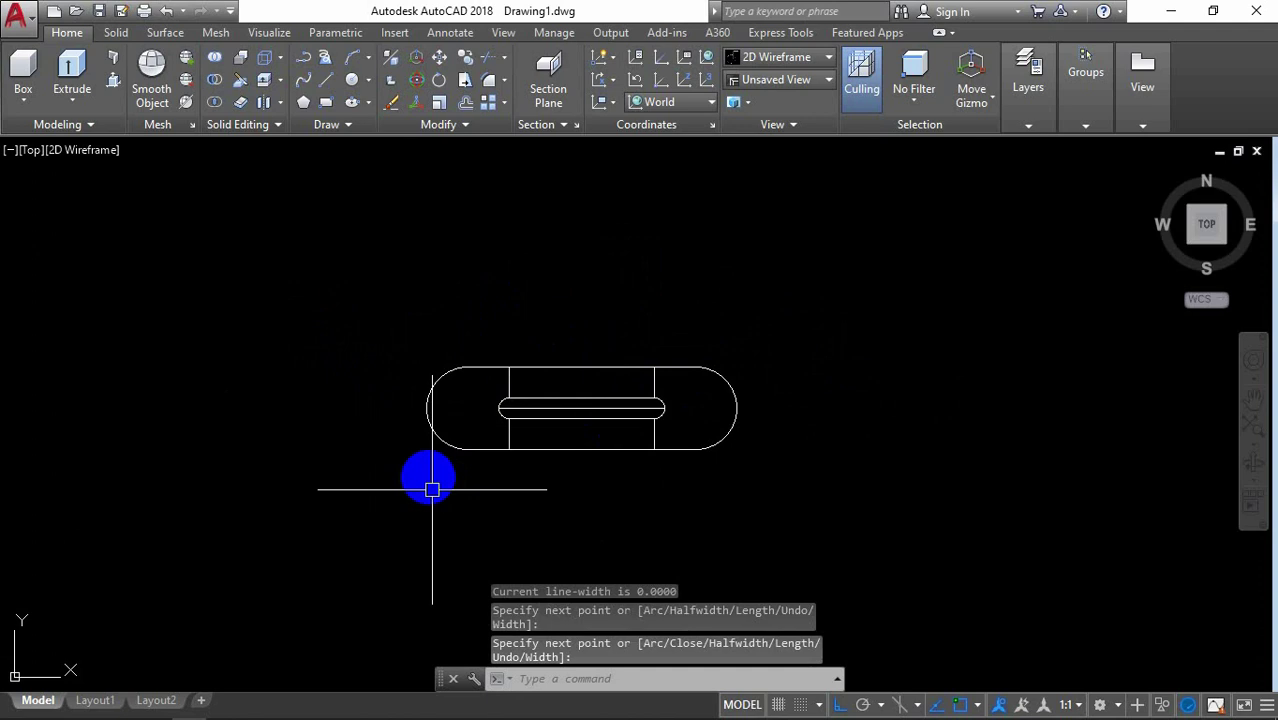
scroll(437, 467, "up", 2)
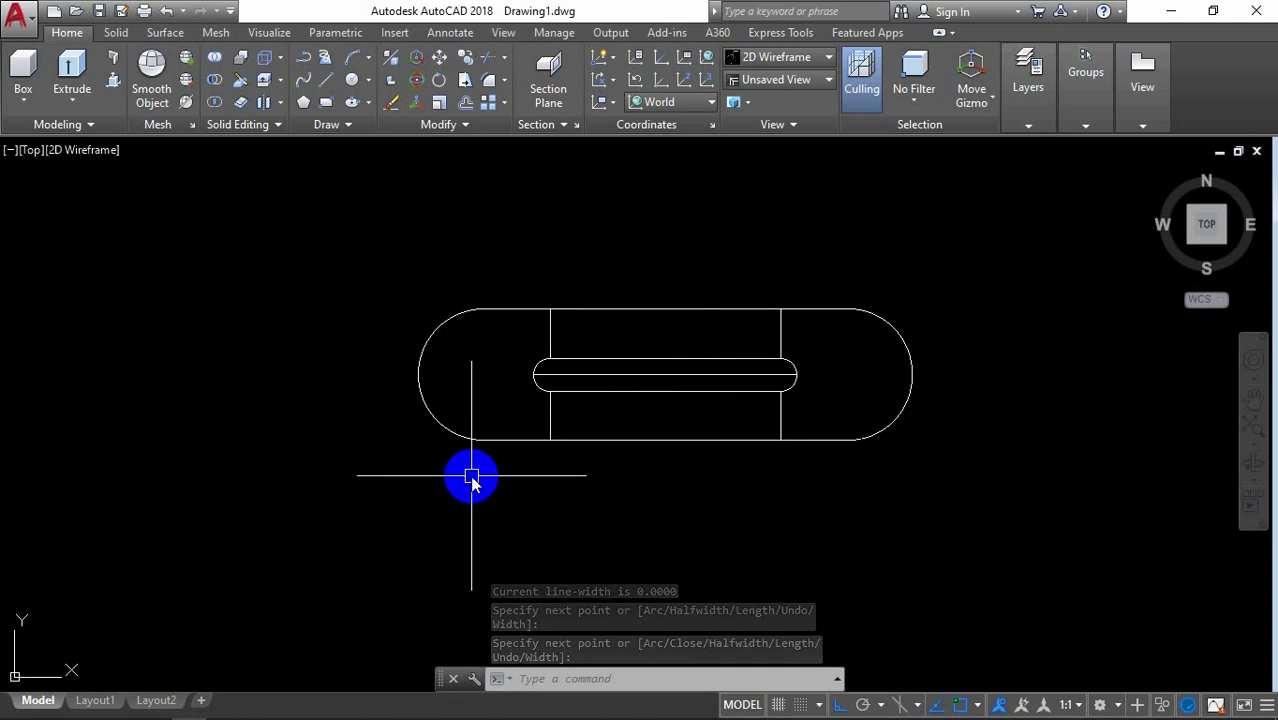
Step: Draw a 5-unit line inward from the outline's leftmost point
type("p")
key("Return")
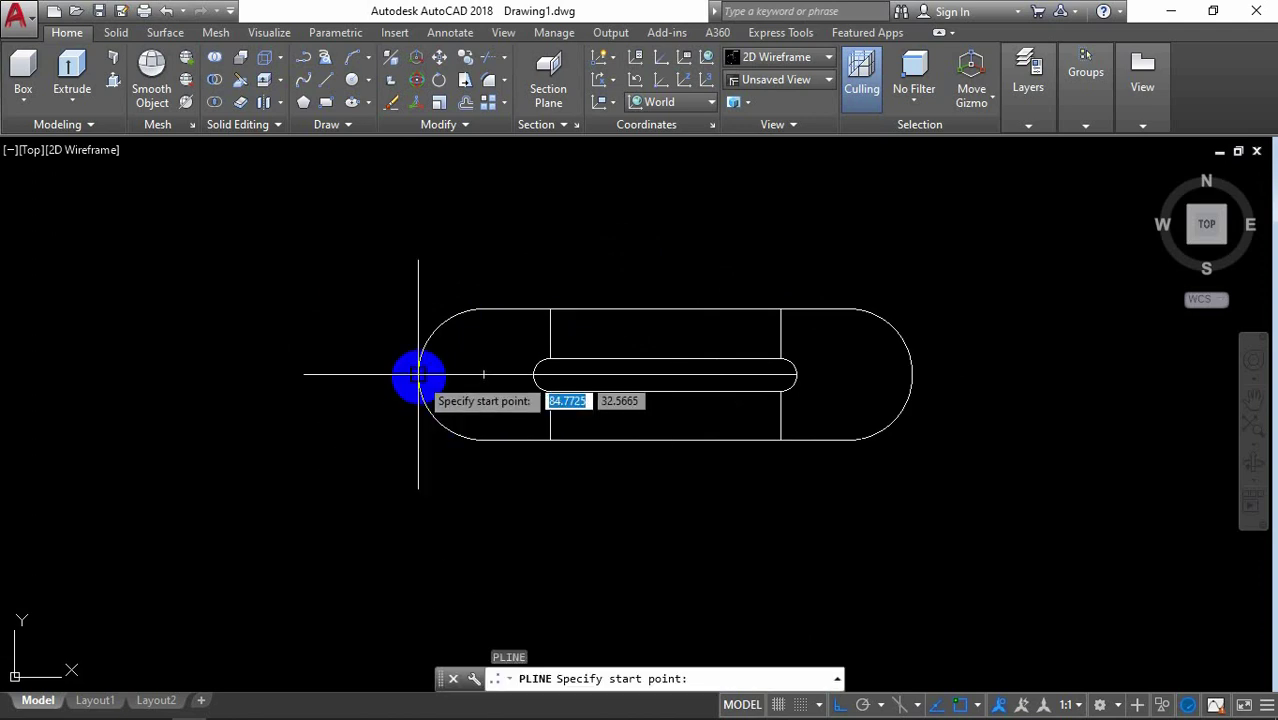
left_click(418, 375)
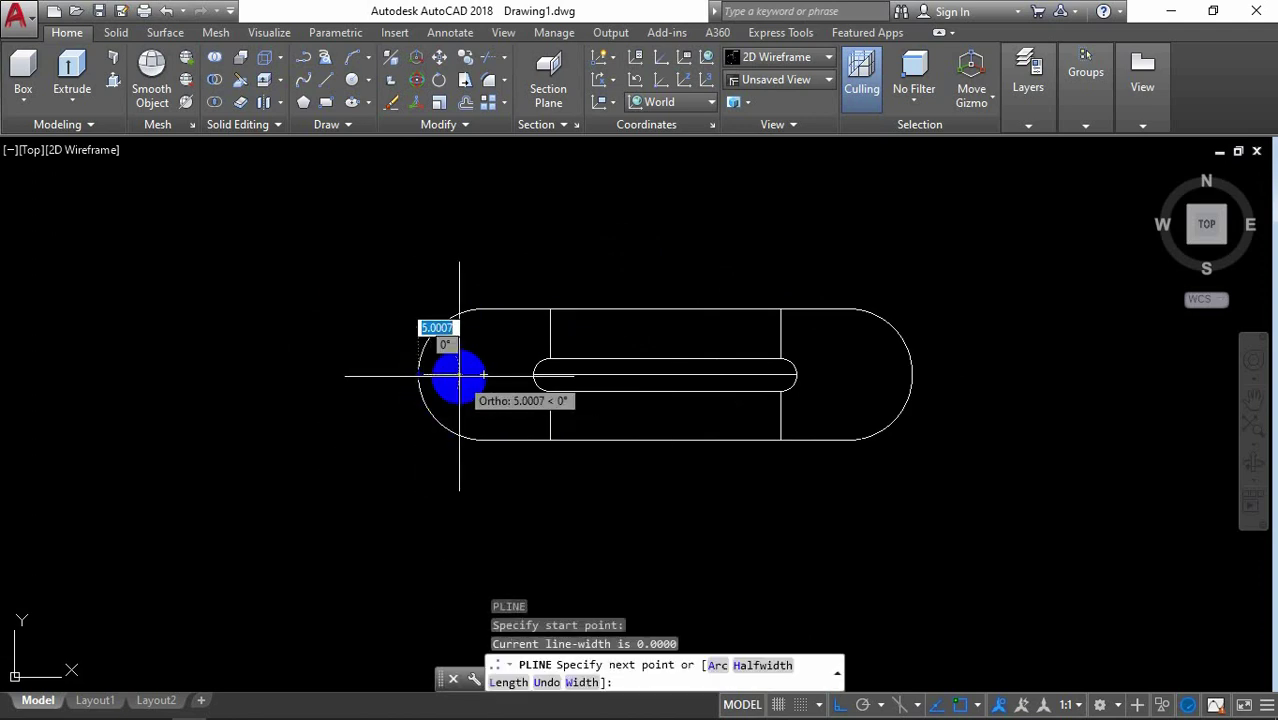
type("5")
key("Return")
scroll(467, 397, "up", 2)
type("C")
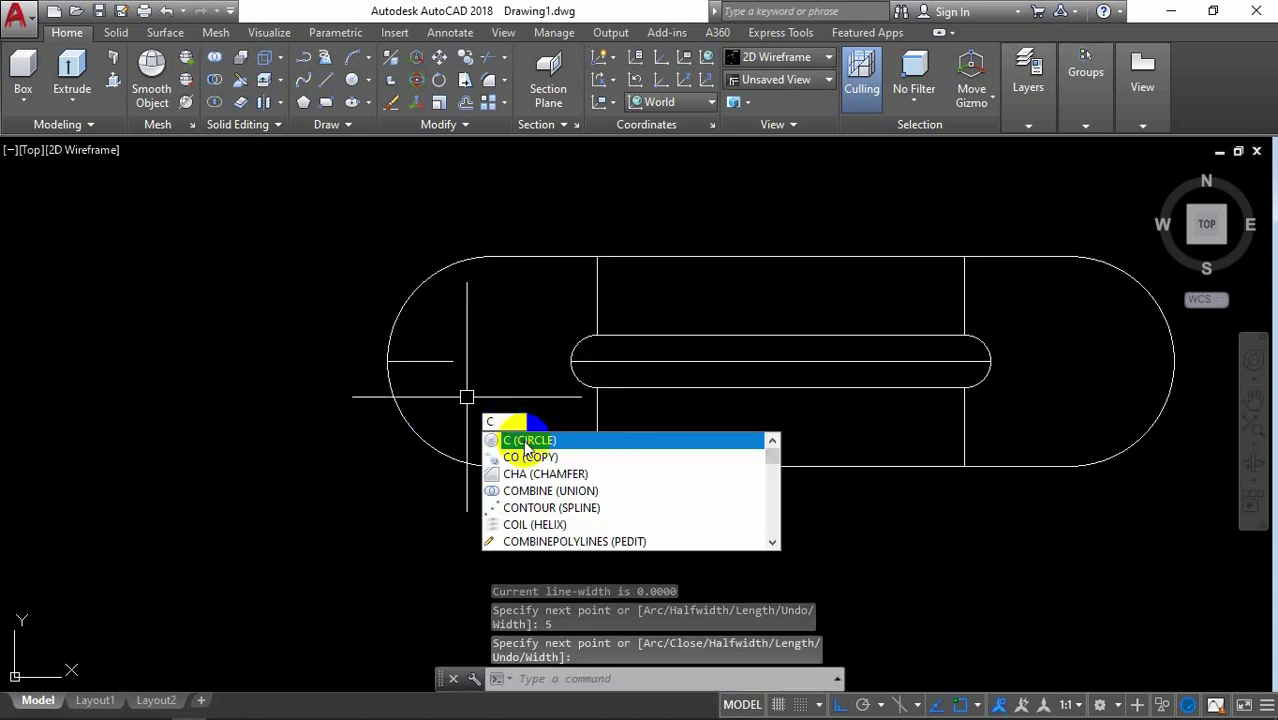
Step: Draw a 4-unit-diameter hole circle starting at the short line's end
left_click(527, 448)
type("2p")
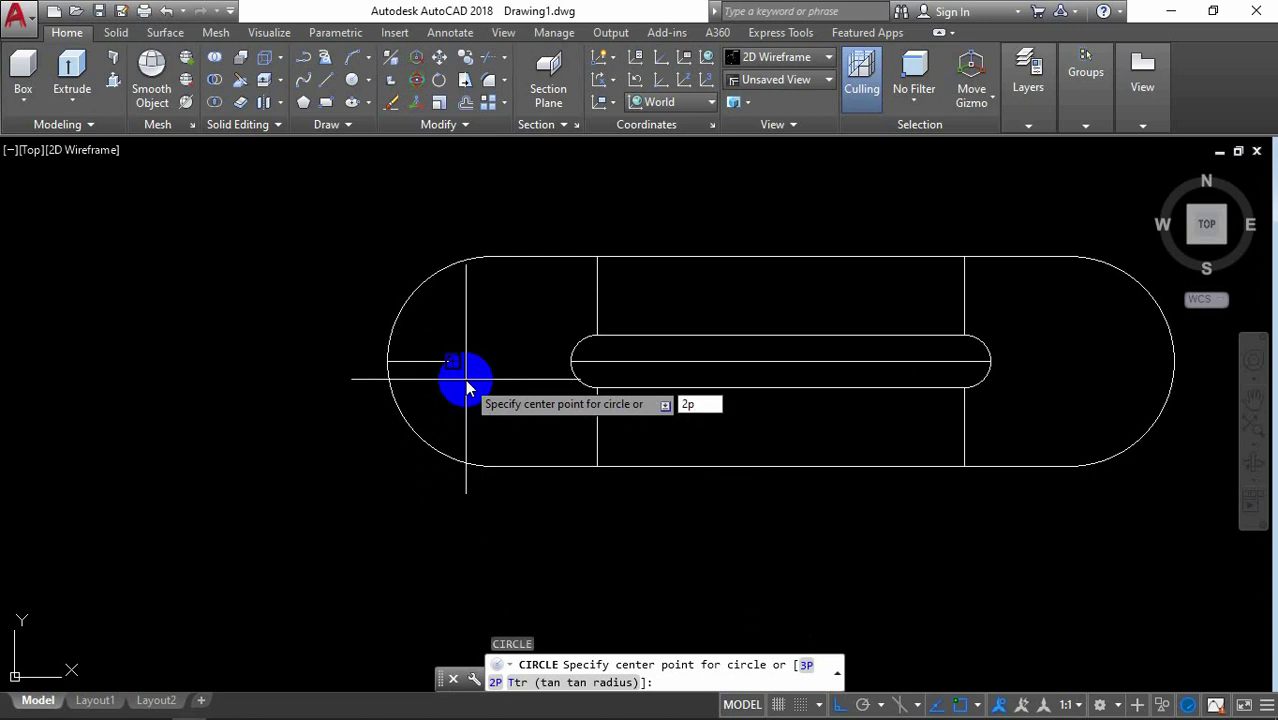
key("Return")
left_click(453, 362)
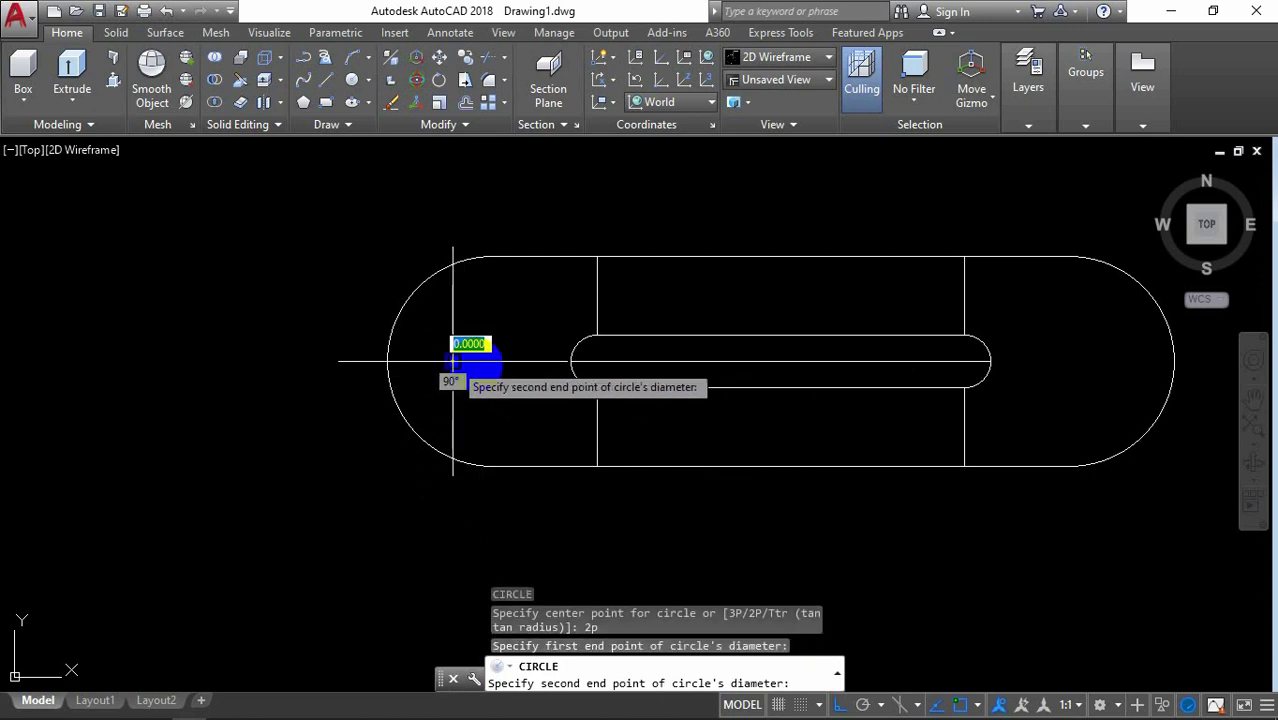
type("4")
key("Return")
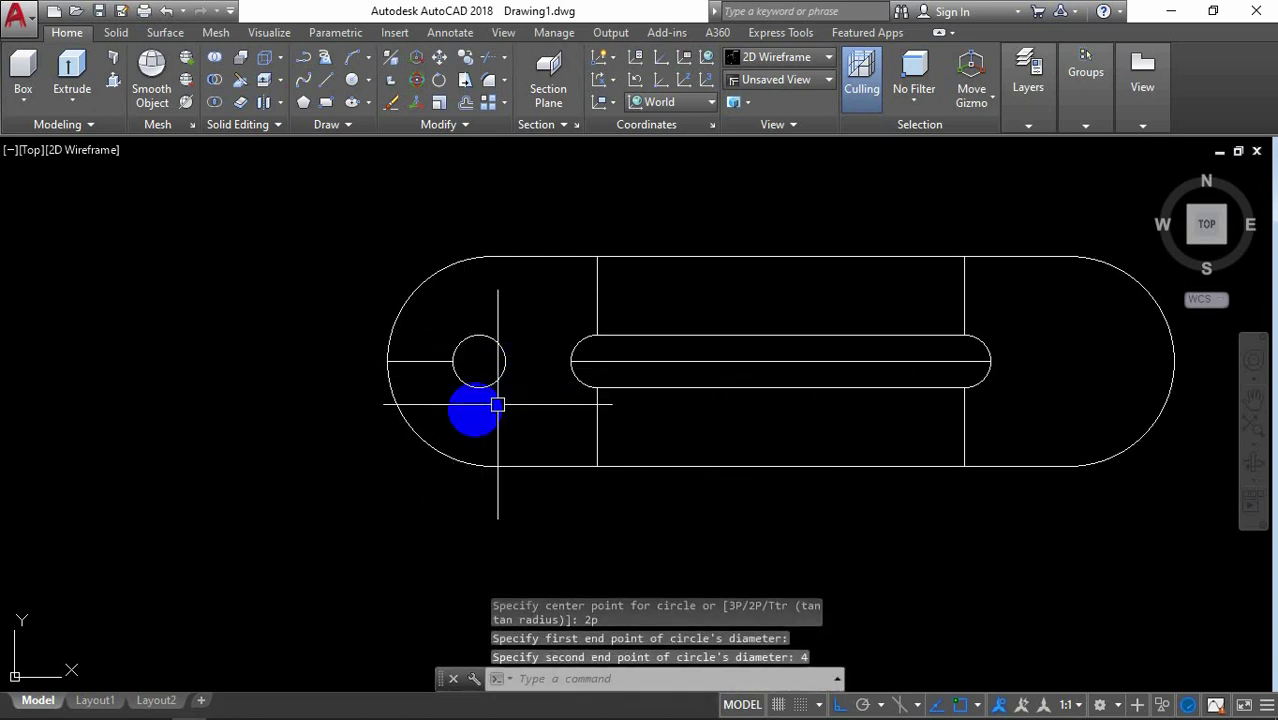
scroll(458, 410, "down", 2)
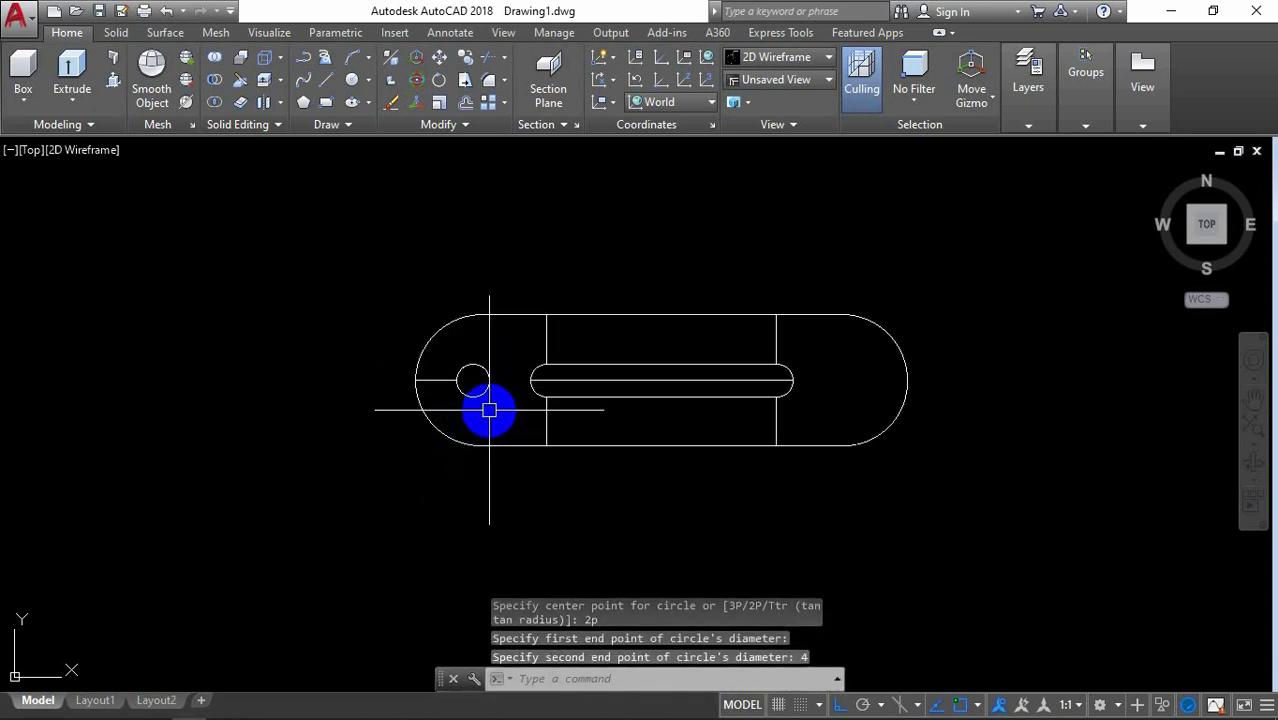
scroll(489, 410, "up", 2)
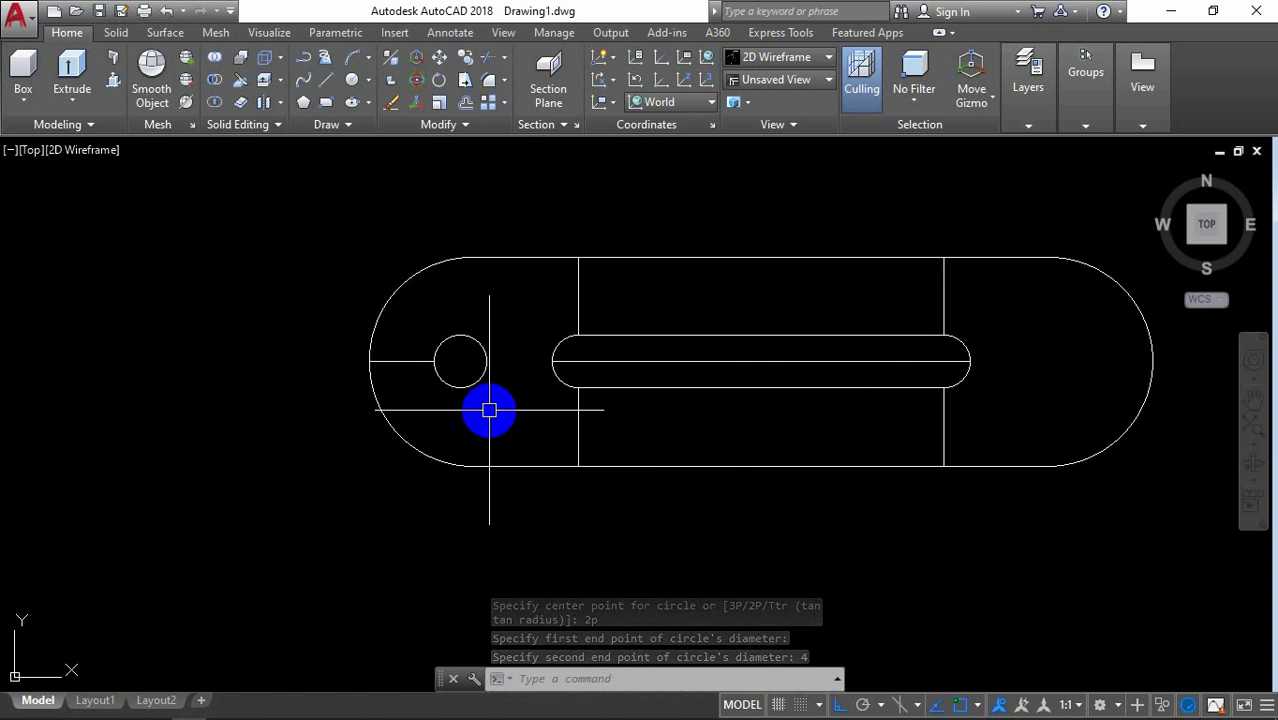
middle_click_drag(489, 410, 449, 421)
Step: Mirror the hole about the vertical centreline to the opposite rounded end
type("mi")
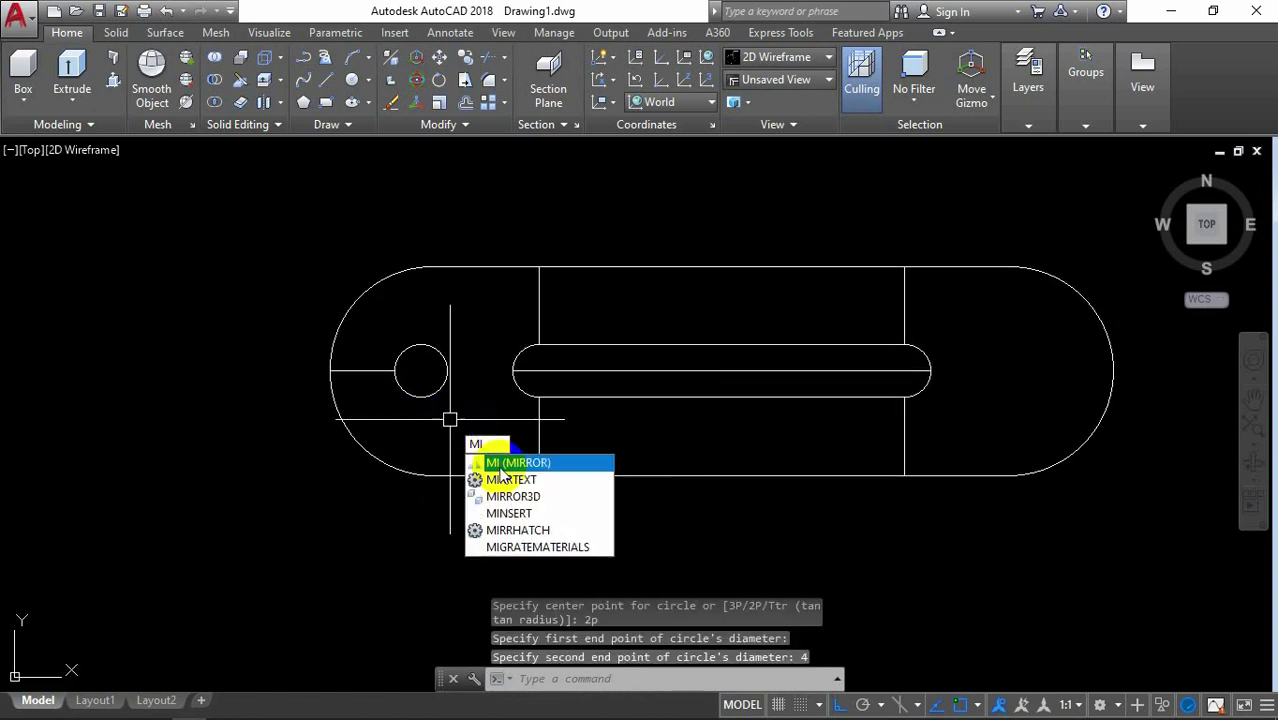
key("Return")
left_click(437, 390)
scroll(437, 390, "down", 4)
key("Return")
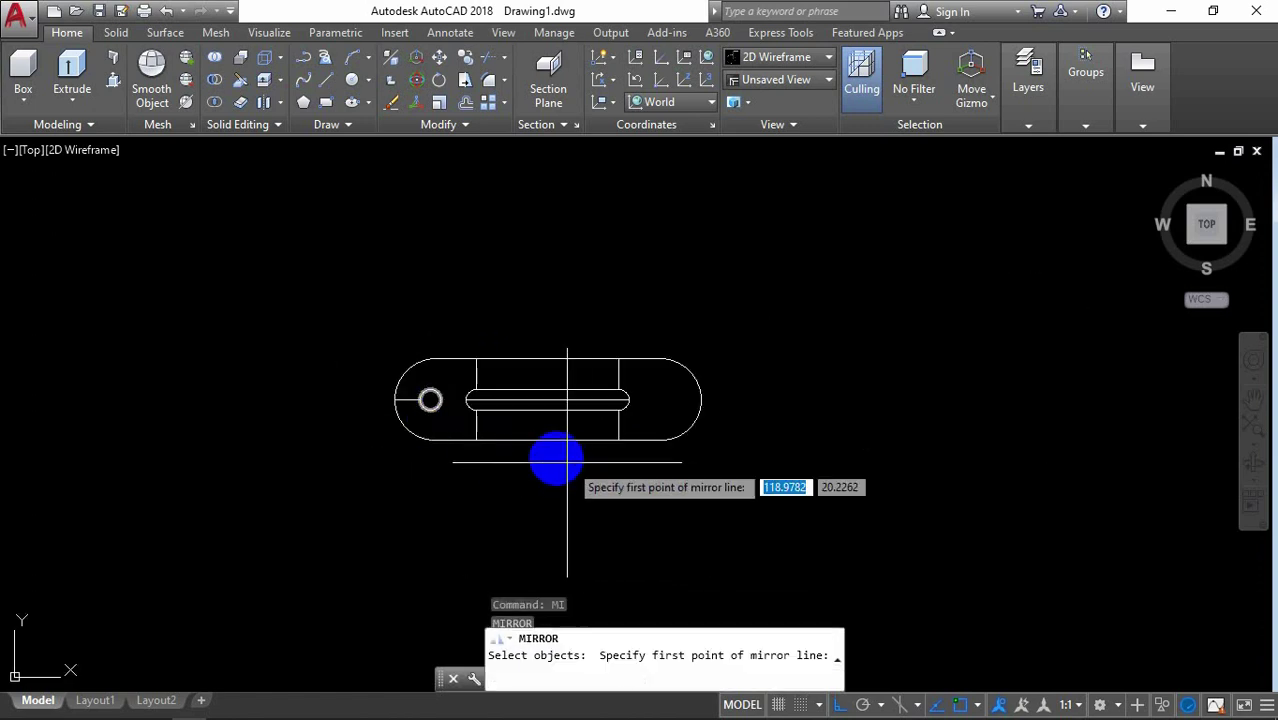
left_click(547, 443)
left_click(554, 511)
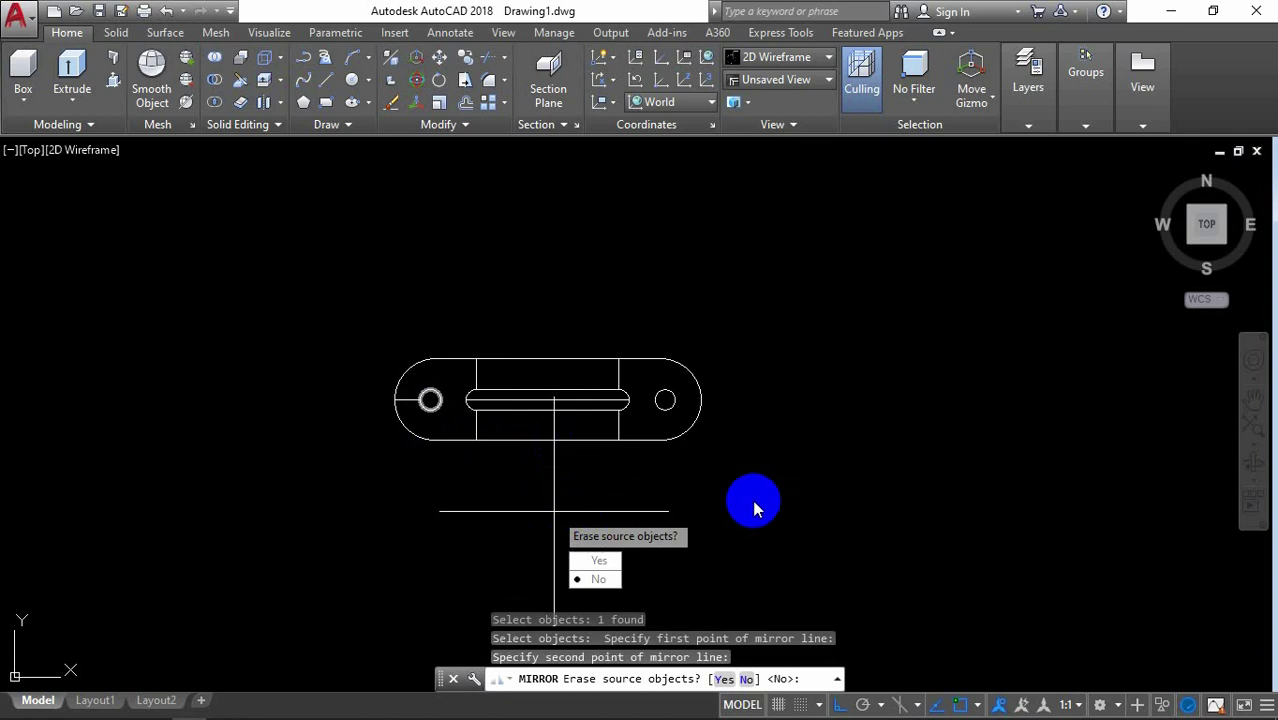
key("Return")
scroll(561, 447, "down", 2)
scroll(513, 405, "up", 2)
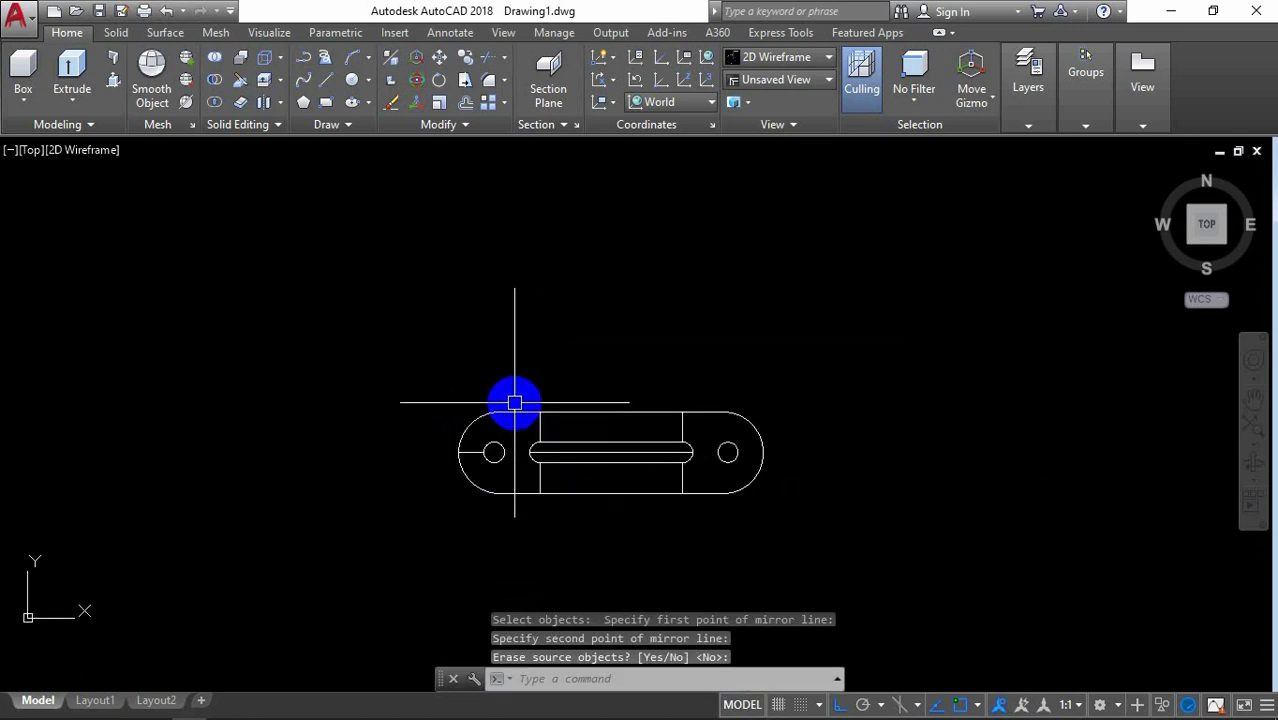
scroll(452, 463, "up", 2)
type("e")
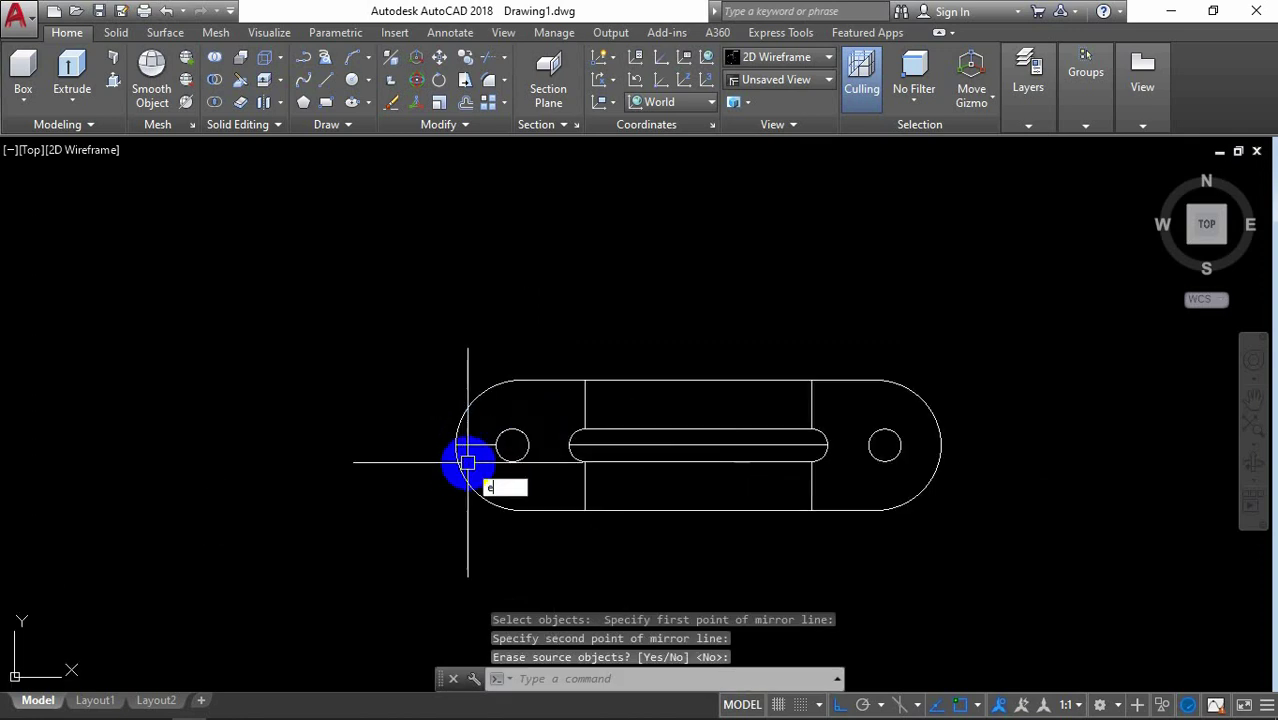
Step: Erase the short construction line
key("Return")
left_click(470, 441)
scroll(437, 340, "down", 2)
scroll(580, 318, "up", 2)
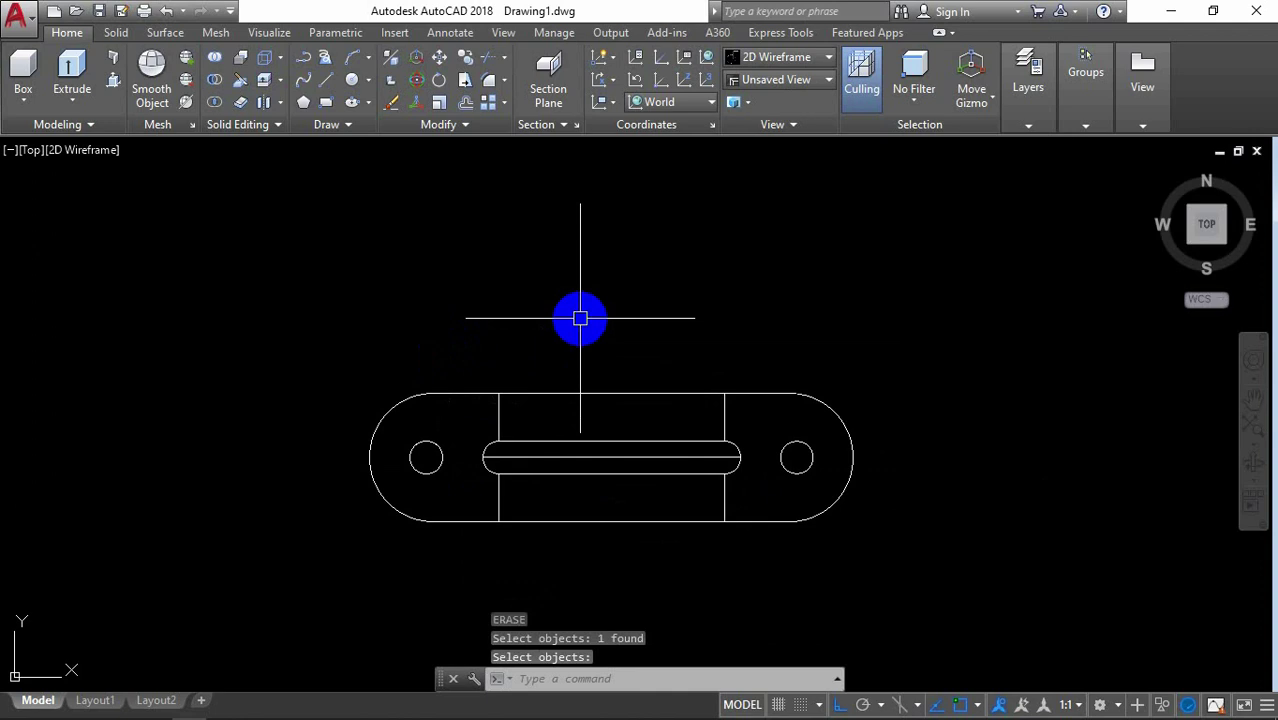
scroll(580, 318, "down", 2)
scroll(600, 295, "up", 2)
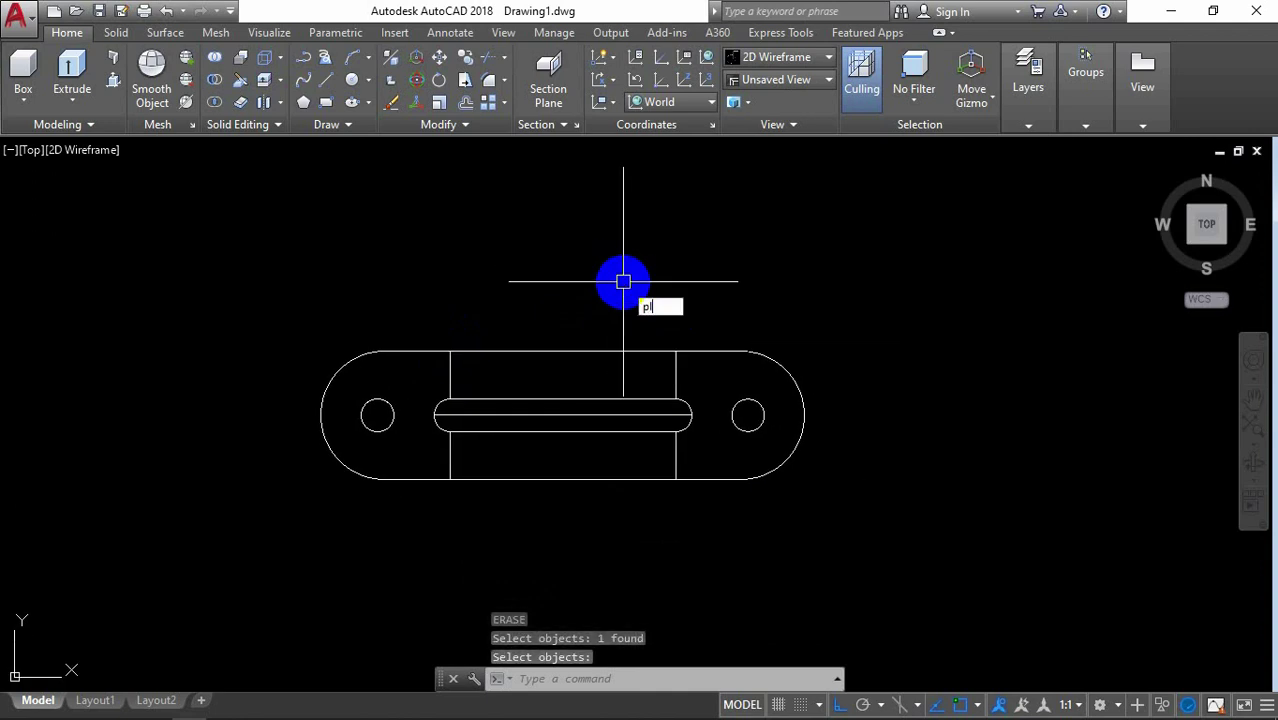
Step: Draw the open profile: 16 right, 26 up, 28 right, 26 down, 16 right
key("Return")
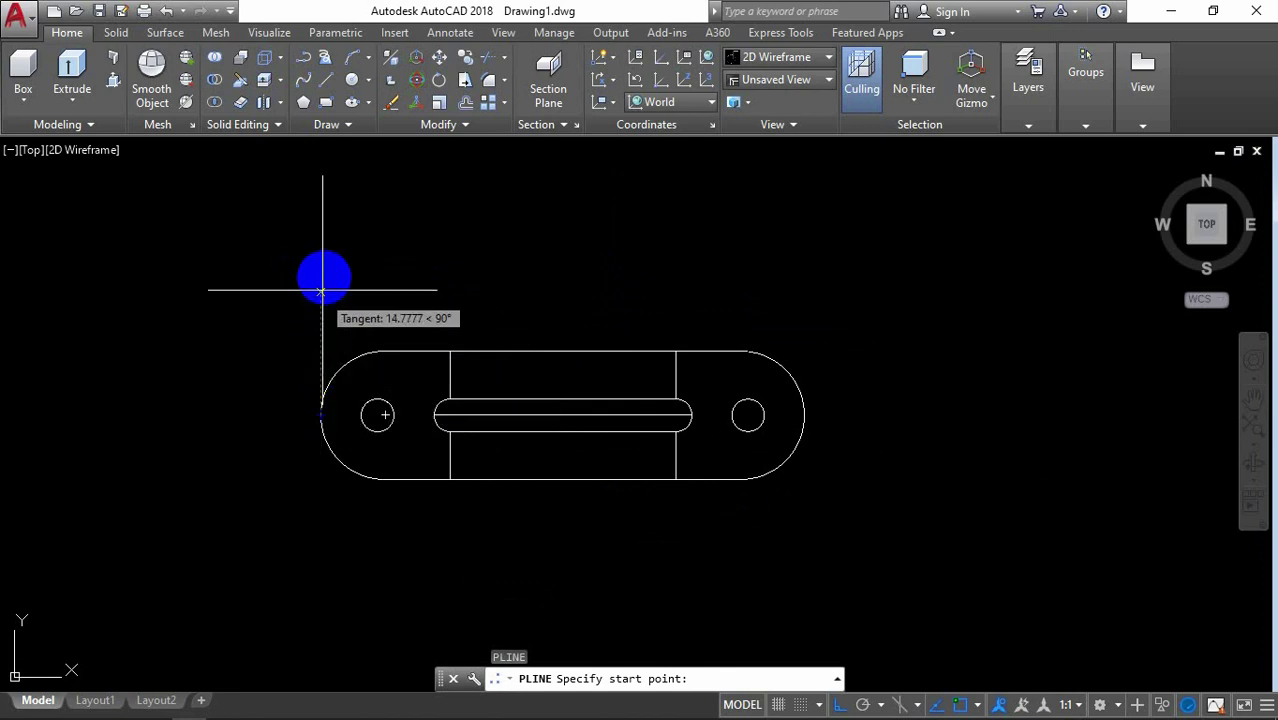
left_click(320, 260)
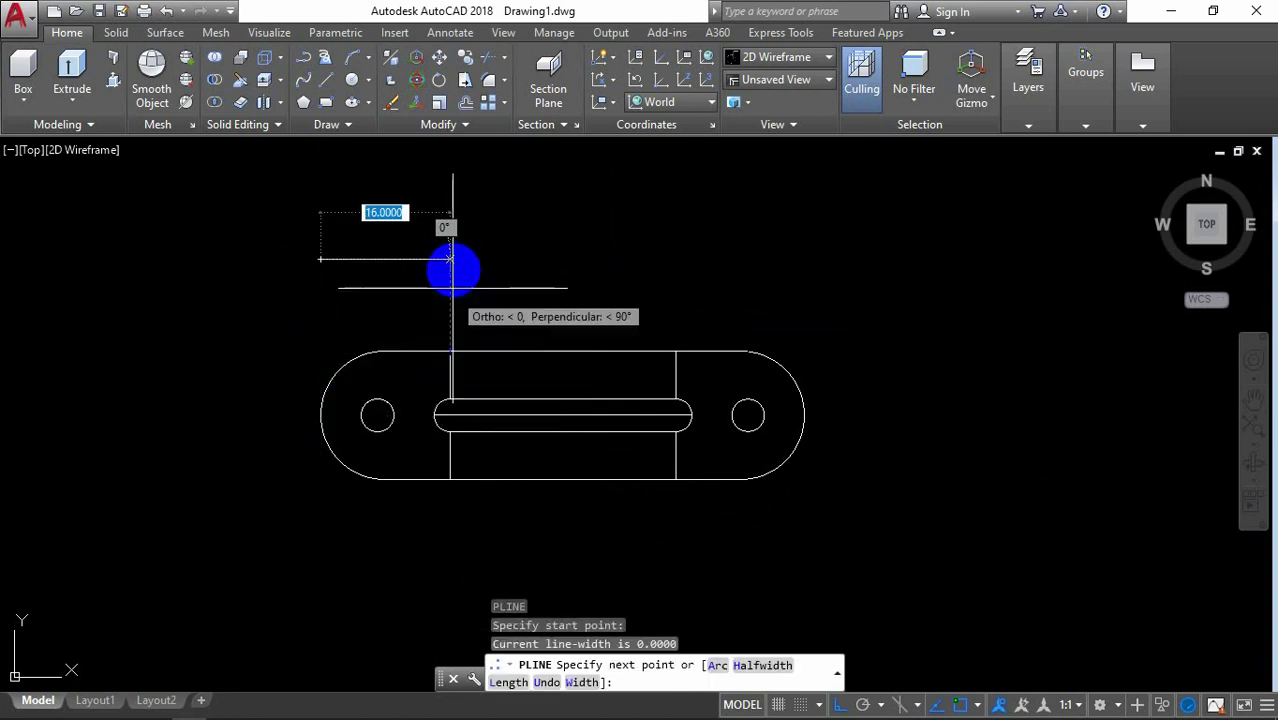
left_click(449, 260)
type("26")
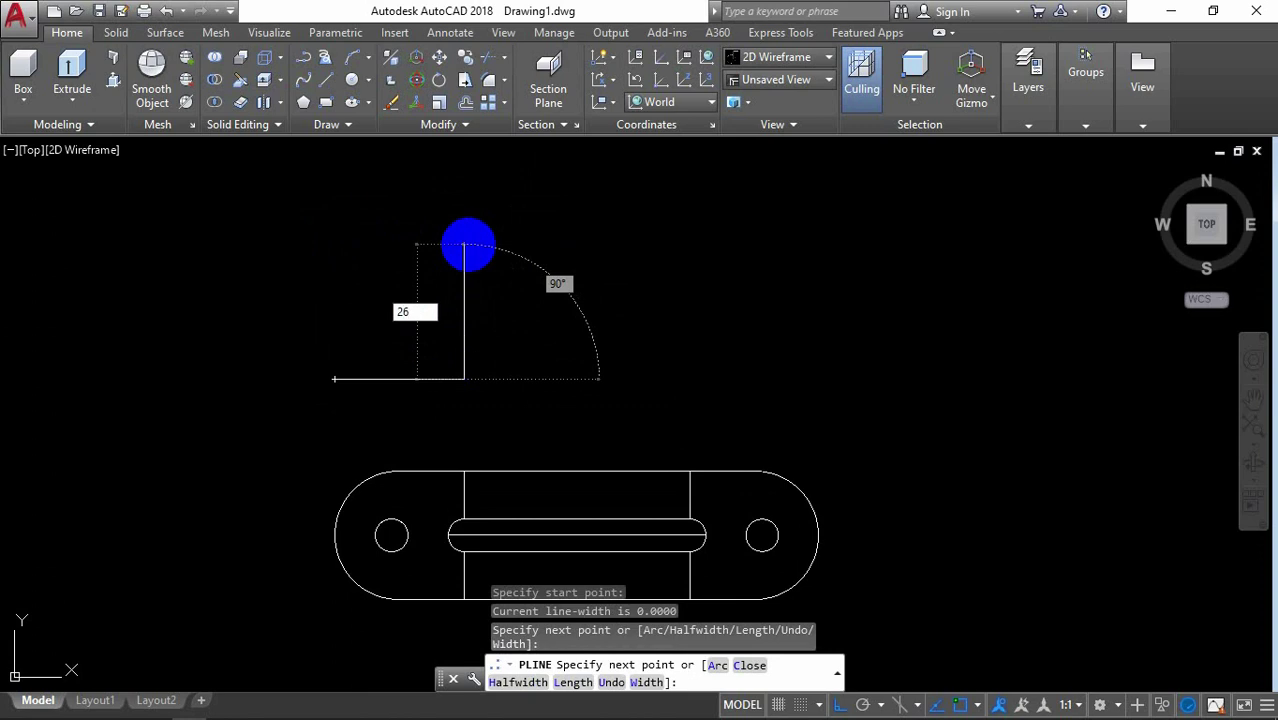
key("Return")
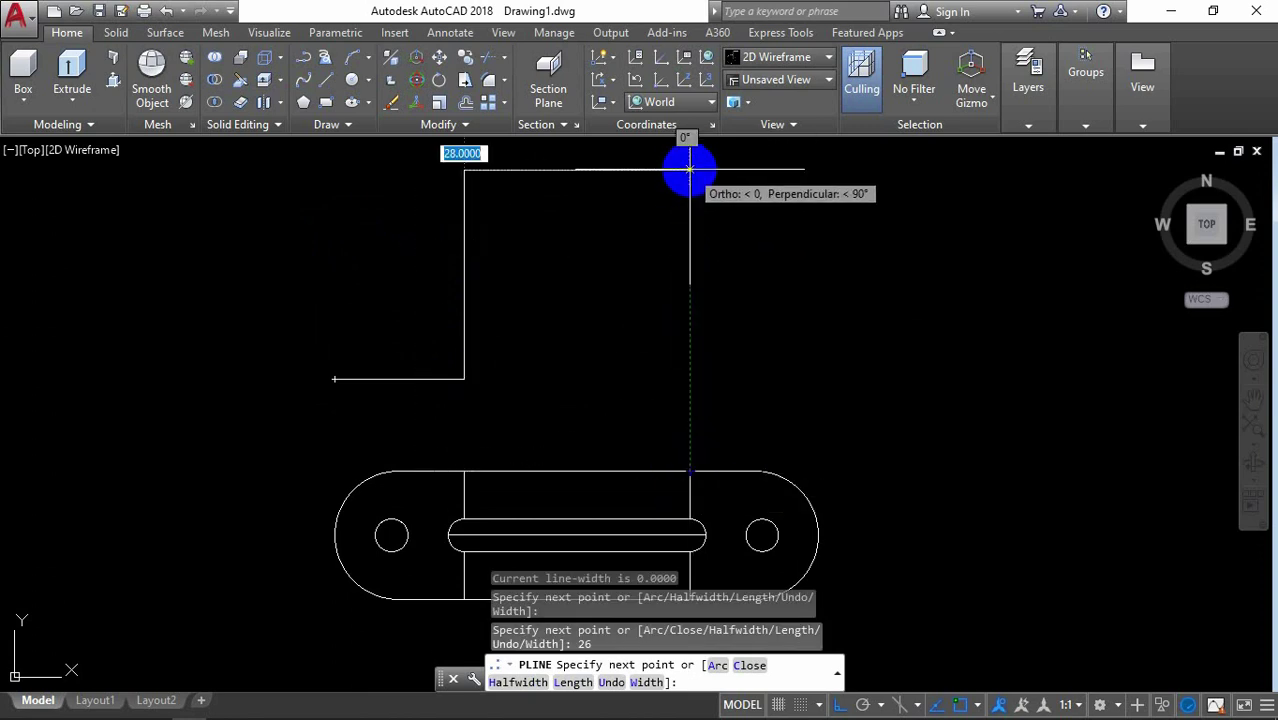
left_click(689, 170)
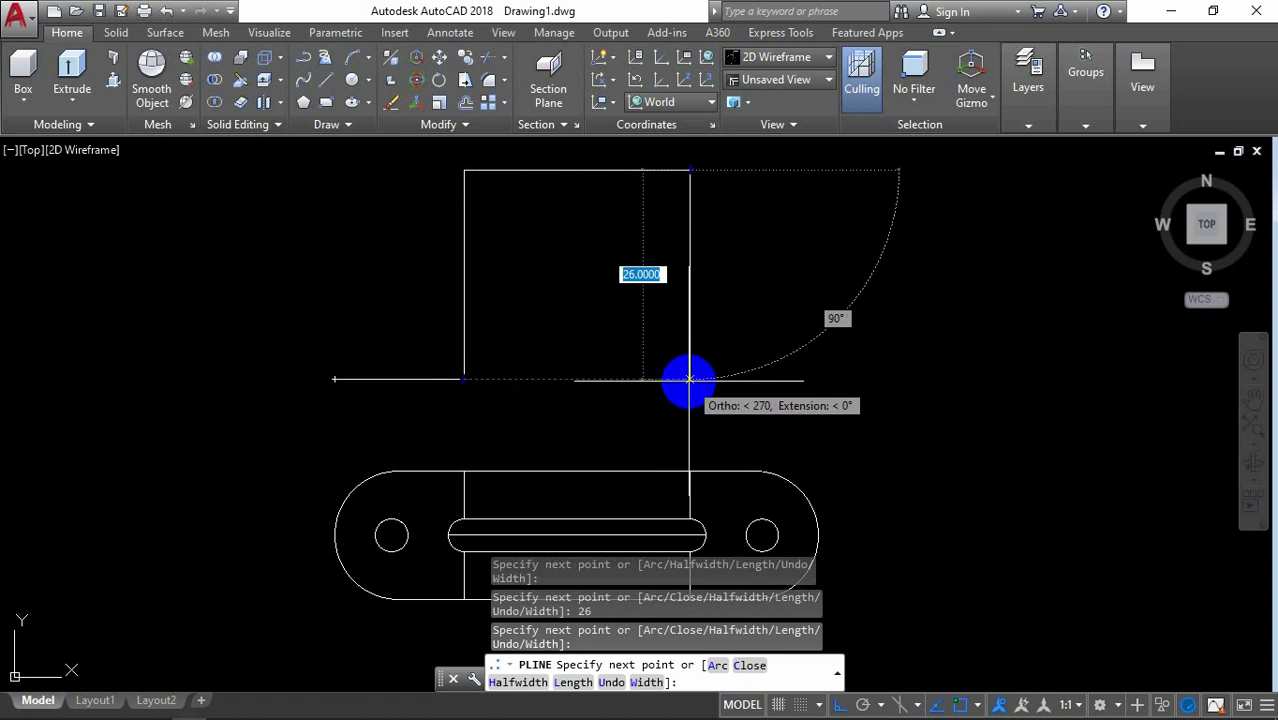
left_click(689, 379)
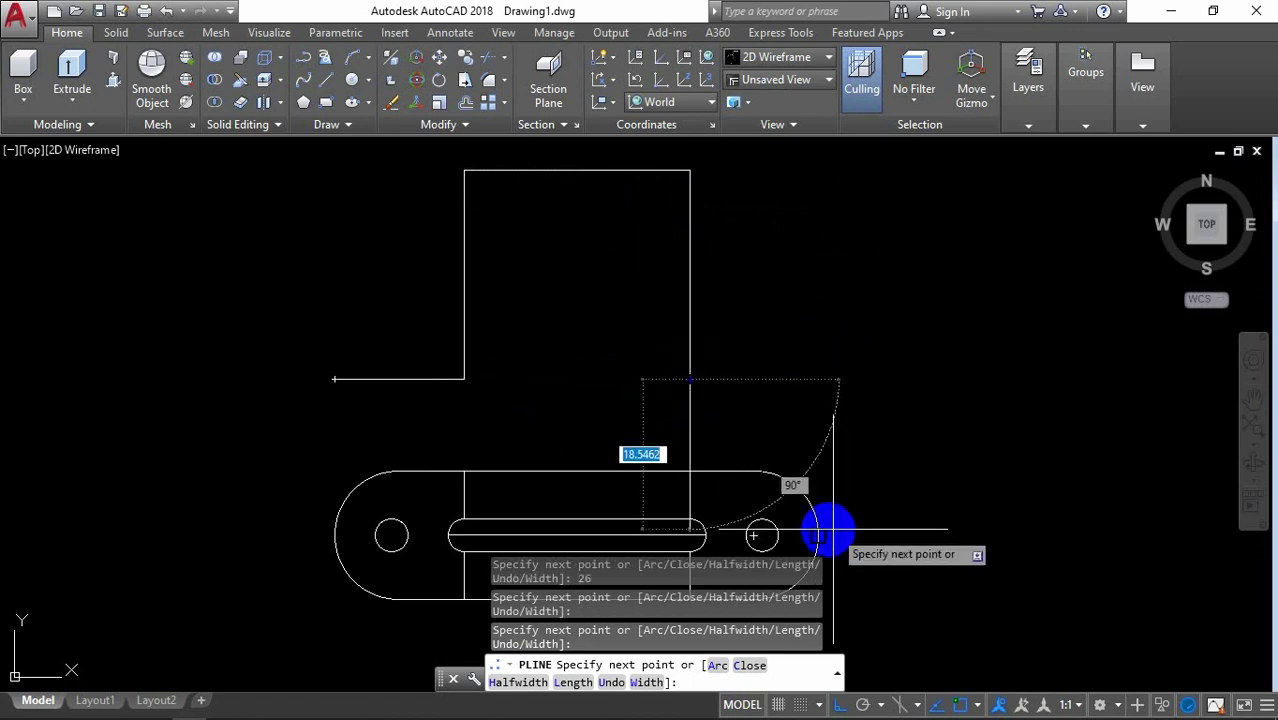
left_click(818, 379)
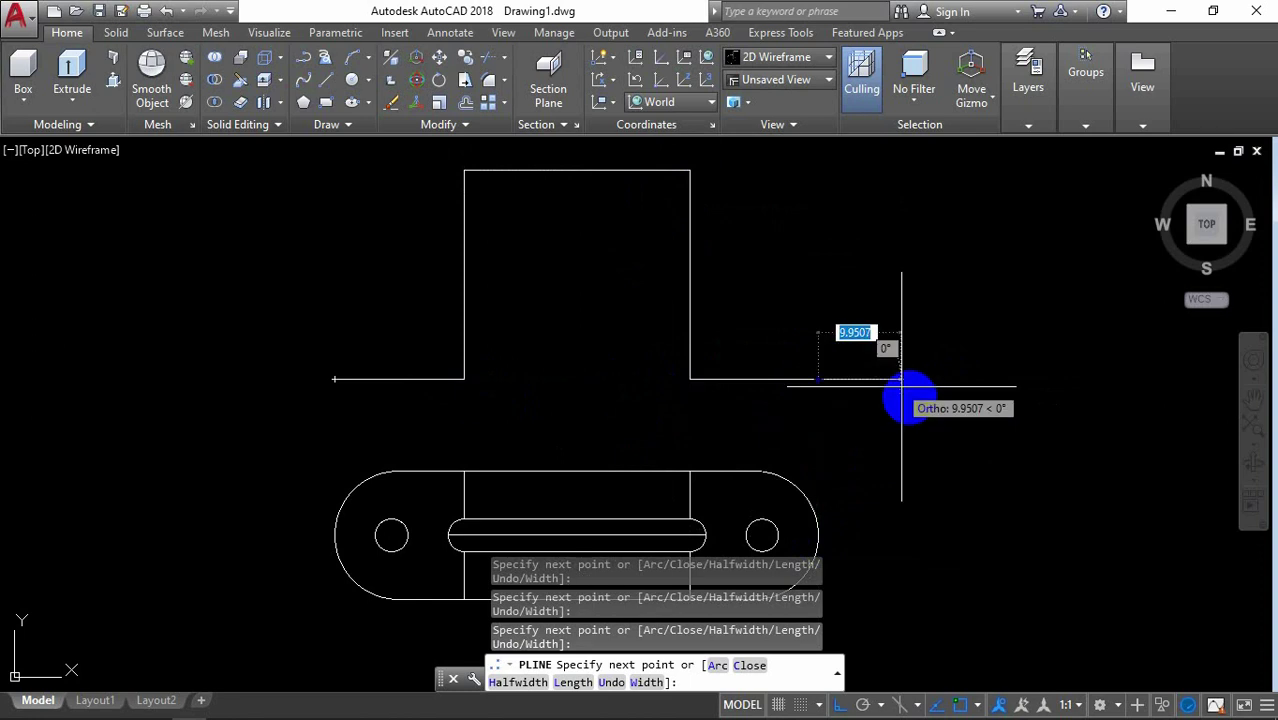
key("Return")
scroll(664, 414, "down", 2)
scroll(628, 351, "up", 2)
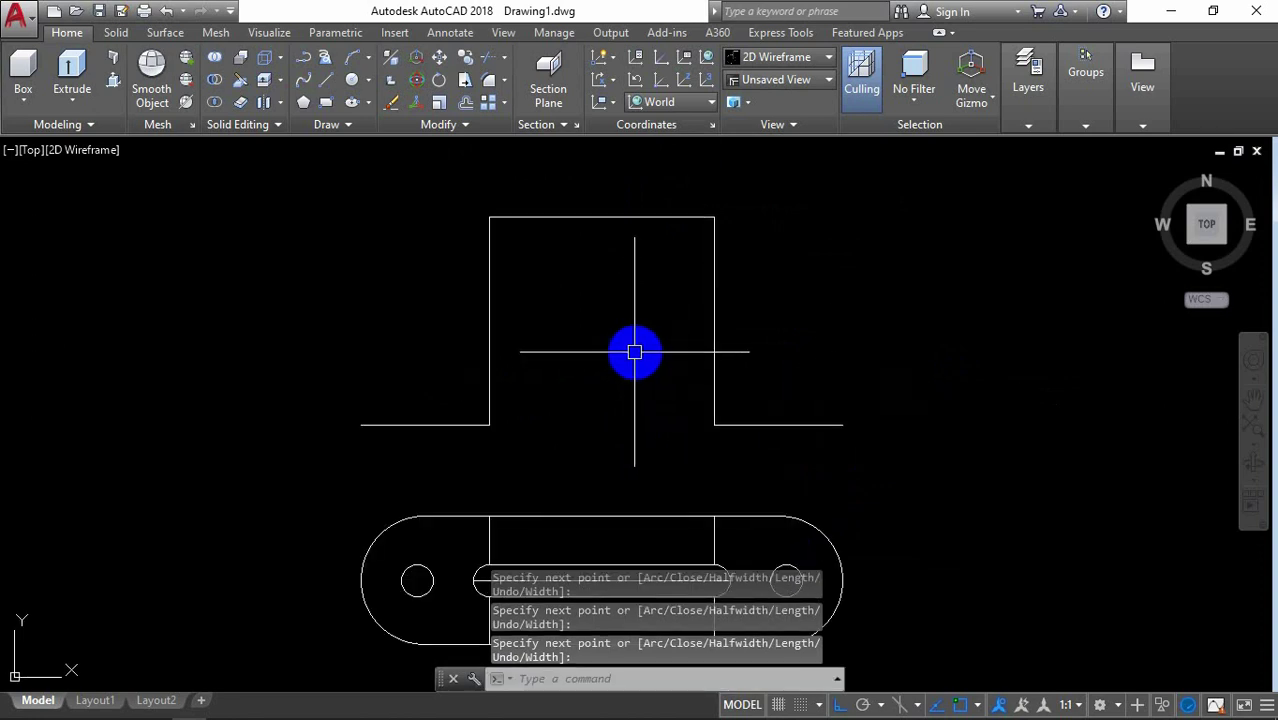
type("F")
Step: Fillet both top corners of the profile with radius 14 to form an arch
key("Return")
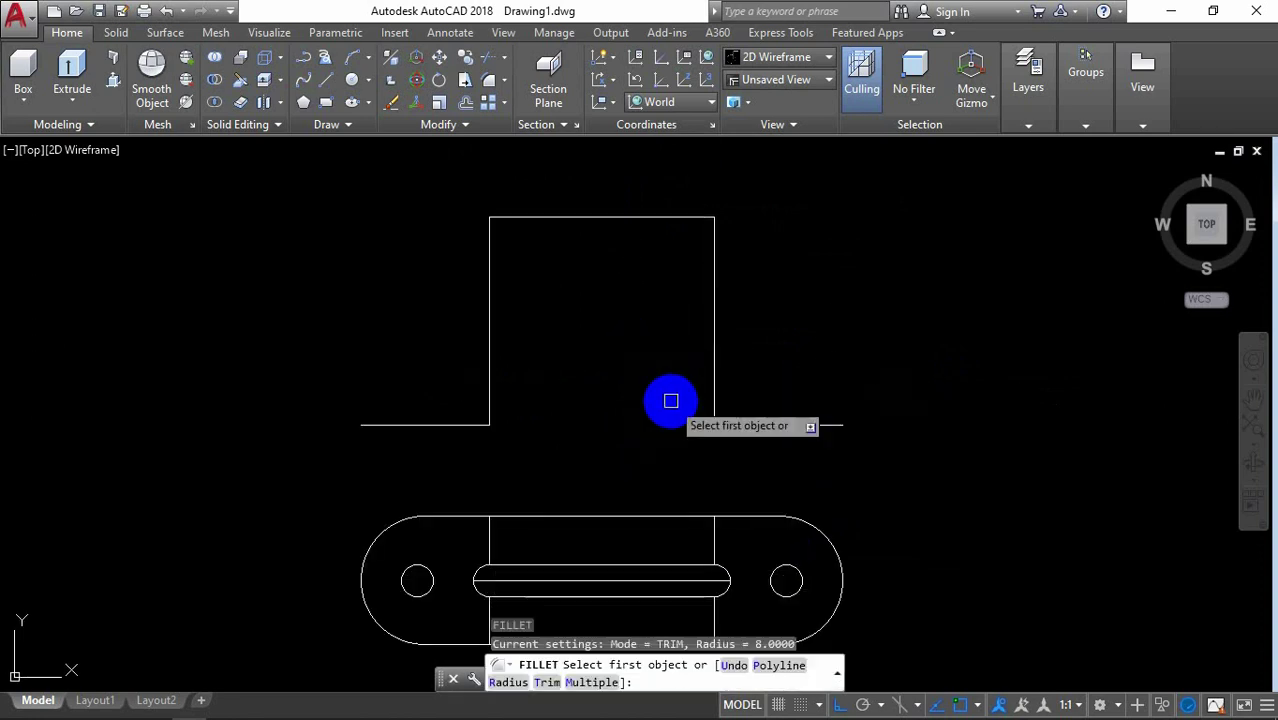
type("r")
key("Return")
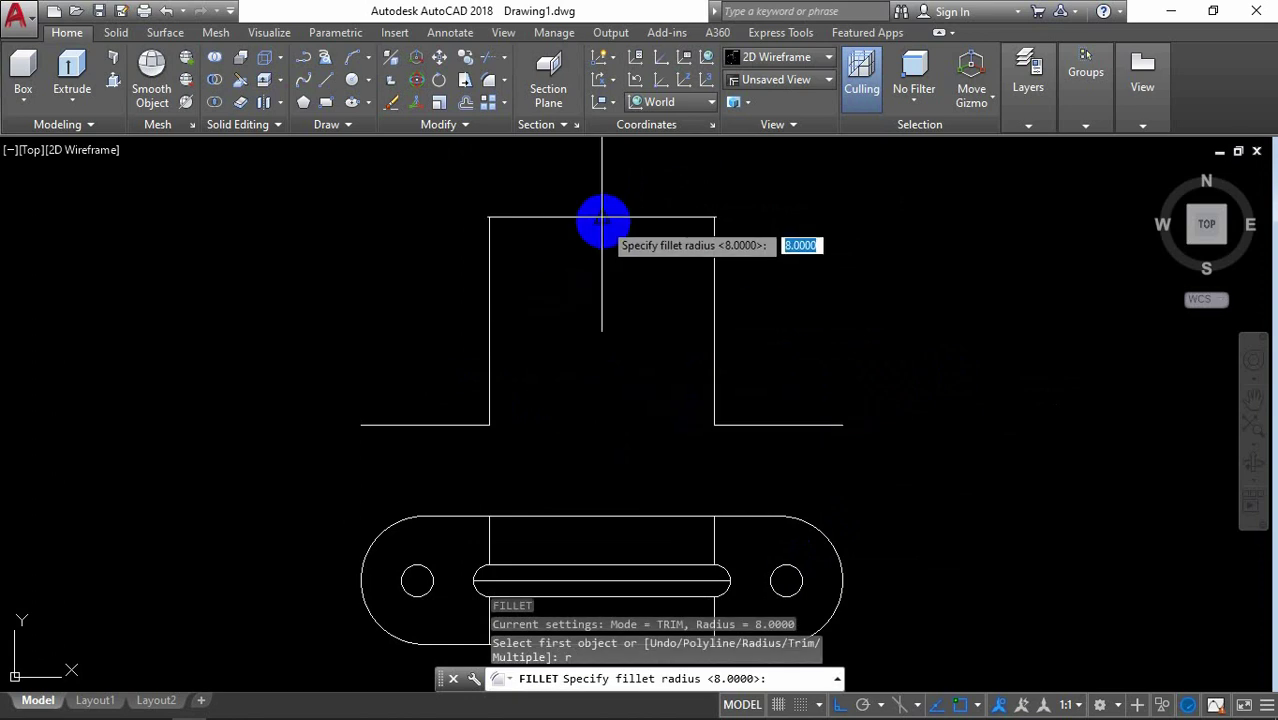
left_click(601, 216)
left_click(713, 216)
left_click(708, 236)
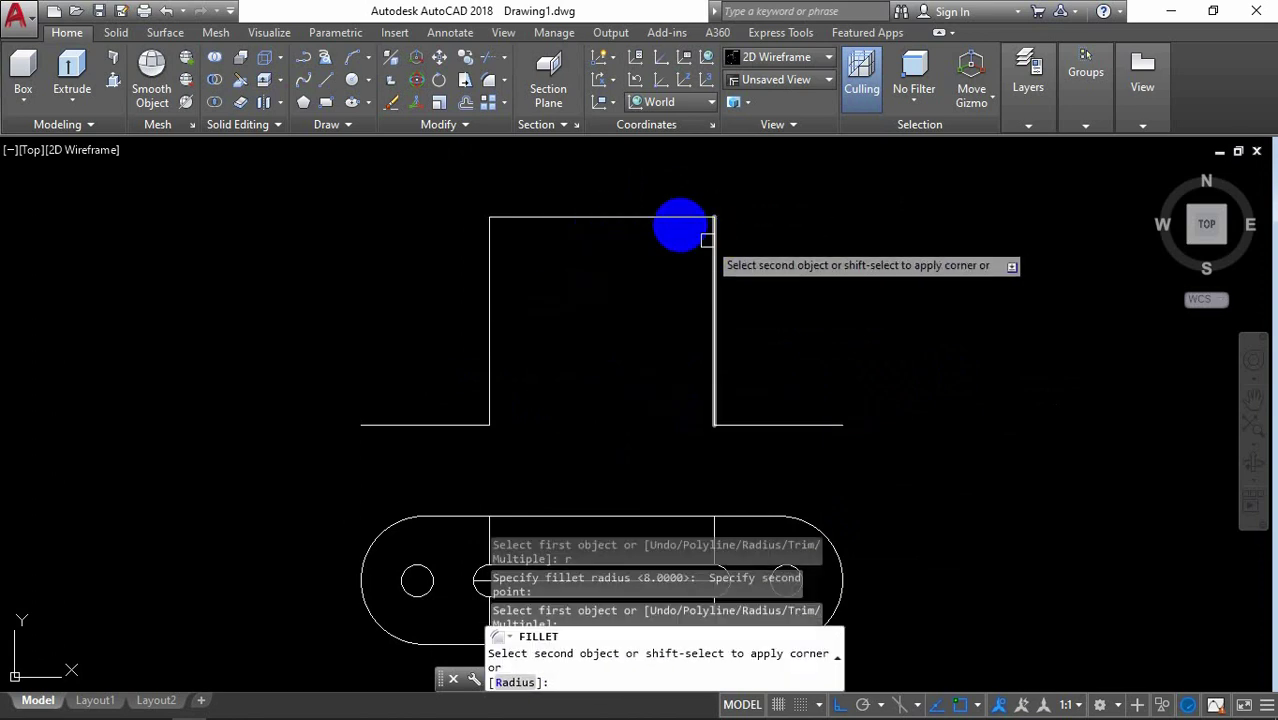
left_click(673, 217)
right_click(842, 207)
left_click(858, 211)
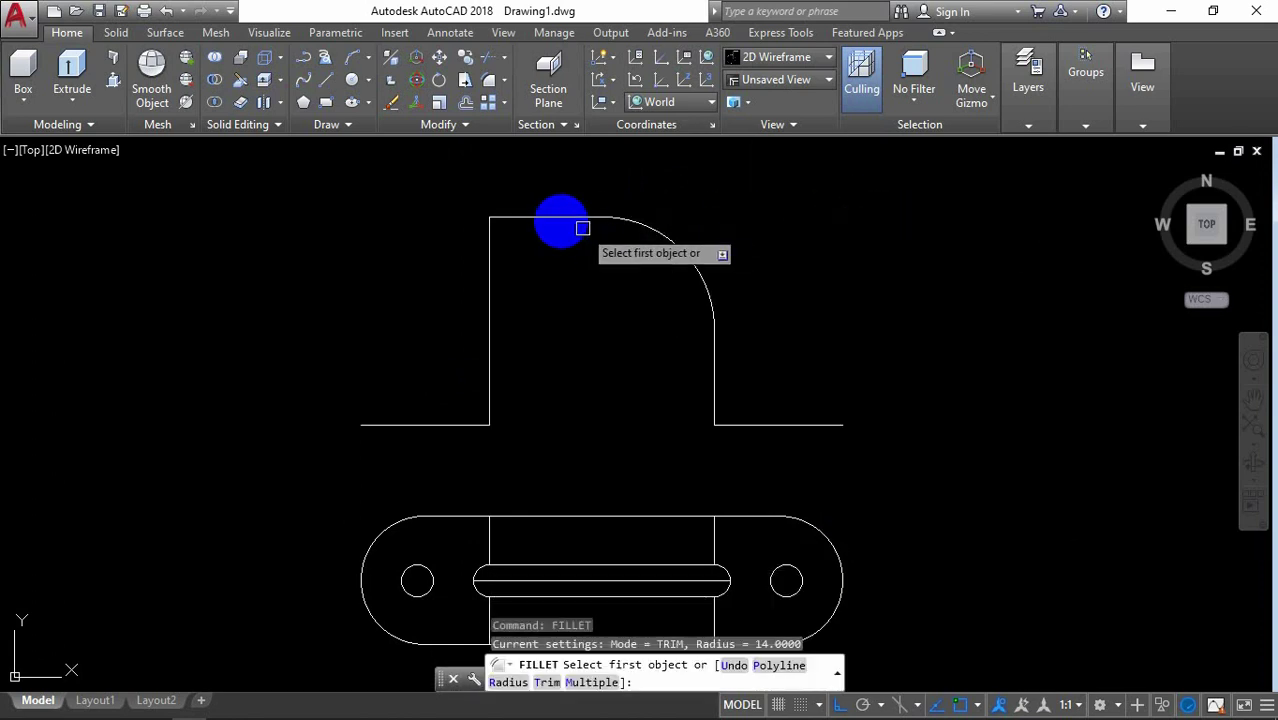
left_click(556, 218)
left_click(488, 254)
Step: Measure the slot gap on the base plate with DIST, reading 2.0000
scroll(605, 357, "down", 3)
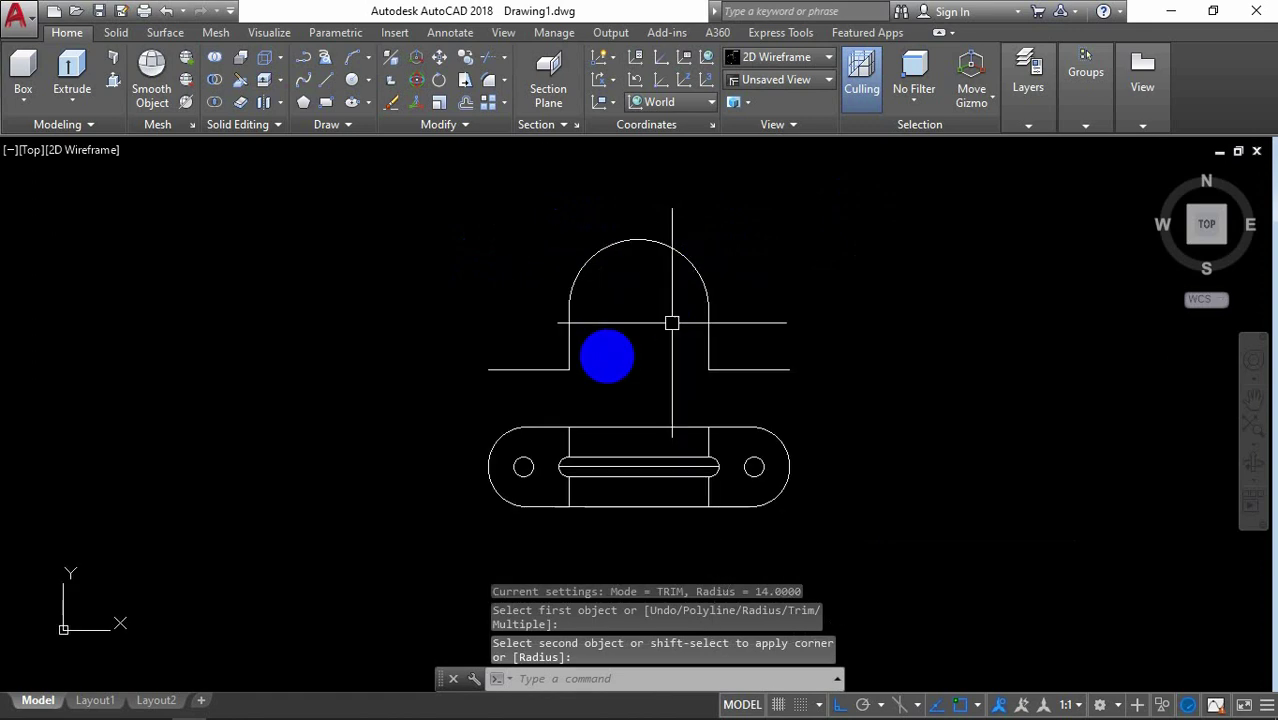
scroll(596, 352, "up", 3)
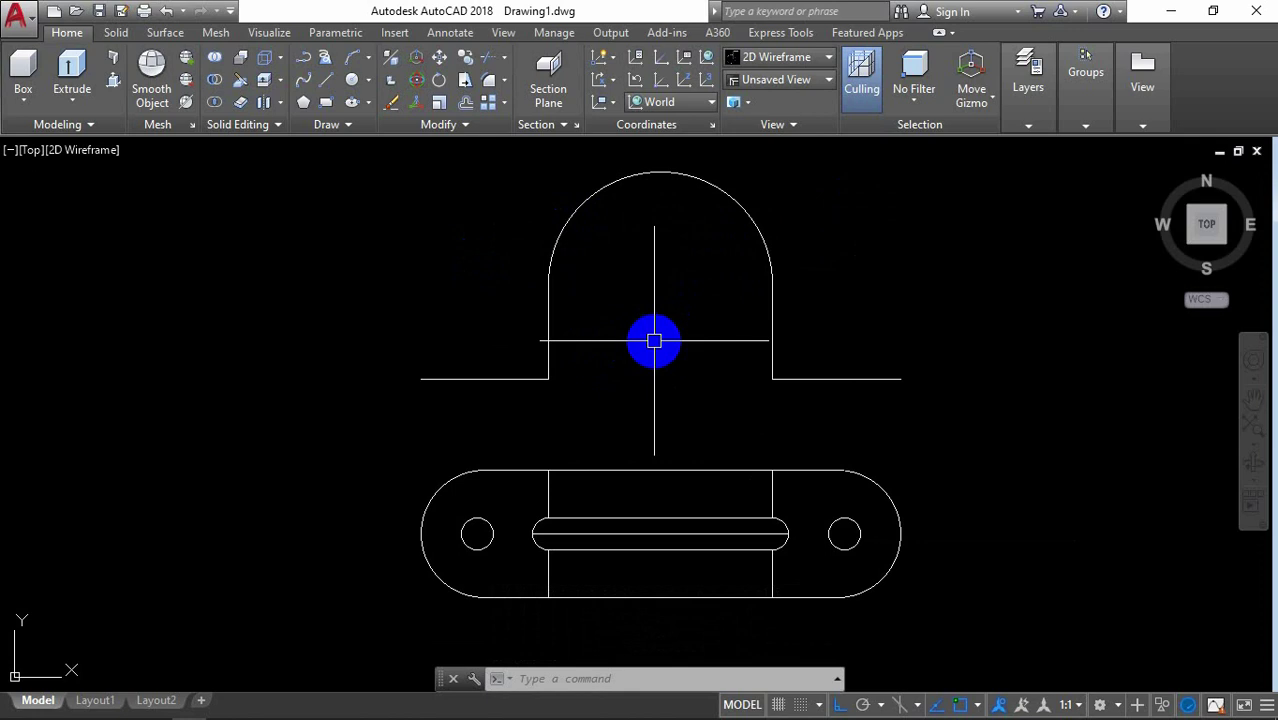
middle_click_drag(654, 341, 594, 356)
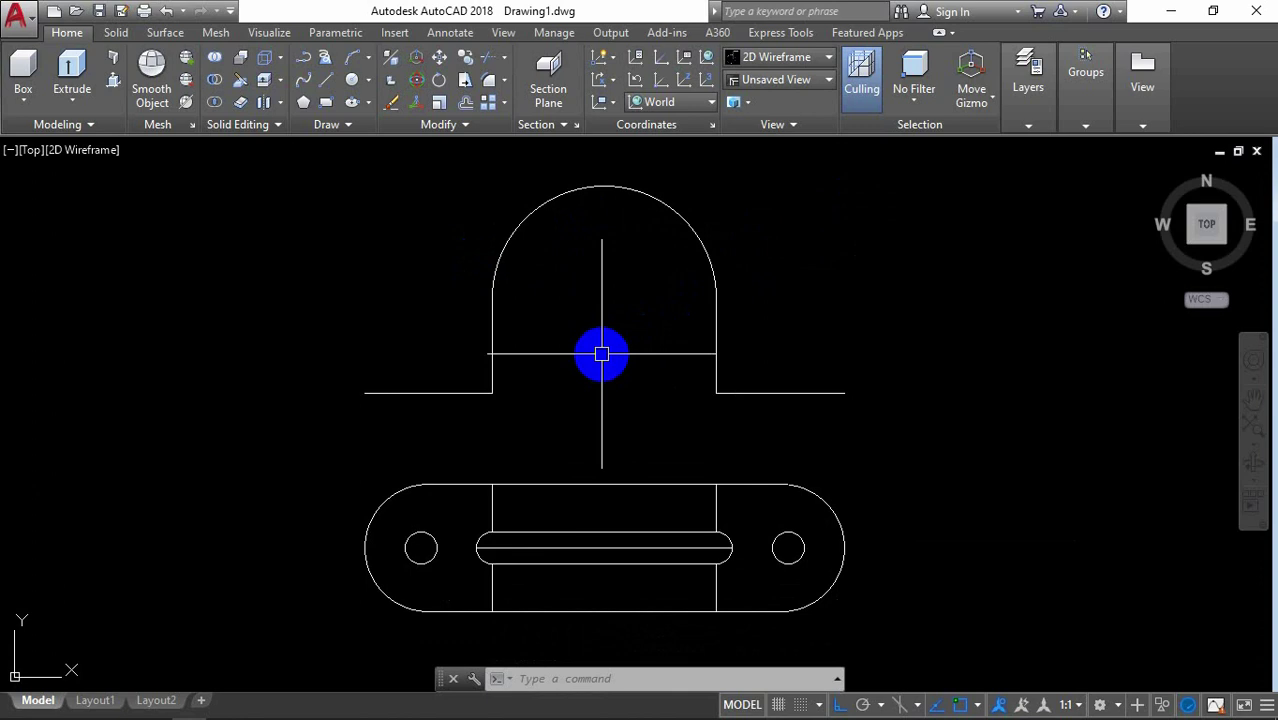
scroll(515, 572, "up", 2)
middle_click_drag(515, 572, 508, 507)
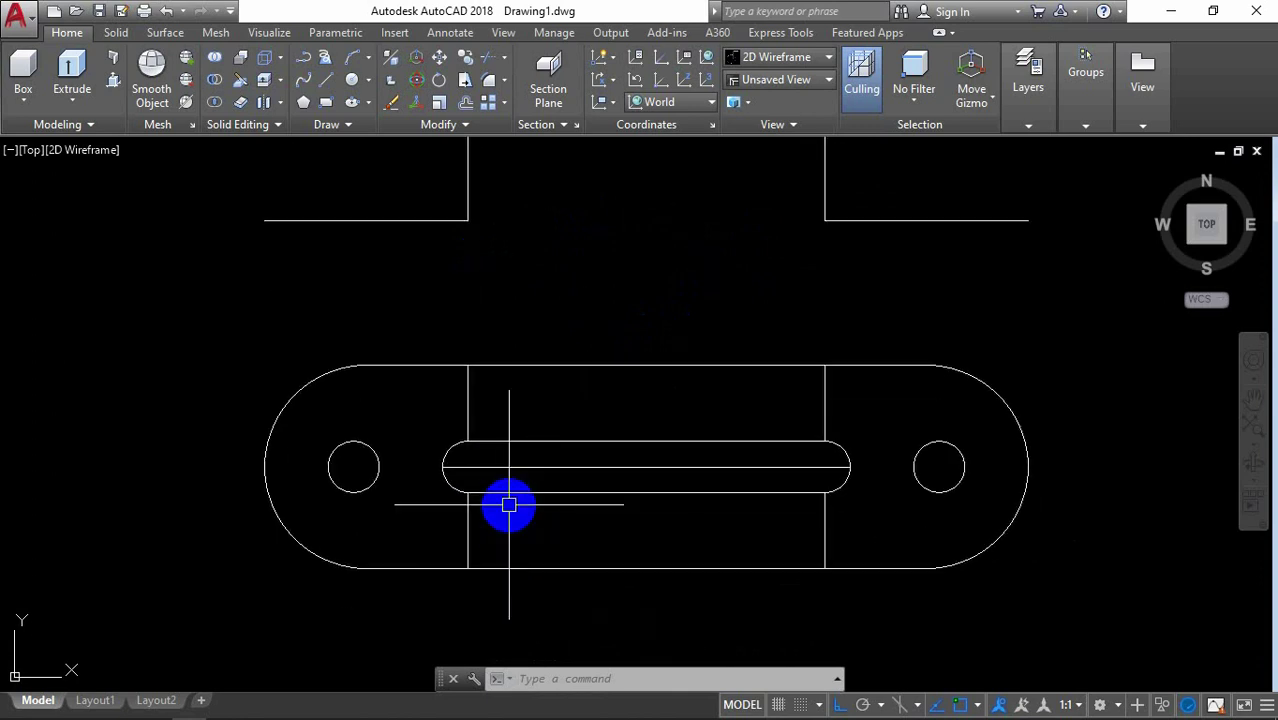
type("di")
key("Return")
scroll(440, 470, "up", 2)
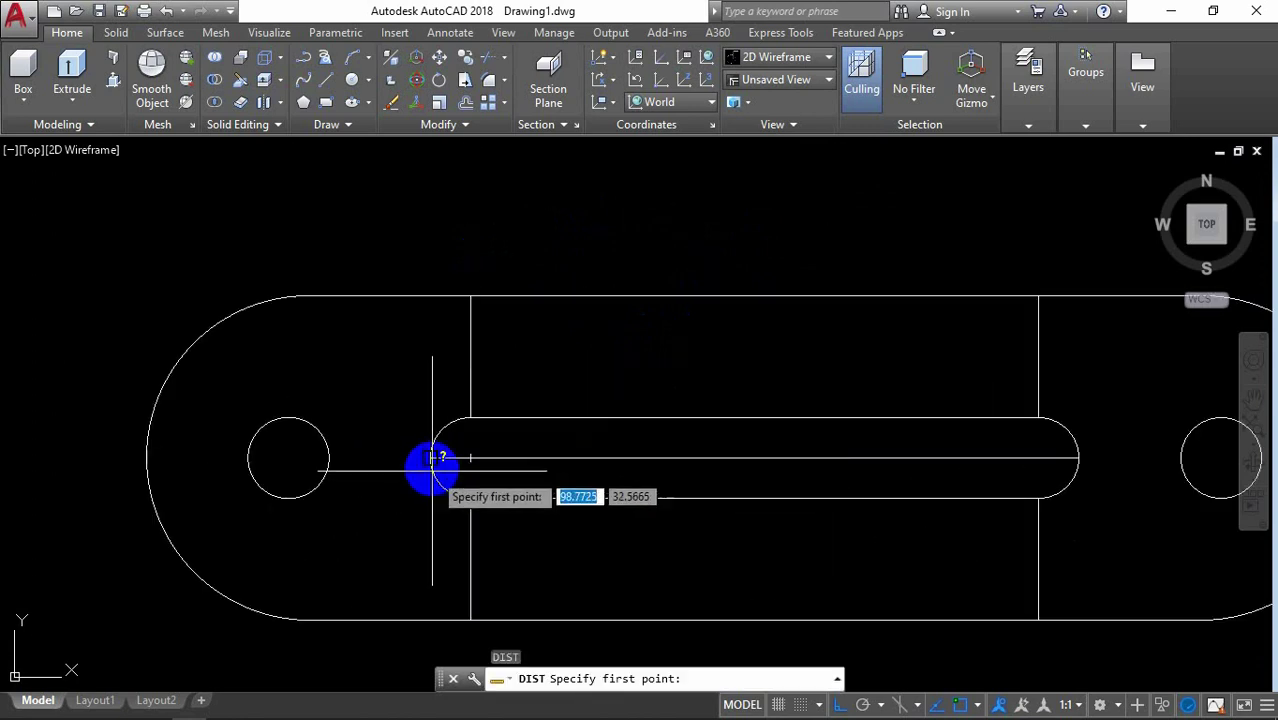
left_click(474, 459)
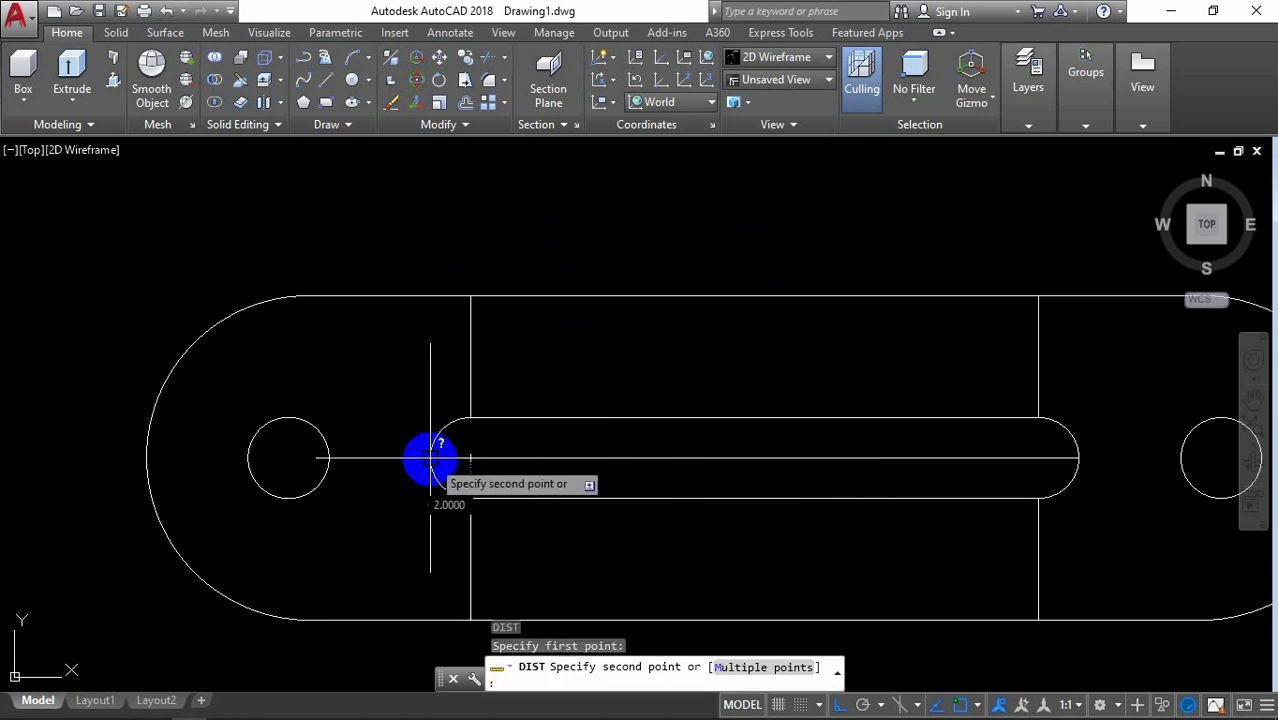
left_click(430, 459)
scroll(414, 480, "down", 5)
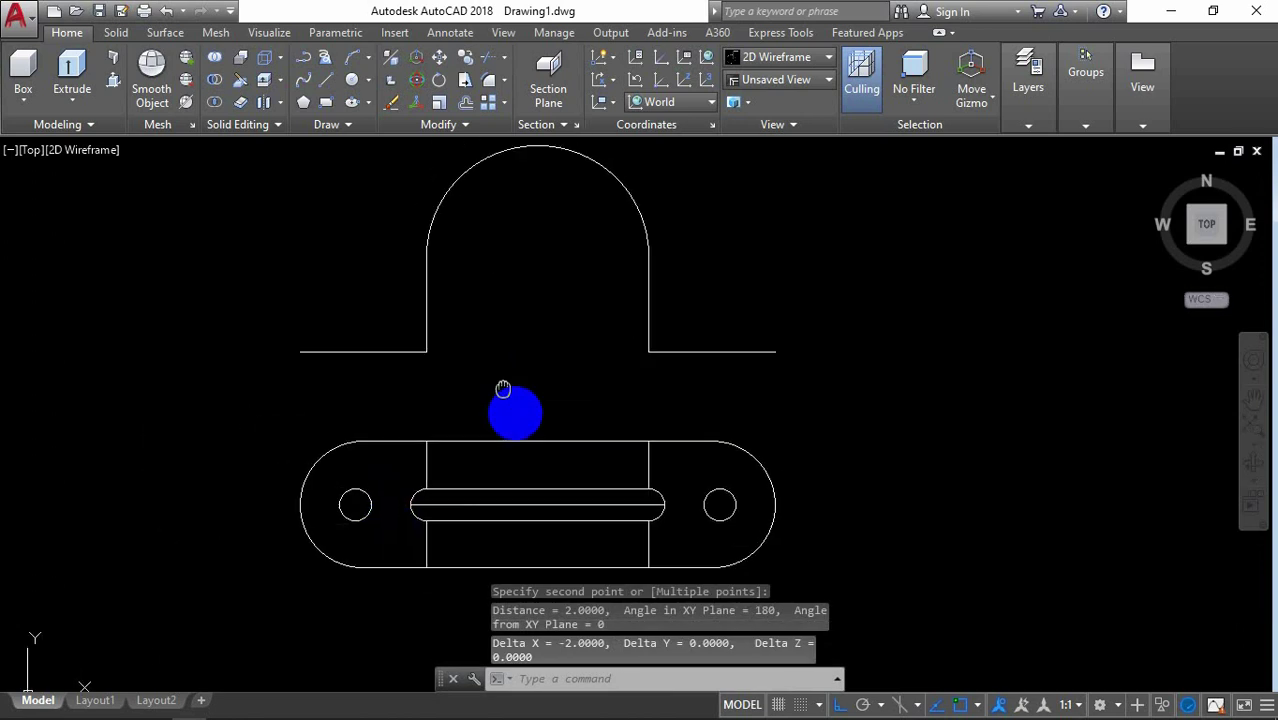
Step: Offset the arched profile 2 units to the outside
scroll(552, 344, "up", 2)
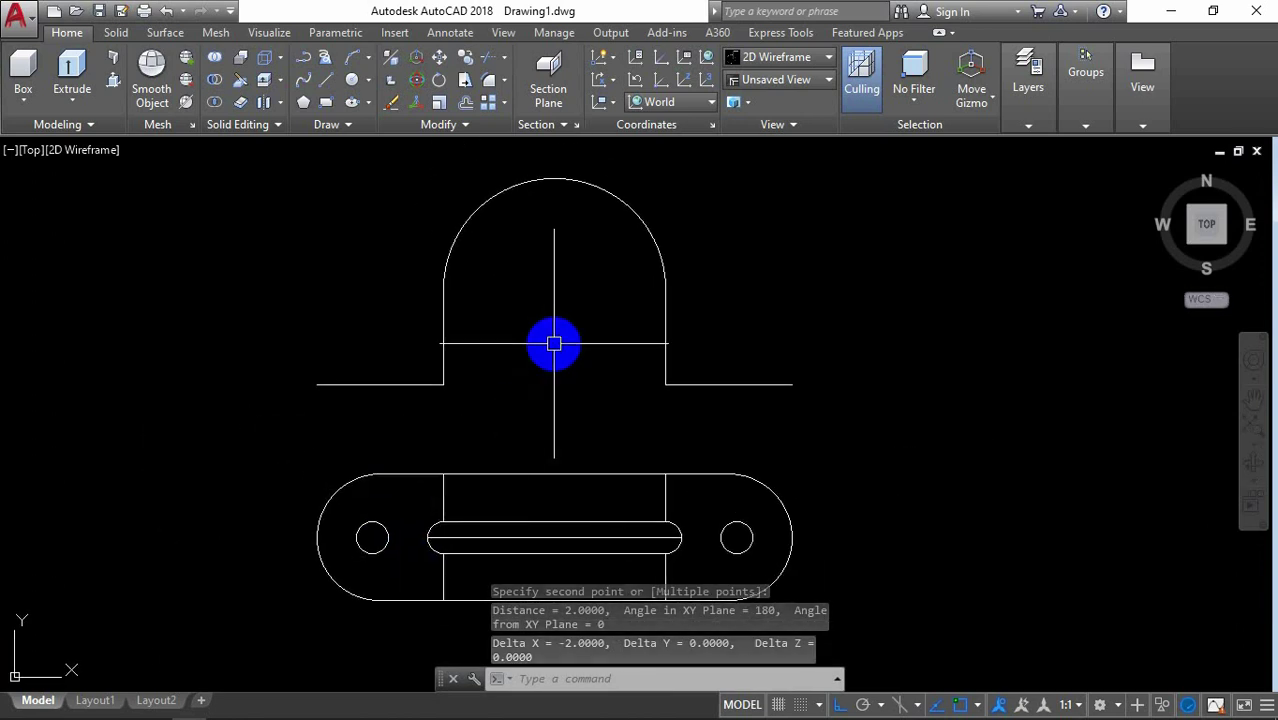
type("o")
key("Return")
type("2")
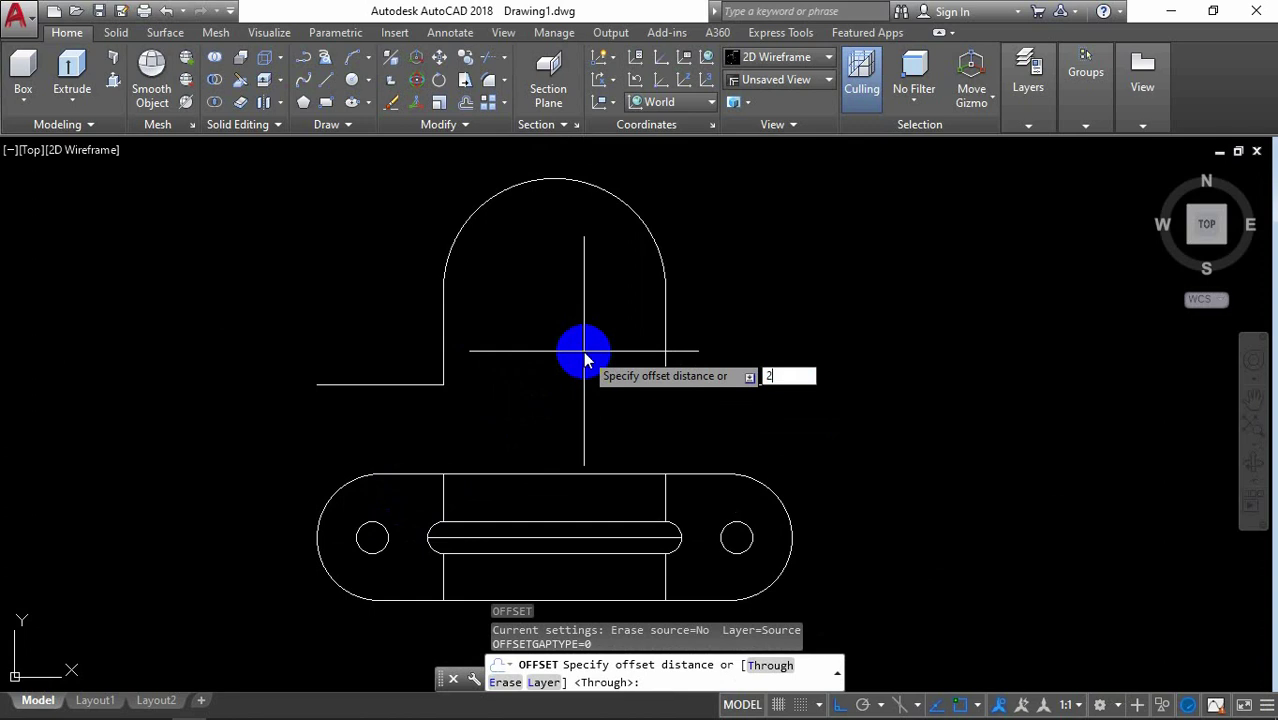
key("Return")
left_click(665, 285)
left_click(889, 285)
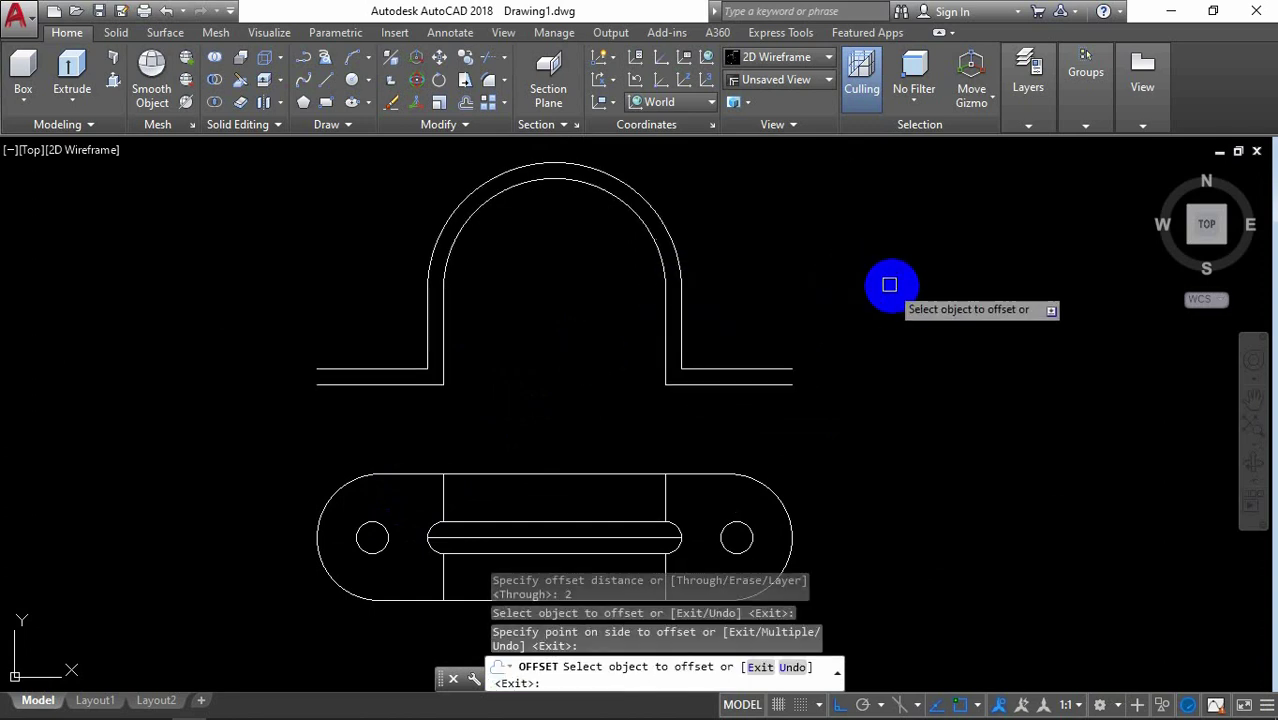
key("Return")
Step: Trim the overlapping line segment at the left tab
type("tr")
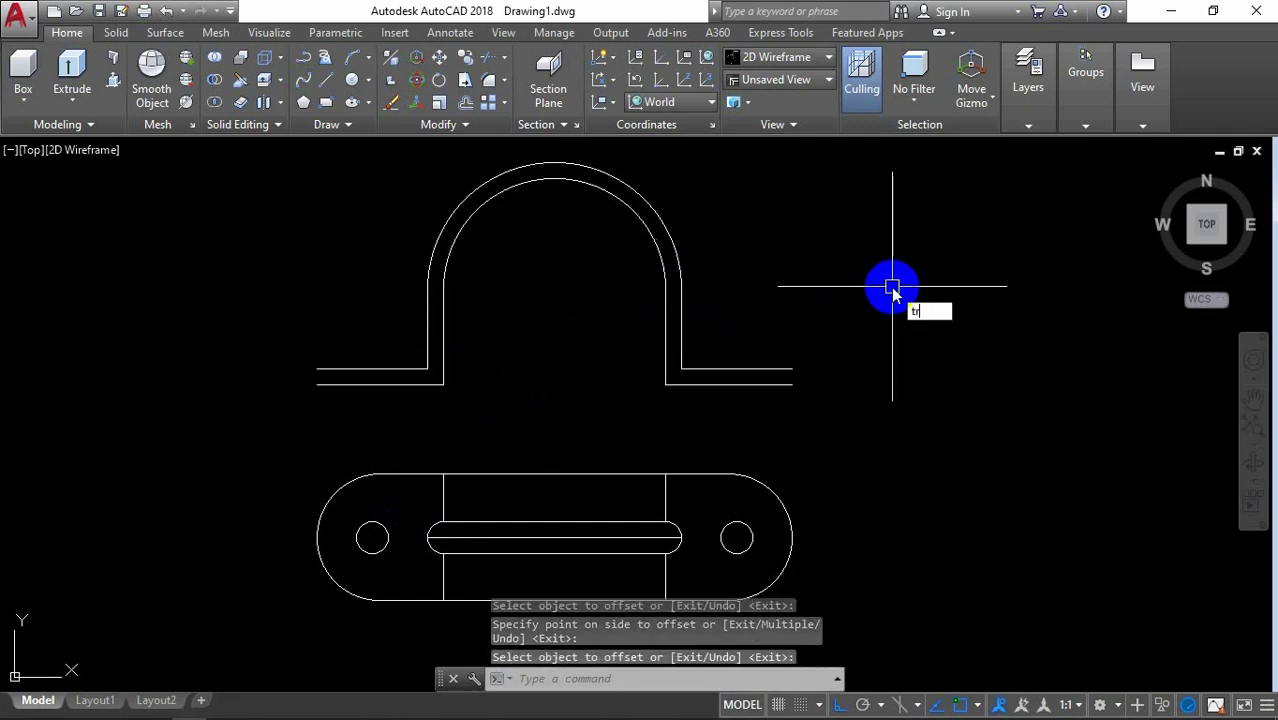
key("Return")
scroll(721, 350, "up", 2)
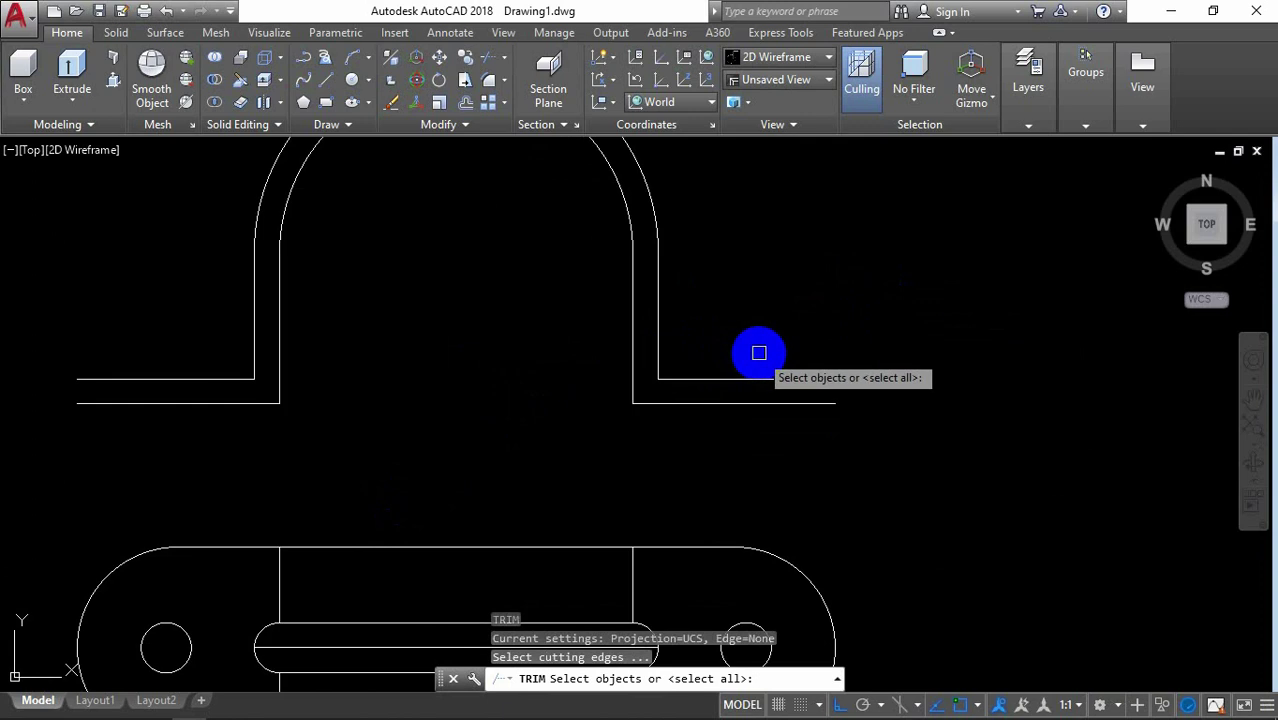
key("Return")
scroll(753, 348, "down", 2)
scroll(428, 360, "up", 2)
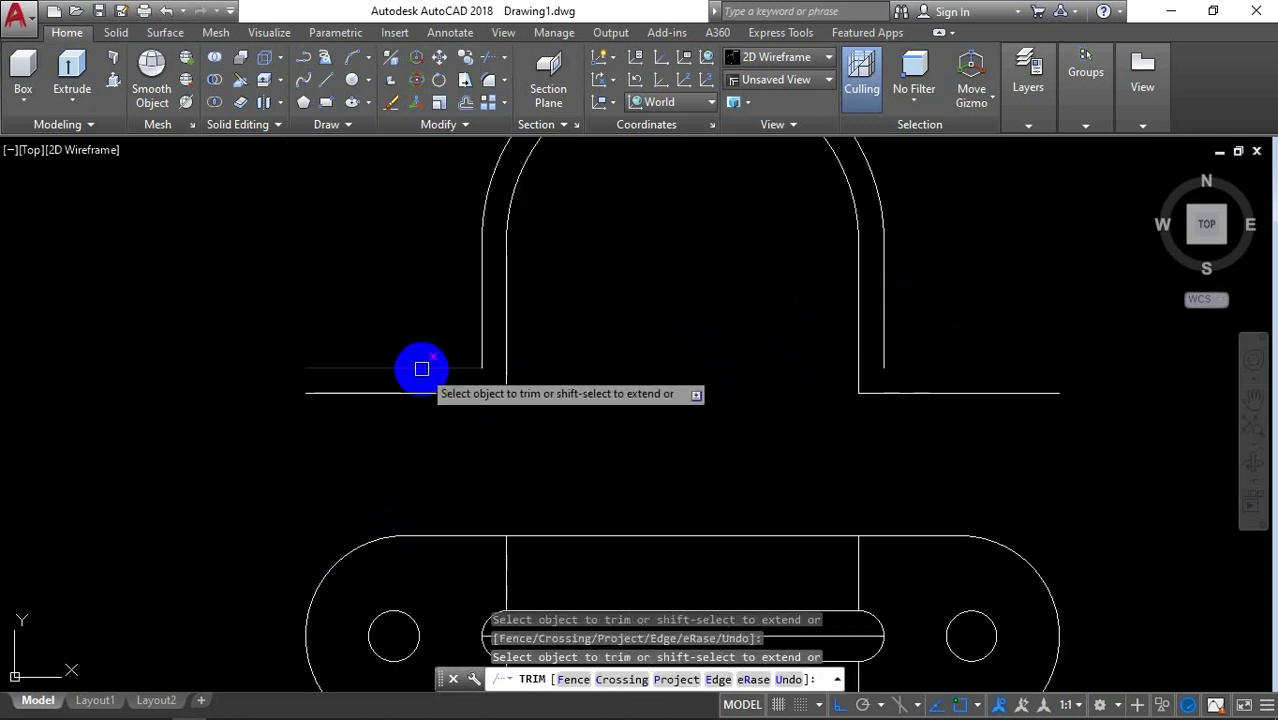
left_click(422, 369)
key("Return")
middle_click_drag(590, 362, 575, 359)
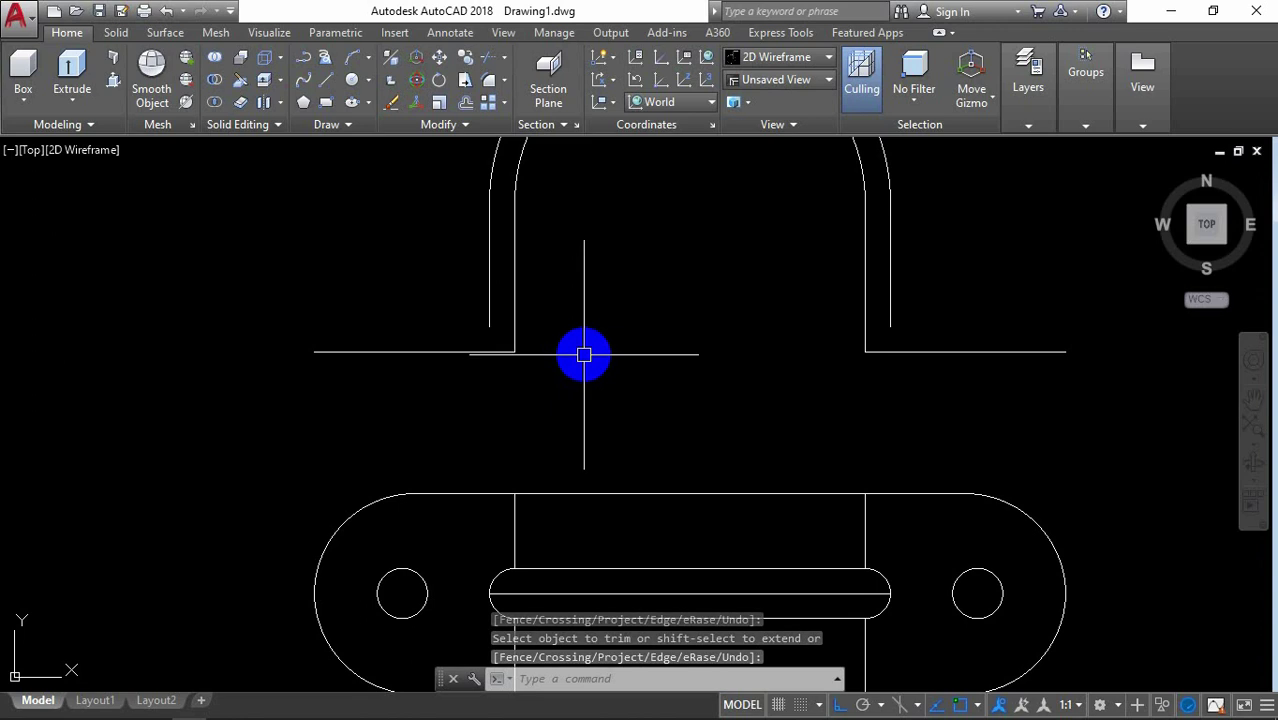
Step: Fillet the inner corners of the left and right base tabs
type("f")
key("Return")
key("Return")
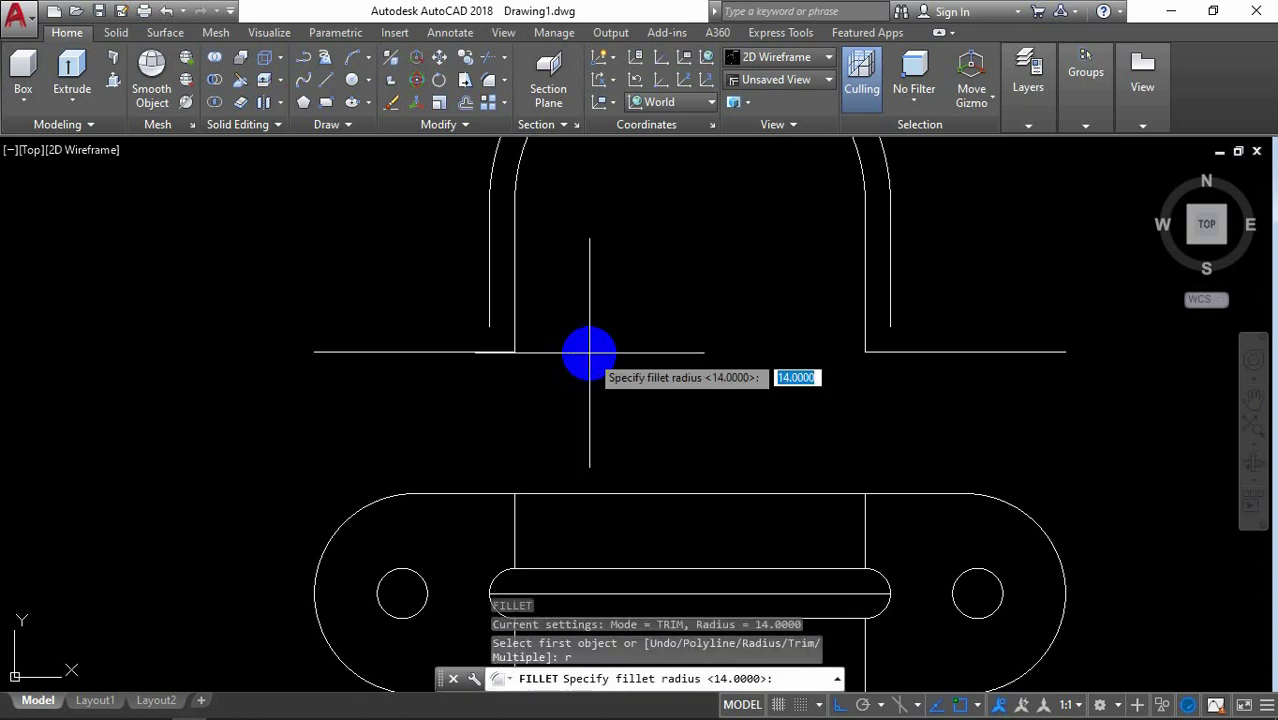
type("1")
key("Return")
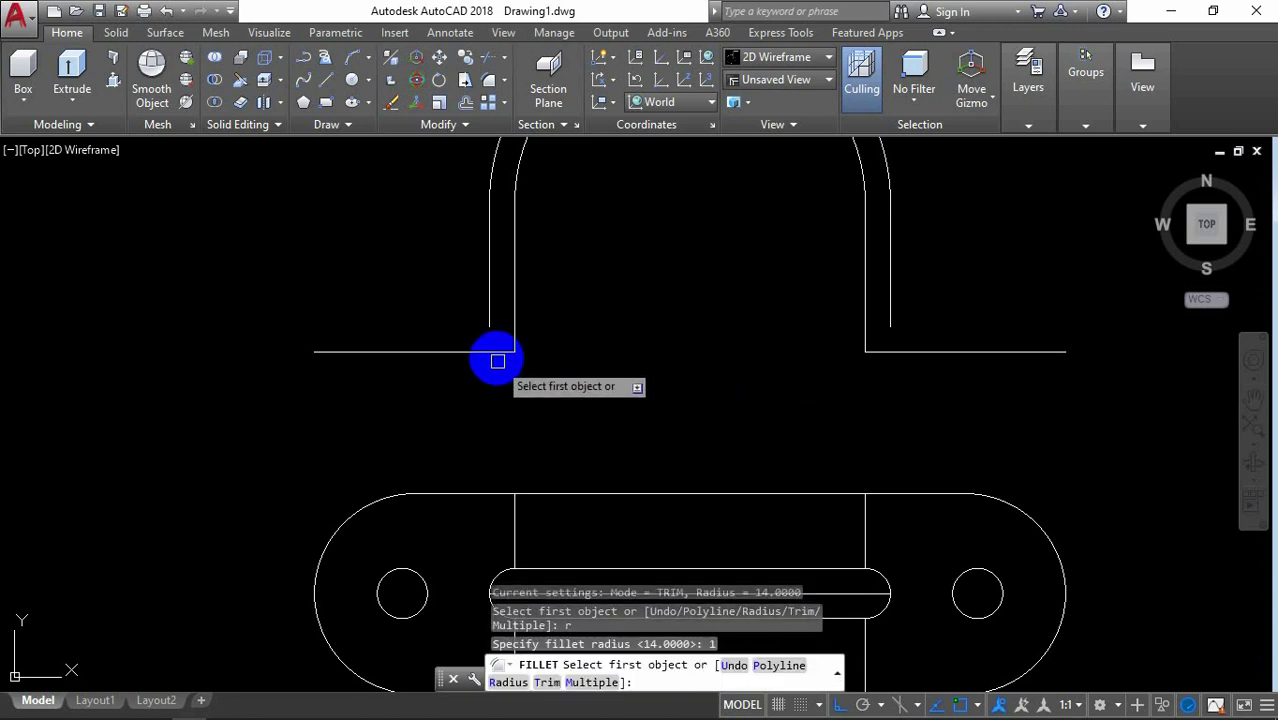
left_click(497, 354)
left_click(513, 334)
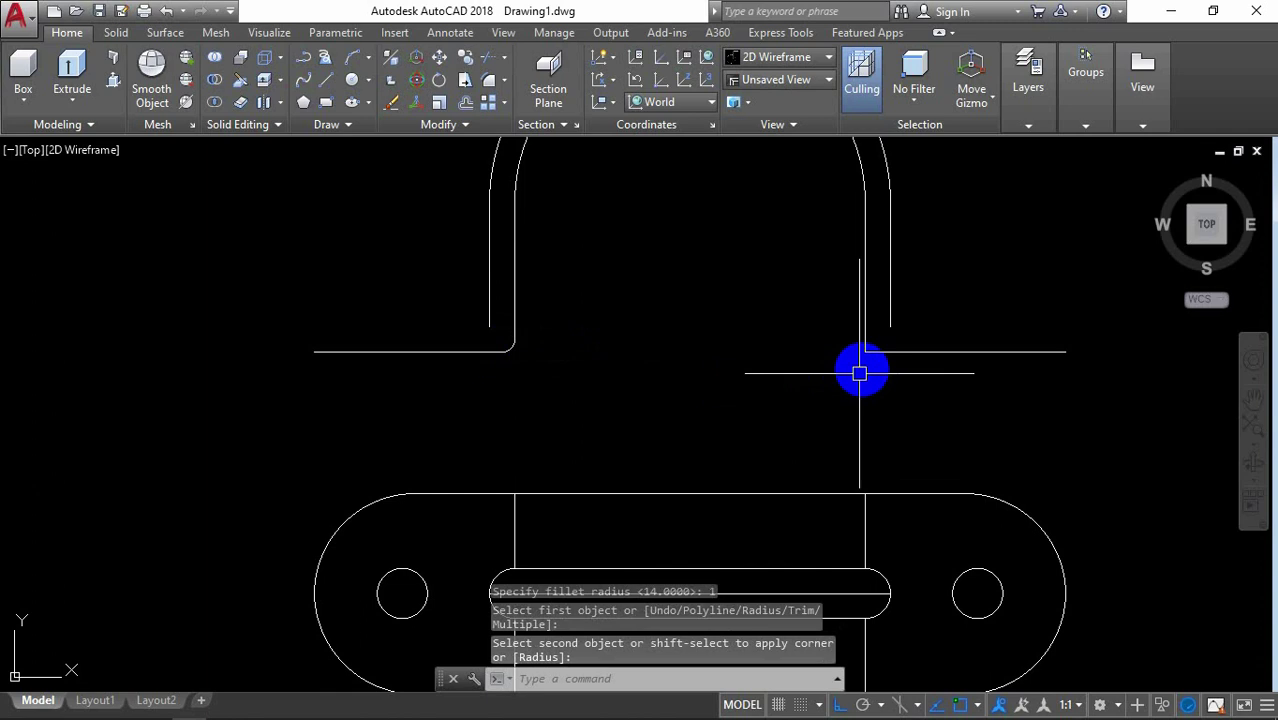
scroll(864, 368, "up", 2)
key("Return")
left_click(860, 316)
left_click(884, 341)
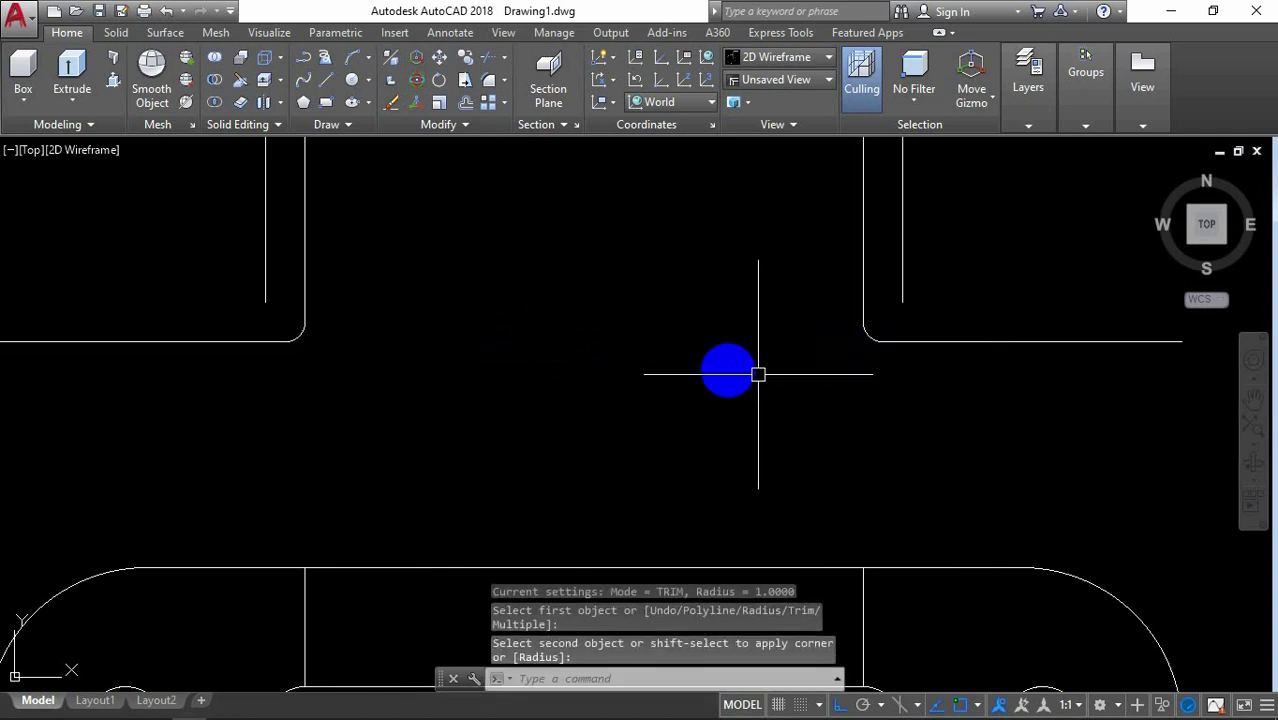
scroll(731, 370, "down", 2)
scroll(733, 371, "up", 2)
scroll(735, 371, "down", 2)
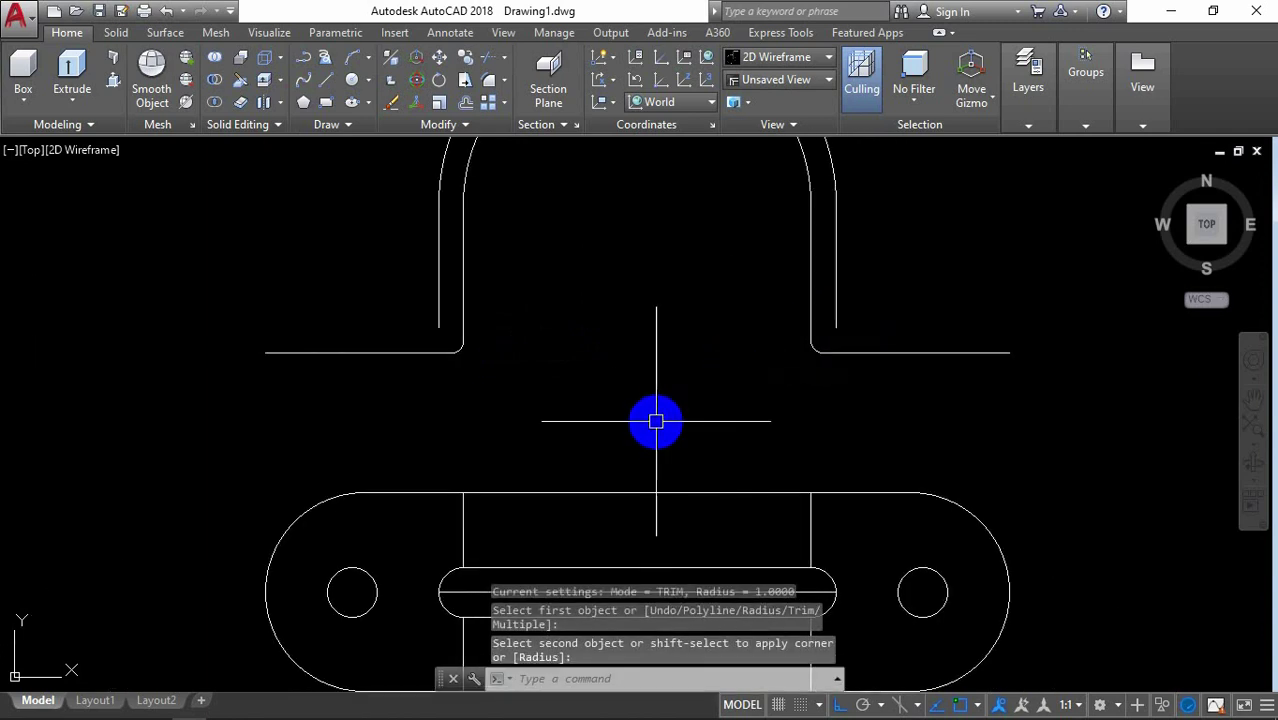
Step: Extend the left and right outer arch lines to the flanges
type("ex")
key("Return")
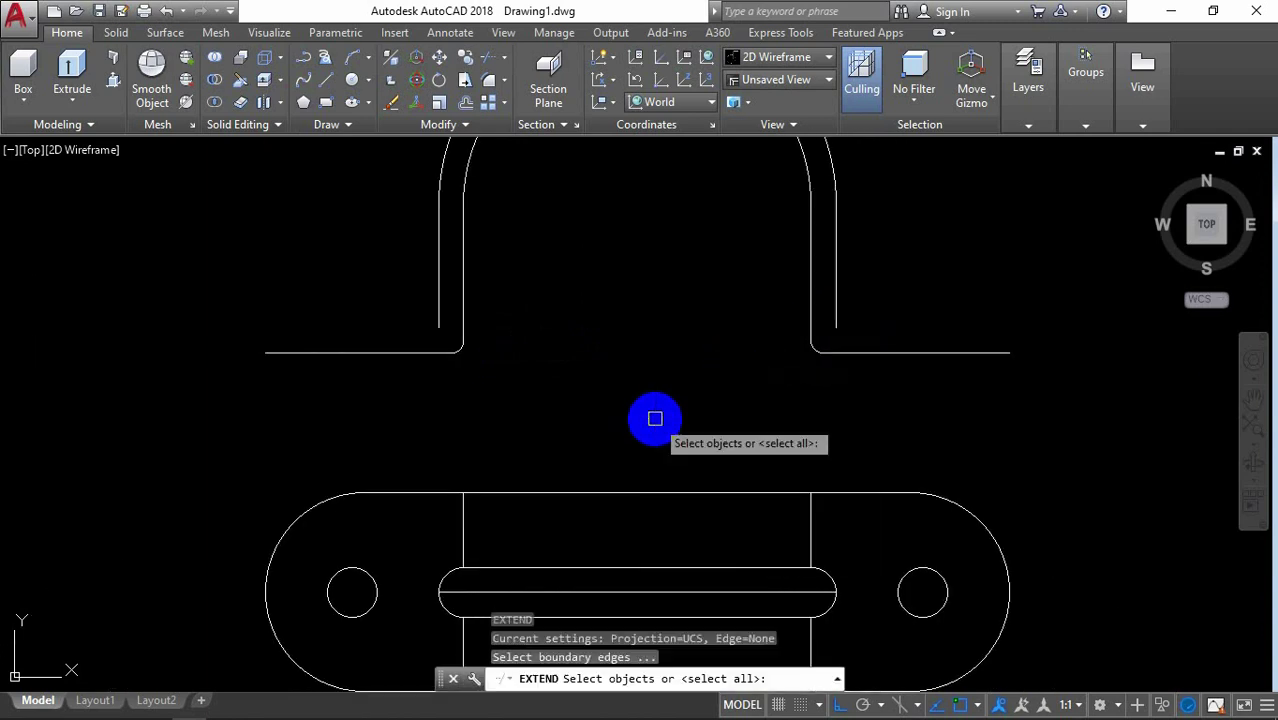
key("Return")
left_click(437, 316)
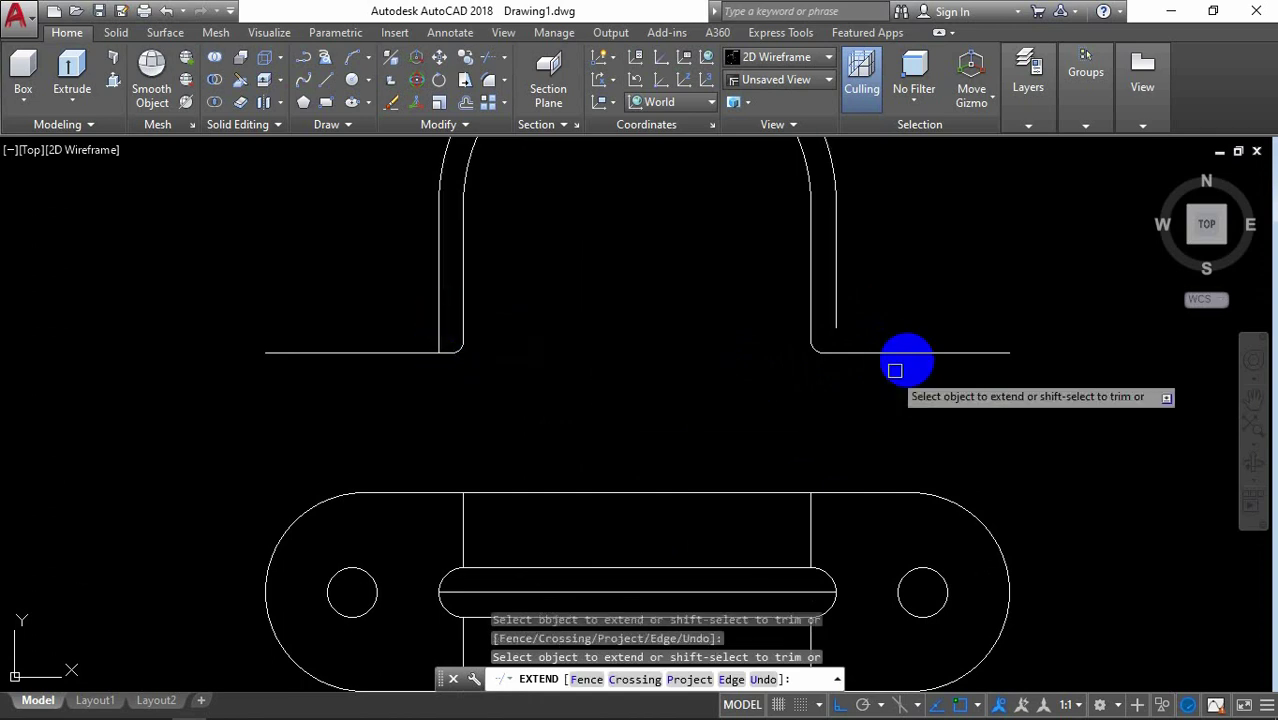
left_click(844, 310)
key("Return")
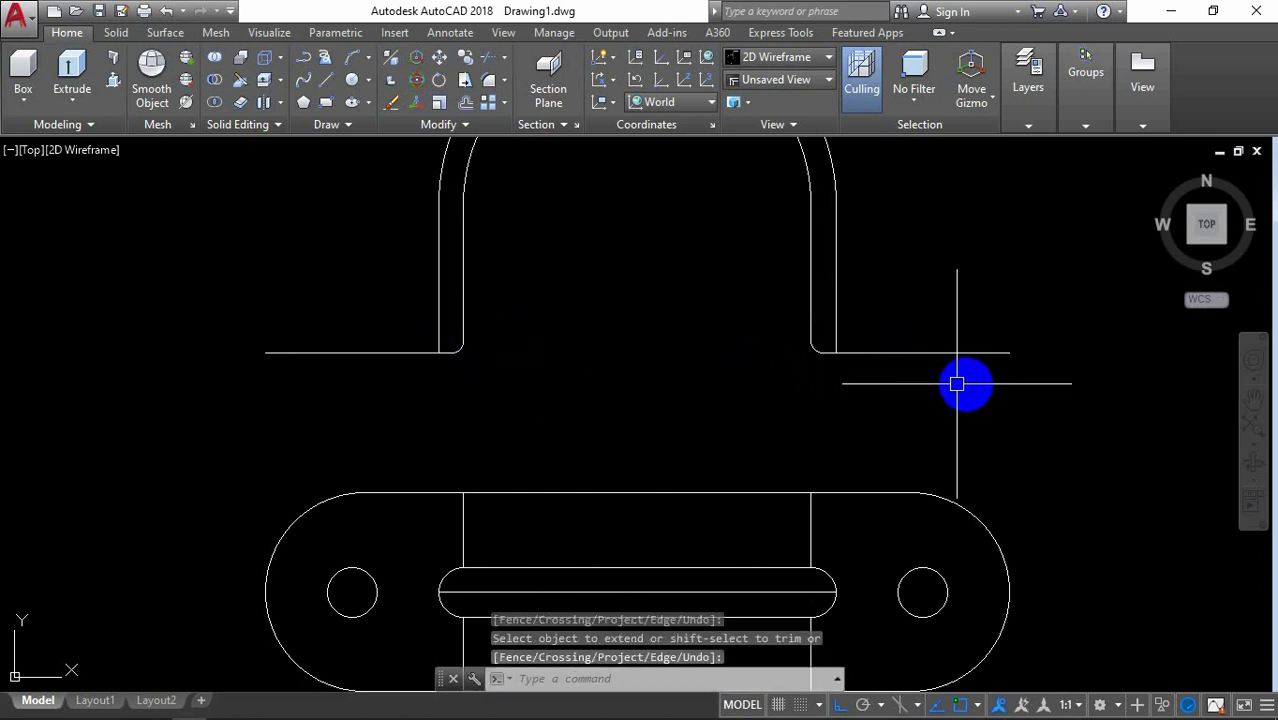
scroll(966, 384, "down", 2)
scroll(979, 384, "up", 2)
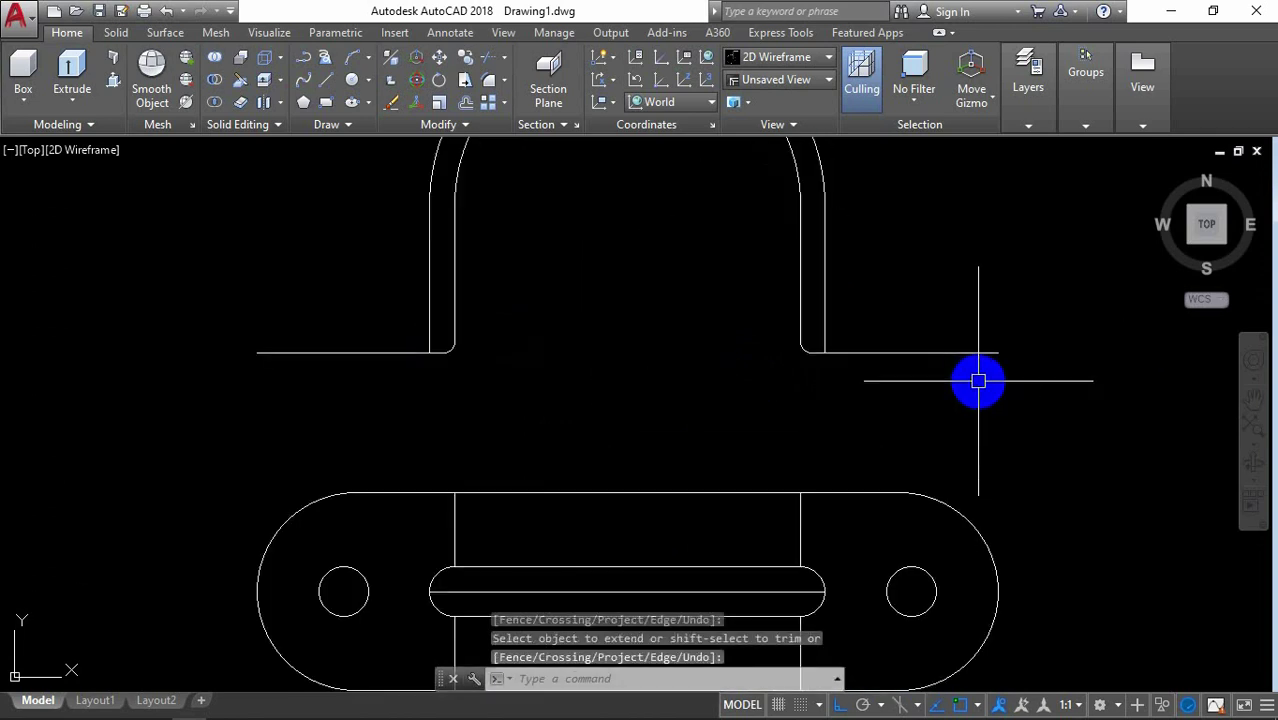
type("0")
Step: Offset the right flange line 0.5 units downward
key("Return")
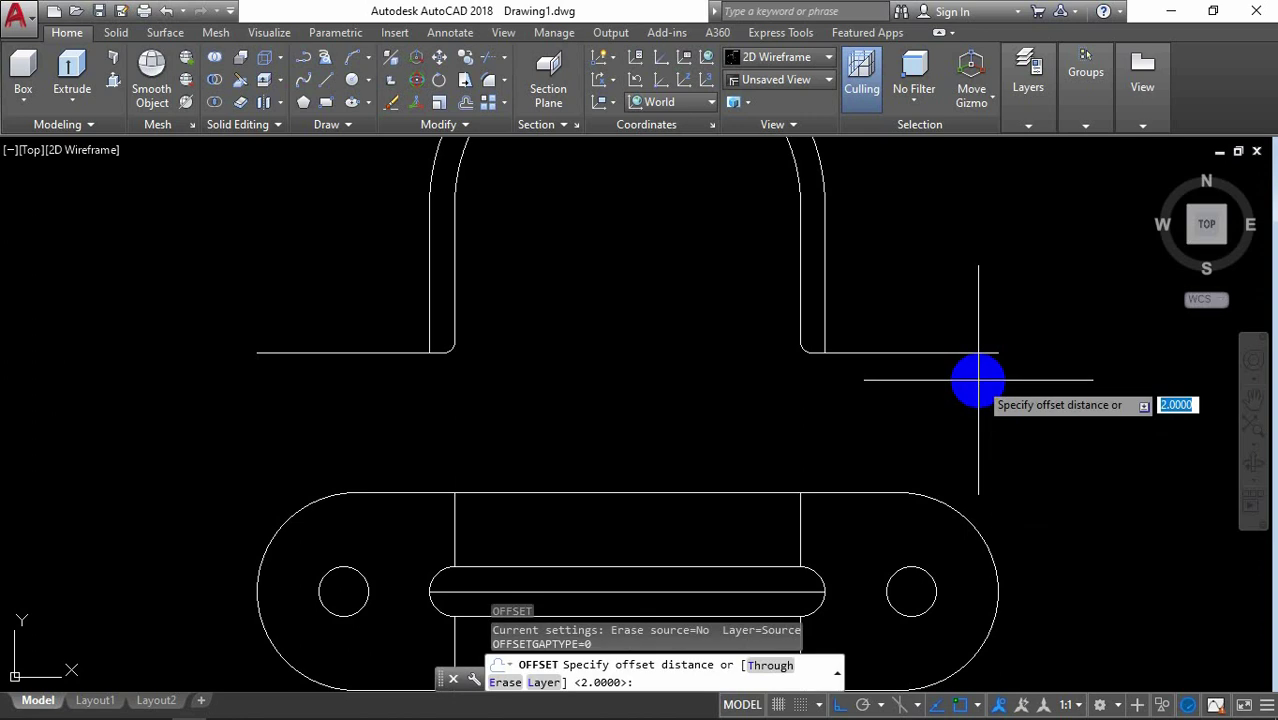
key("Return")
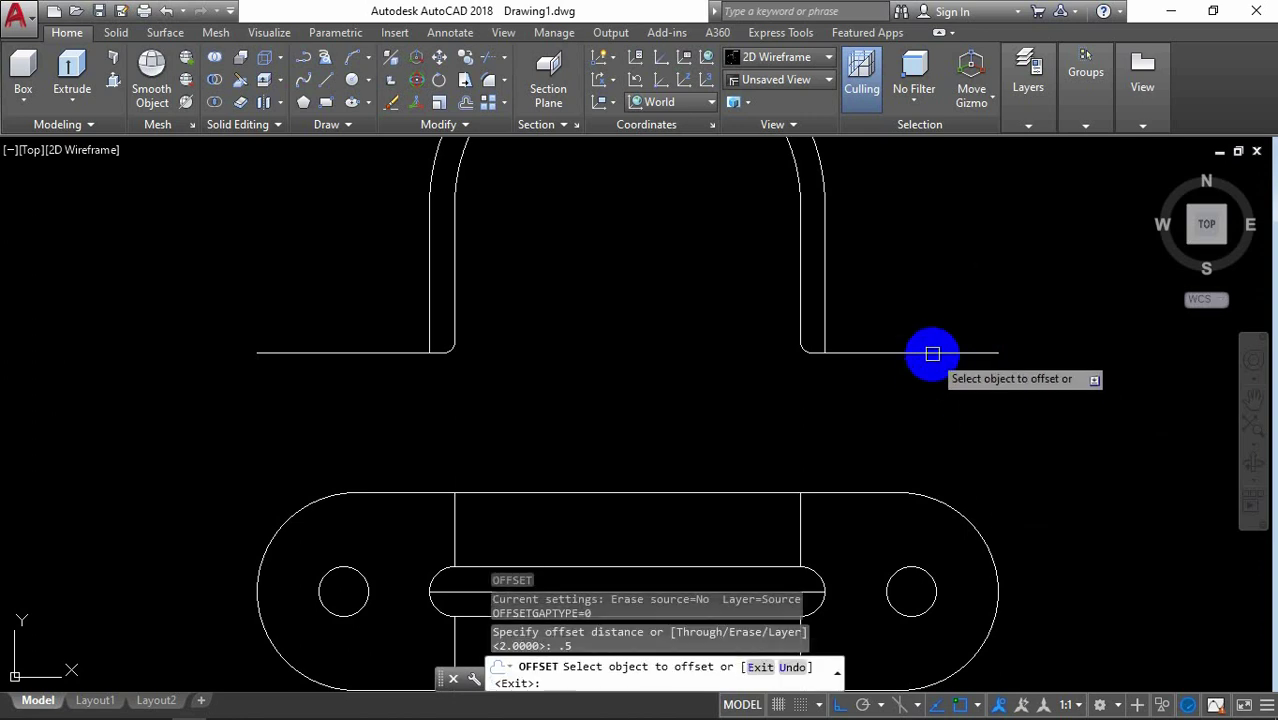
left_click(933, 352)
left_click(935, 394)
key("Return")
scroll(1040, 375, "up", 2)
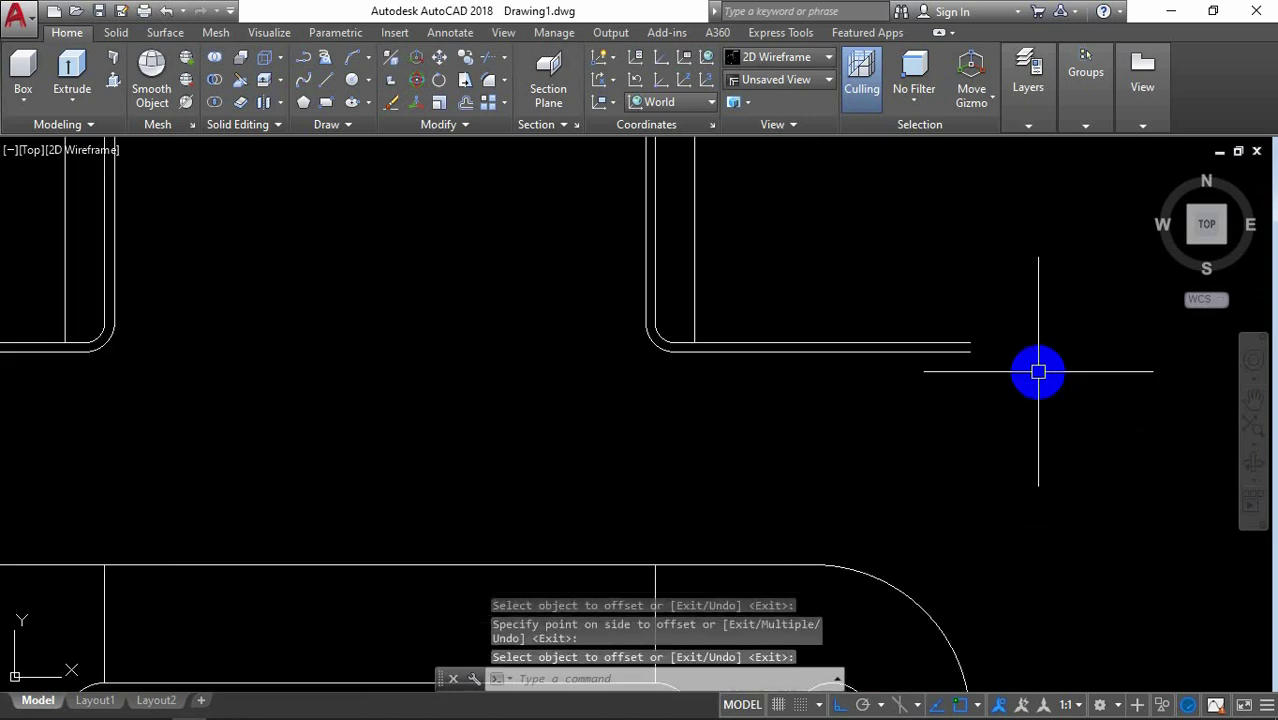
type("PL")
Step: Draw a polyline cap closing the right flange end
key("Return")
scroll(990, 350, "up", 2)
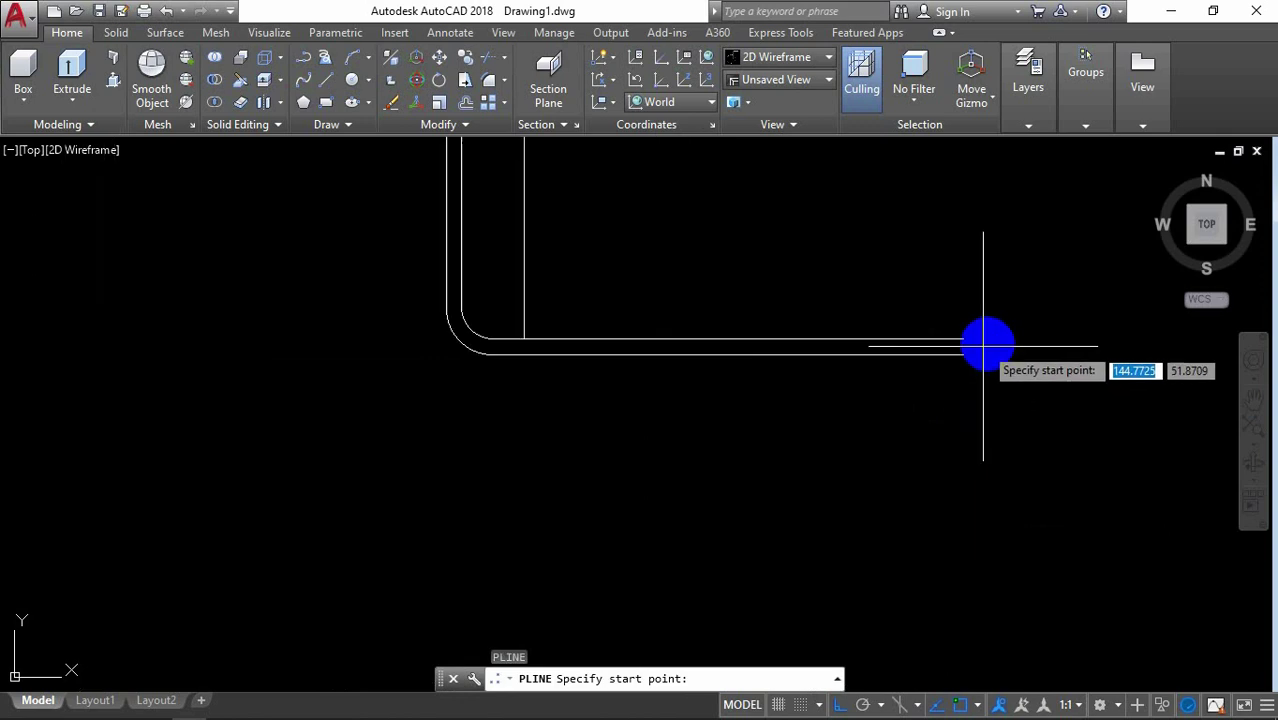
left_click(963, 338)
left_click(966, 353)
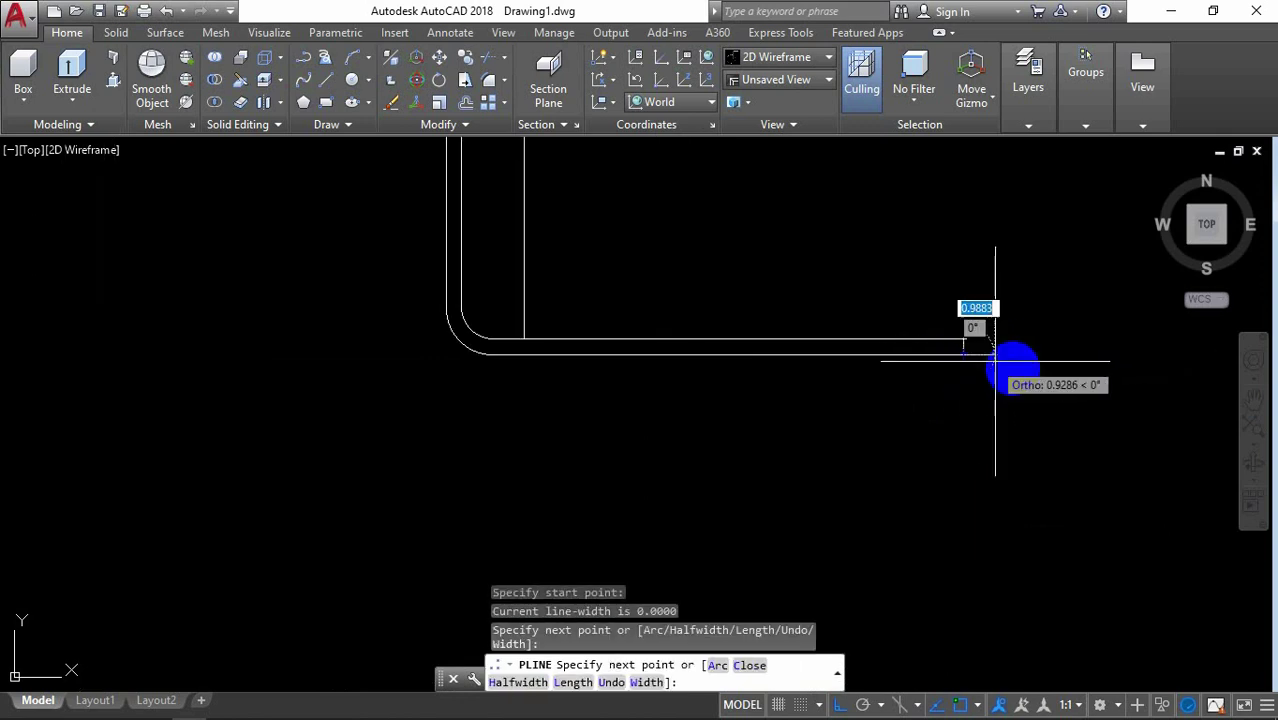
key("Return")
scroll(1021, 365, "down", 2)
scroll(1021, 365, "down", 2)
scroll(266, 362, "up", 2)
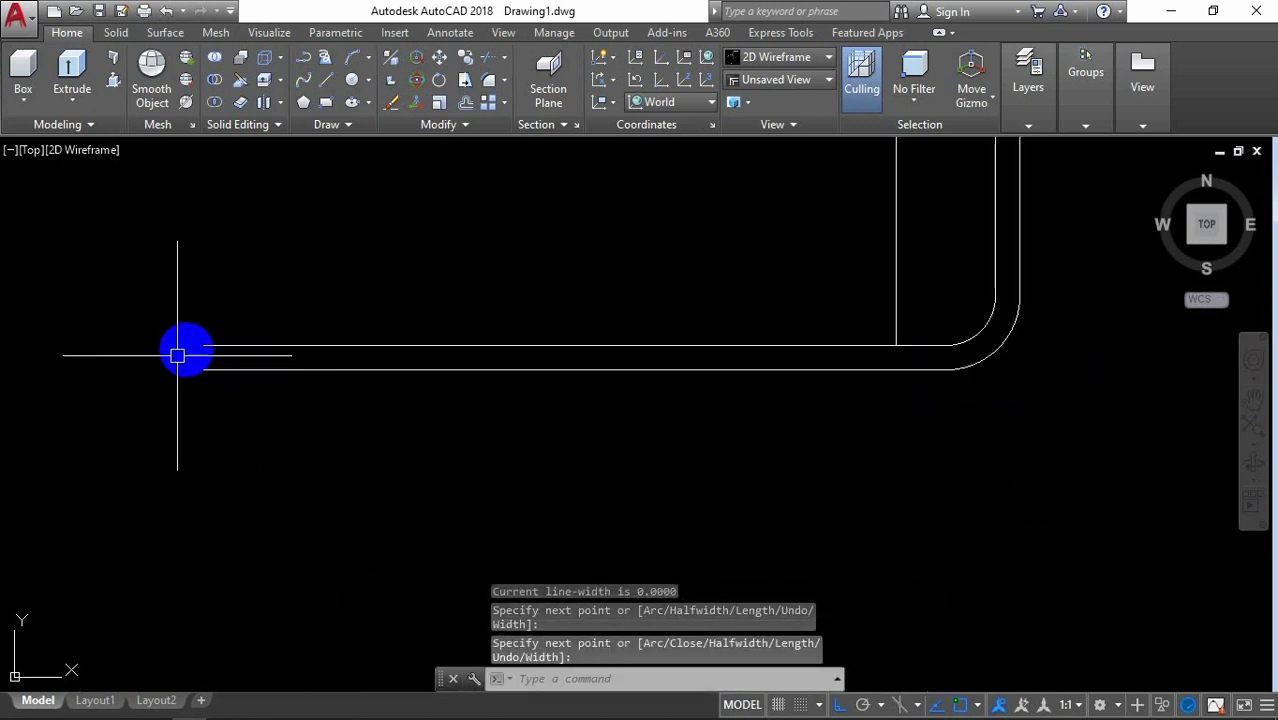
Step: Draw a polyline cap closing the left flange end
key("Return")
left_click(204, 369)
left_click(204, 346)
key("Return")
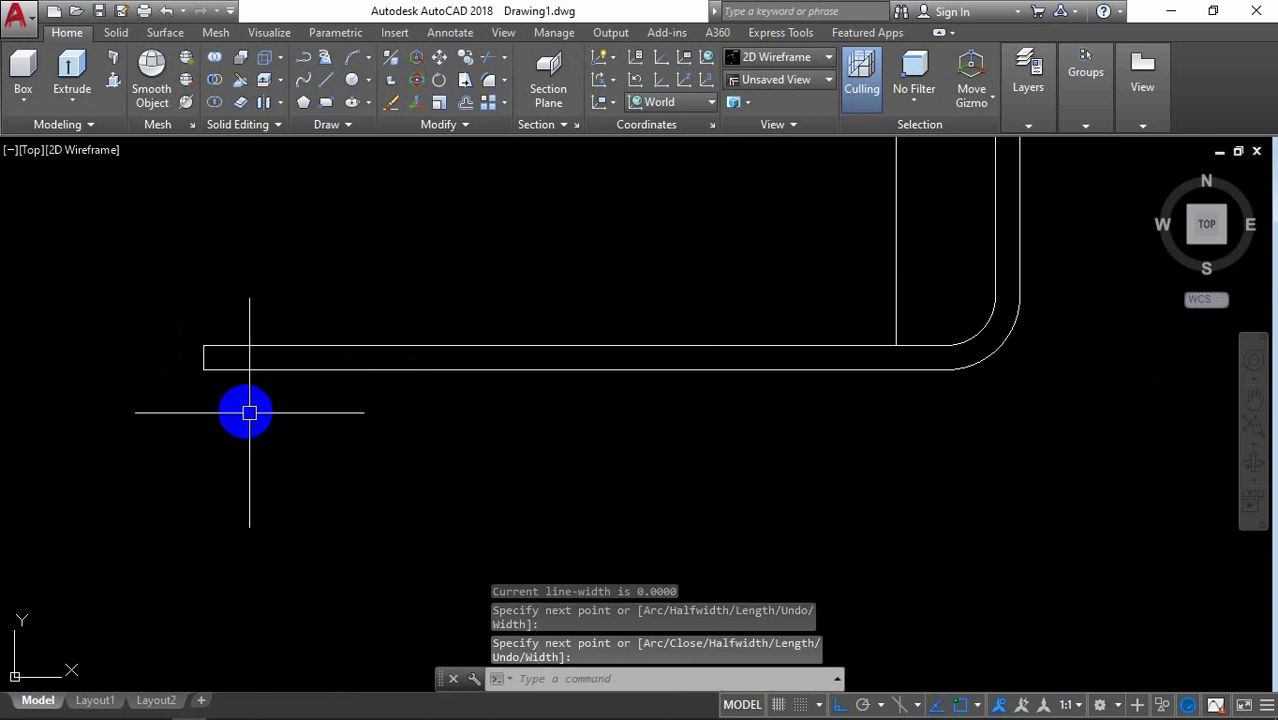
scroll(248, 411, "down", 2)
scroll(311, 407, "down", 2)
scroll(311, 407, "down", 2)
mouse_move(408, 417)
middle_mouse_down()
mouse_move(625, 348)
mouse_move(588, 368)
middle_mouse_up()
scroll(625, 348, "up", 2)
scroll(625, 348, "up", 1)
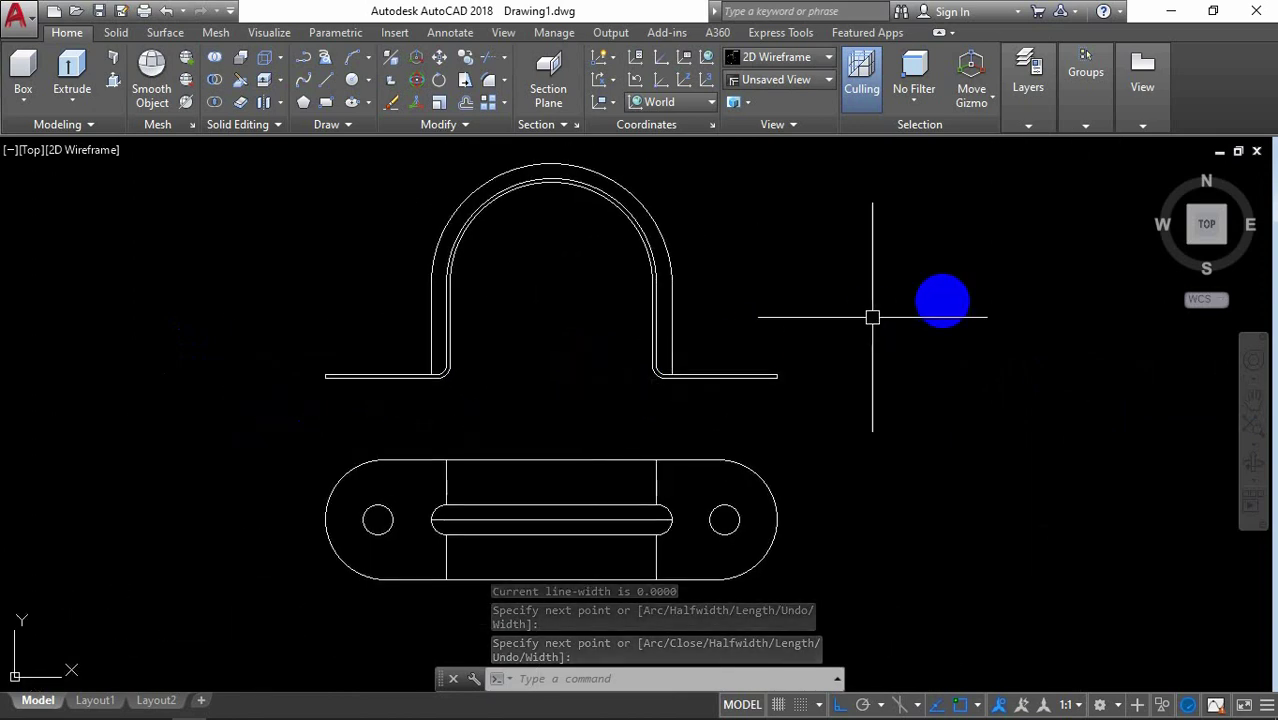
left_click(1188, 254)
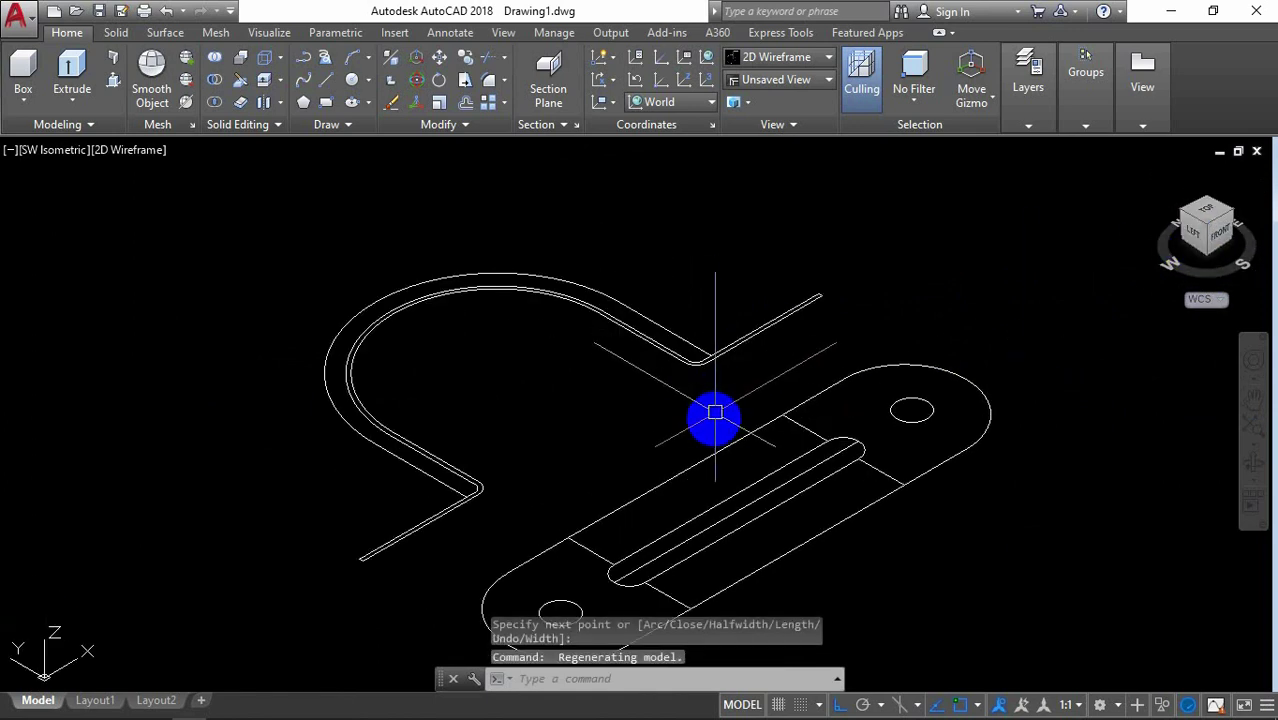
Step: Start ROTATE3D and select the three strap profile objects
type("o")
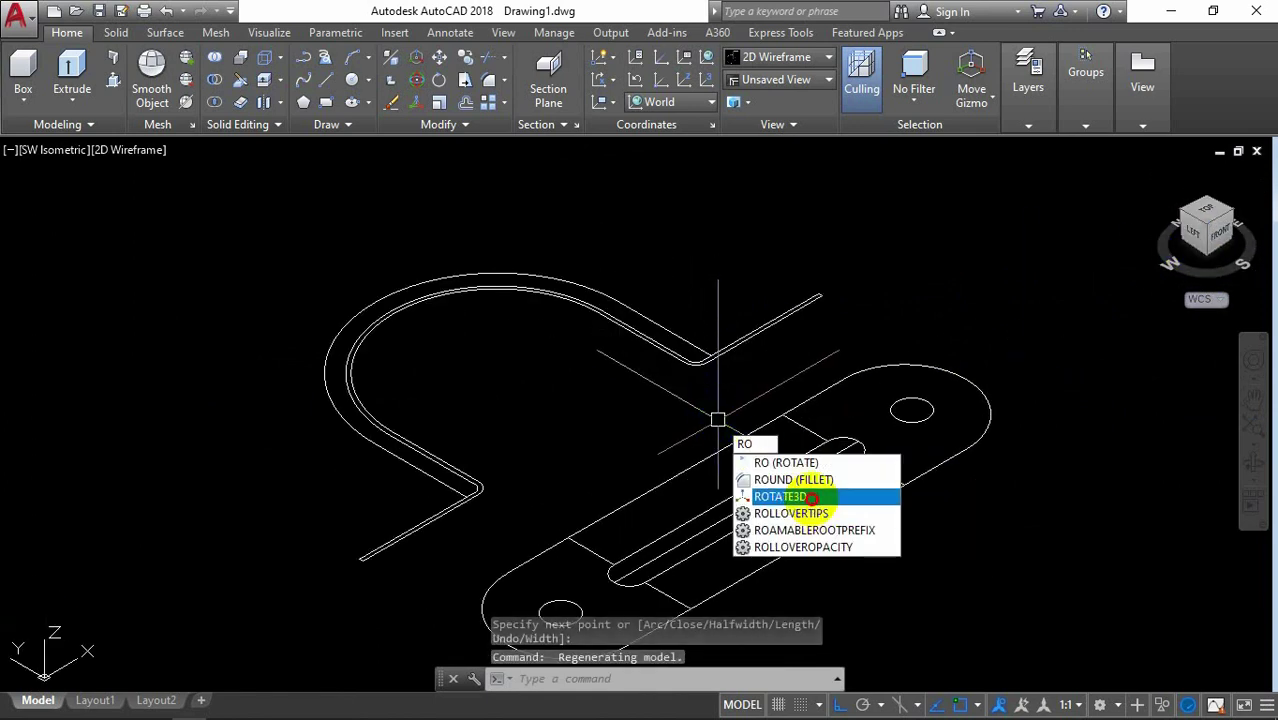
left_click(780, 496)
left_click(672, 288)
left_click(594, 368)
scroll(652, 397, "up", 2)
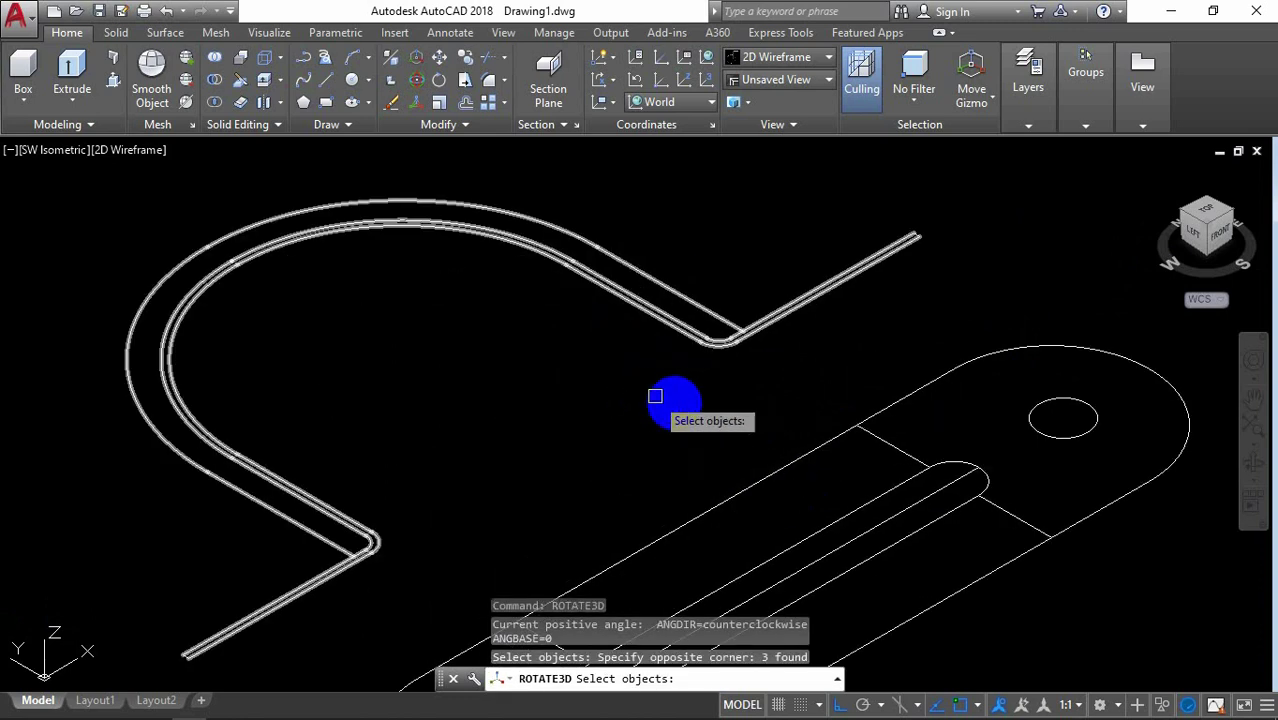
key("Return")
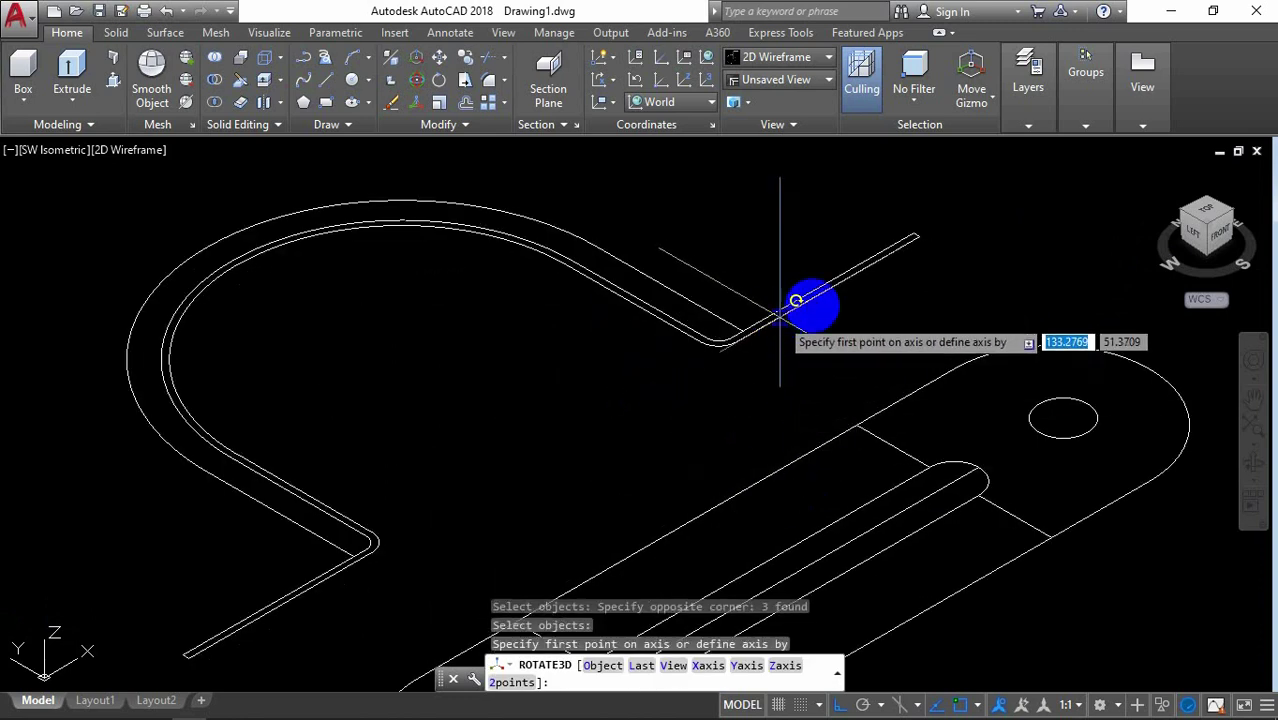
Step: Rotate the profile 90° about a two-point axis so it stands upright
scroll(925, 238, "down", 4)
left_click(888, 258)
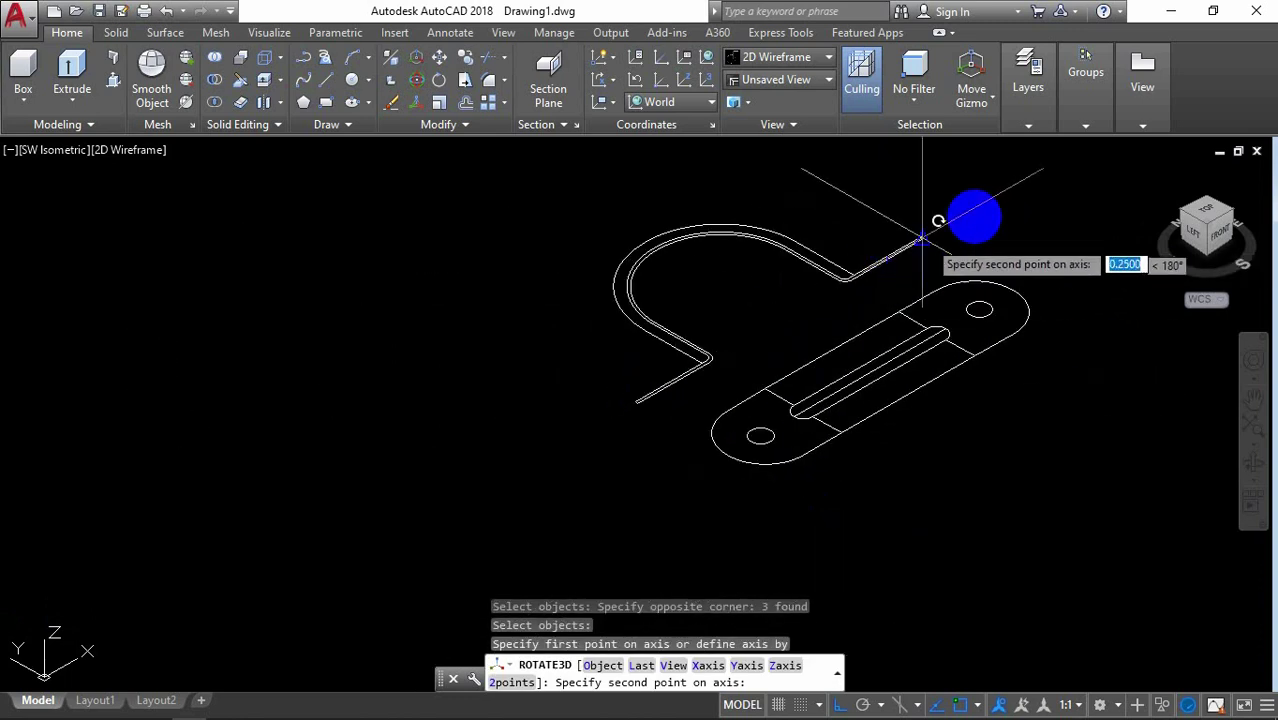
left_click(1005, 190)
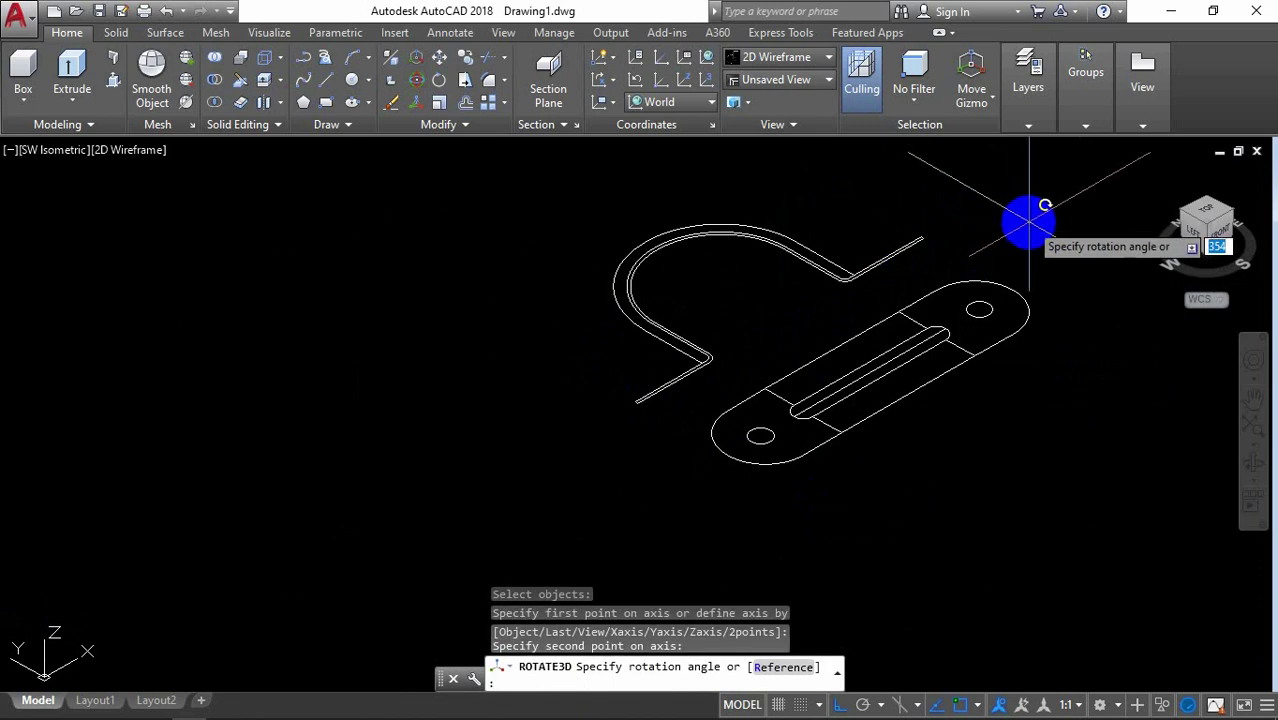
type("0")
key("Return")
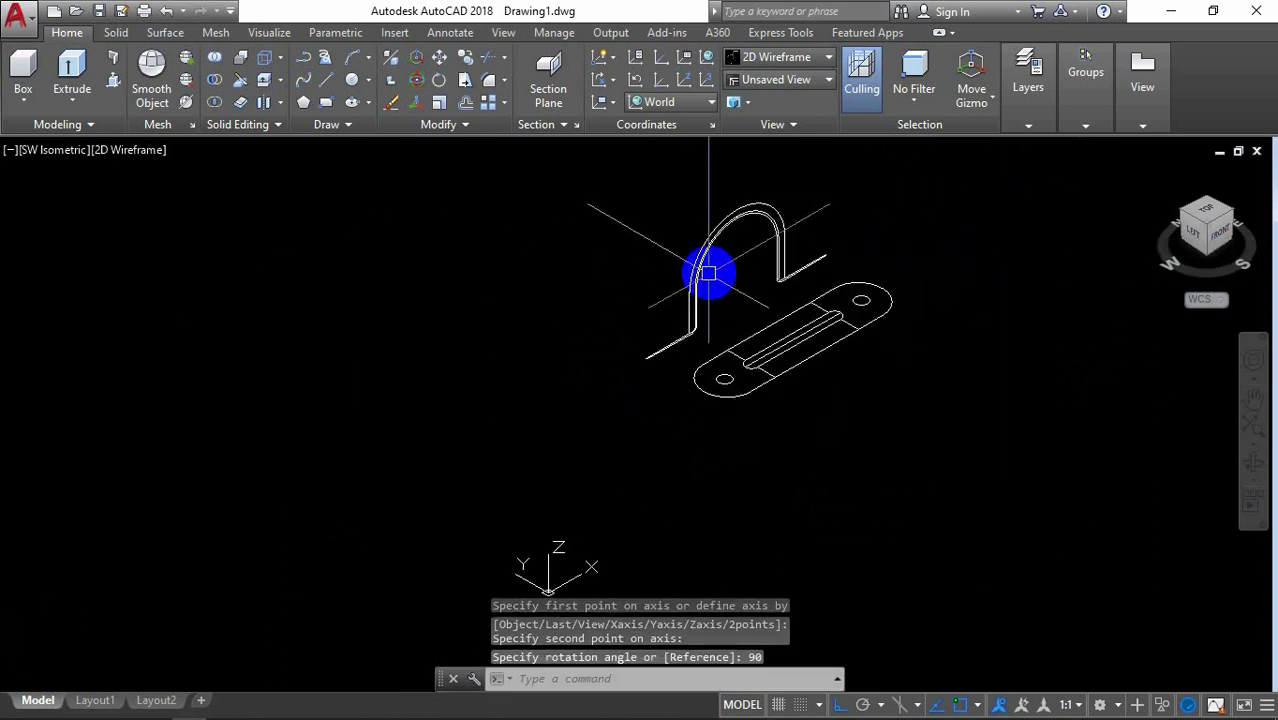
scroll(565, 314, "up", 2)
scroll(533, 371, "up", 1)
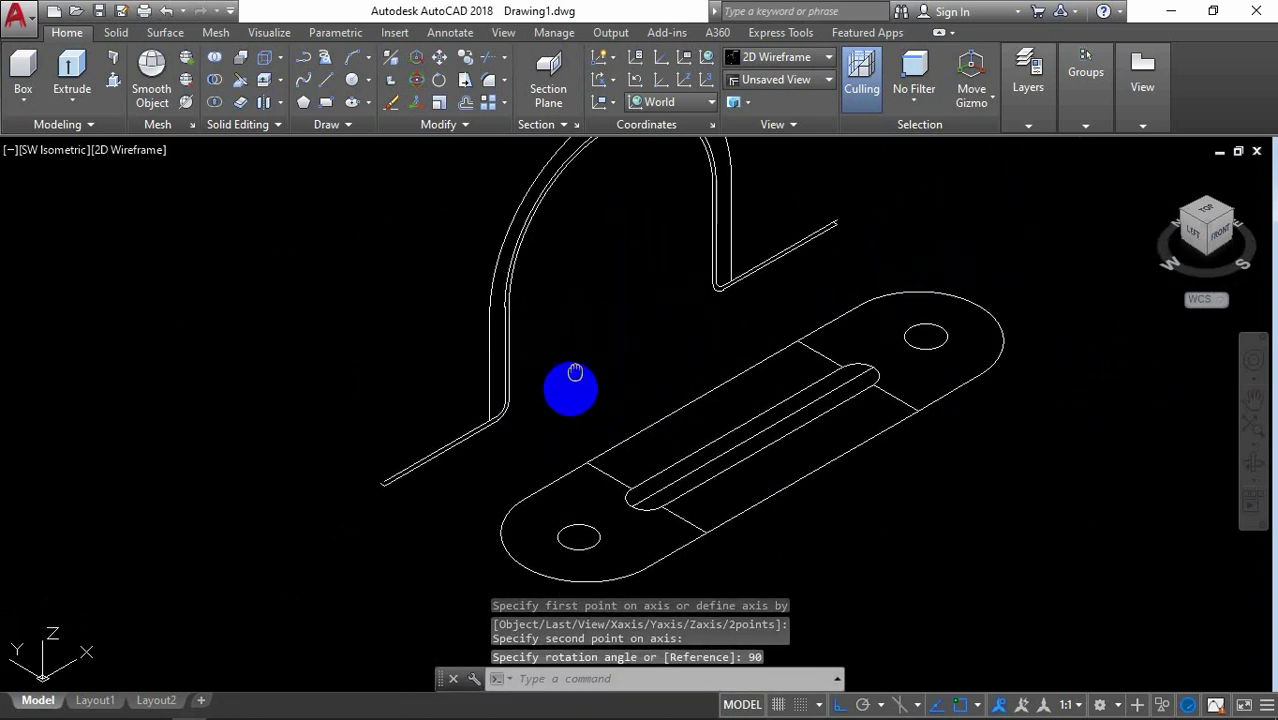
scroll(561, 432, "up", 1)
scroll(562, 440, "up", 1)
scroll(562, 438, "down", 1)
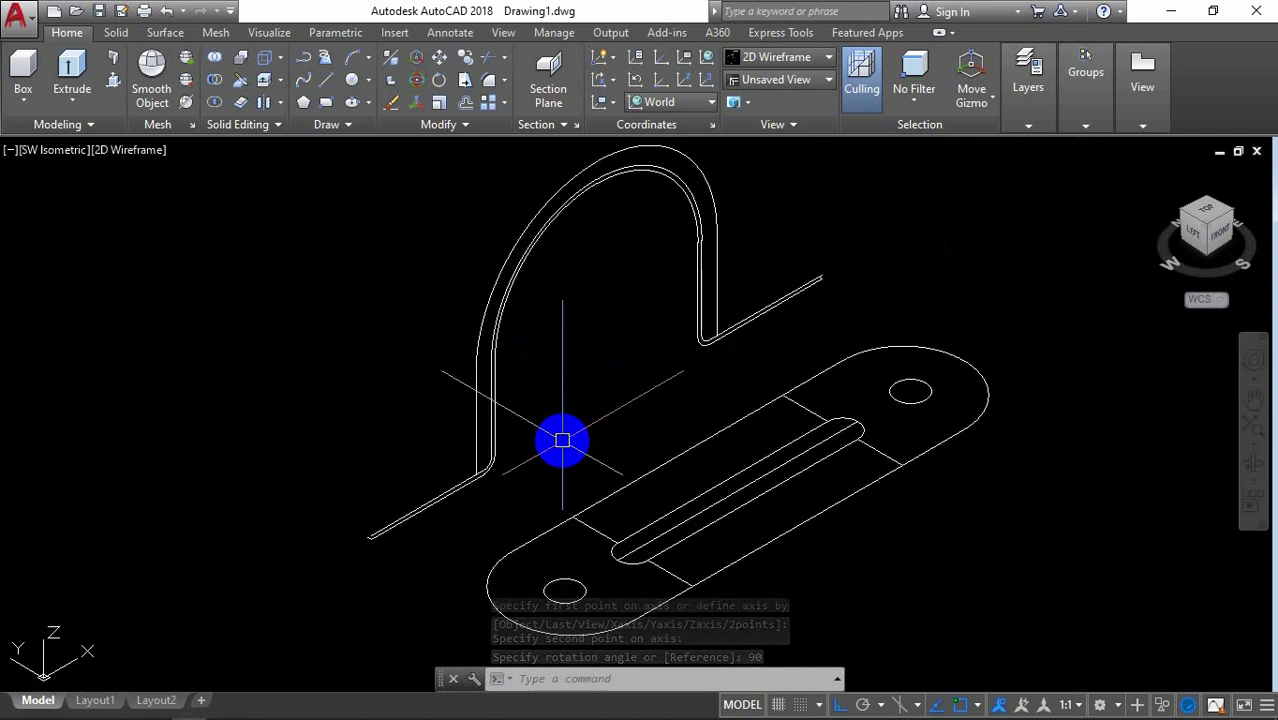
scroll(562, 438, "up", 1)
middle_click_drag(562, 437, 490, 425)
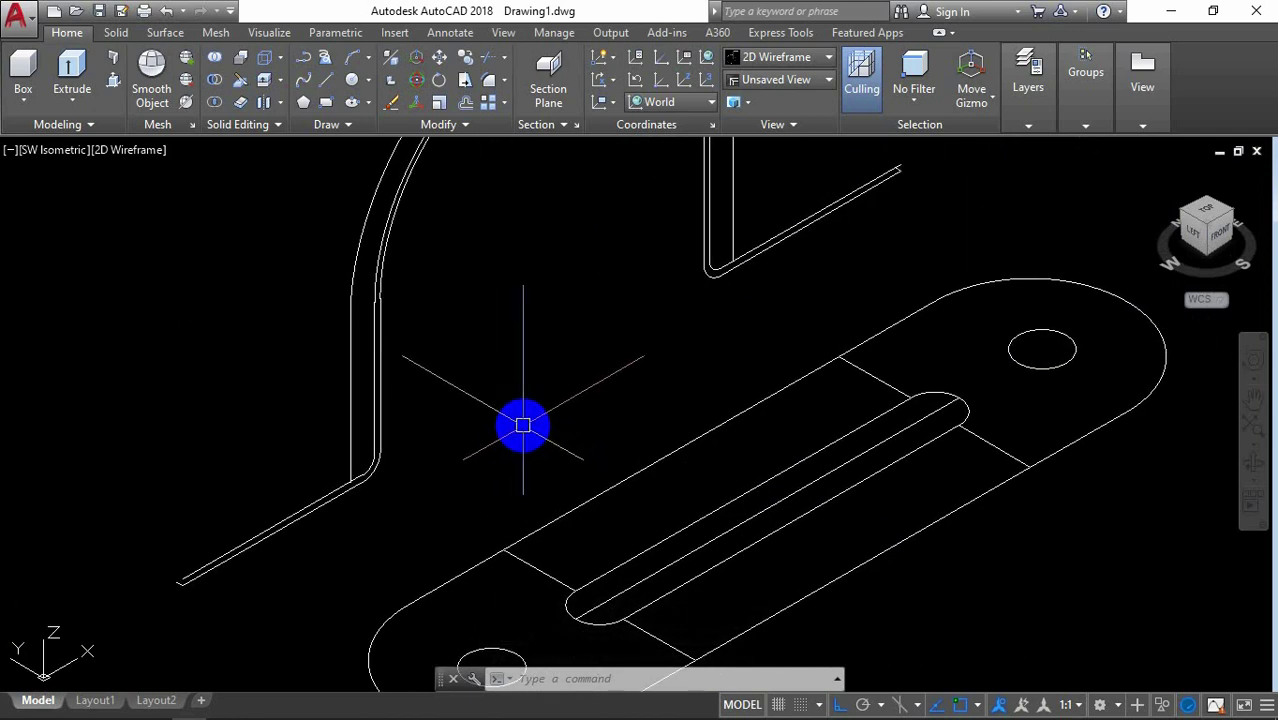
Step: Select the upright strap profile for MOVE, using its bottom corner as base point
type("M")
left_click(571, 466)
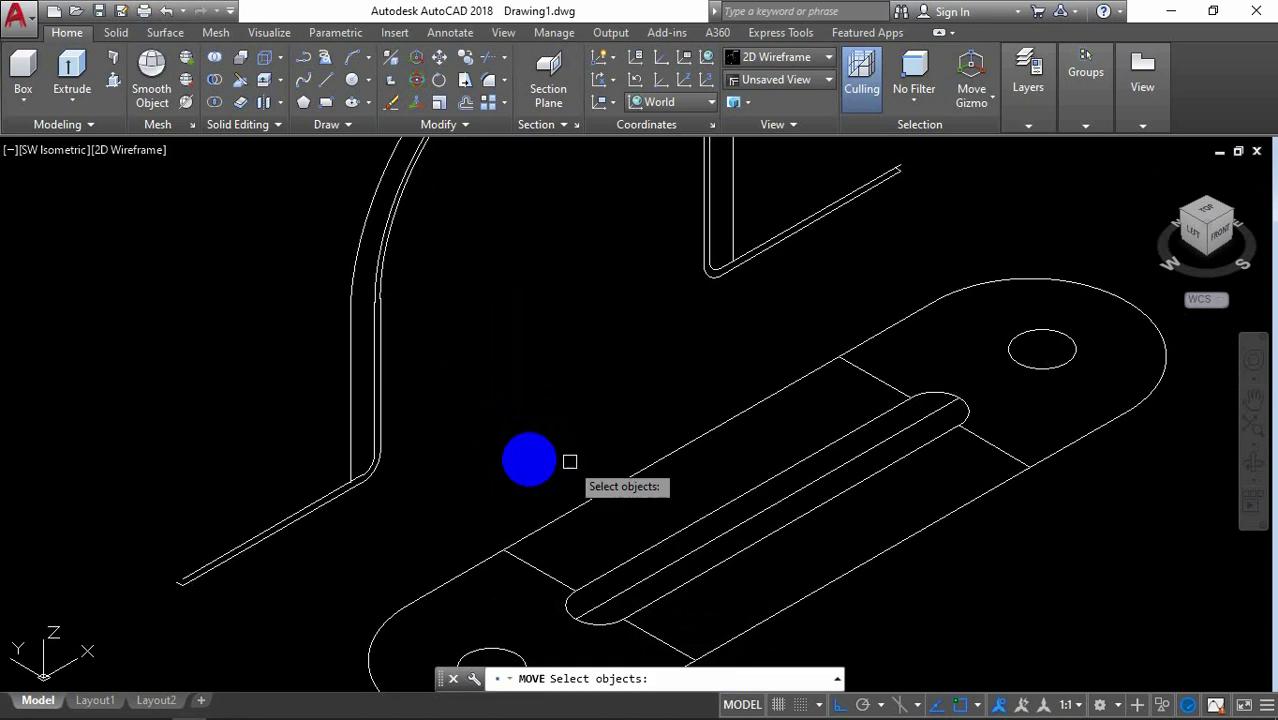
left_click(362, 455)
scroll(367, 491, "up", 2)
key("Return")
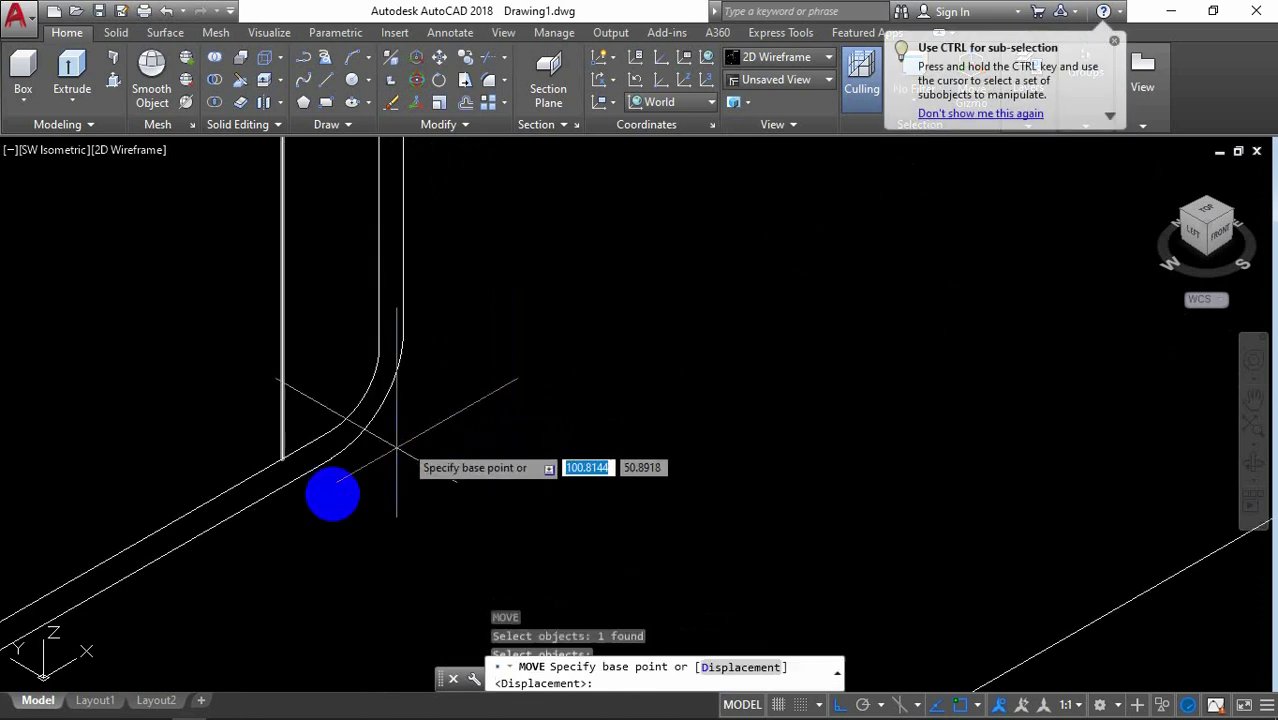
left_click(280, 456)
Step: Place the profile's bottom corner on the end of the base plate's central slot
scroll(510, 405, "down", 5)
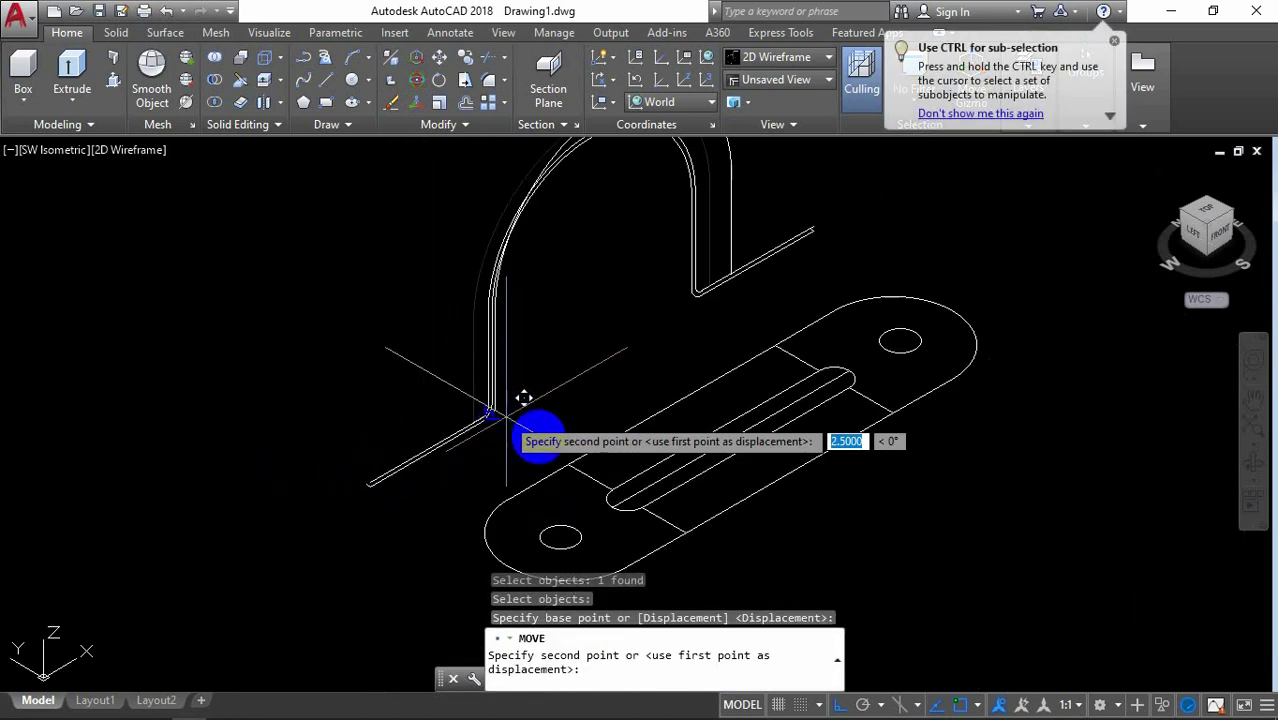
scroll(622, 527, "up", 3)
scroll(547, 428, "up", 2)
scroll(535, 400, "up", 1)
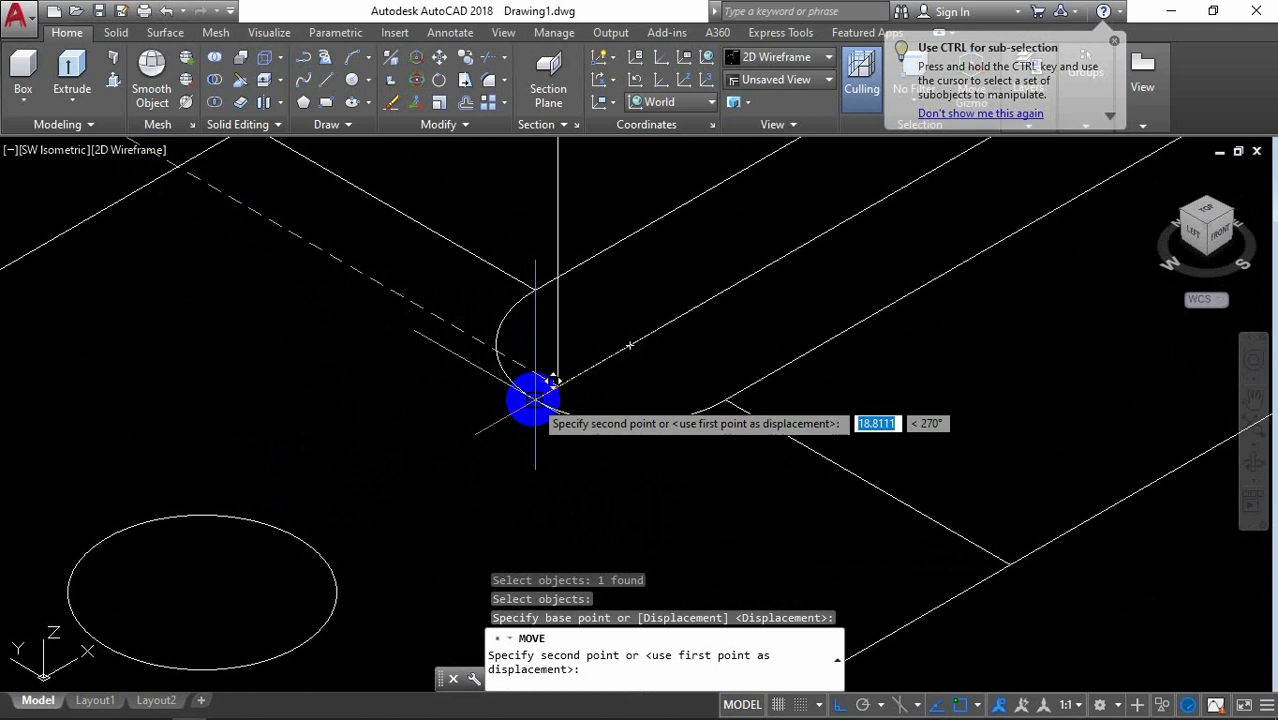
scroll(553, 380, "down", 2)
scroll(553, 380, "down", 3)
scroll(553, 379, "down", 2)
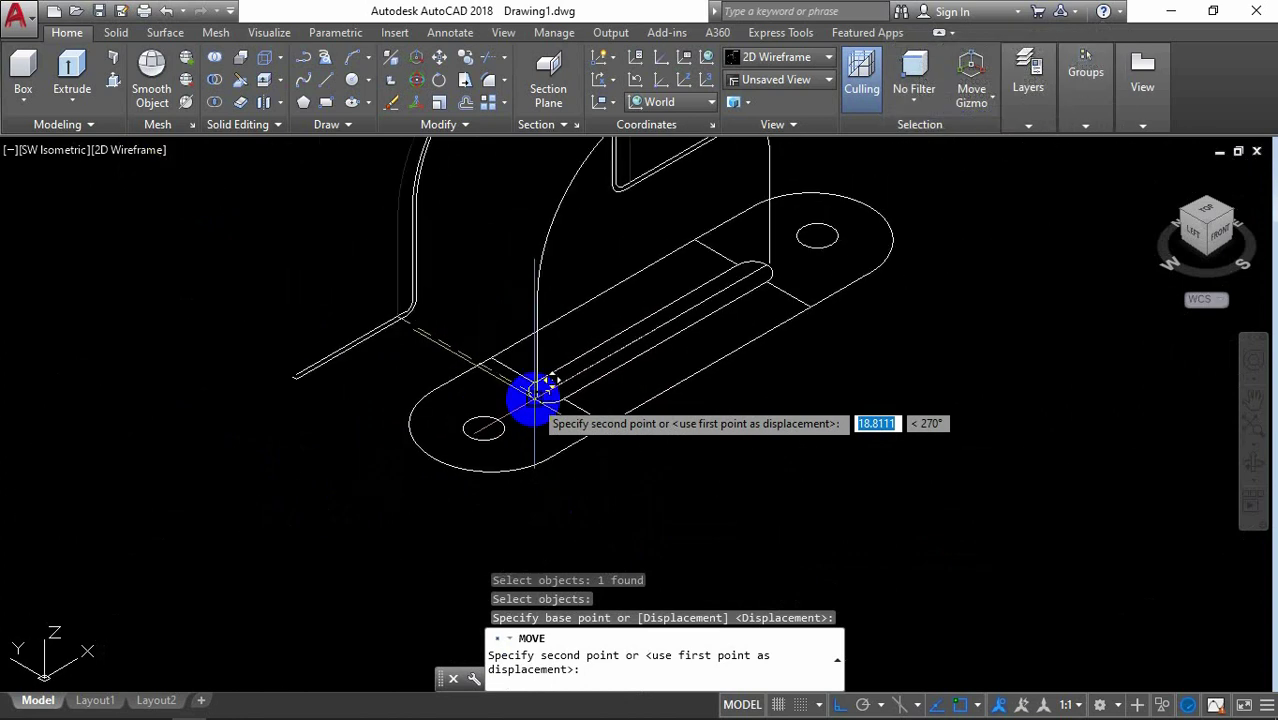
scroll(540, 390, "up", 2)
scroll(533, 385, "up", 2)
left_click(521, 398)
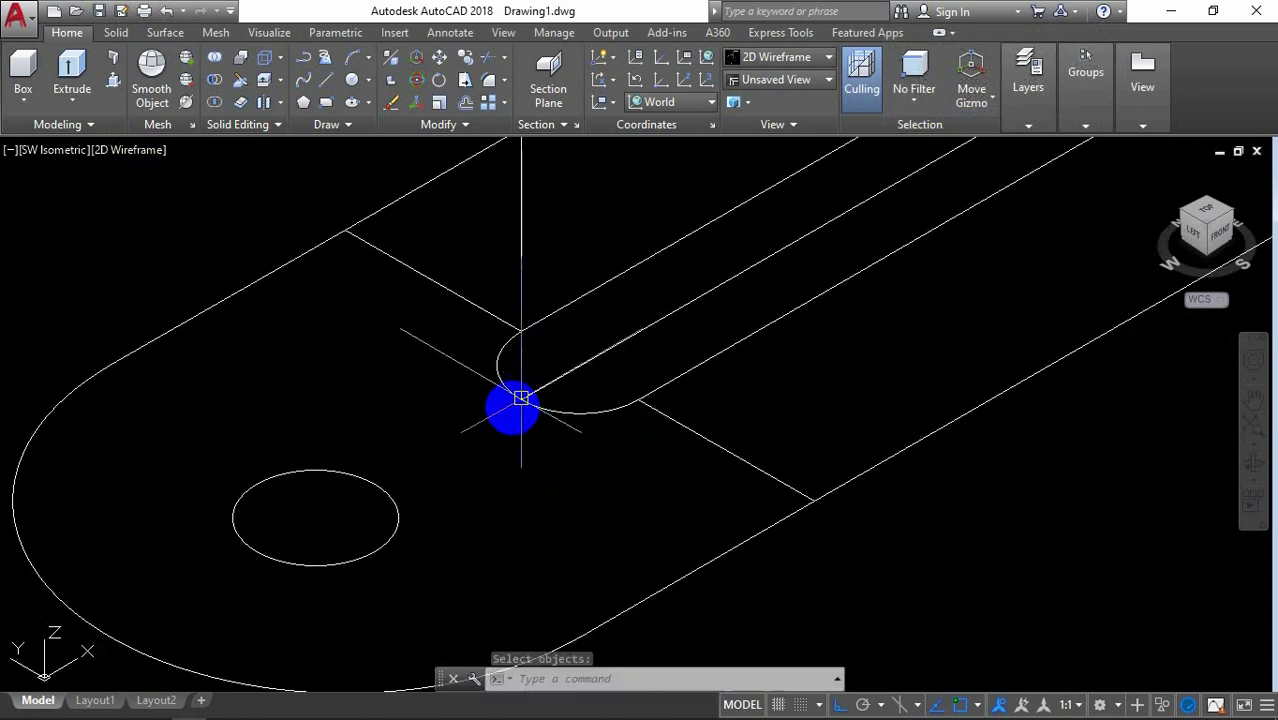
scroll(480, 420, "down", 3)
scroll(440, 448, "down", 1)
scroll(660, 300, "up", 4)
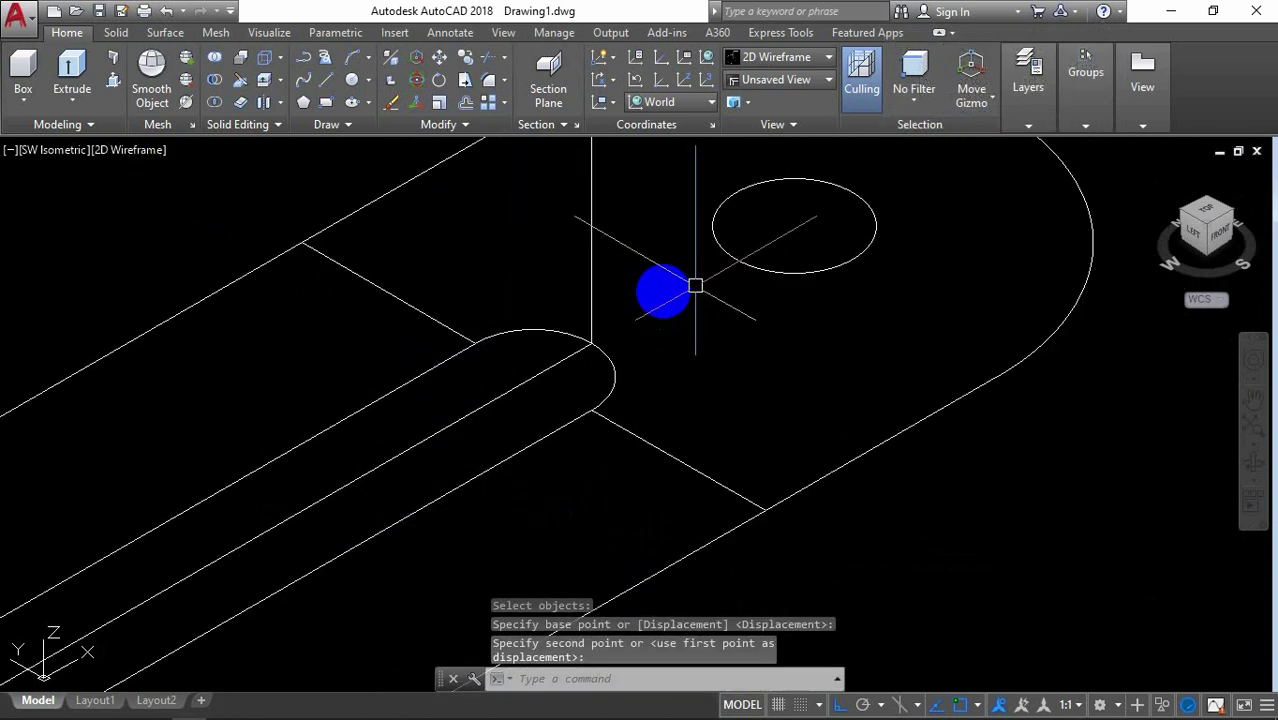
scroll(620, 305, "up", 1)
scroll(622, 305, "down", 1)
scroll(630, 306, "down", 2)
scroll(646, 315, "down", 1)
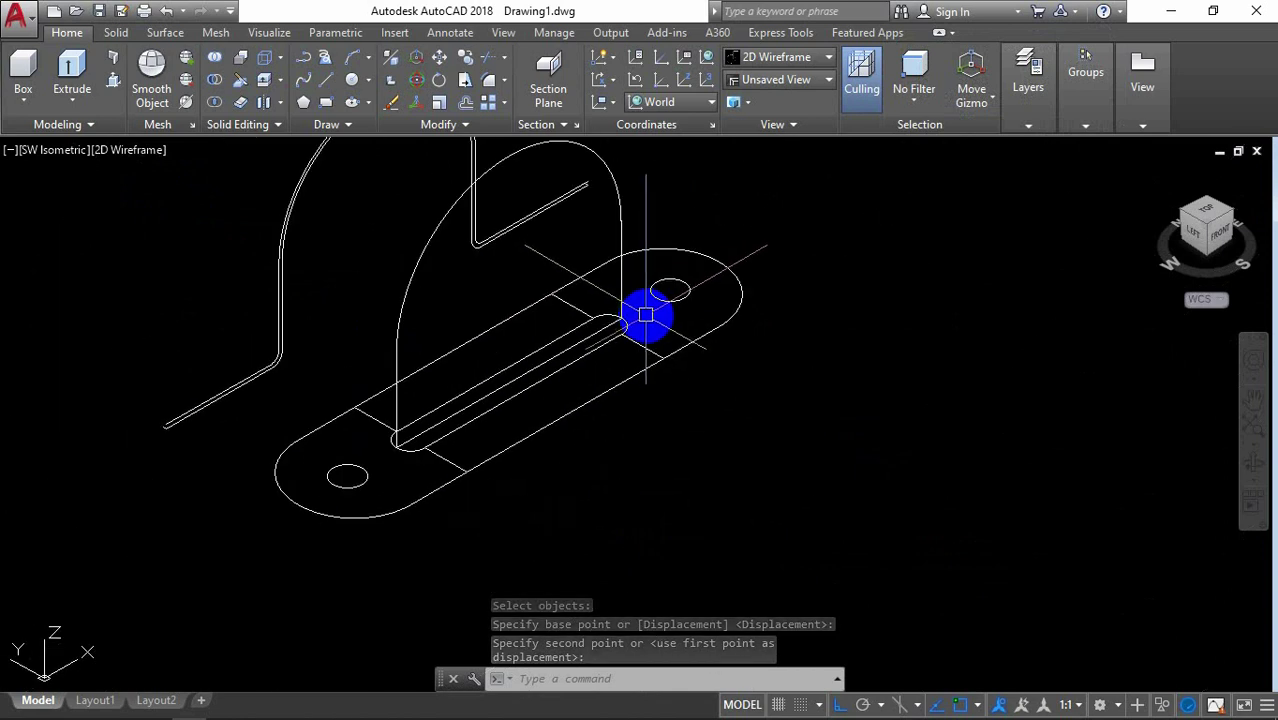
scroll(410, 438, "up", 1)
scroll(470, 448, "up", 2)
scroll(497, 455, "up", 1)
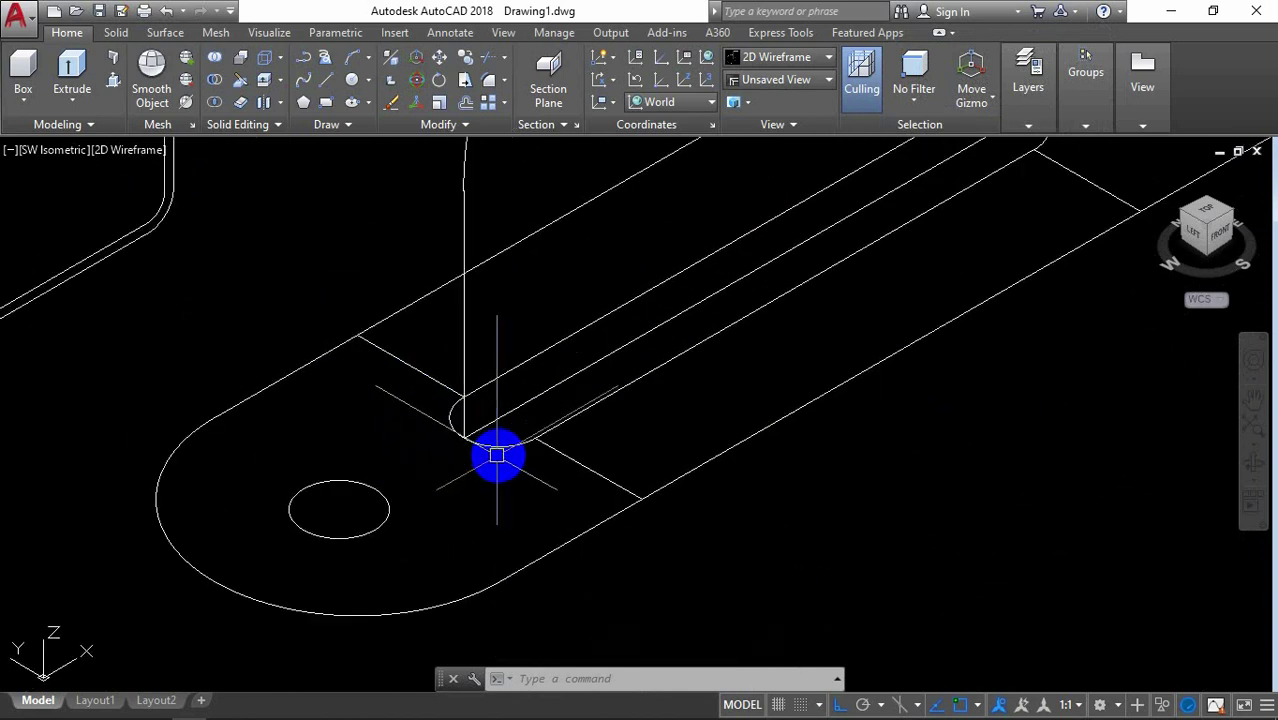
type("0")
Step: Offset the vertical line 2 units to the right
key("Return")
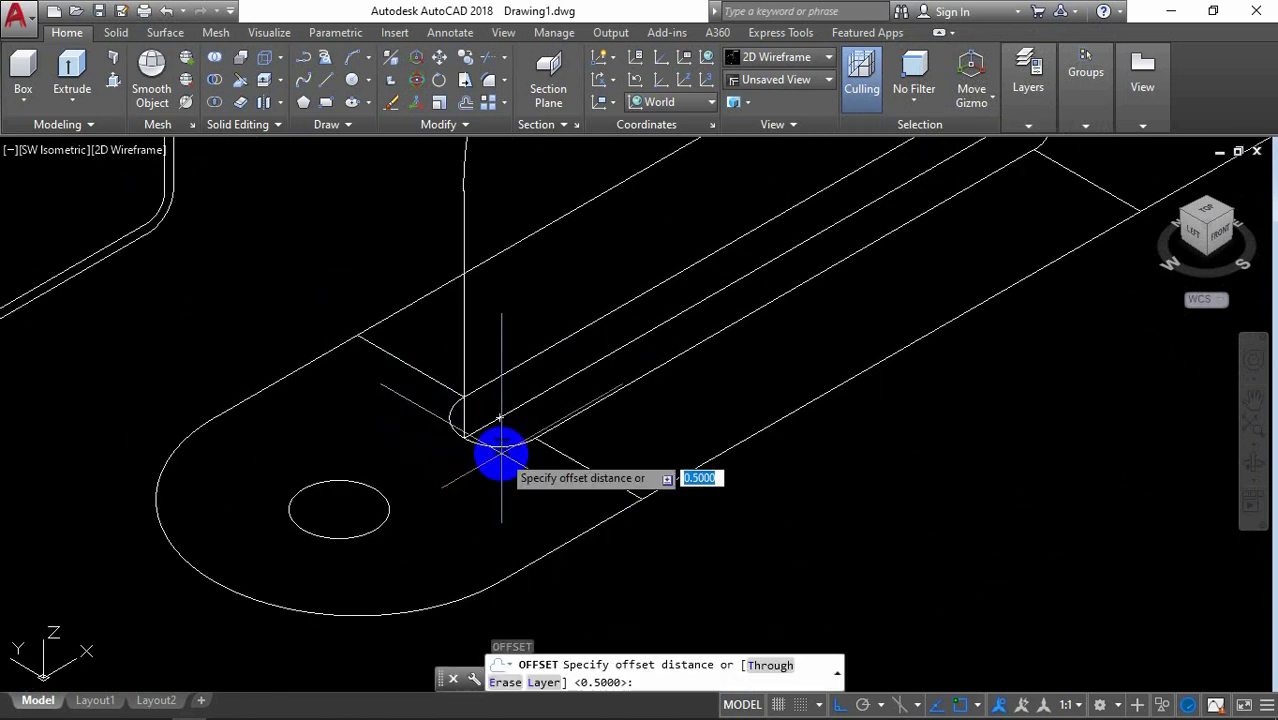
key("Return")
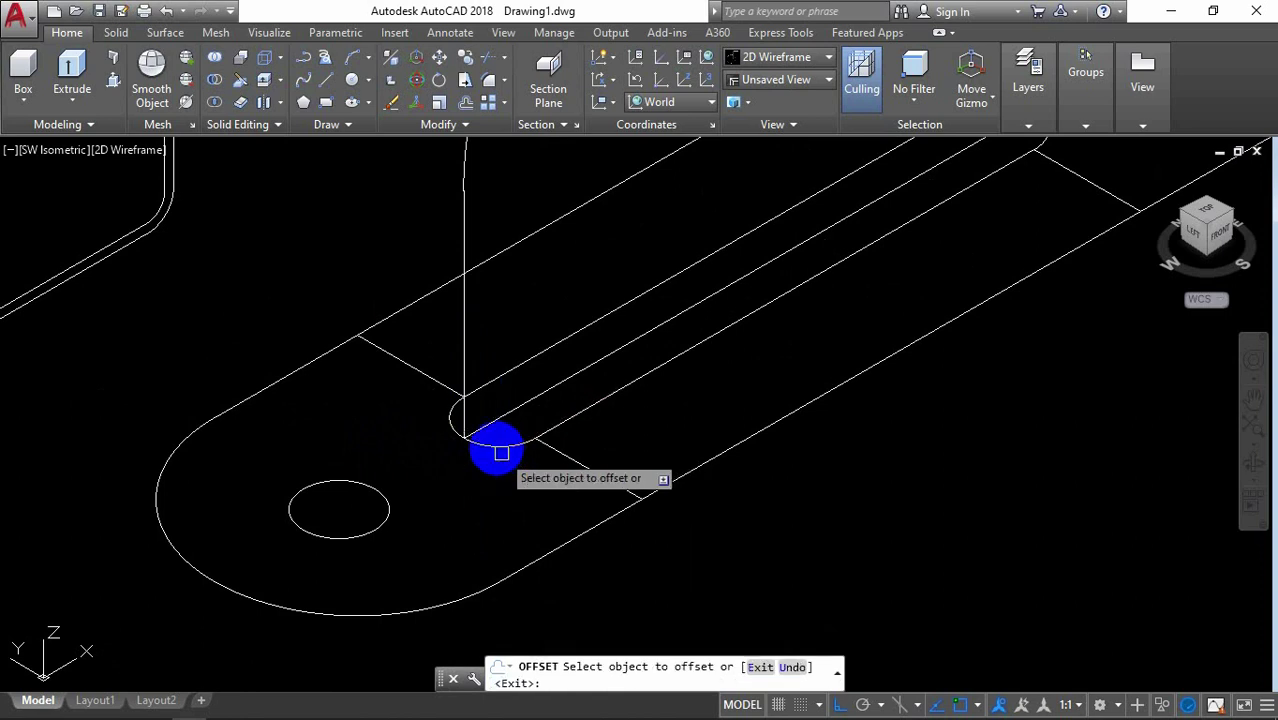
left_click(466, 337)
left_click(545, 306)
key("Return")
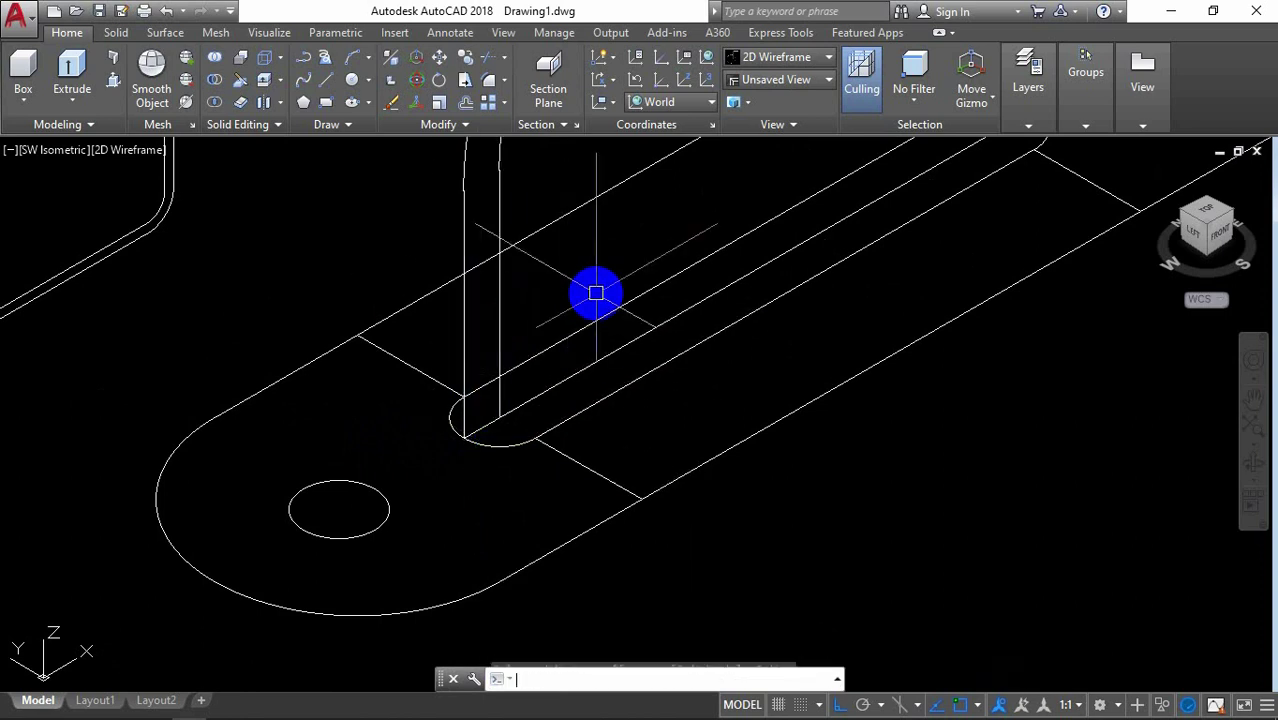
Step: Move the new vertical line 2 units along 270° from its foot
type("m")
key("Return")
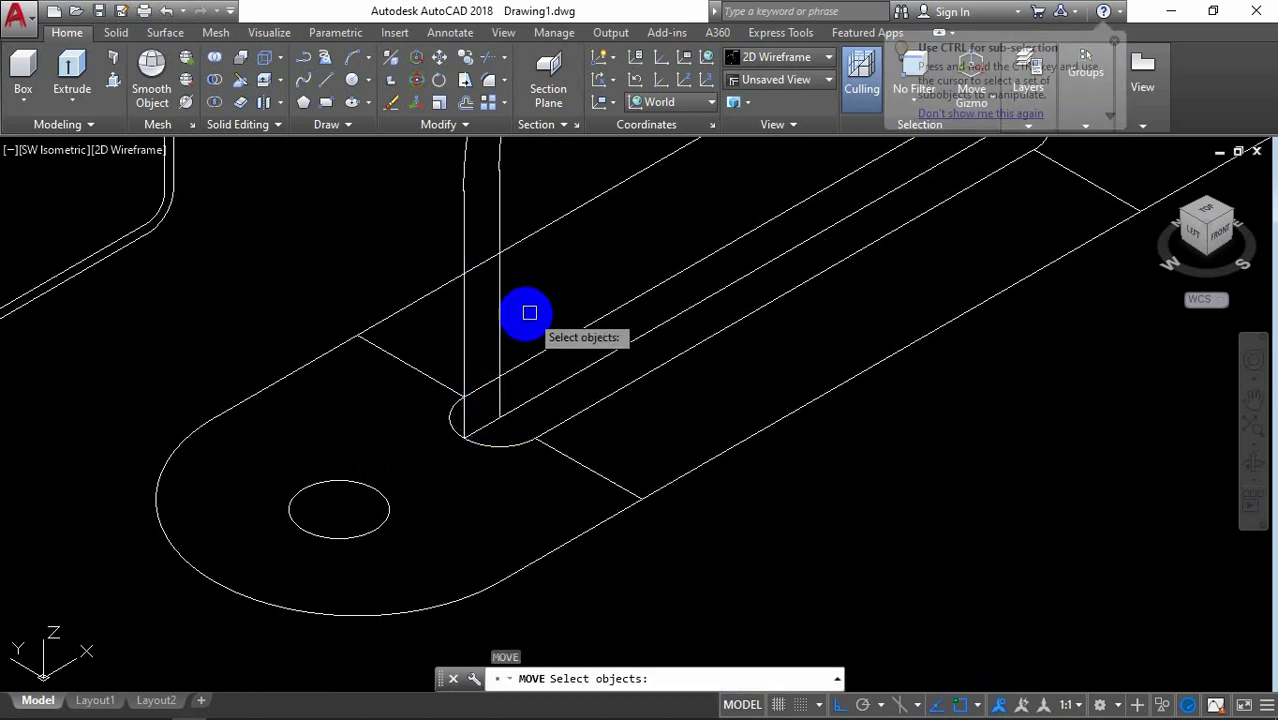
left_click(500, 350)
scroll(500, 408, "up", 3)
key("Return")
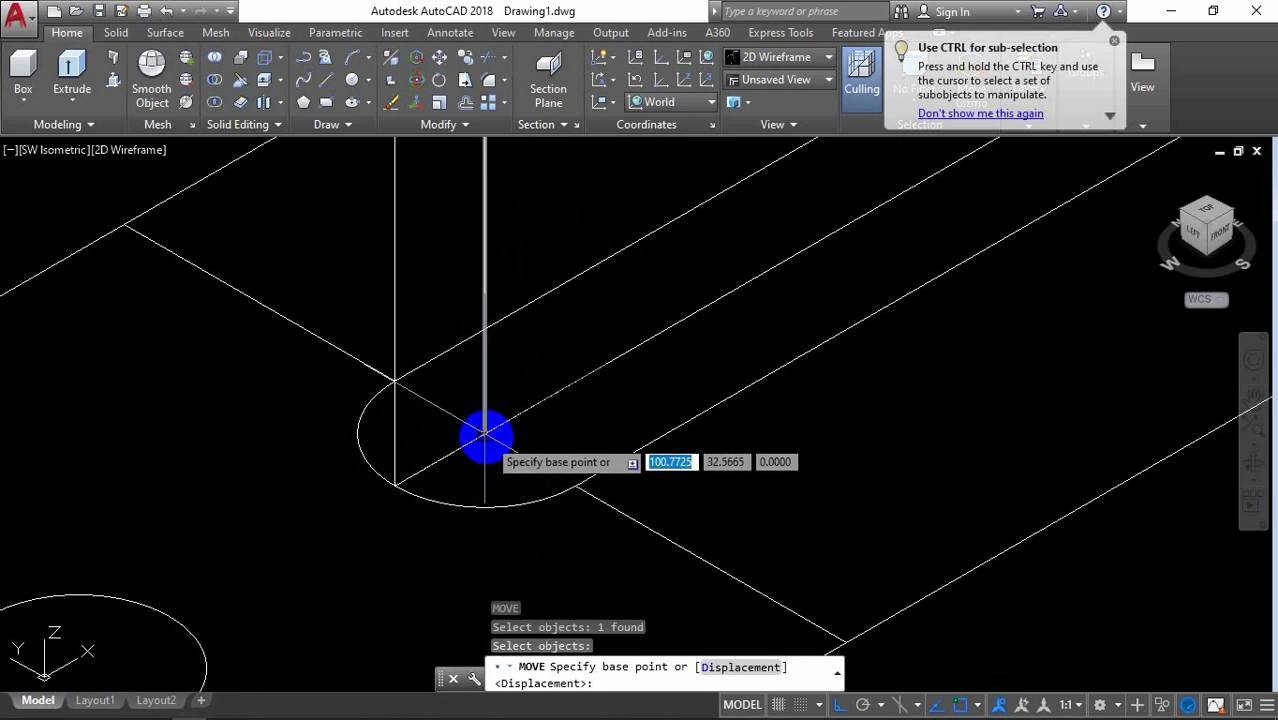
left_click(484, 433)
left_click(575, 487)
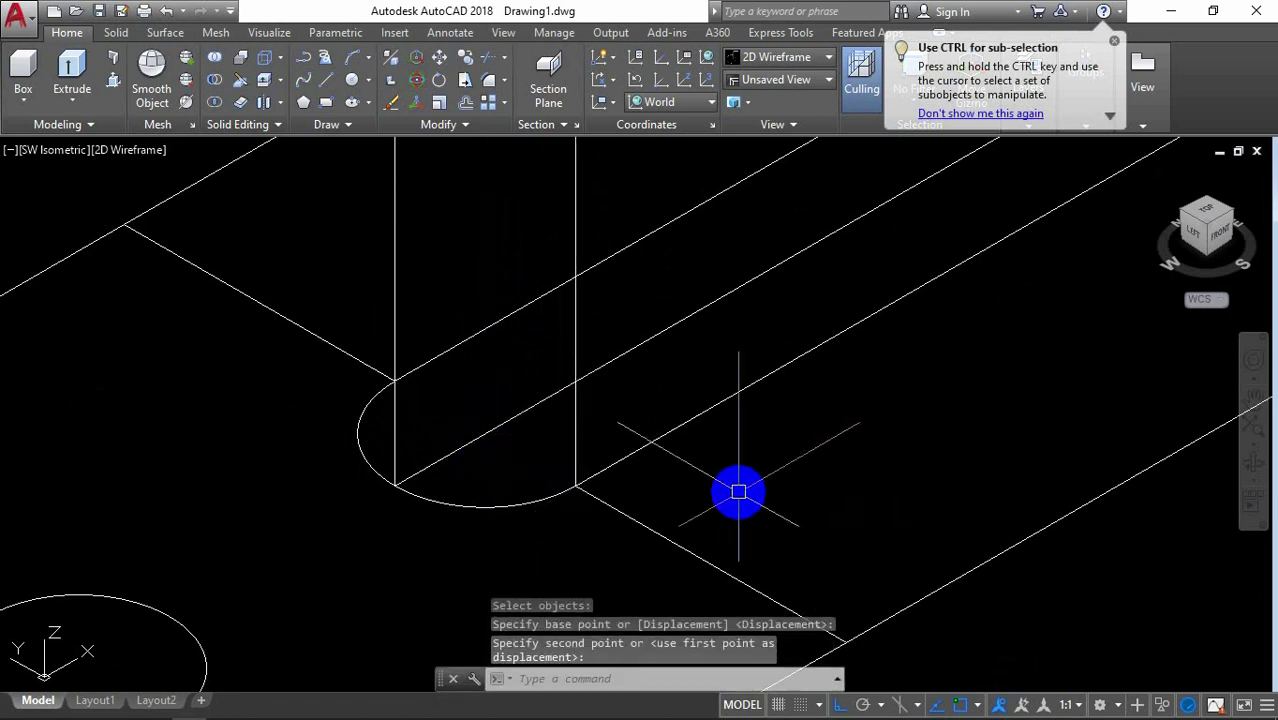
Step: Copy the vertical line from its foot to a new point on the base plate
type("co")
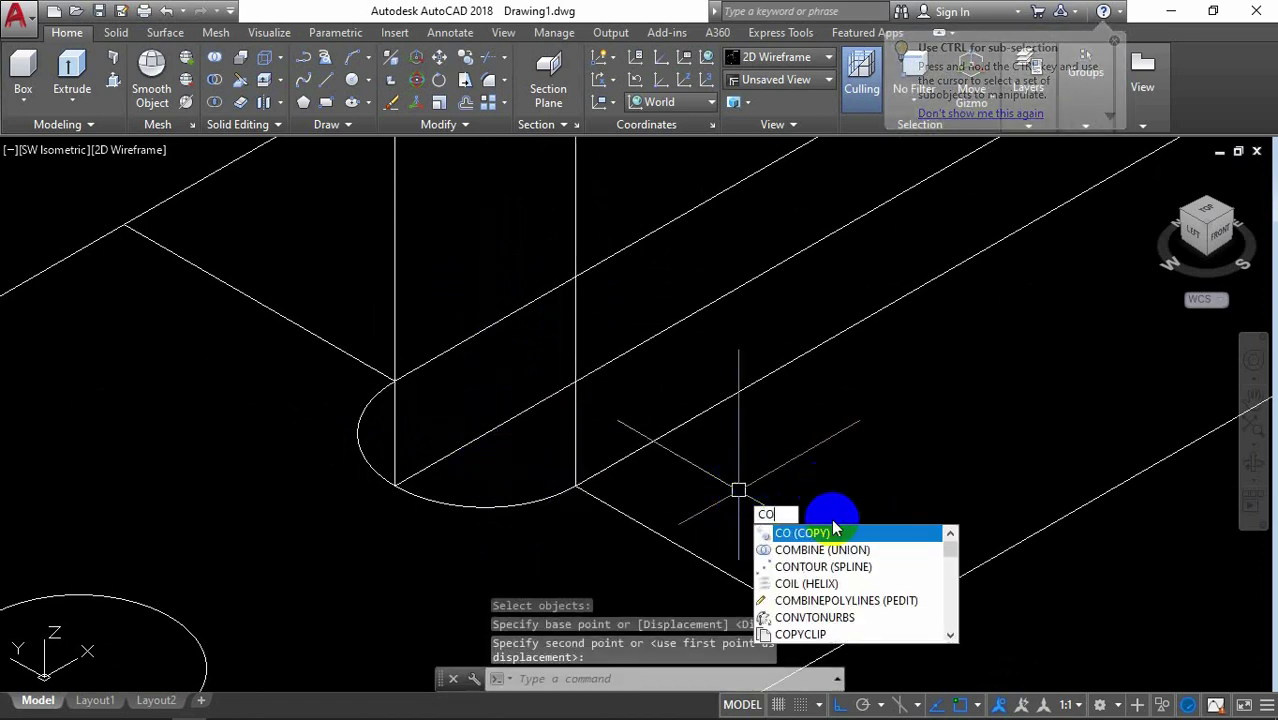
key("Return")
left_click(584, 428)
left_click(545, 455)
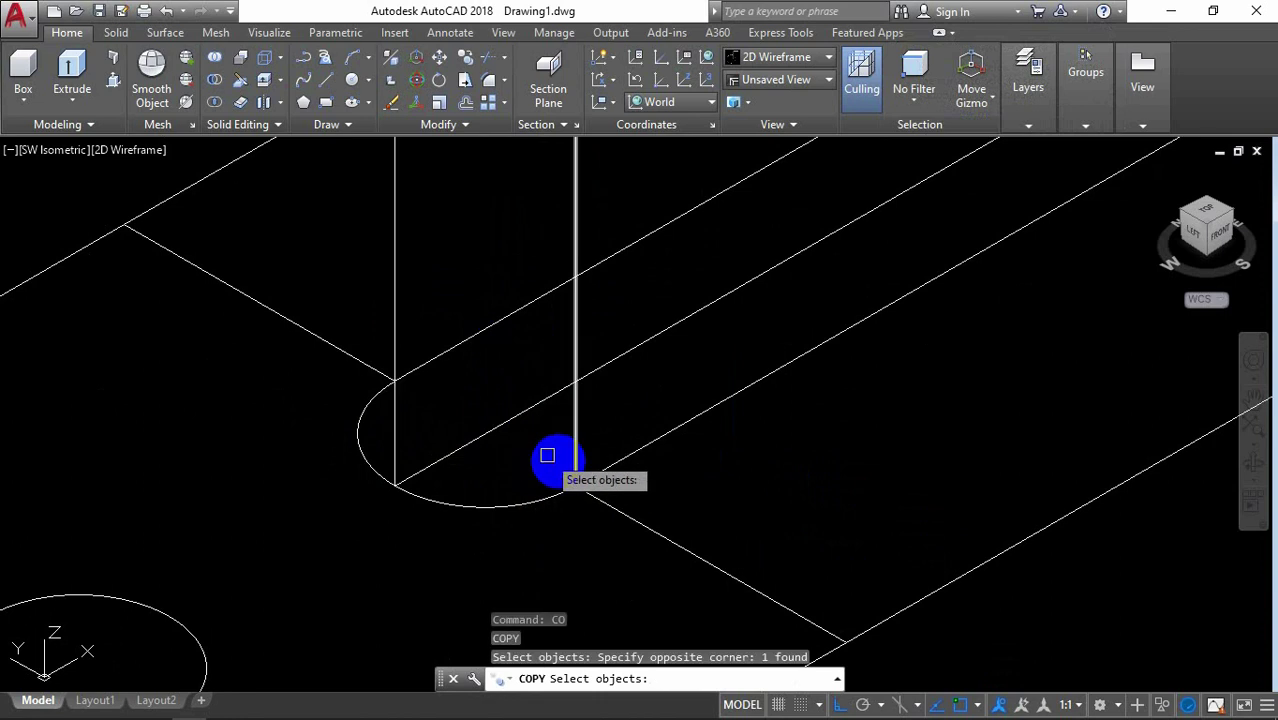
key("Return")
left_click(577, 487)
scroll(350, 394, "up", 1)
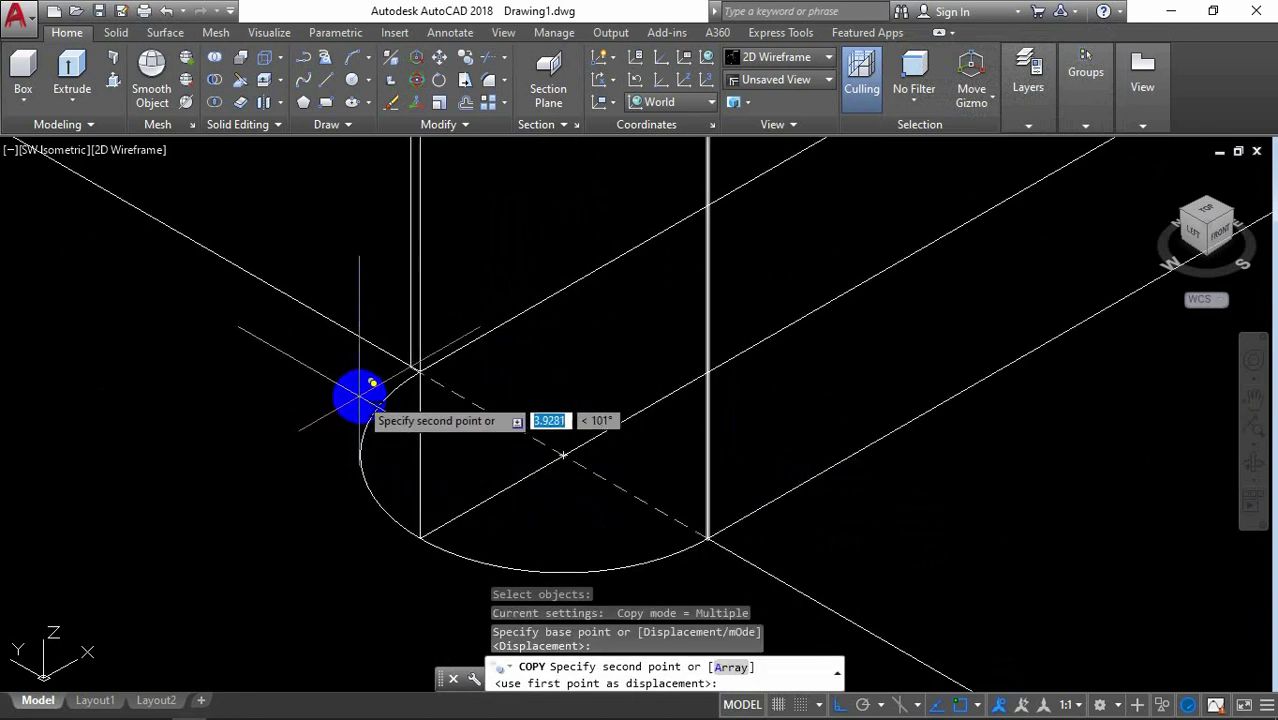
scroll(380, 380, "down", 5)
left_click(727, 493)
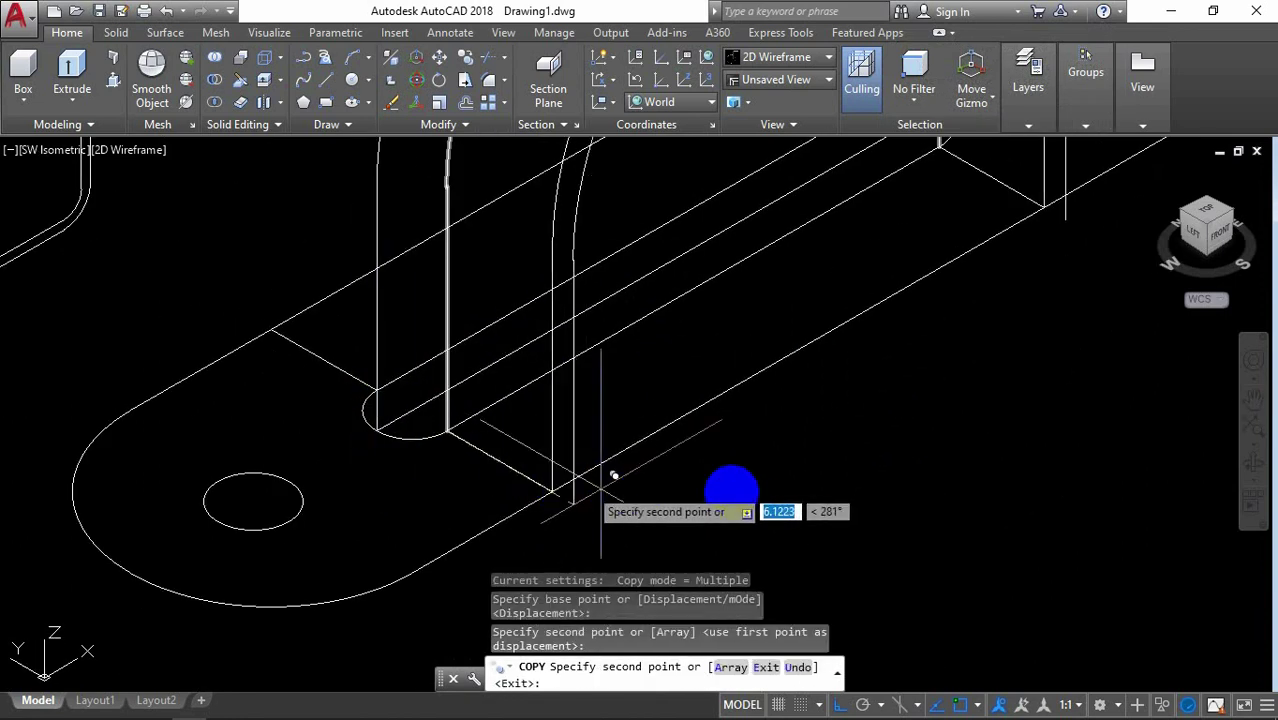
Step: Place a second copy of the vertical line at another base-plate point, then recentre the whole part
left_click(1253, 467)
left_click_drag(970, 457, 991, 457)
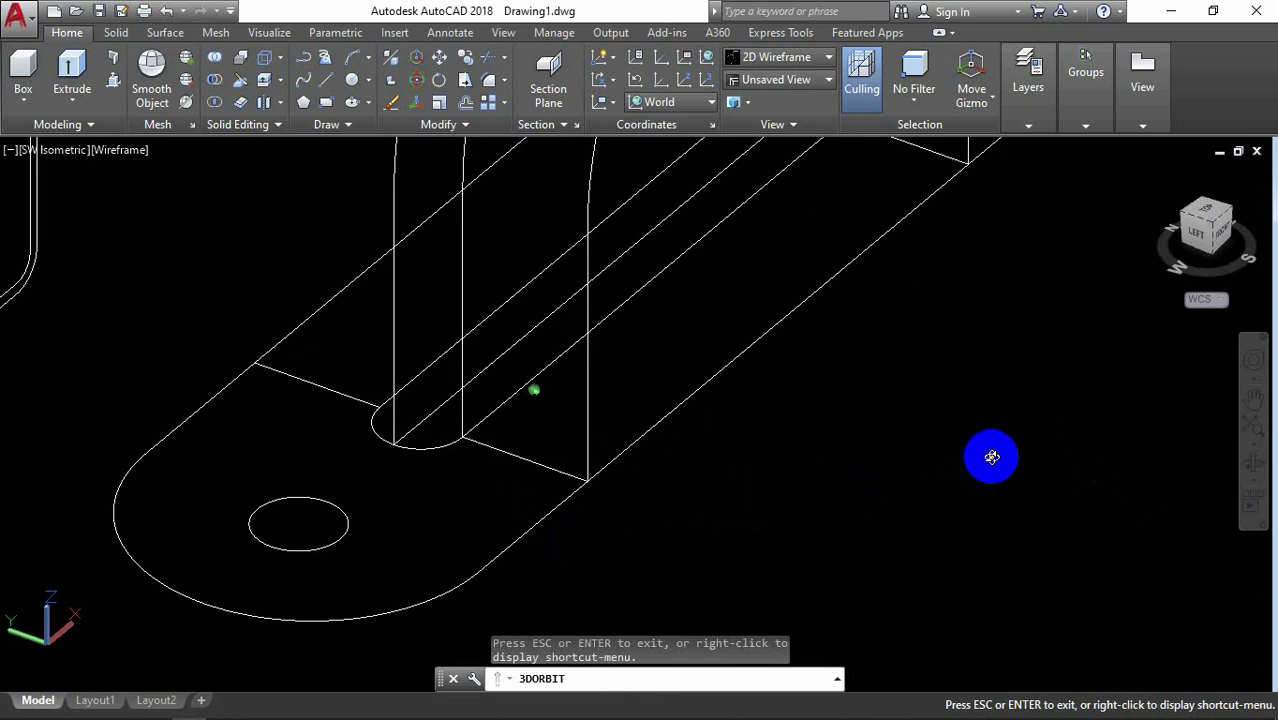
right_click(280, 235)
left_click(308, 246)
scroll(370, 370, "up", 3)
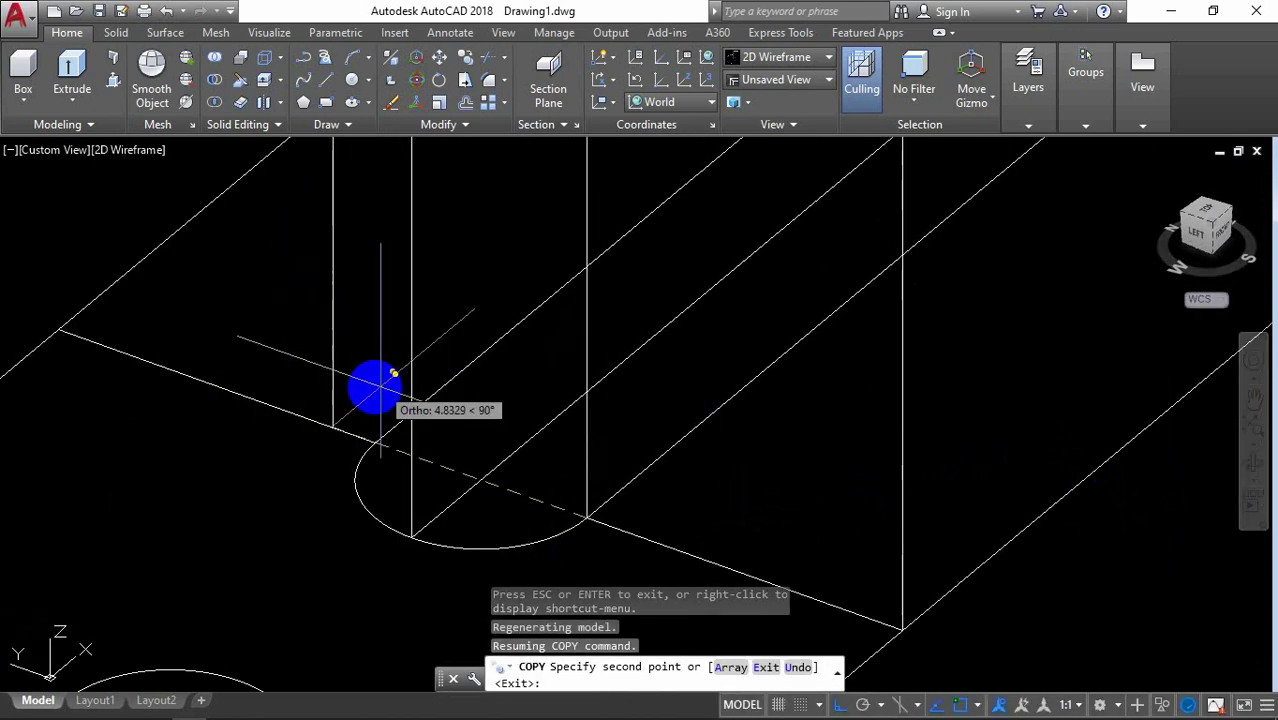
left_click(60, 322)
key("Return")
scroll(86, 434, "down", 5)
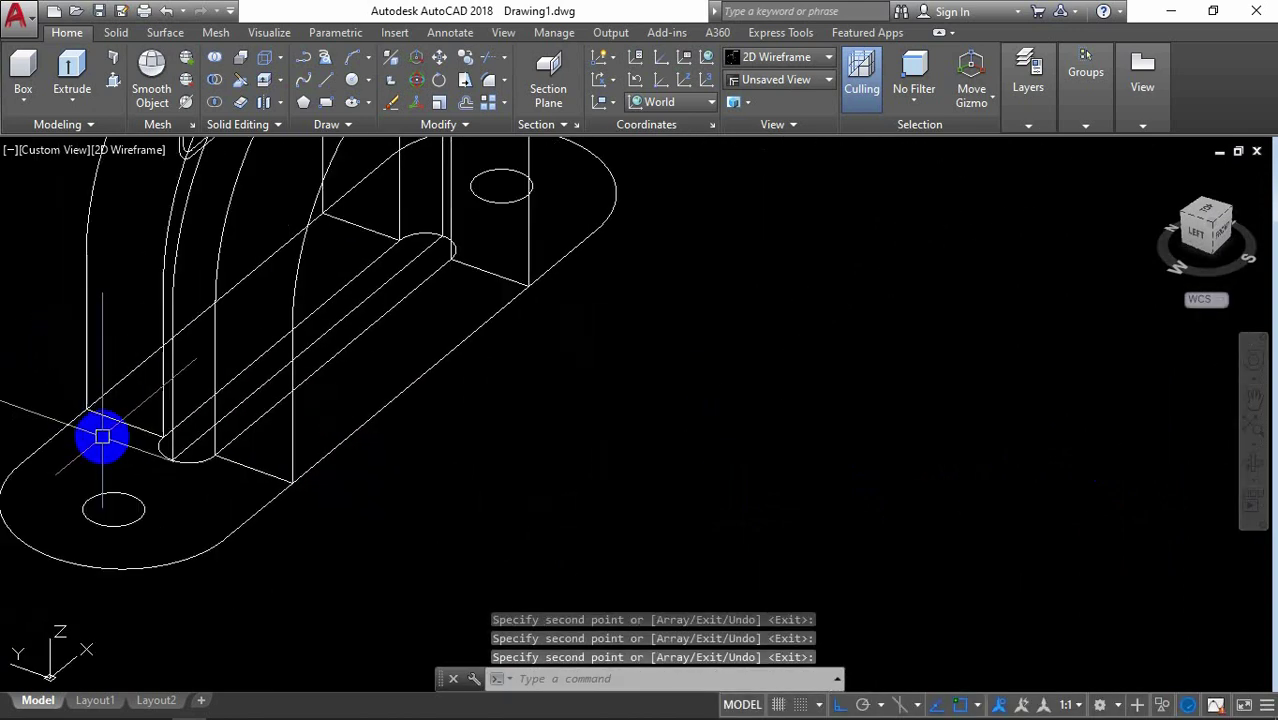
middle_click_drag(100, 434, 486, 482)
scroll(556, 470, "up", 1)
scroll(550, 436, "up", 1)
scroll(550, 436, "down", 1)
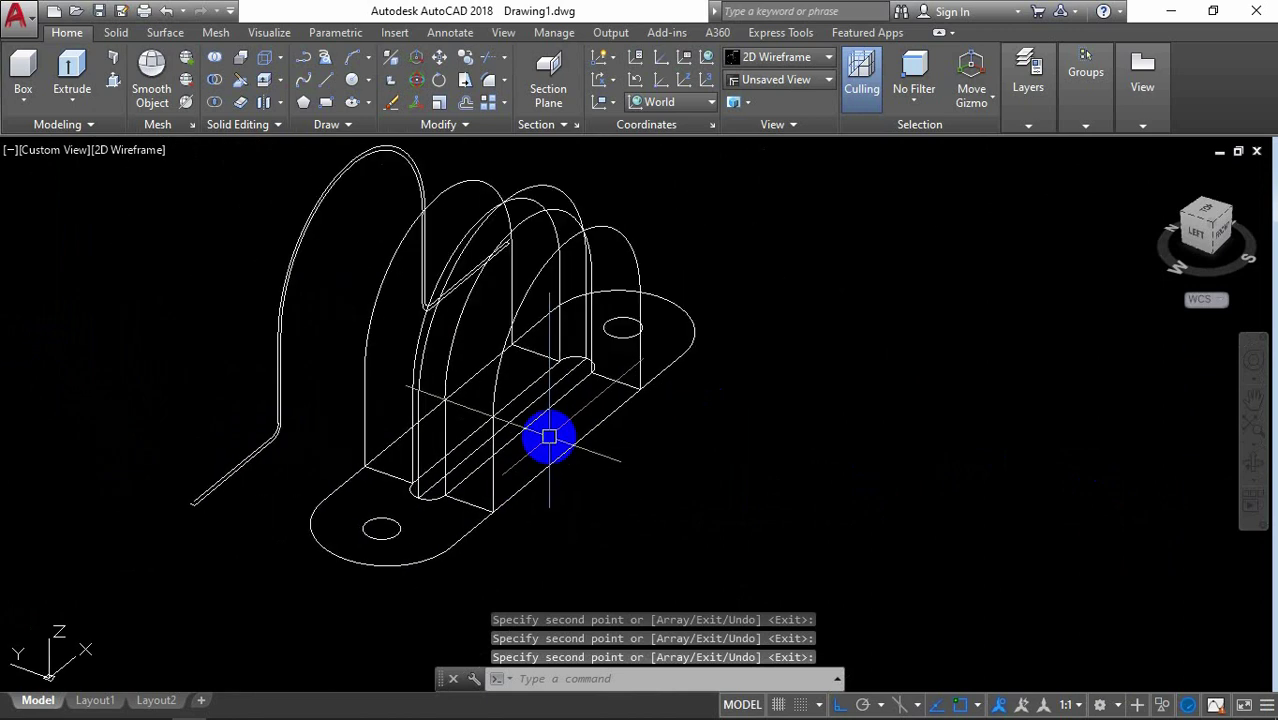
scroll(550, 436, "up", 1)
Step: Change the viewport from 2D Wireframe to the Shaded visual style and orbit to a new angle
middle_click_drag(550, 436, 674, 458)
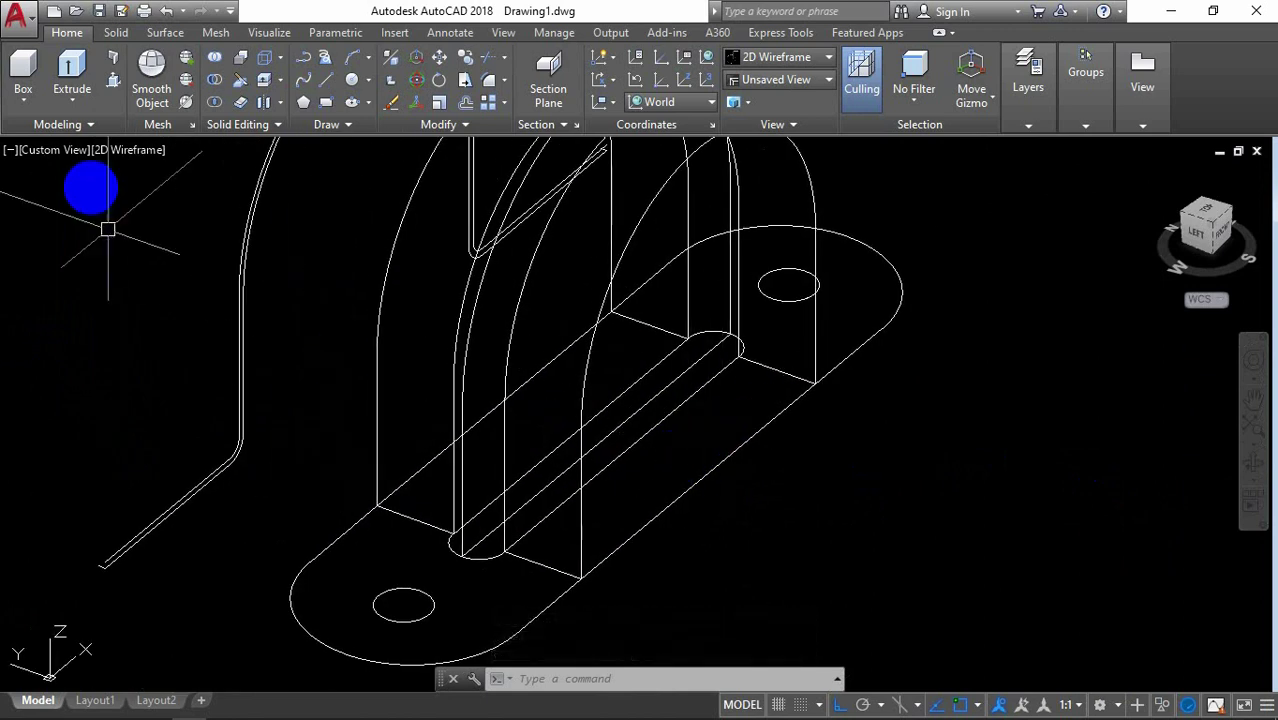
left_click(149, 152)
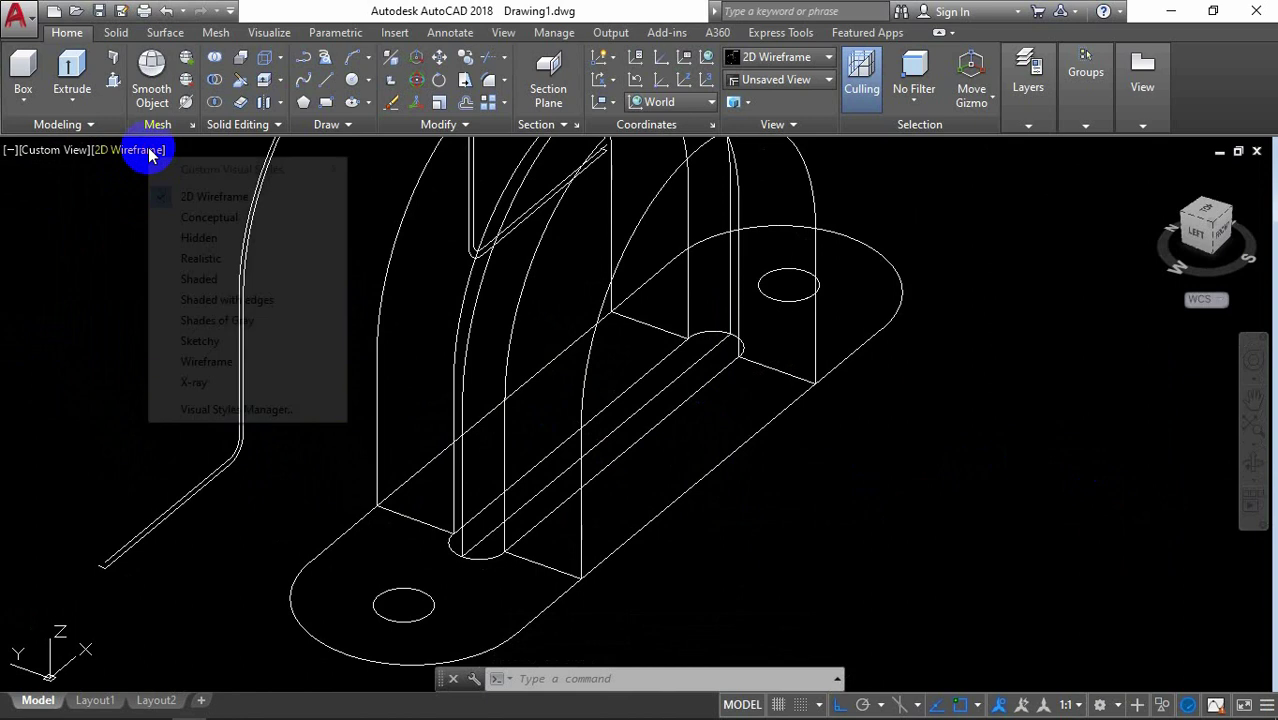
left_click(203, 279)
mouse_move(676, 362)
middle_mouse_down("shift")
mouse_move(699, 309)
mouse_move(736, 305)
mouse_move(1194, 442)
mouse_move(522, 356)
mouse_move(469, 394)
mouse_move(579, 502)
mouse_move(669, 416)
mouse_move(830, 377)
mouse_move(742, 405)
mouse_move(753, 379)
mouse_move(734, 410)
mouse_move(573, 391)
mouse_move(605, 397)
mouse_move(514, 525)
mouse_move(911, 353)
middle_mouse_up("shift")
right_click(925, 345)
left_click(975, 357)
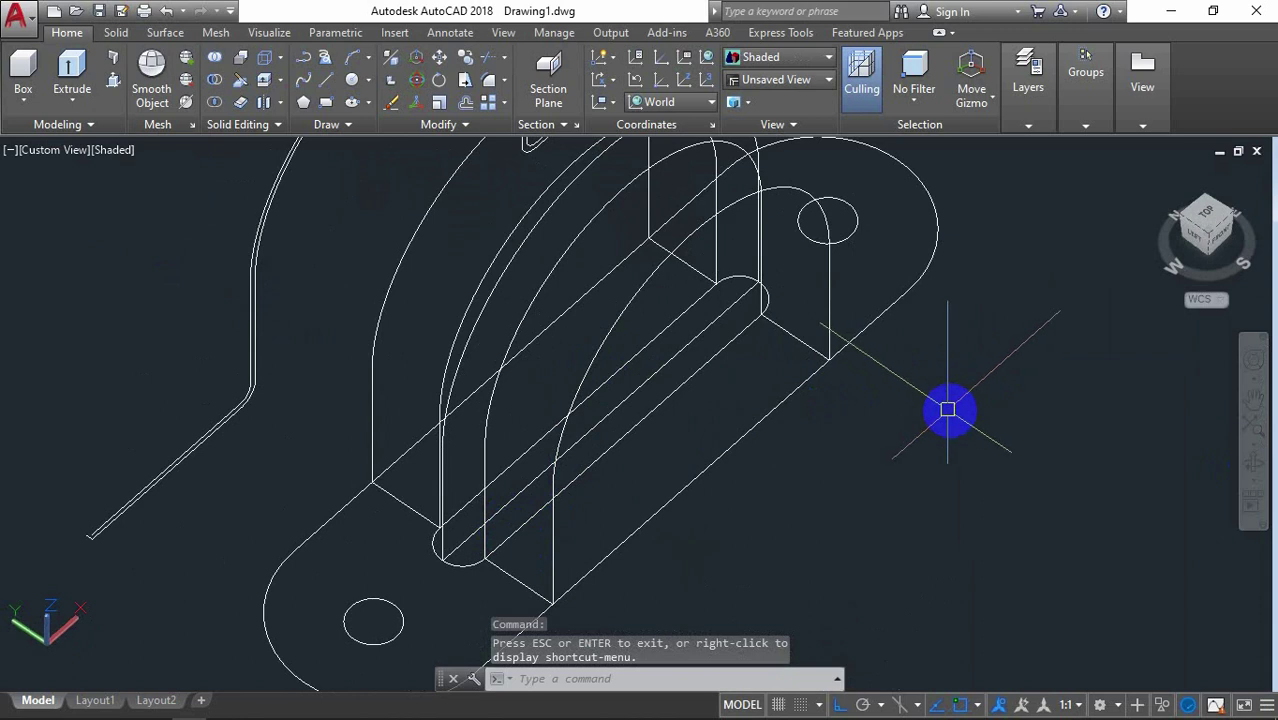
Step: Start a loft and select the band's three cross sections
type("loft")
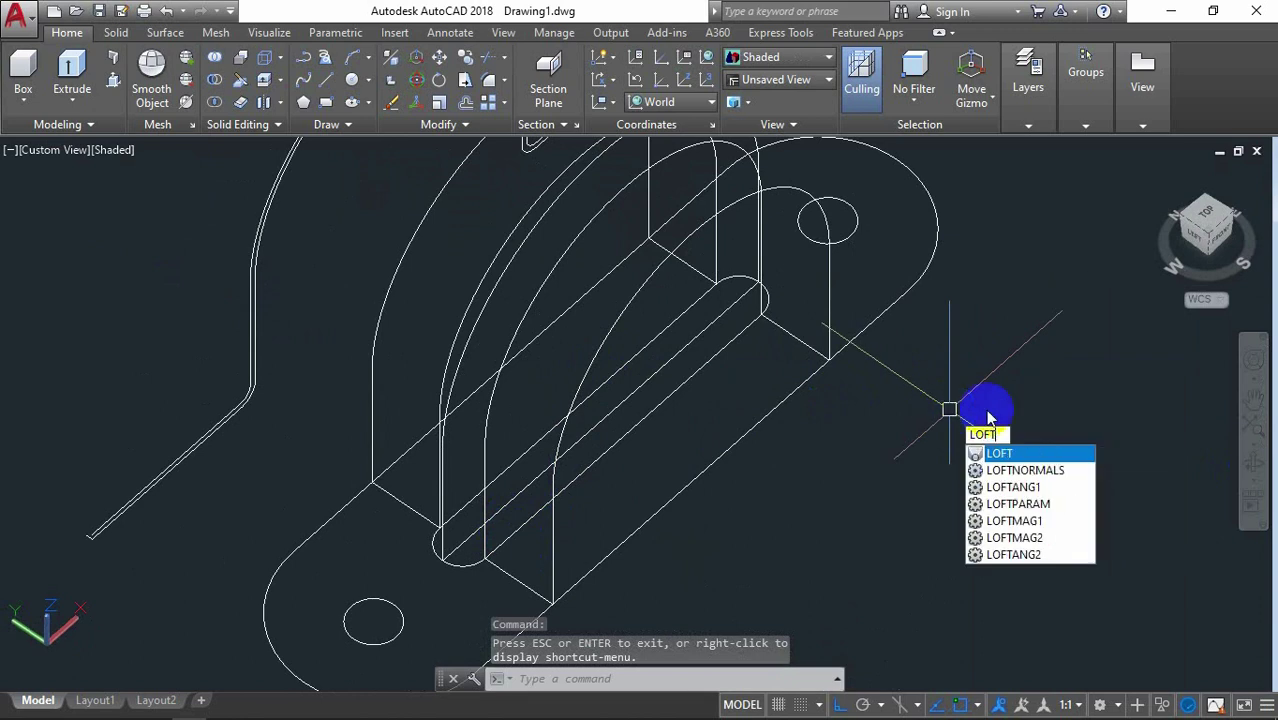
left_click(1038, 455)
scroll(440, 540, "up", 2)
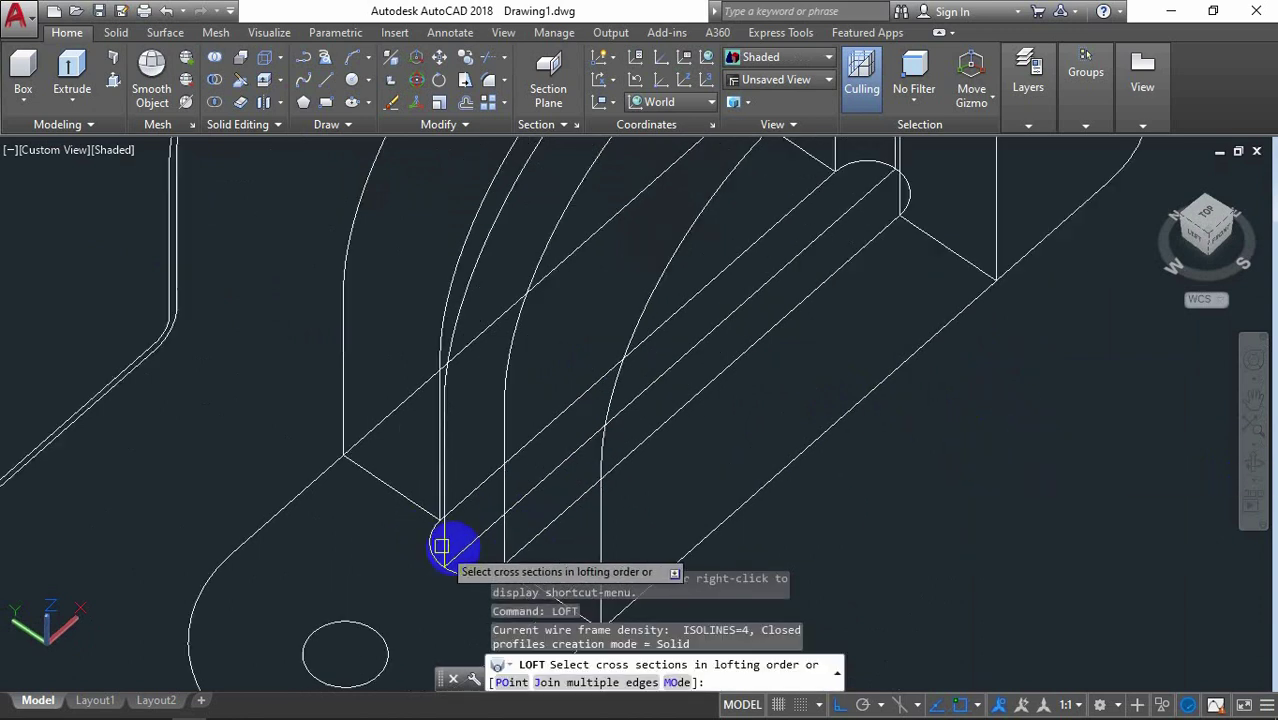
left_click(503, 493)
left_click(445, 530)
scroll(440, 515, "up", 2)
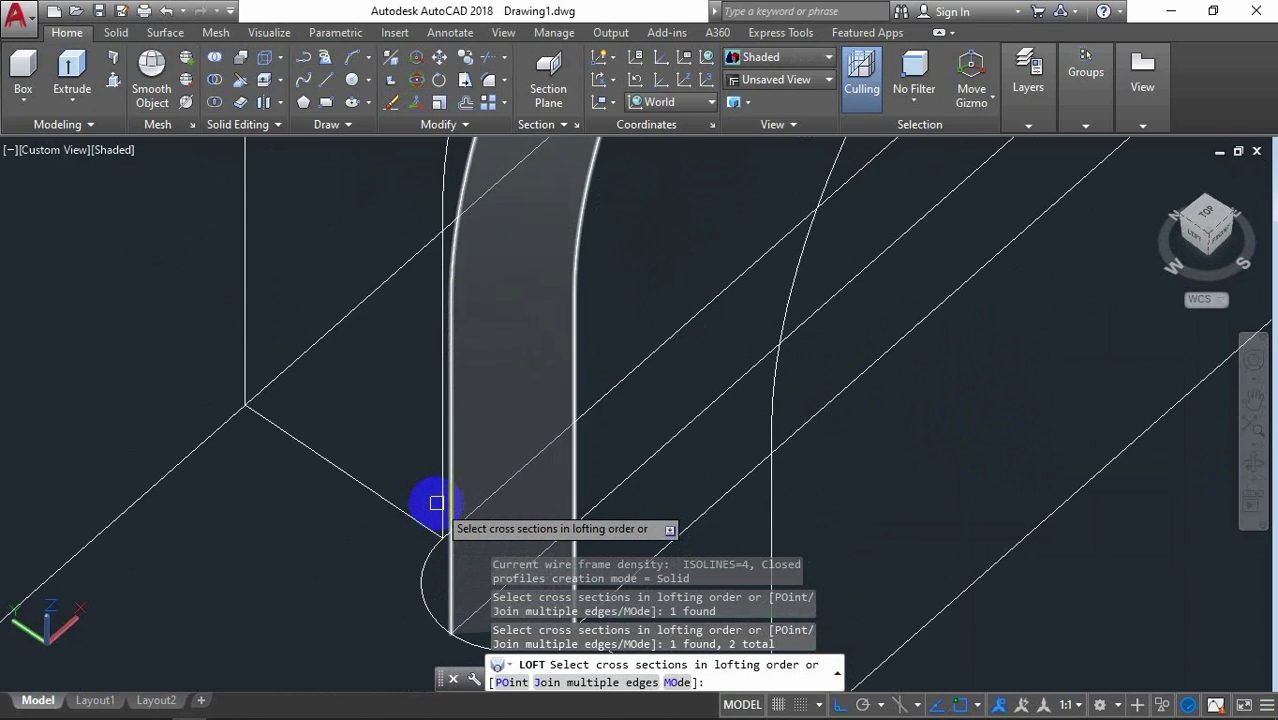
left_click(437, 494)
scroll(471, 431, "down", 3)
scroll(471, 431, "down", 2)
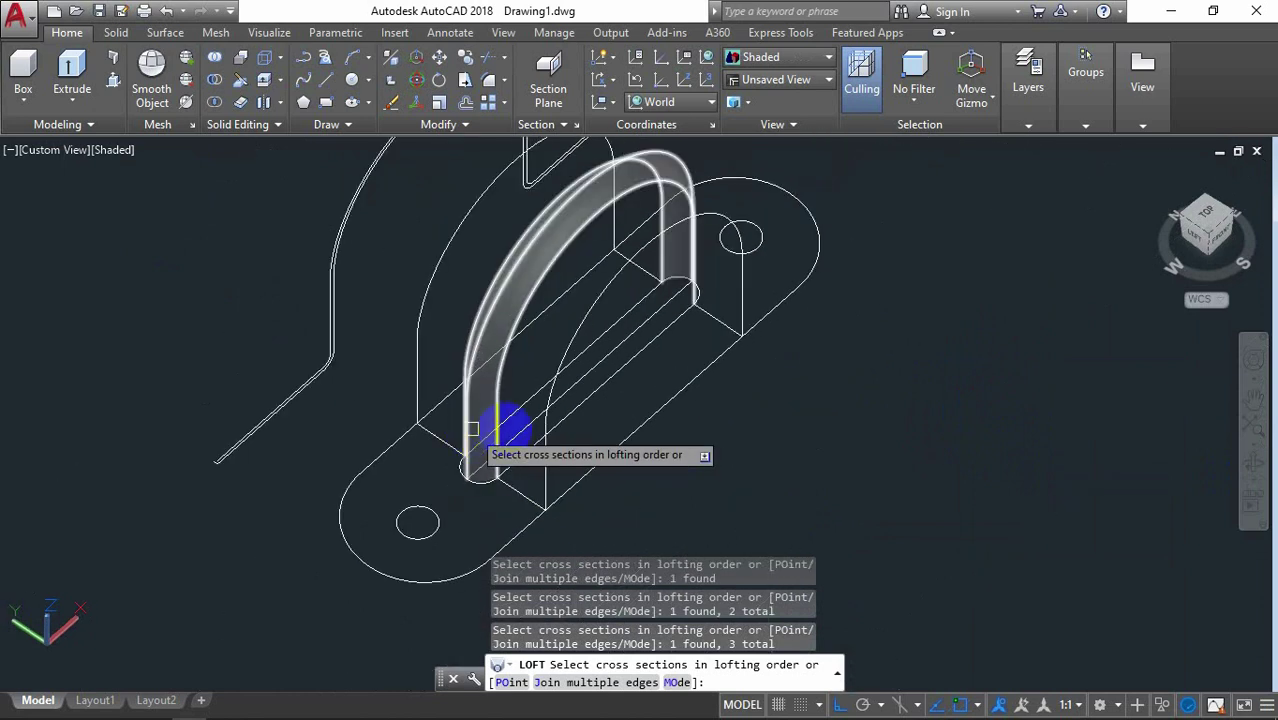
right_click(937, 294)
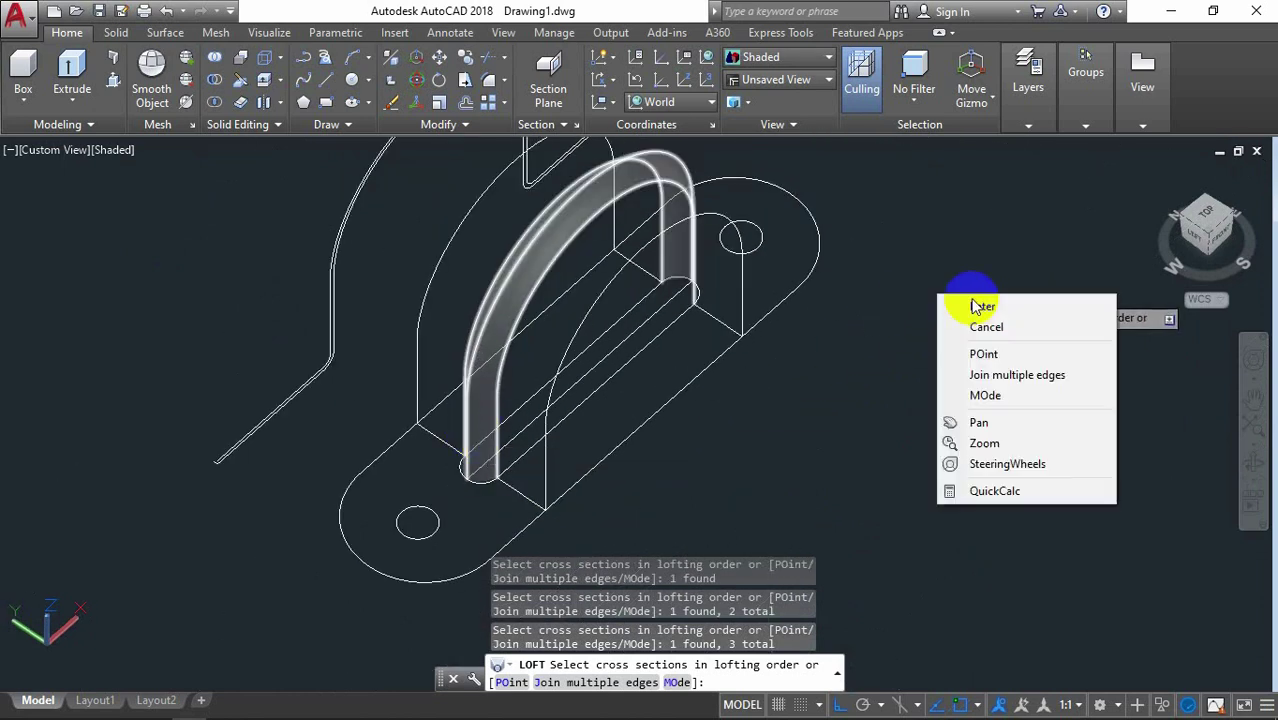
left_click(1027, 307)
Step: Use the Guides option with the two arc curves to complete the solid arched band
left_click(1097, 356)
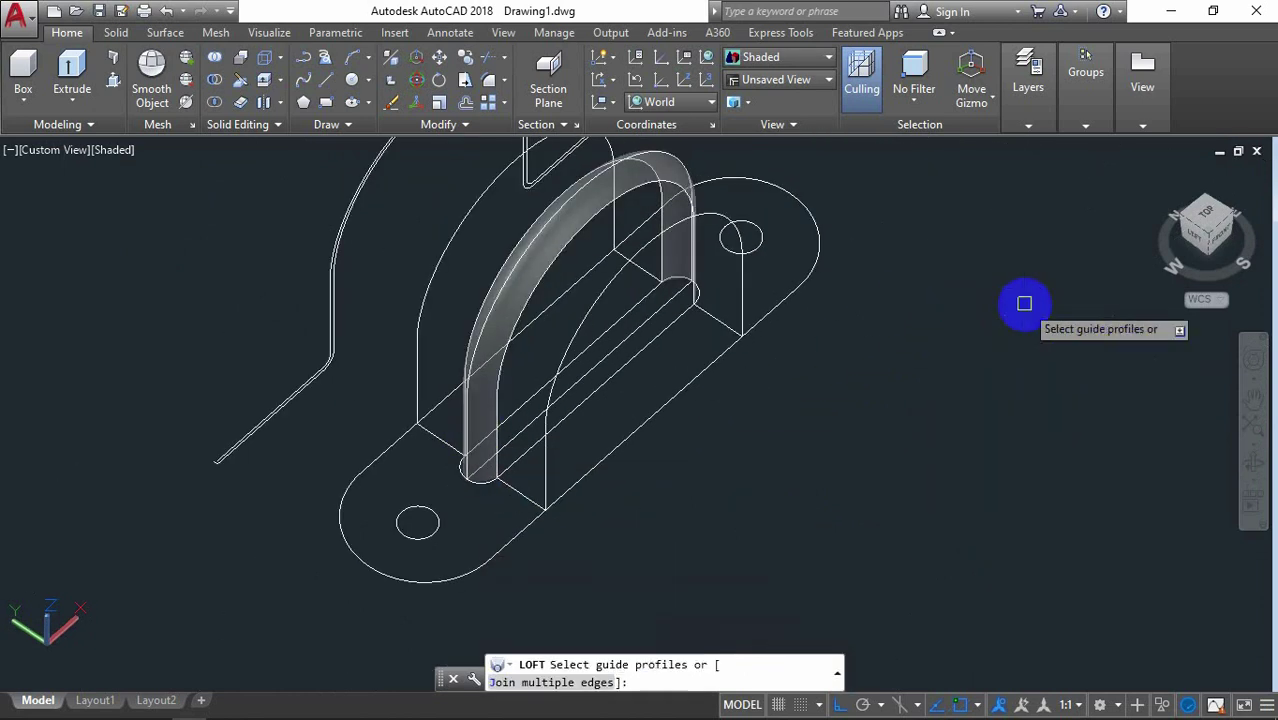
scroll(705, 280, "up", 3)
scroll(699, 318, "up", 3)
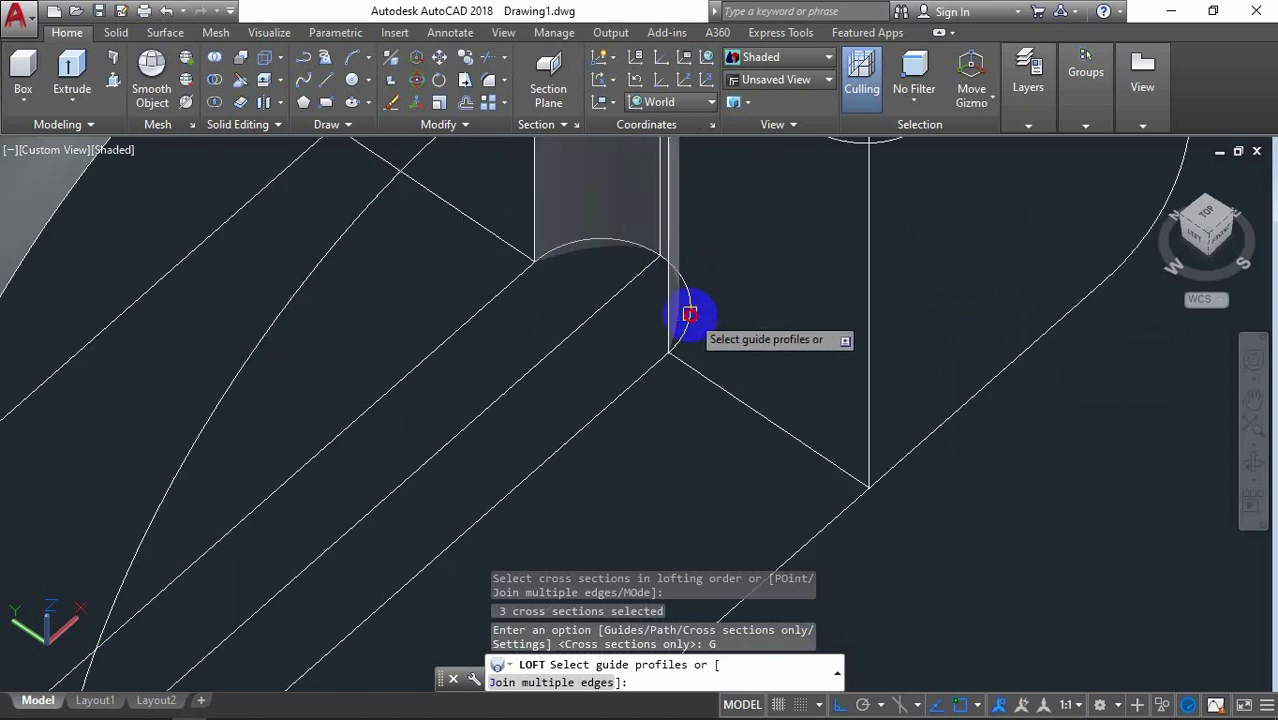
left_click(689, 315)
scroll(736, 294, "down", 3)
scroll(665, 379, "down", 3)
scroll(500, 500, "up", 3)
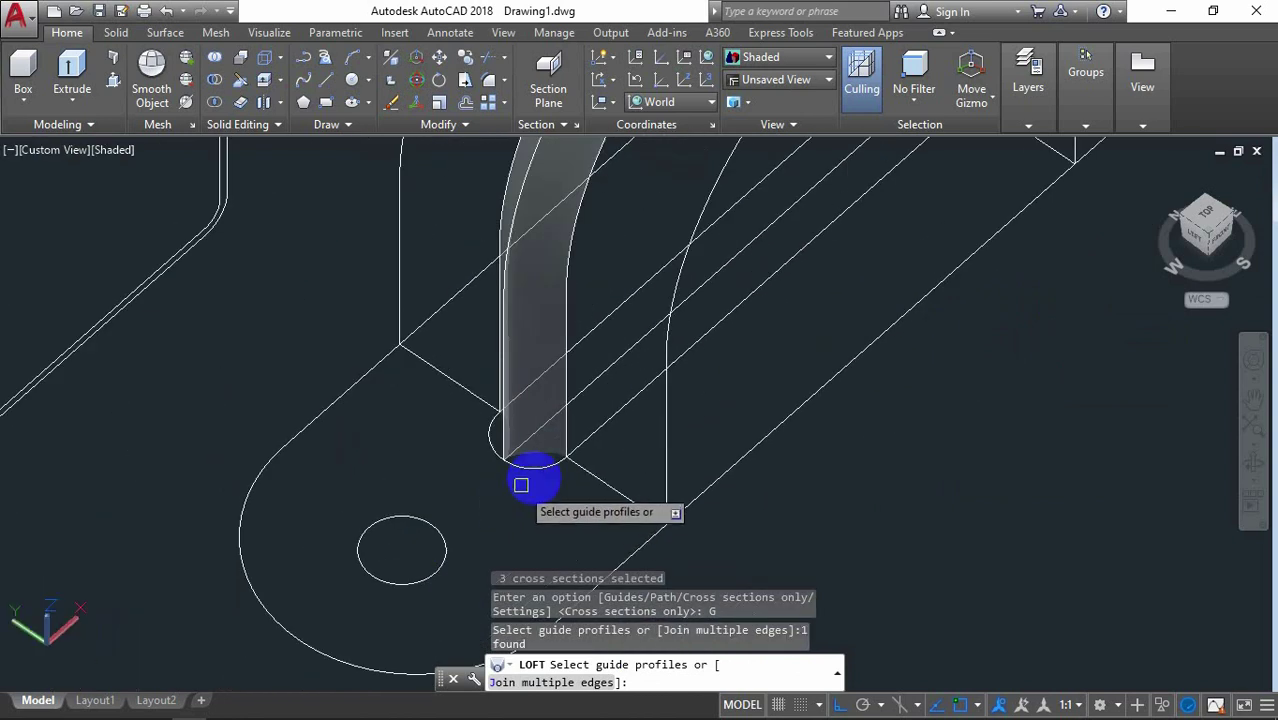
left_click(532, 473)
scroll(600, 470, "down", 3)
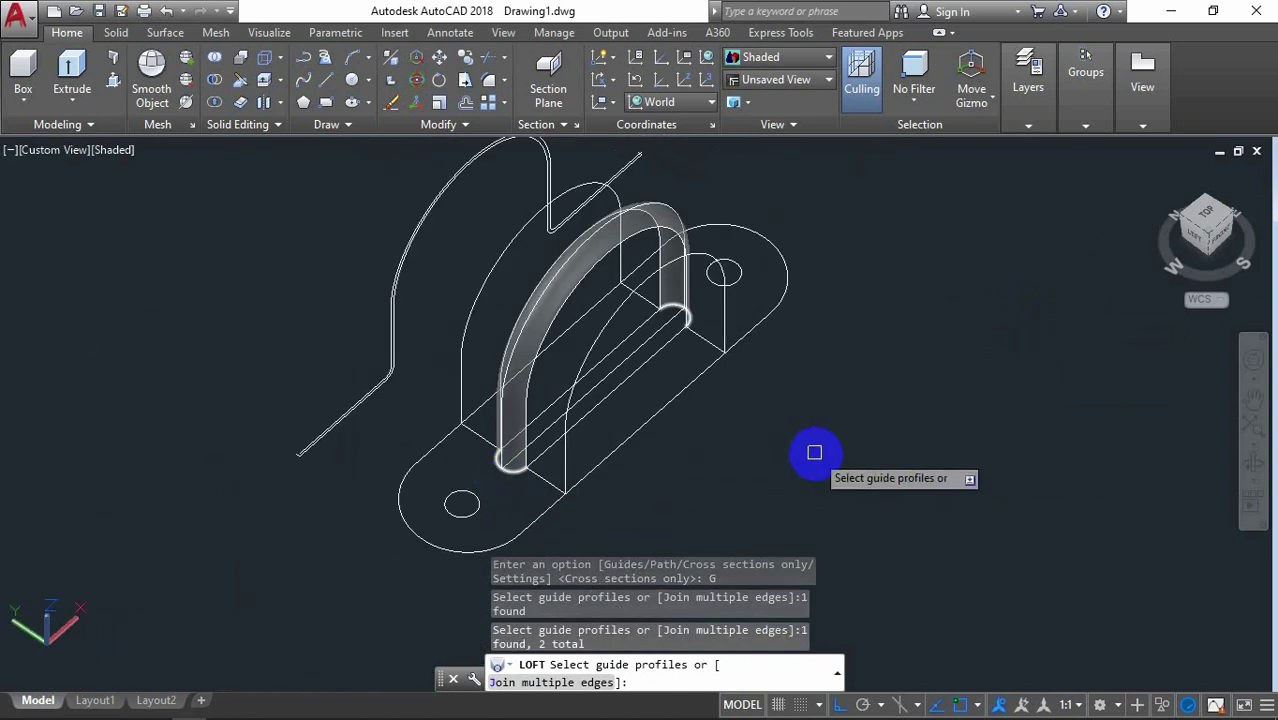
scroll(892, 376, "up", 2)
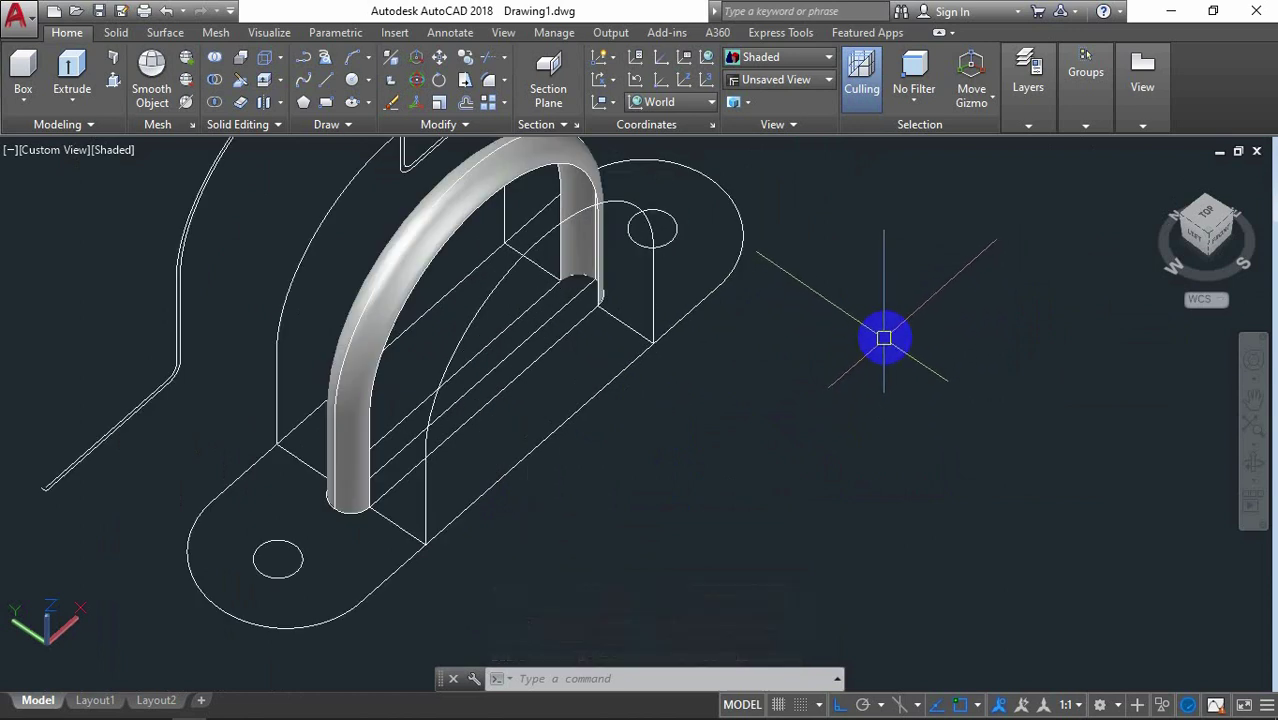
Step: Loft between two more cross sections using the Cross sections only option
right_click(901, 252)
left_click(940, 266)
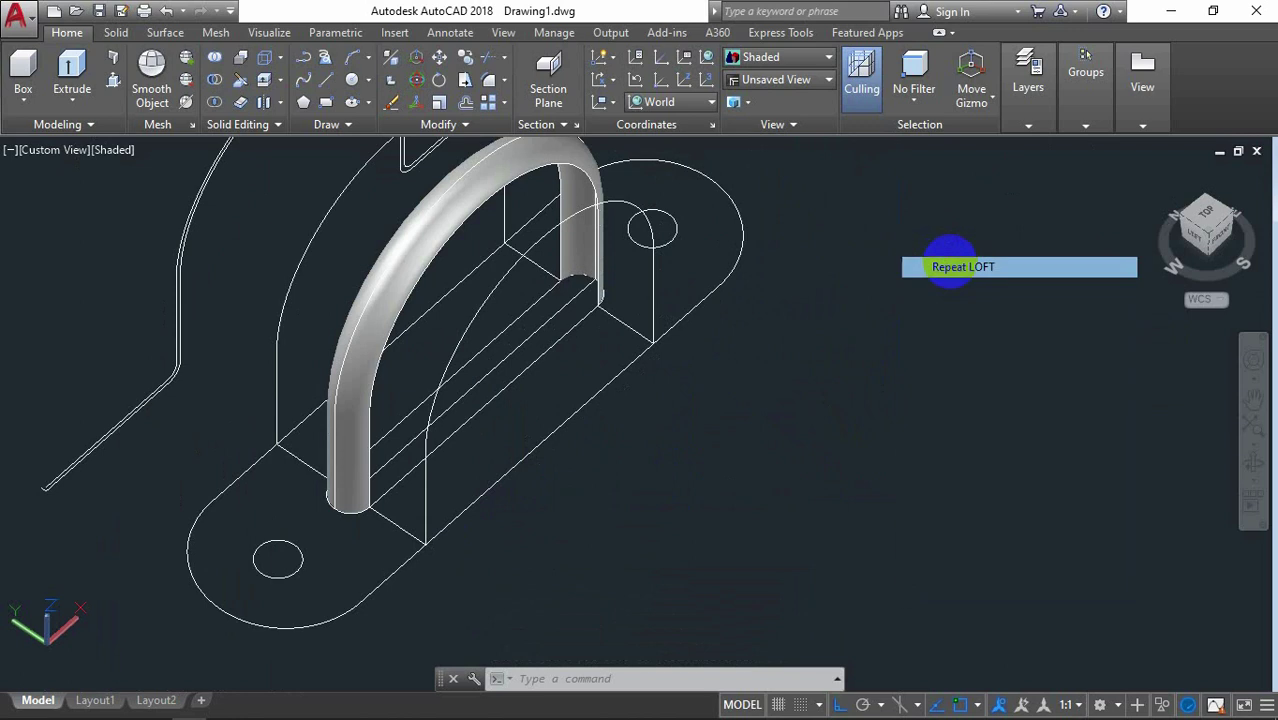
scroll(375, 512, "up", 2)
left_click(371, 494)
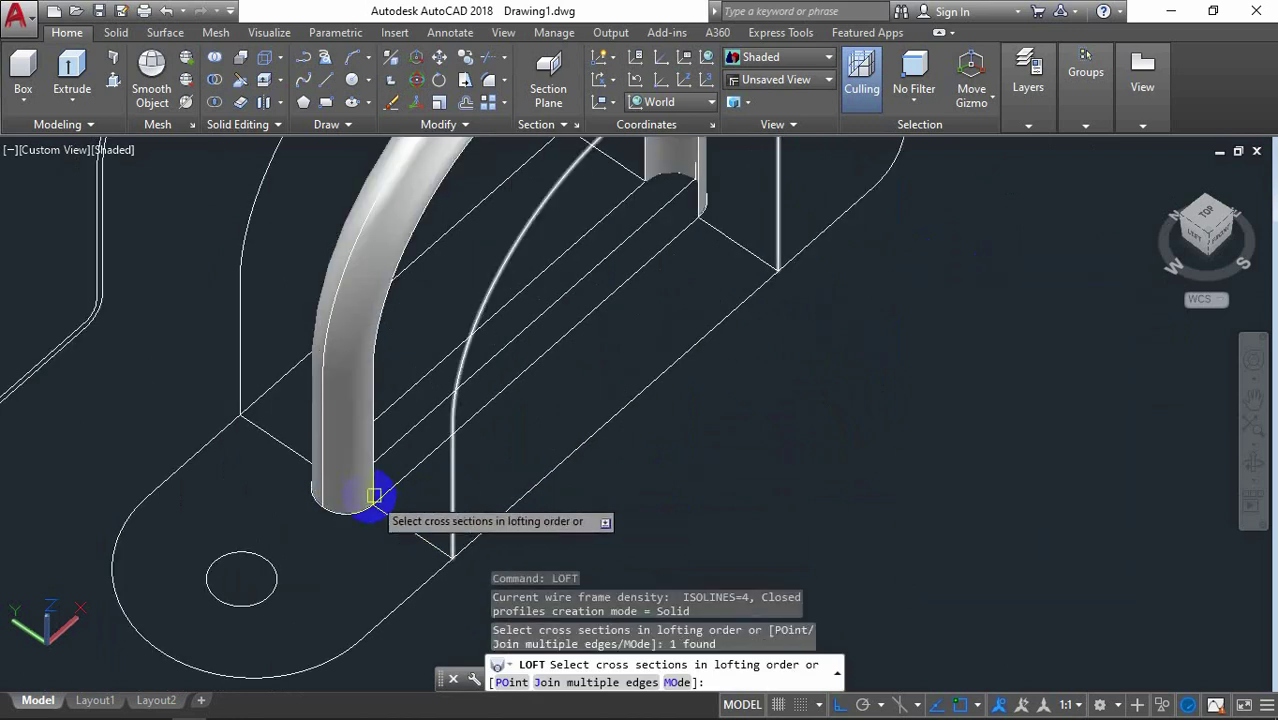
scroll(371, 494, "up", 3)
left_click(378, 484)
scroll(551, 448, "down", 4)
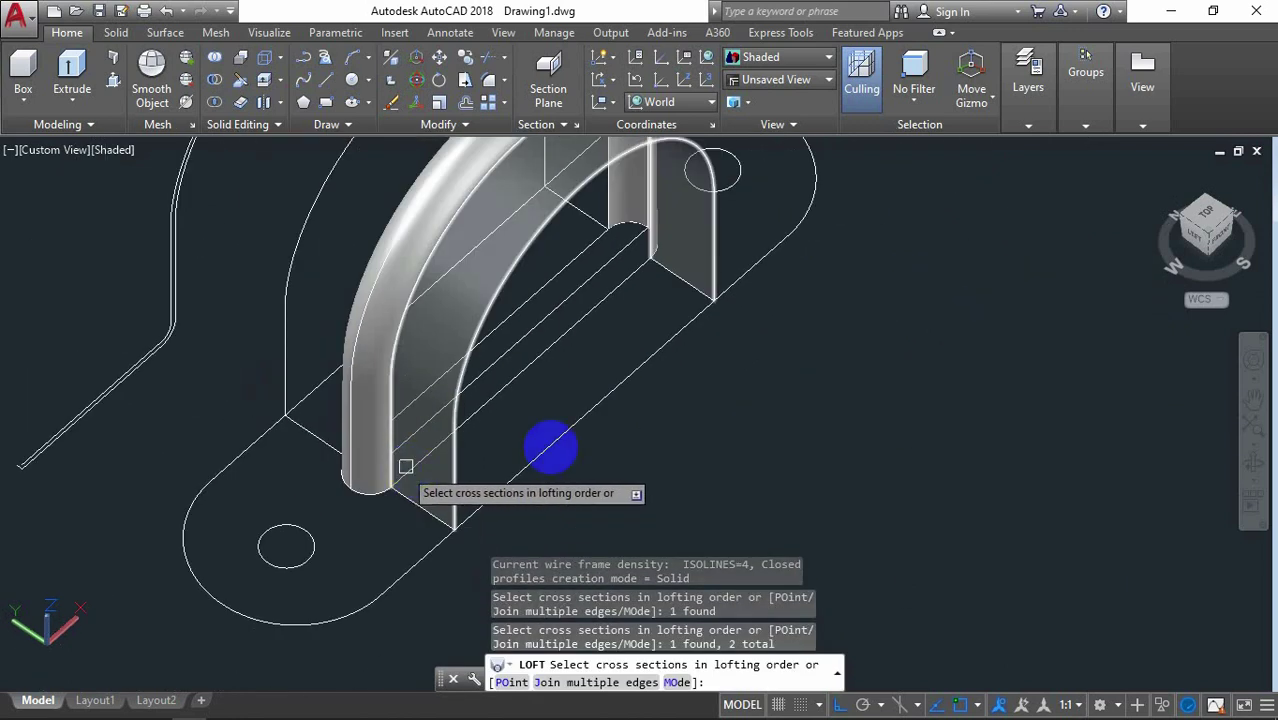
right_click(862, 358)
left_click(884, 367)
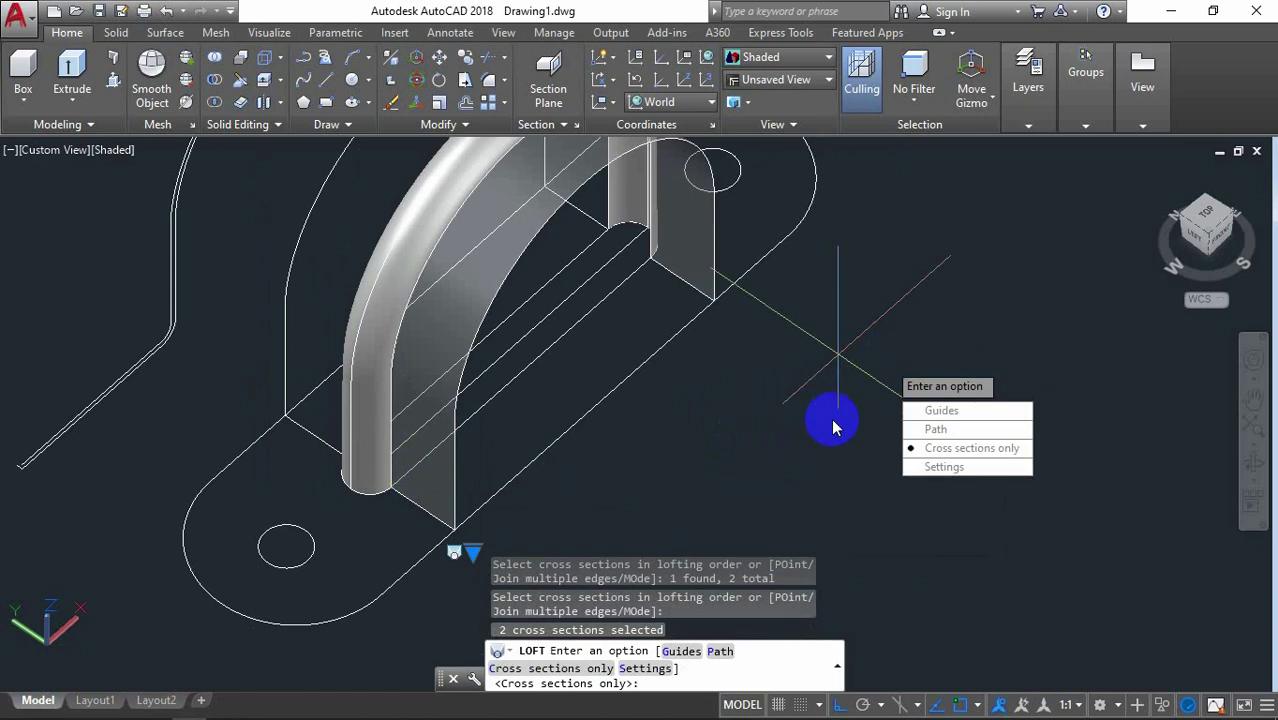
left_click(927, 447)
scroll(605, 366, "down", 3)
scroll(616, 368, "down", 2)
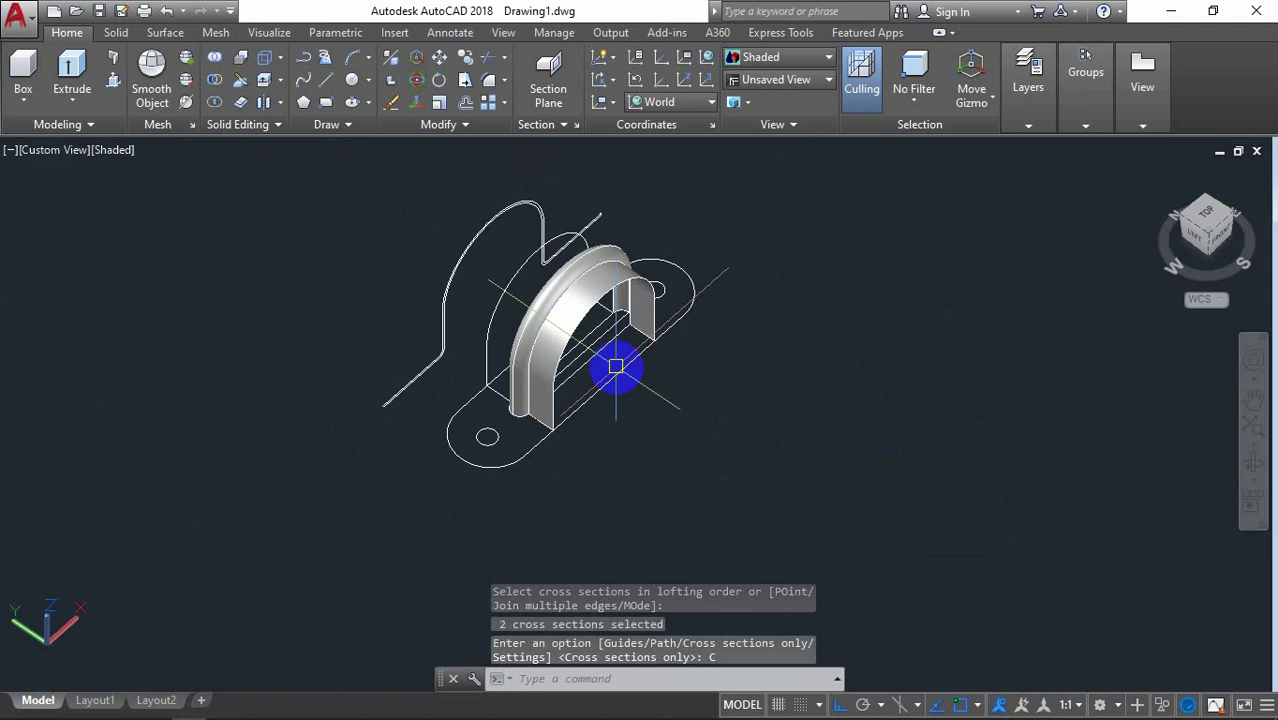
scroll(616, 368, "up", 2)
scroll(513, 456, "up", 1)
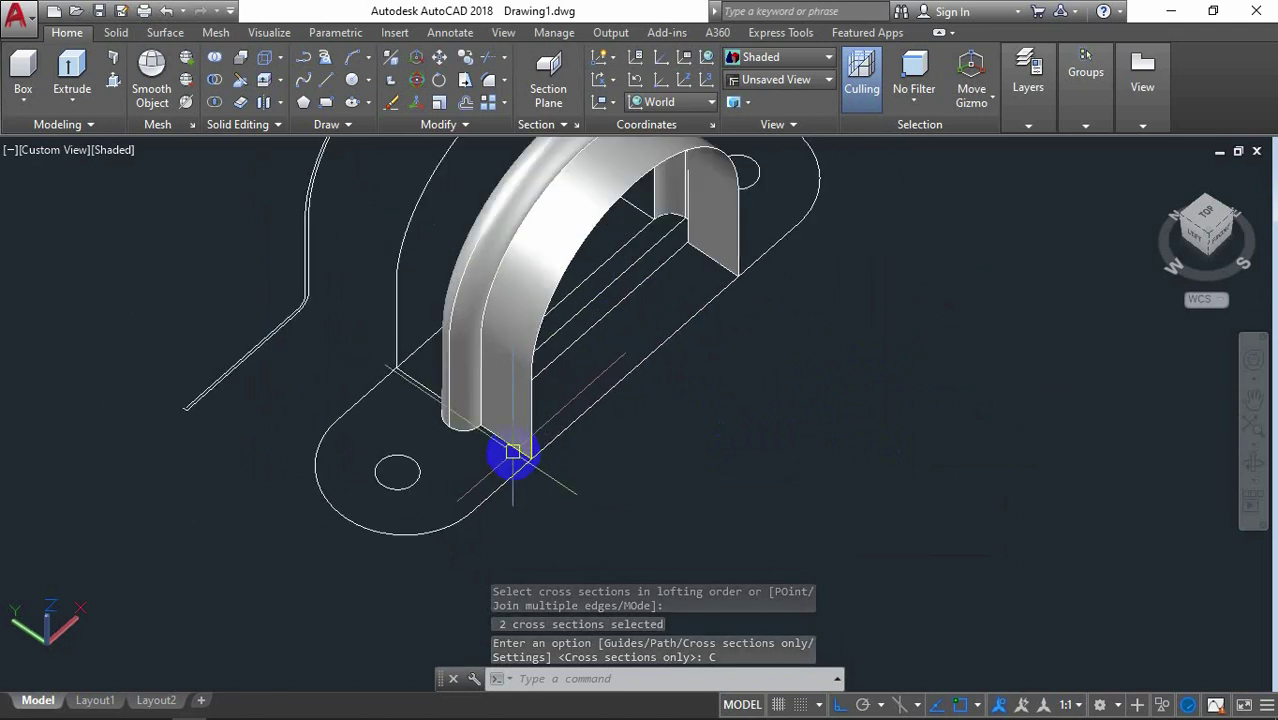
scroll(513, 456, "down", 1)
scroll(516, 453, "up", 1)
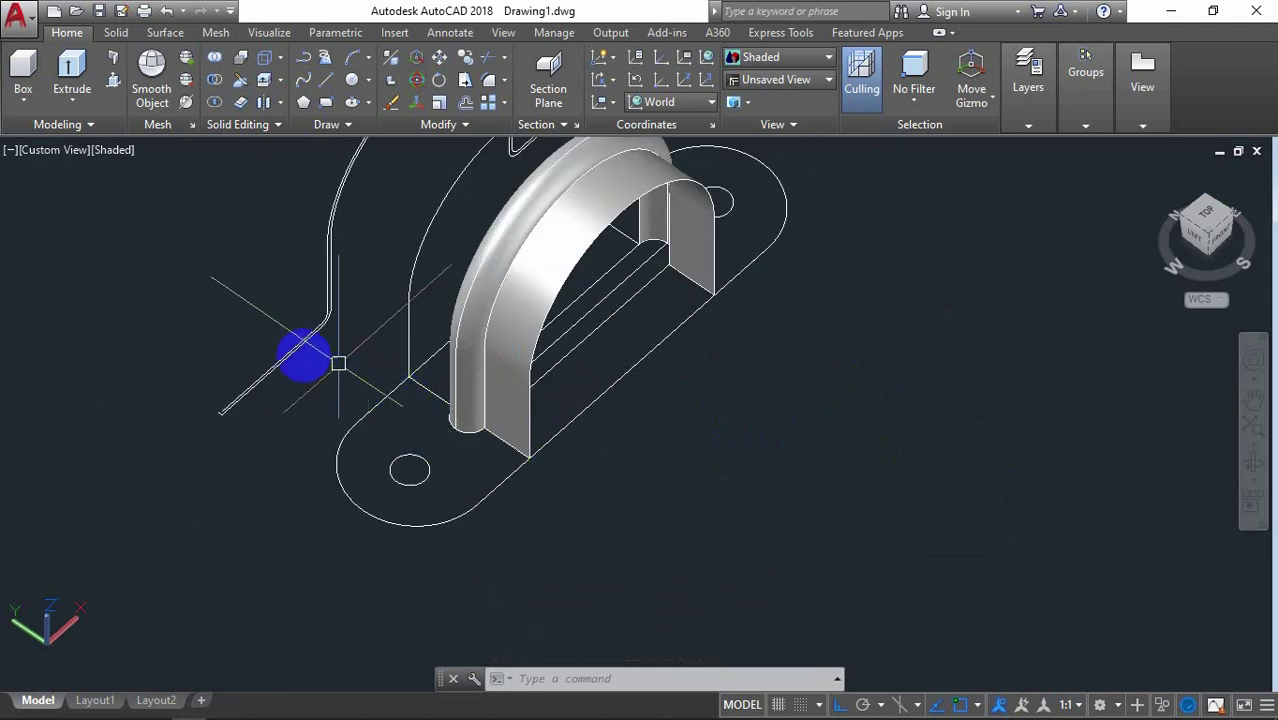
Step: Repeat the loft through the two arch cross sections to widen the band
right_click(945, 268)
left_click(995, 280)
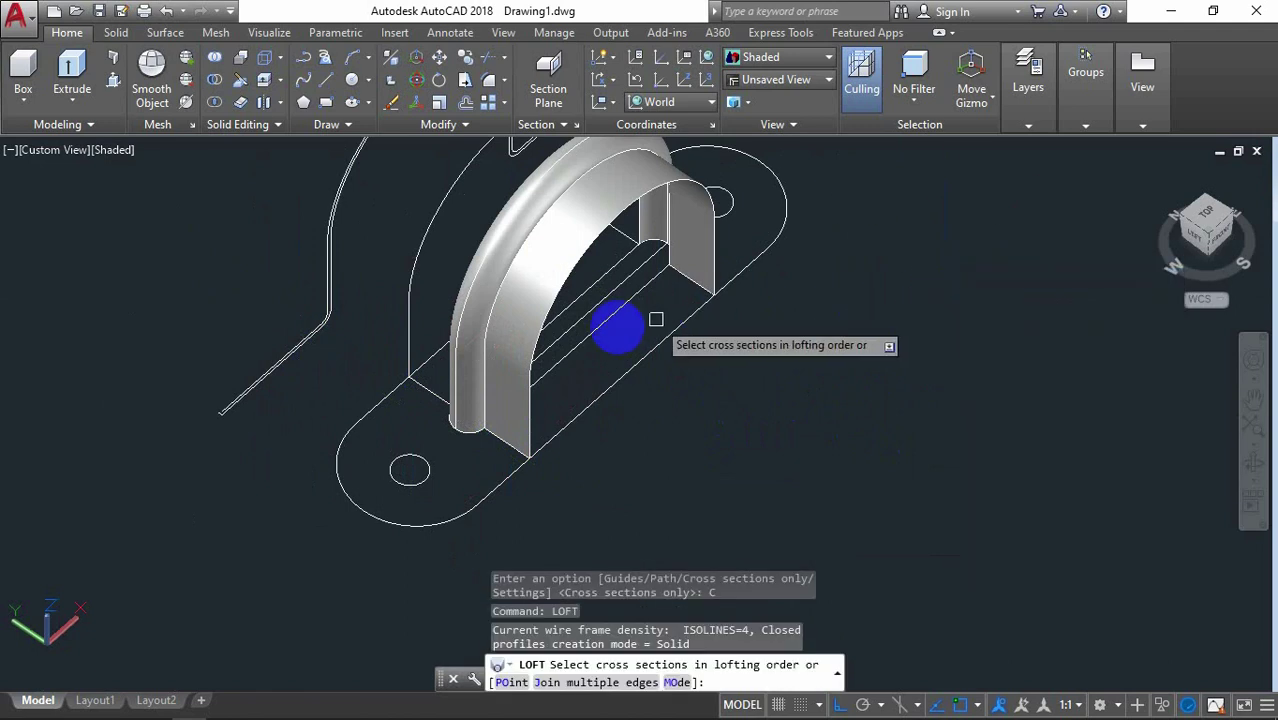
scroll(607, 328, "down", 1)
scroll(625, 270, "up", 2)
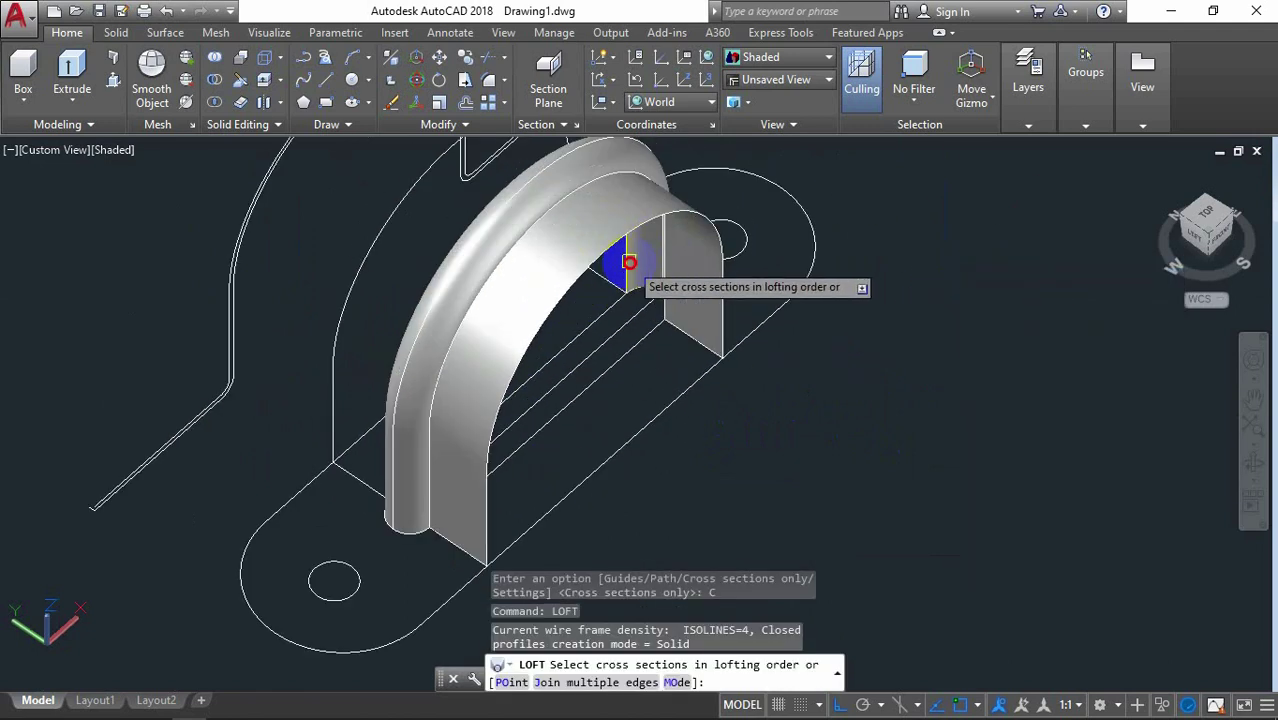
left_click(629, 262)
left_click(352, 263)
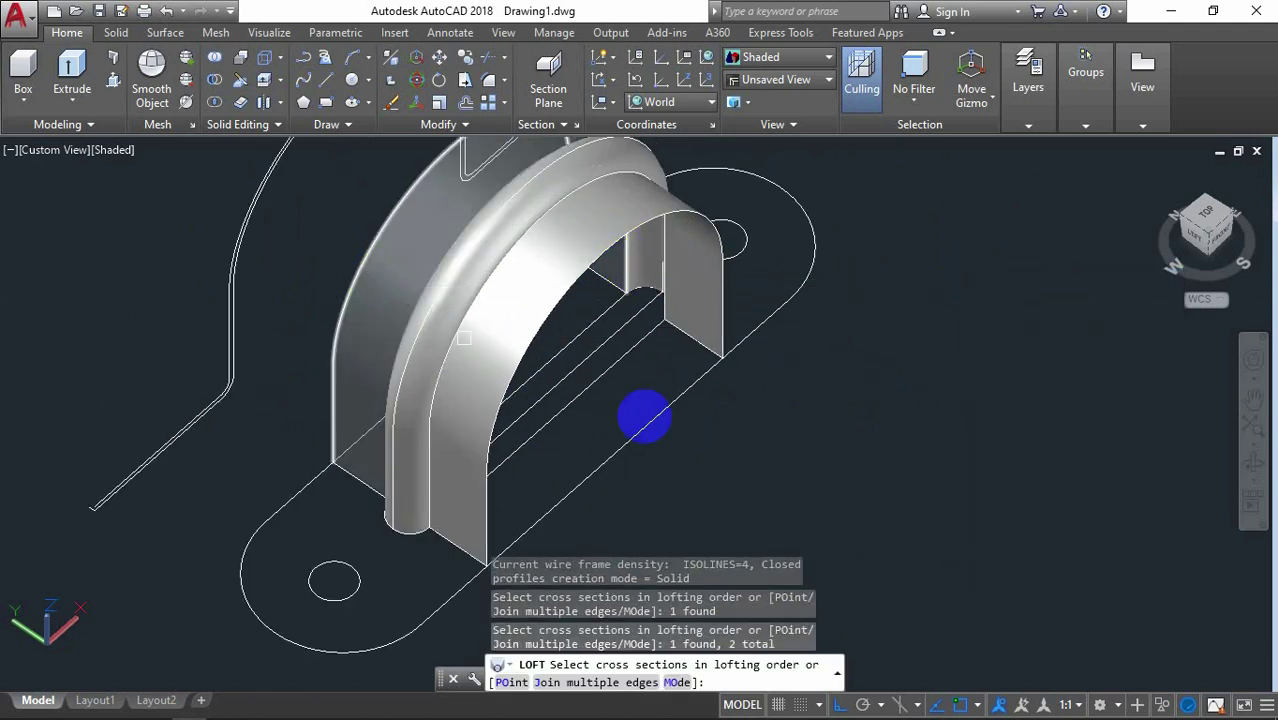
right_click(868, 463)
scroll(866, 460, "down", 1)
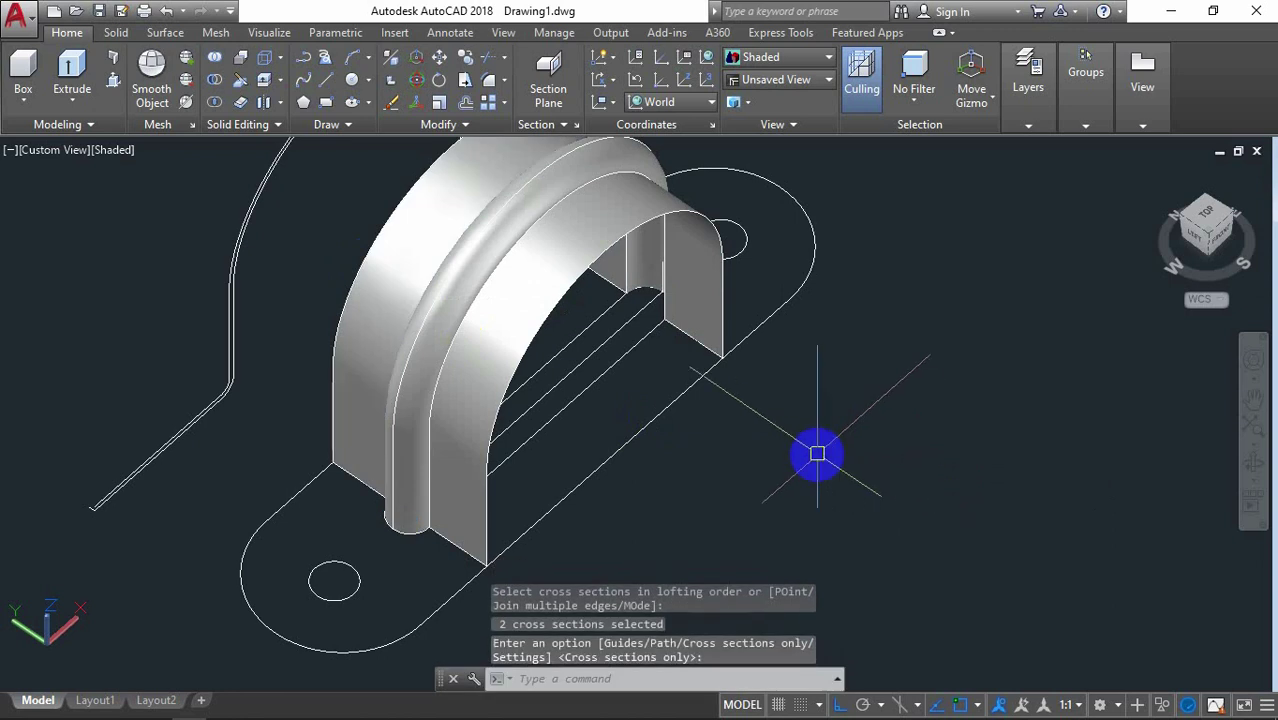
scroll(819, 451, "down", 1)
left_click(1256, 477)
Step: Press-pull the left holed base tab up 0.5 into a solid plate
mouse_move(884, 462)
left_mouse_down()
mouse_move(545, 425)
mouse_move(544, 523)
mouse_move(685, 414)
mouse_move(842, 379)
mouse_move(813, 422)
mouse_move(830, 348)
mouse_move(824, 379)
mouse_move(799, 388)
left_mouse_up()
scroll(815, 320, "up", 2)
right_click(850, 259)
left_click(893, 263)
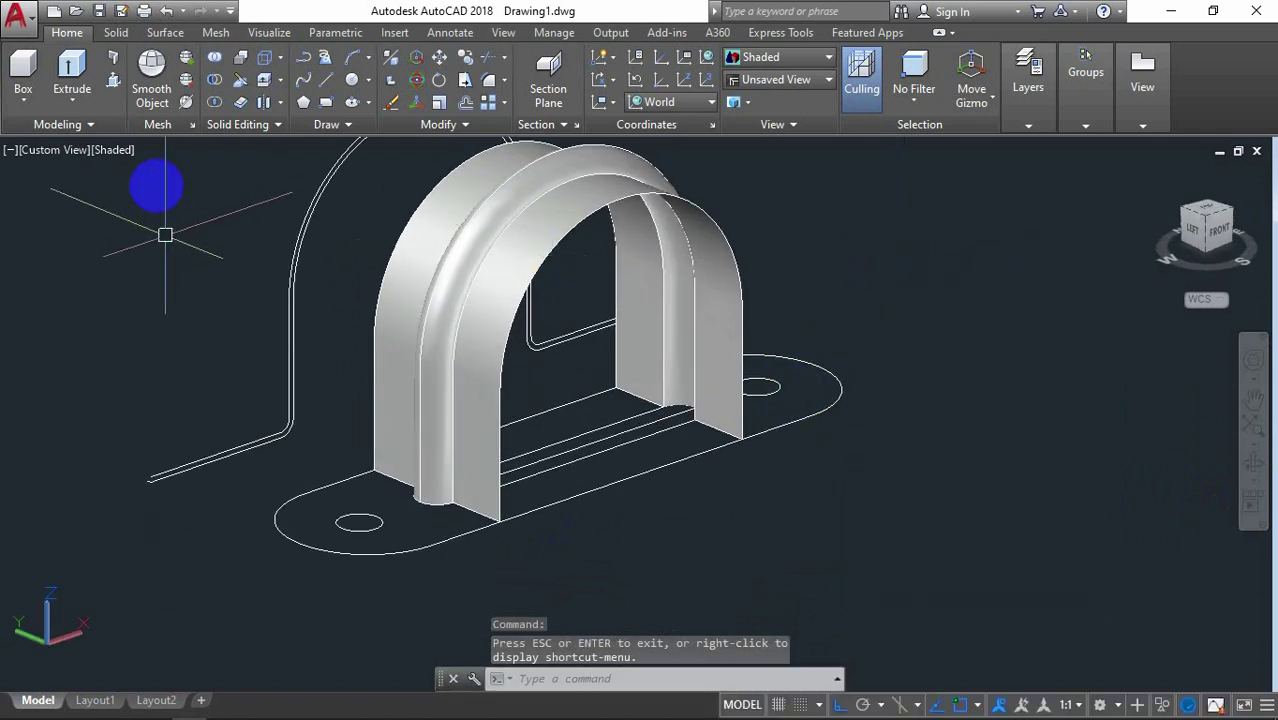
left_click(113, 85)
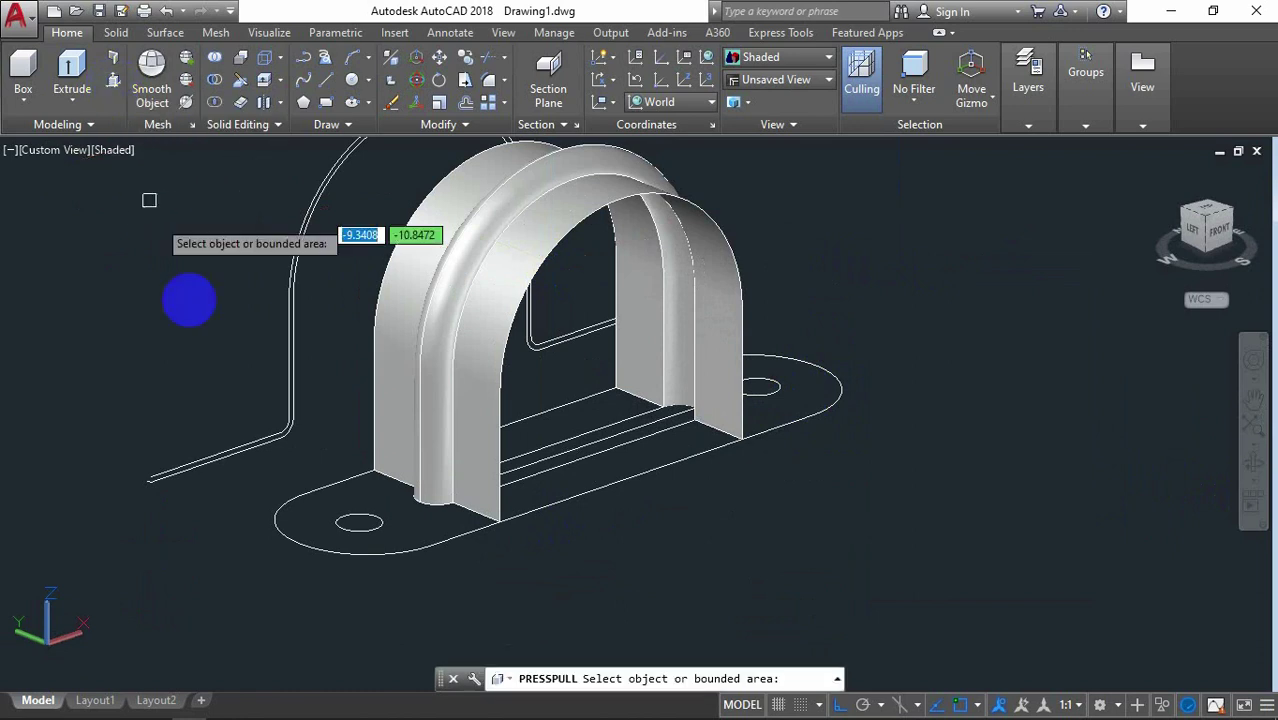
left_click(405, 535)
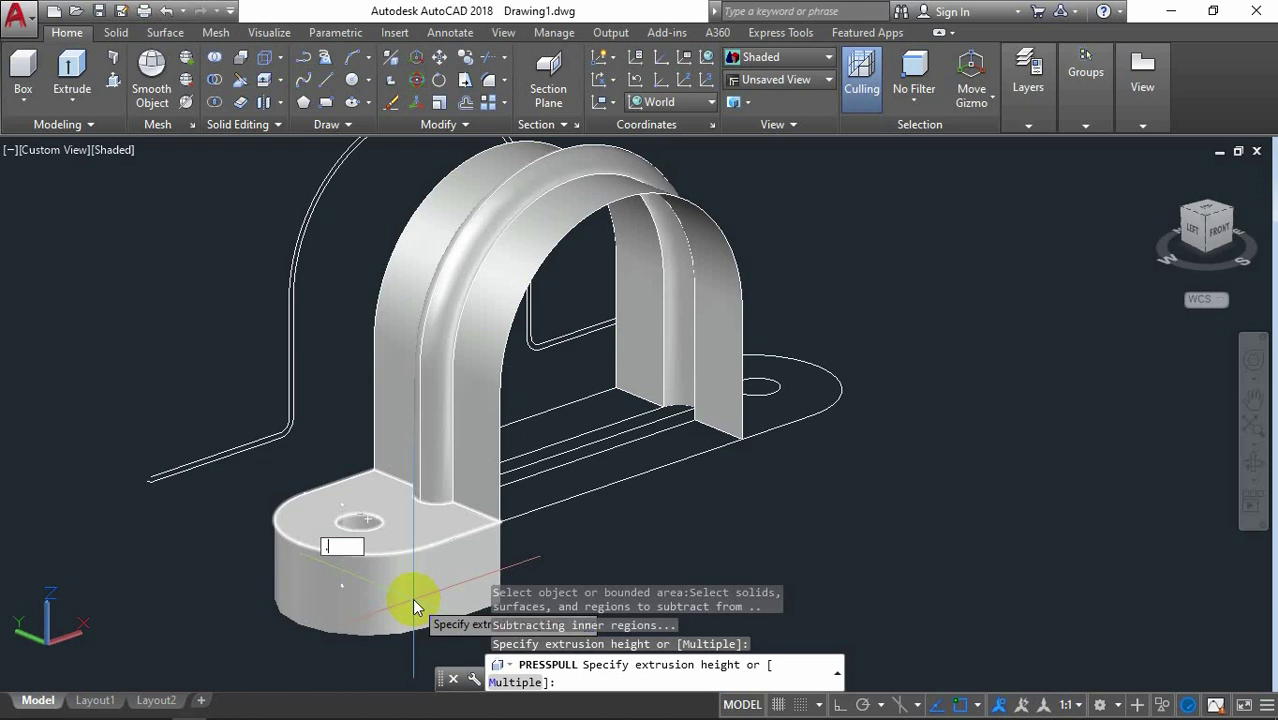
type("5")
key("Return")
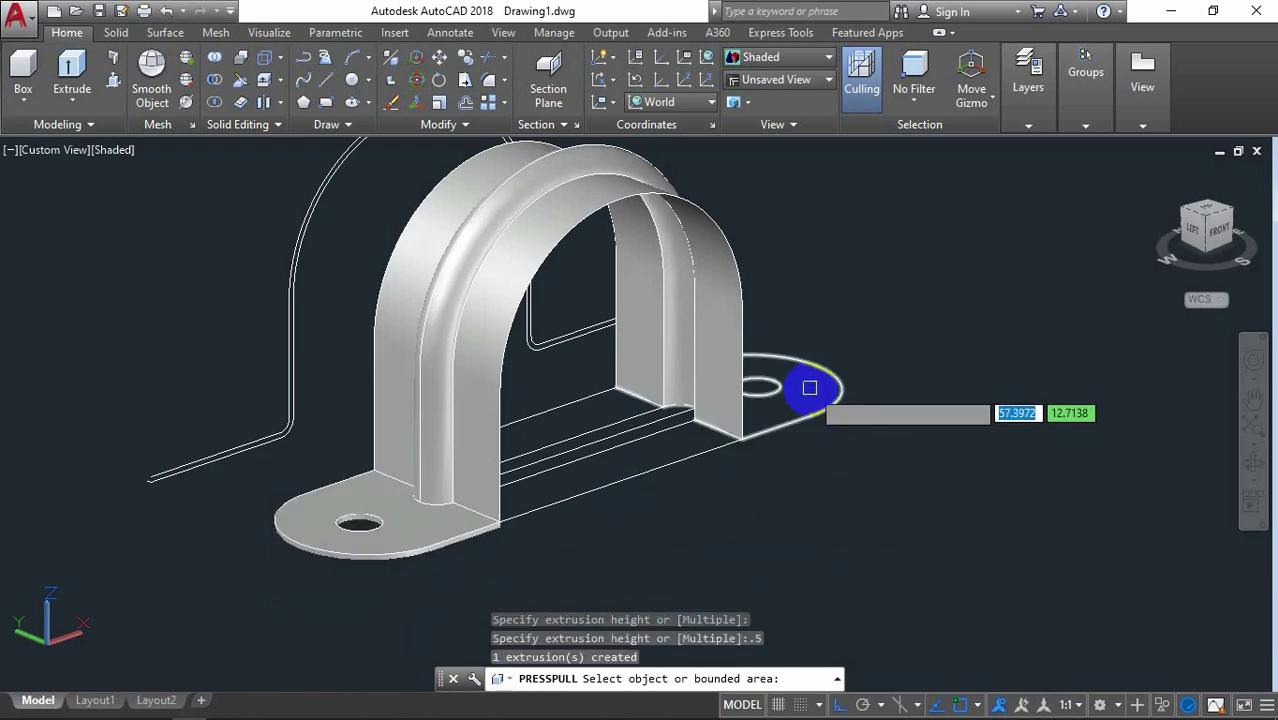
Step: Press-pull the right base tab up by the same 0.5 height
left_click(809, 388)
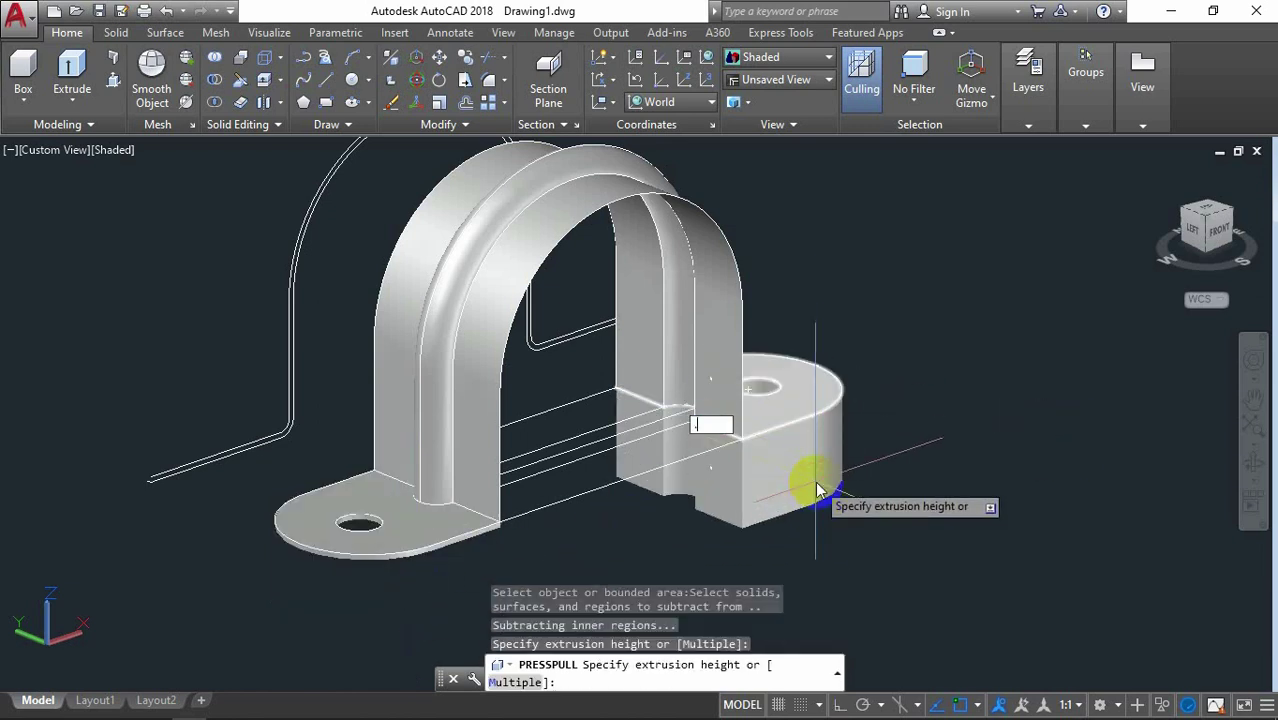
type(".5")
key("Return")
key("Return")
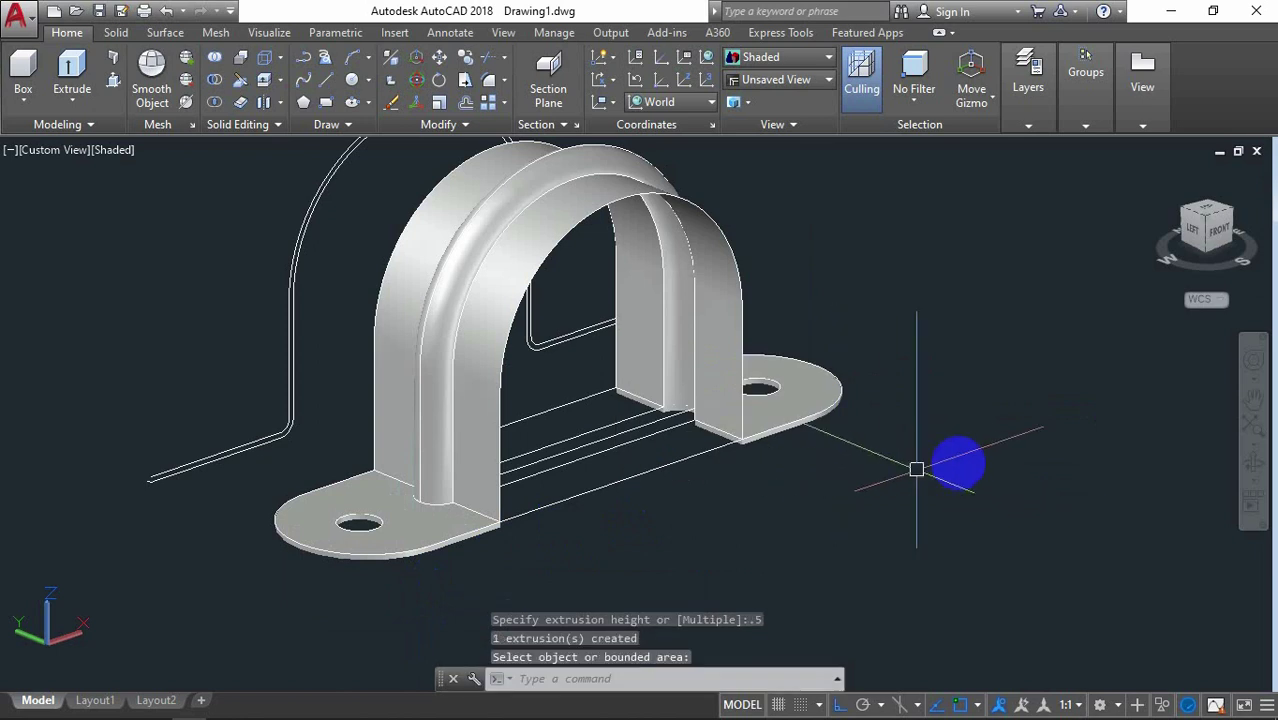
left_click(1252, 459)
Step: Thicken the three lofted arch surfaces by 0.5 into solid walls
mouse_move(947, 456)
left_mouse_down()
mouse_move(722, 428)
mouse_move(683, 488)
mouse_move(759, 502)
mouse_move(822, 474)
mouse_move(770, 491)
left_mouse_up()
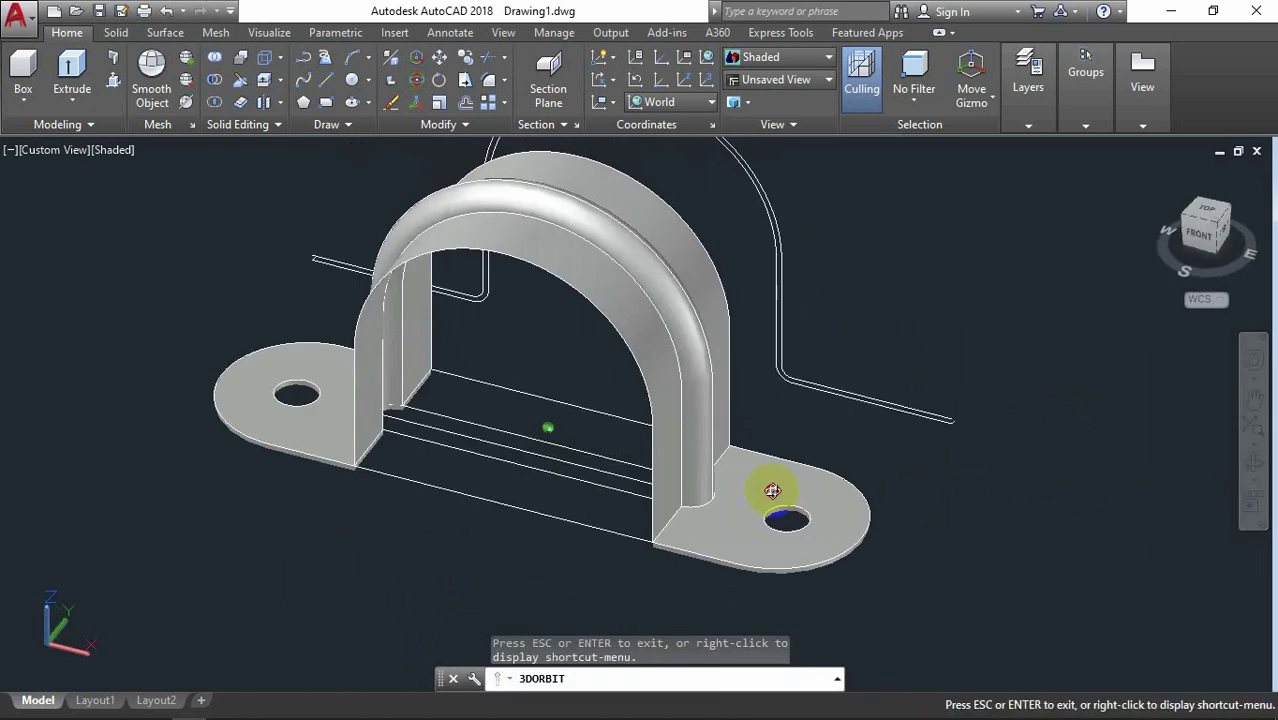
scroll(772, 490, "up", 1)
right_click(1004, 206)
left_click(1030, 214)
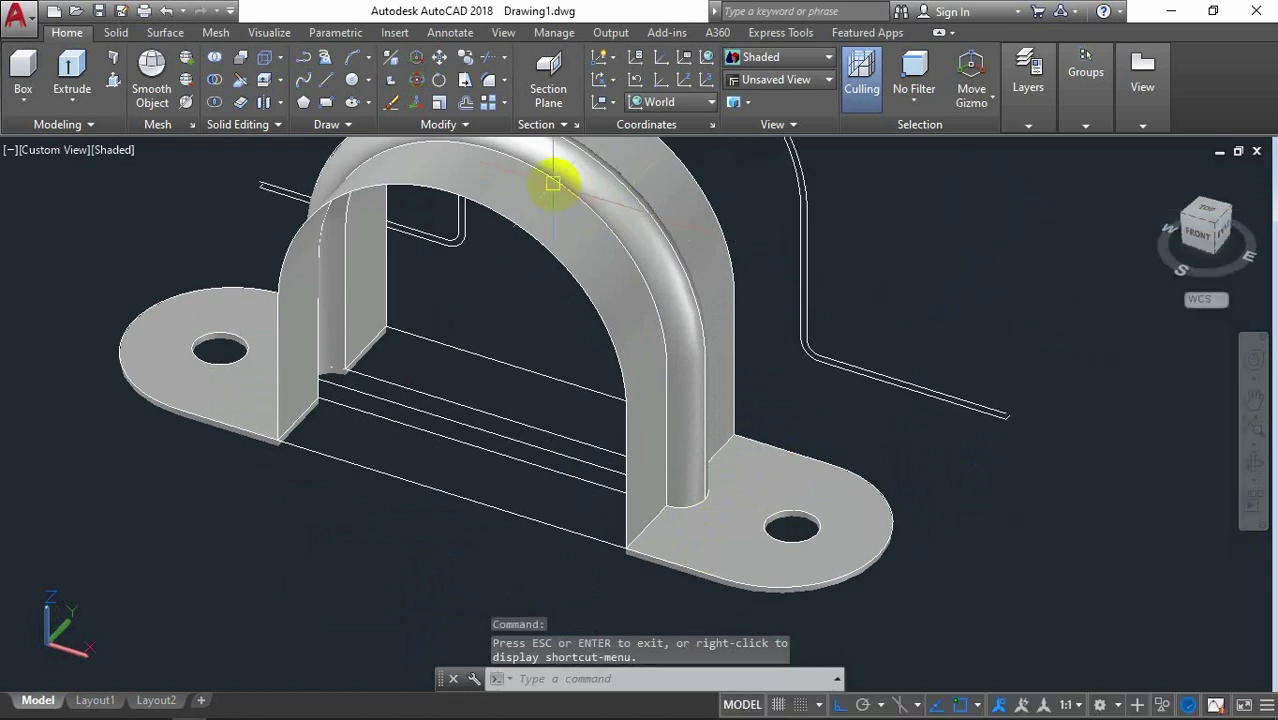
left_click(240, 106)
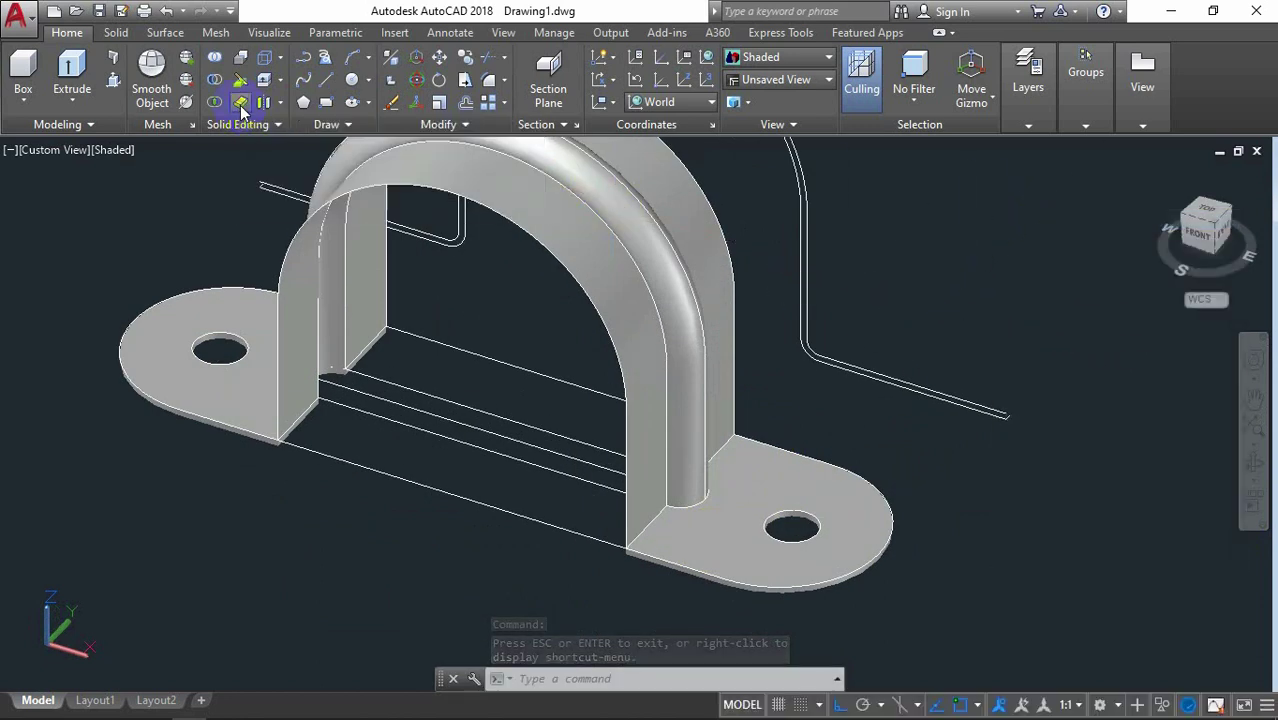
left_click(645, 441)
left_click(716, 430)
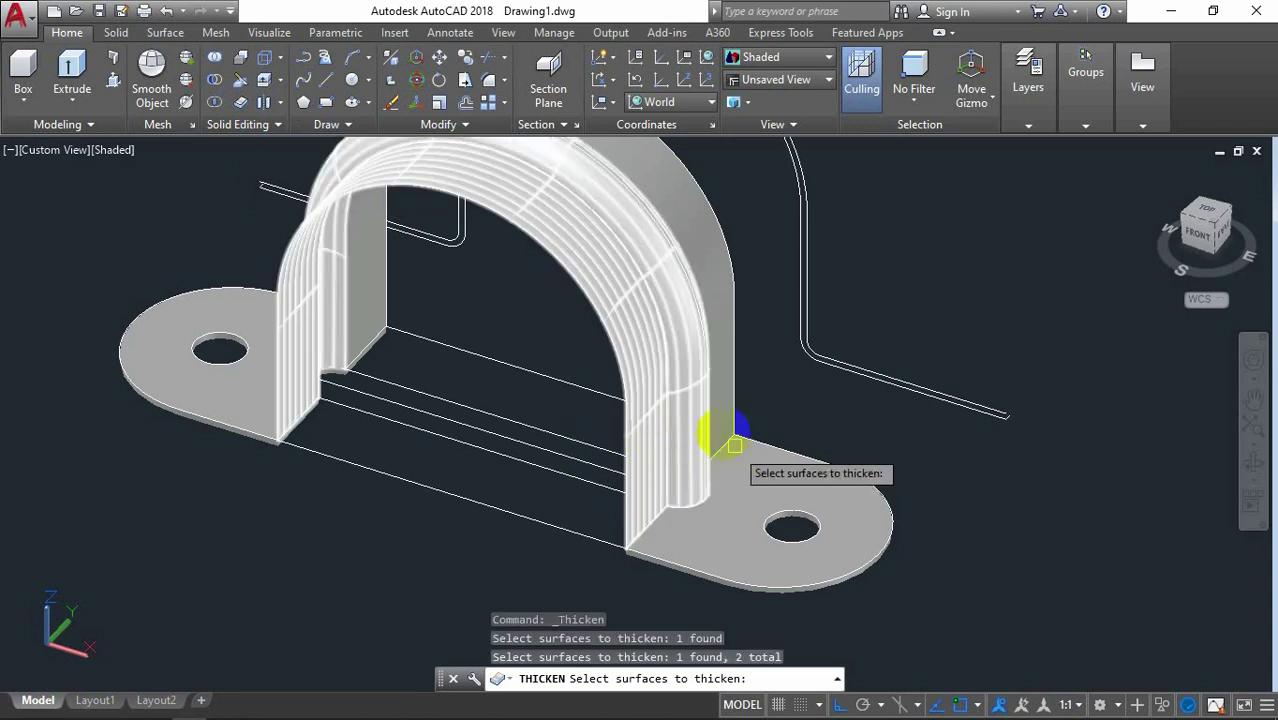
left_click(730, 420)
key("Return")
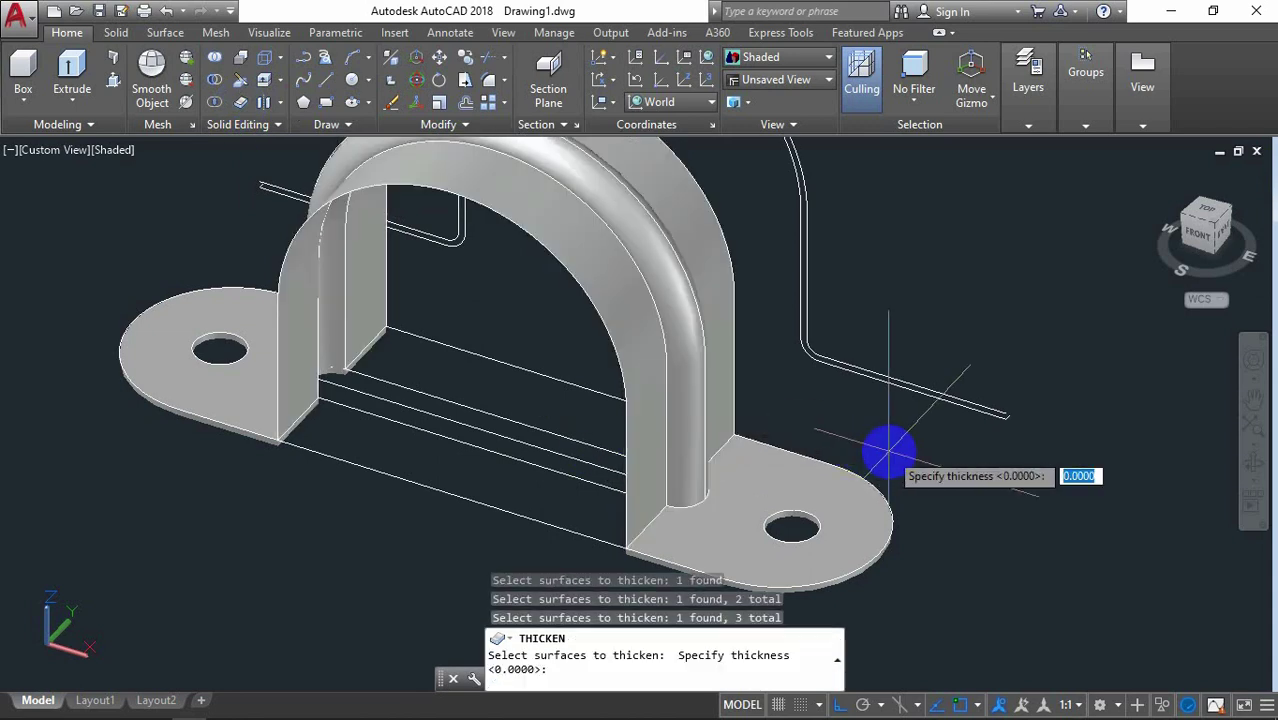
key("Escape")
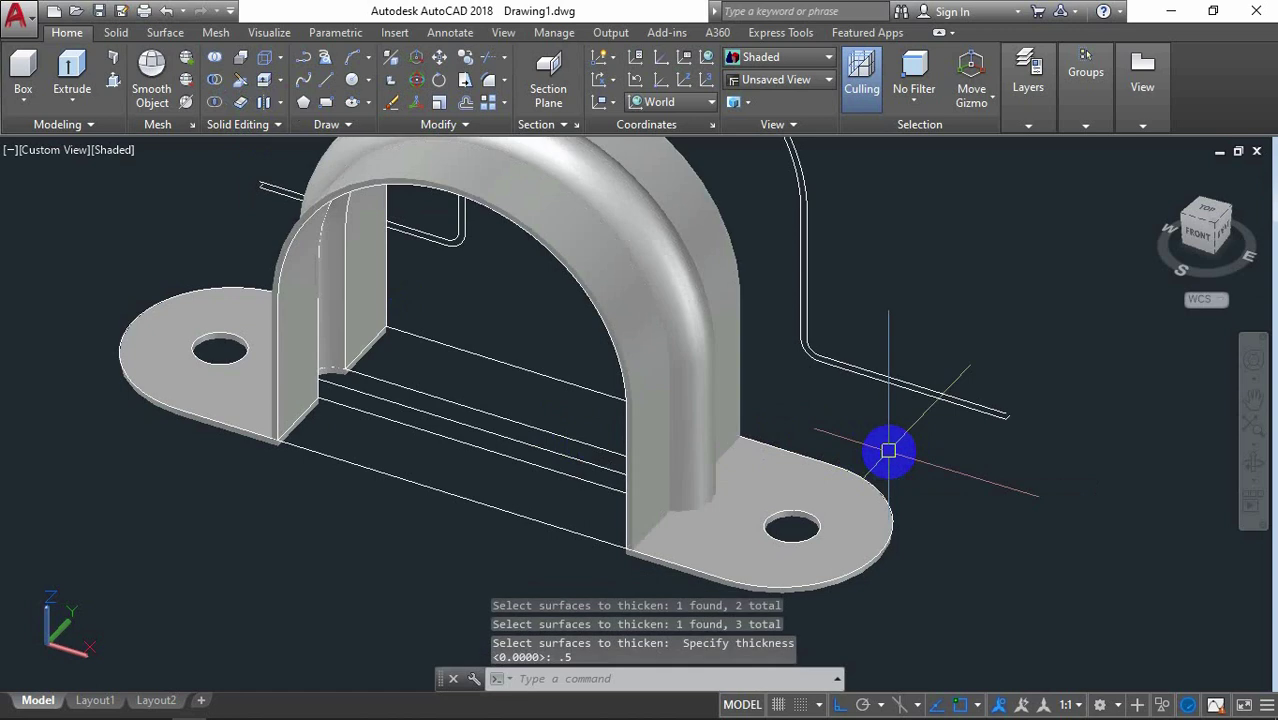
key("Return")
key("Return")
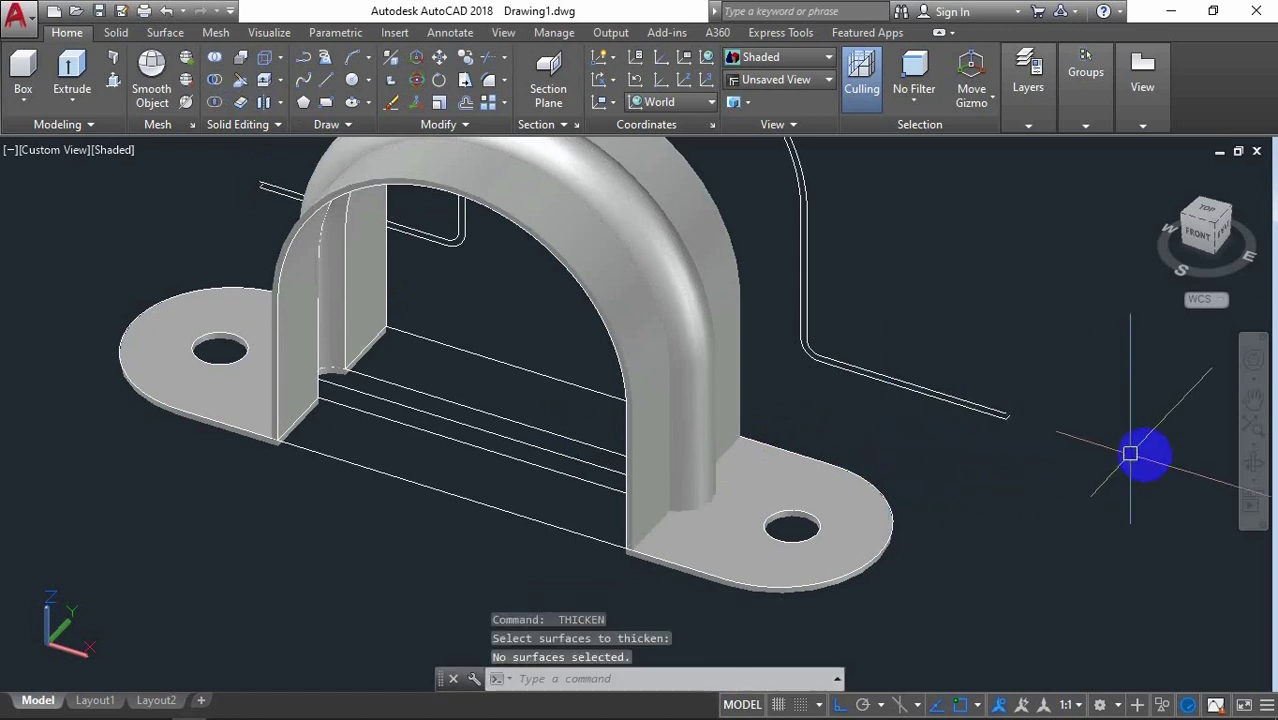
Step: Orbit the strap to a lower frontal view
left_click(1252, 462)
mouse_move(1029, 465)
left_mouse_down()
mouse_move(923, 426)
mouse_move(964, 360)
mouse_move(921, 328)
mouse_move(668, 354)
mouse_move(480, 410)
mouse_move(508, 465)
mouse_move(793, 448)
mouse_move(836, 505)
mouse_move(848, 583)
mouse_move(901, 451)
mouse_move(1058, 451)
mouse_move(981, 497)
mouse_move(919, 499)
mouse_move(927, 357)
left_mouse_up()
right_click(943, 256)
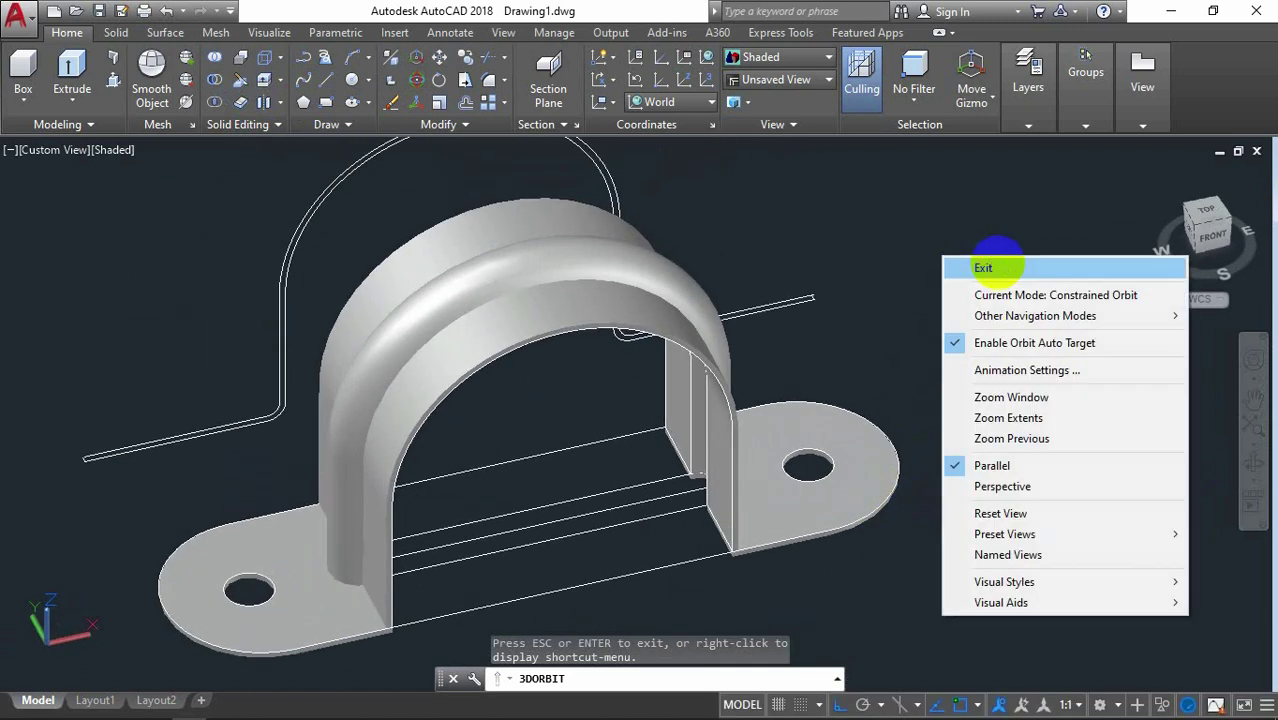
Step: Union the three arch wall solids and both base tabs into one strap solid with UNI
left_click(990, 267)
type("N")
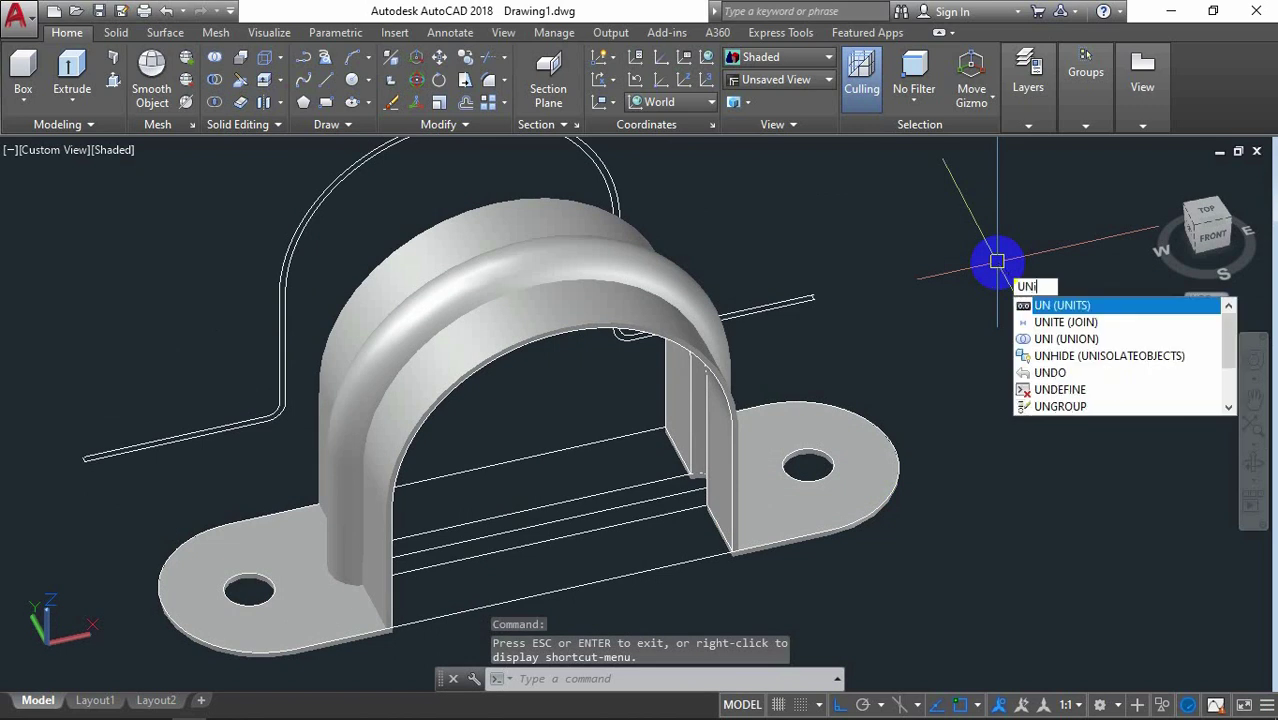
type("I")
key("Return")
left_click(494, 223)
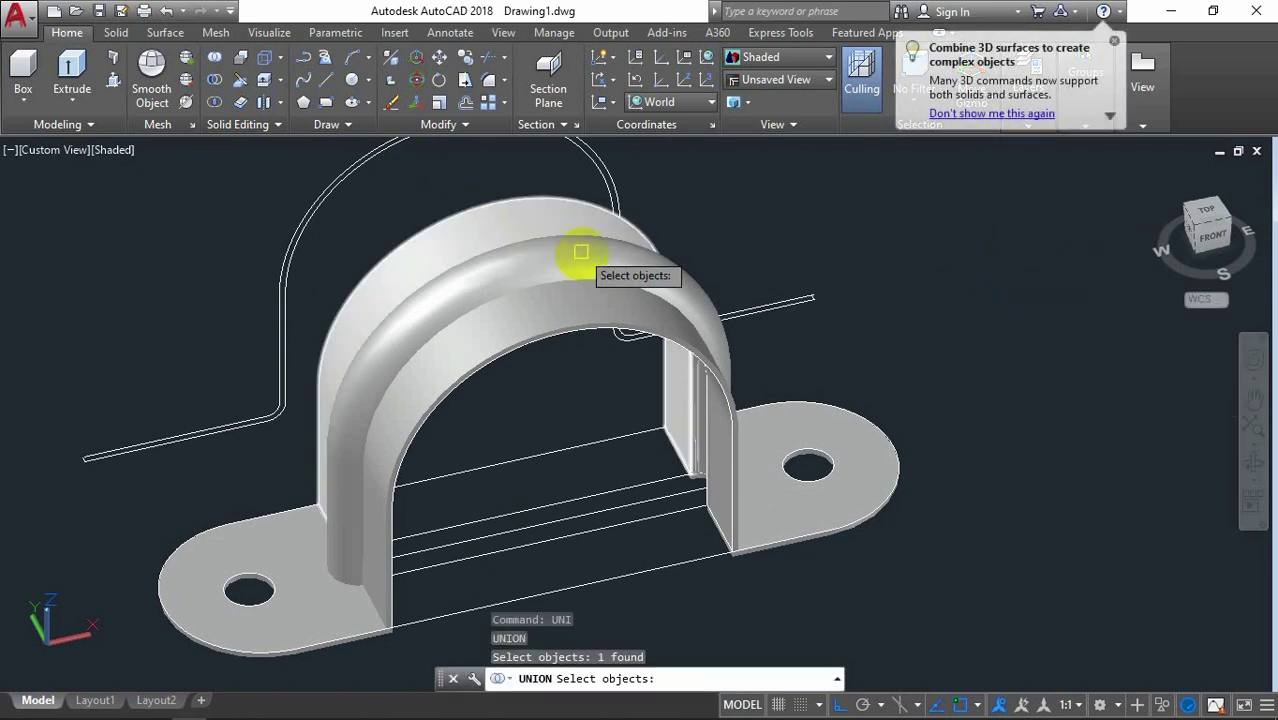
left_click(632, 255)
left_click(790, 386)
left_click(808, 425)
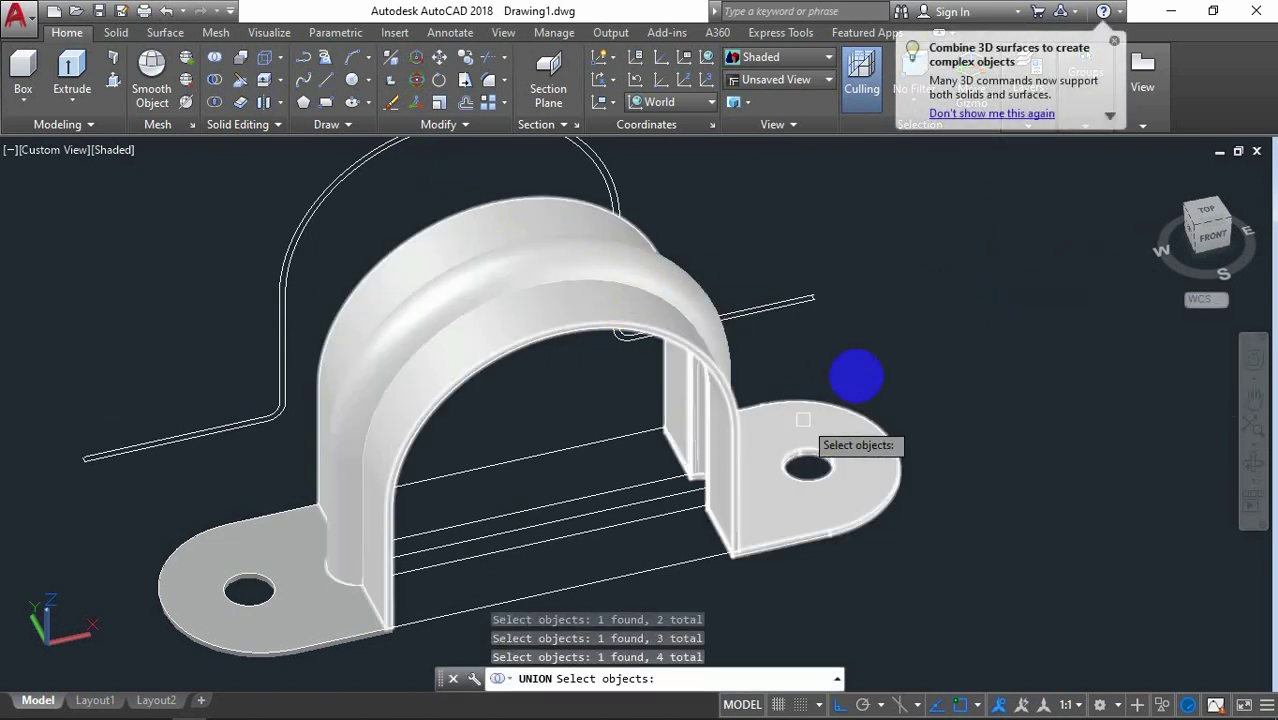
scroll(857, 369, "down", 2)
scroll(527, 522, "up", 2)
left_click(520, 518)
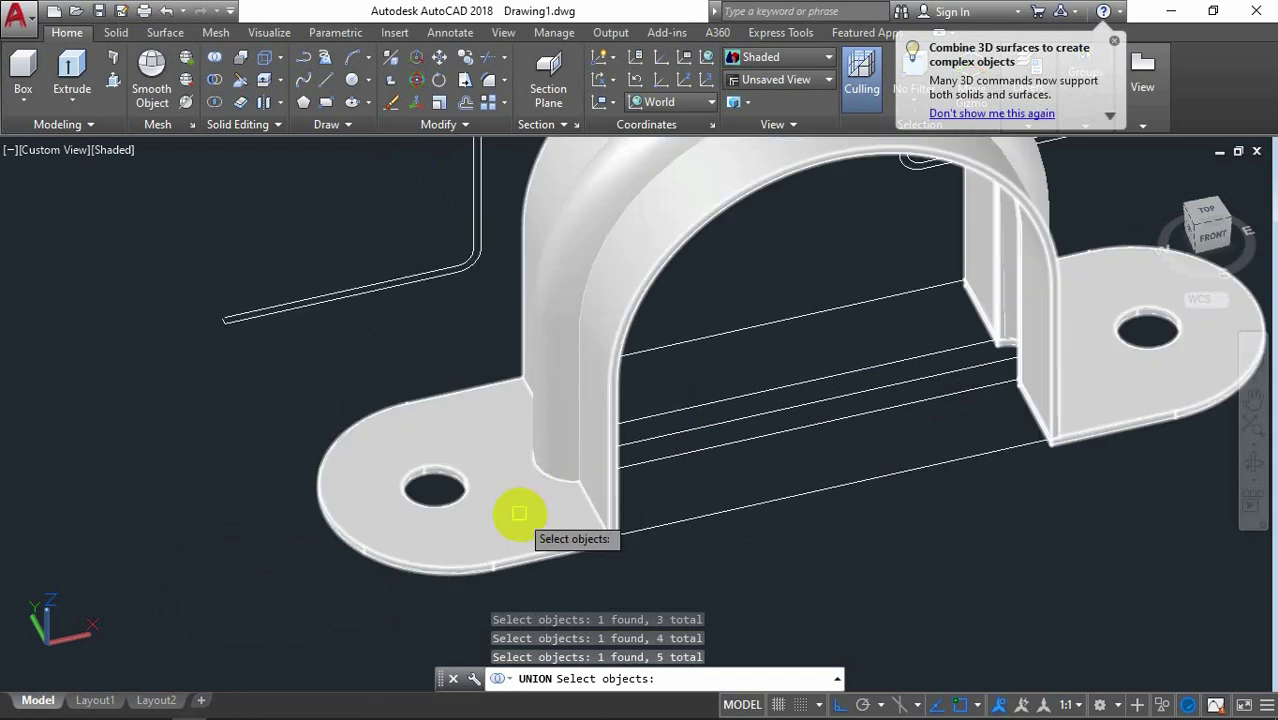
key("Return")
key("Return")
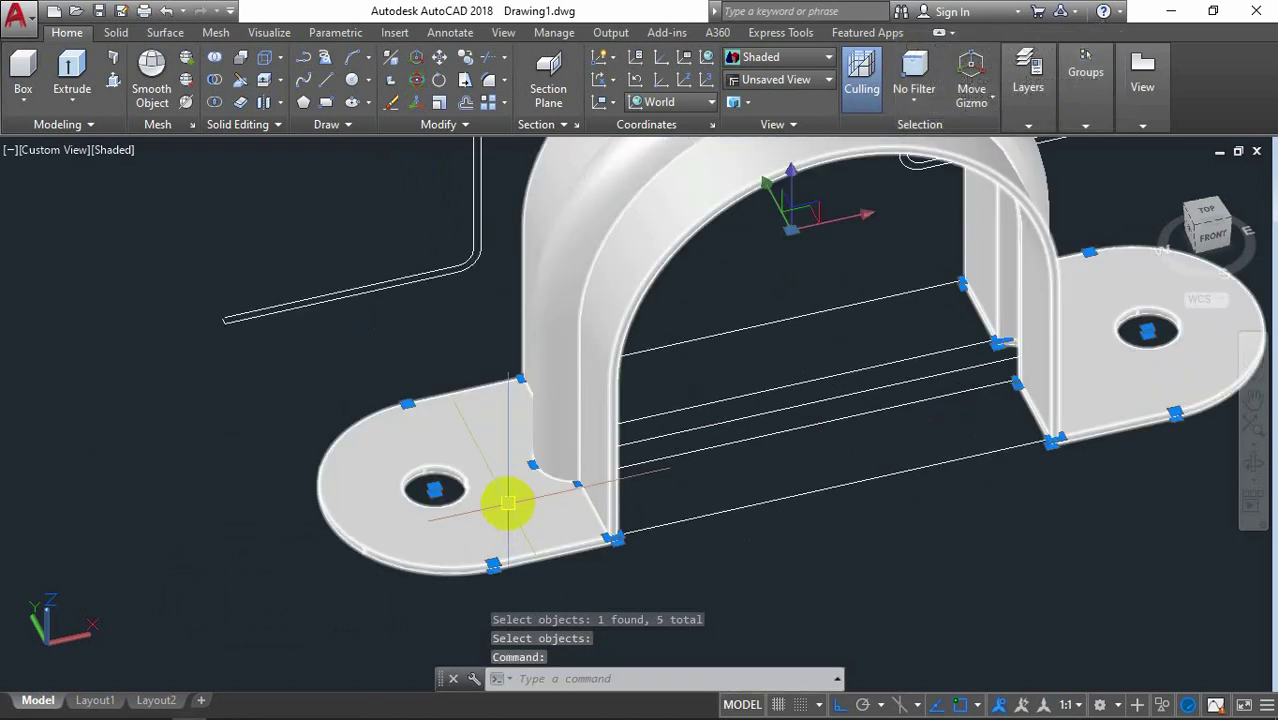
key("Escape")
middle_click_drag(500, 492, 734, 424, "shift")
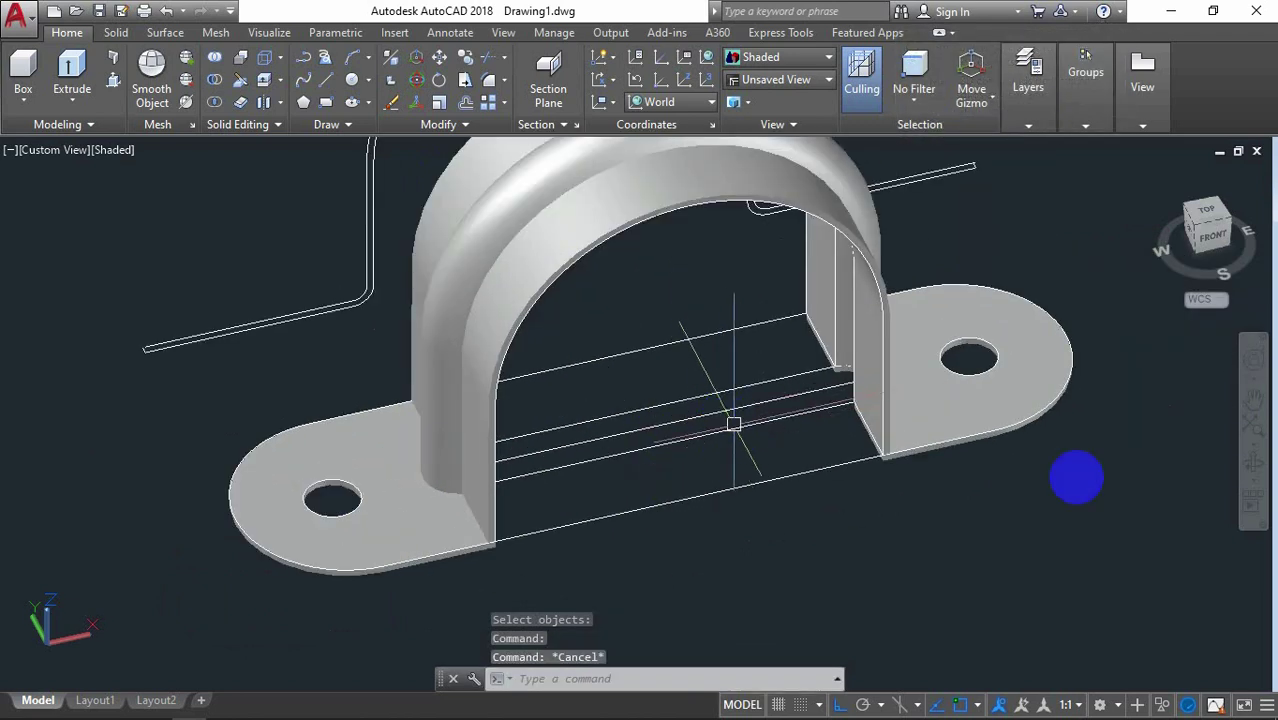
left_click(1252, 462)
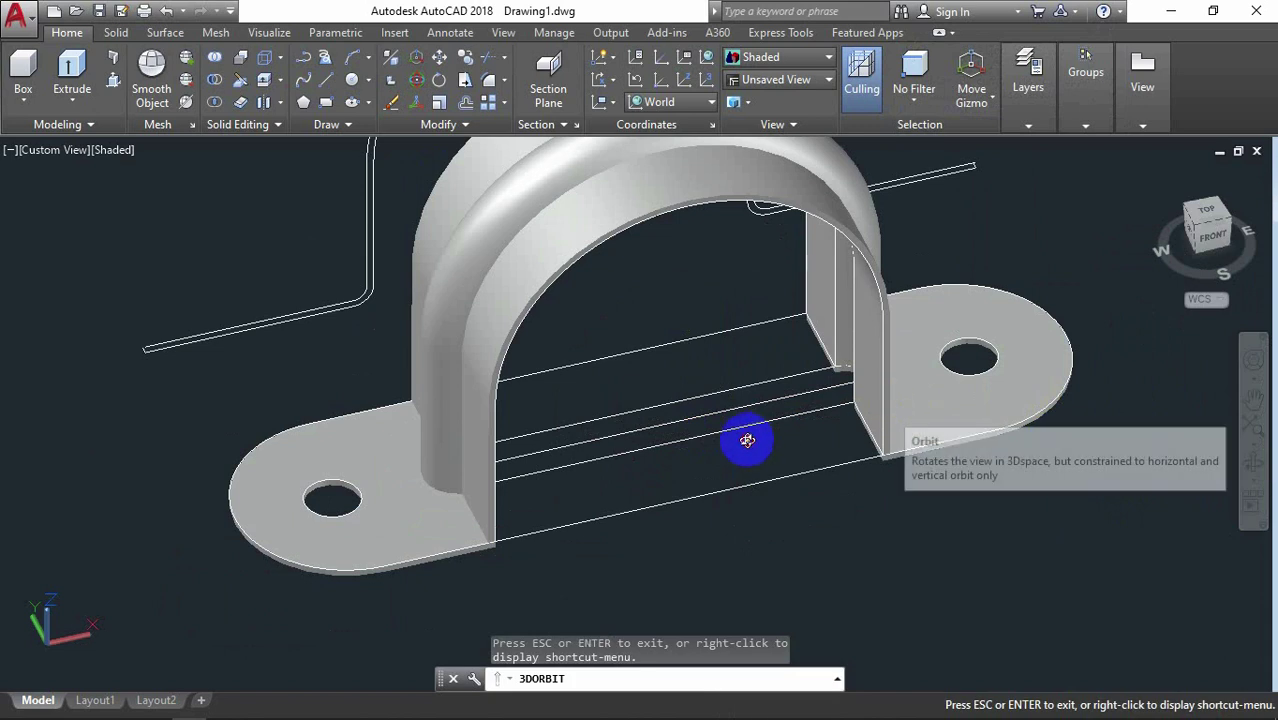
Step: Orbit to the underside and fillet the two band-to-tab edges with radius 1
mouse_move(747, 441)
left_mouse_down()
mouse_move(759, 288)
mouse_move(950, 300)
mouse_move(987, 419)
mouse_move(830, 437)
mouse_move(762, 428)
mouse_move(693, 448)
mouse_move(887, 402)
mouse_move(417, 428)
mouse_move(451, 491)
mouse_move(551, 513)
mouse_move(551, 371)
mouse_move(491, 362)
mouse_move(642, 538)
mouse_move(676, 516)
left_mouse_up()
scroll(676, 542, "up", 3)
right_click(862, 286)
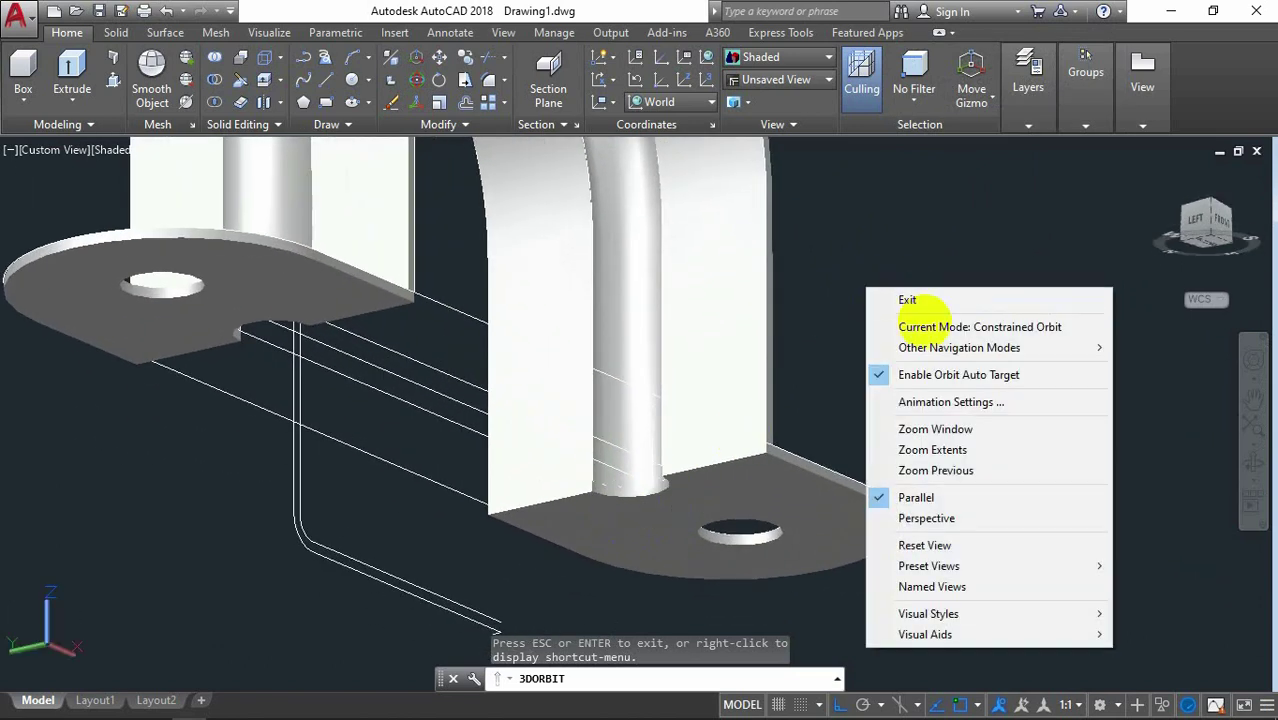
left_click(915, 304)
type("F")
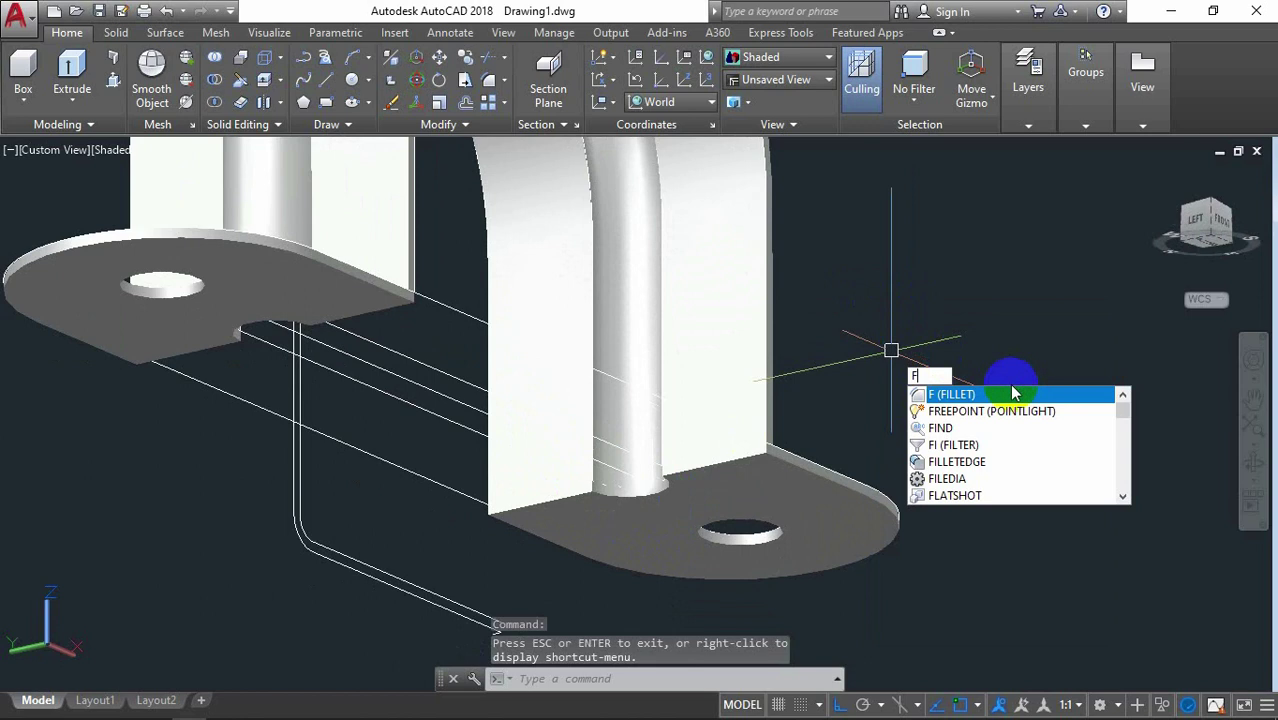
key("Return")
type("r")
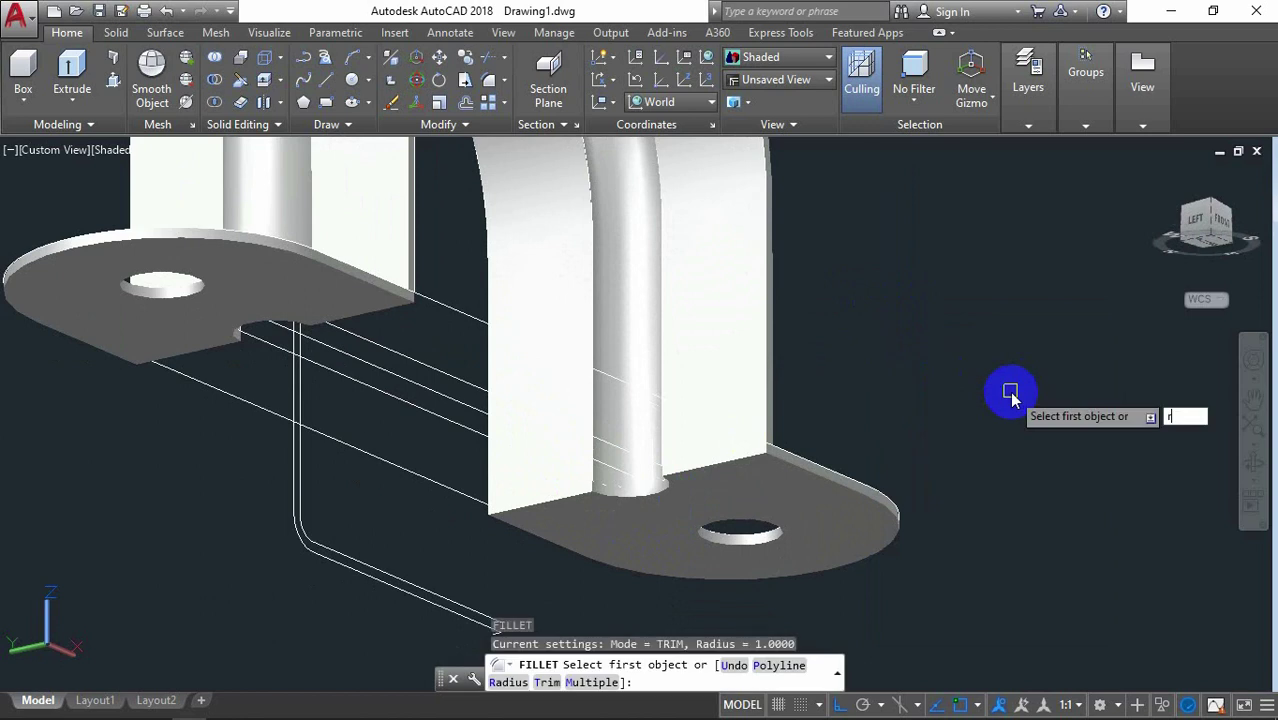
key("Return")
type("1")
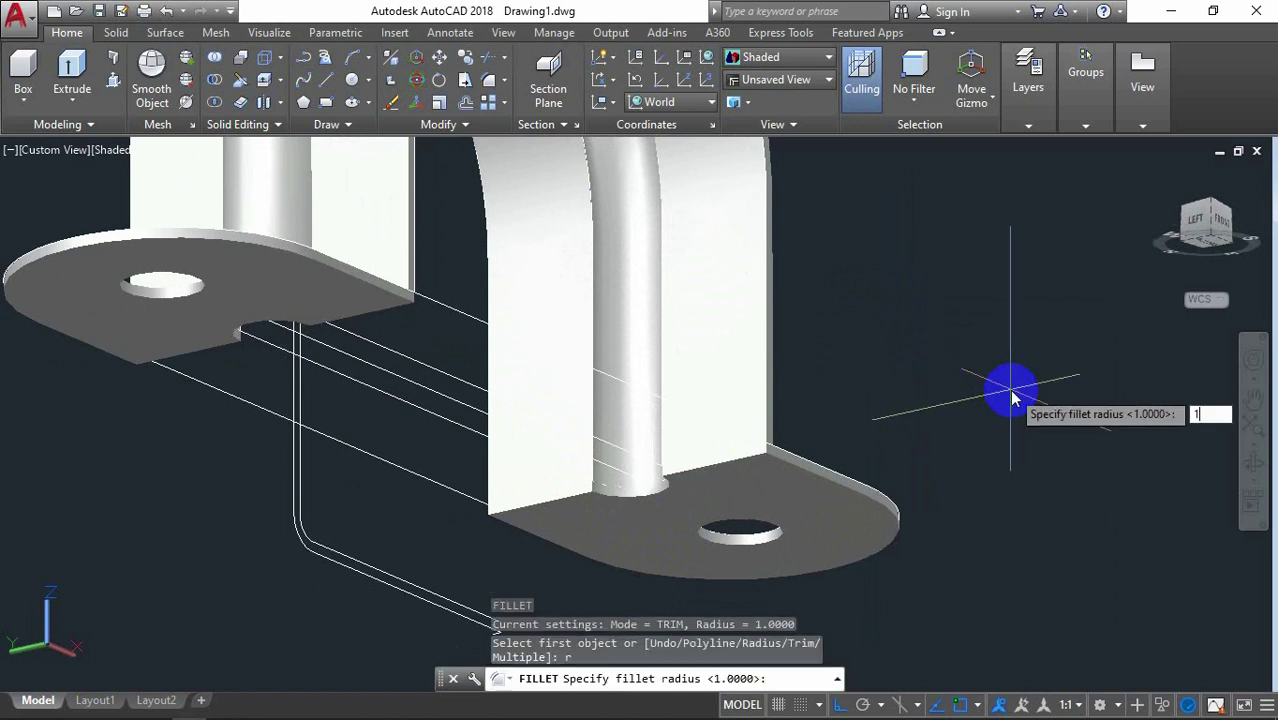
key("Return")
scroll(676, 505, "up", 3)
scroll(744, 386, "up", 2)
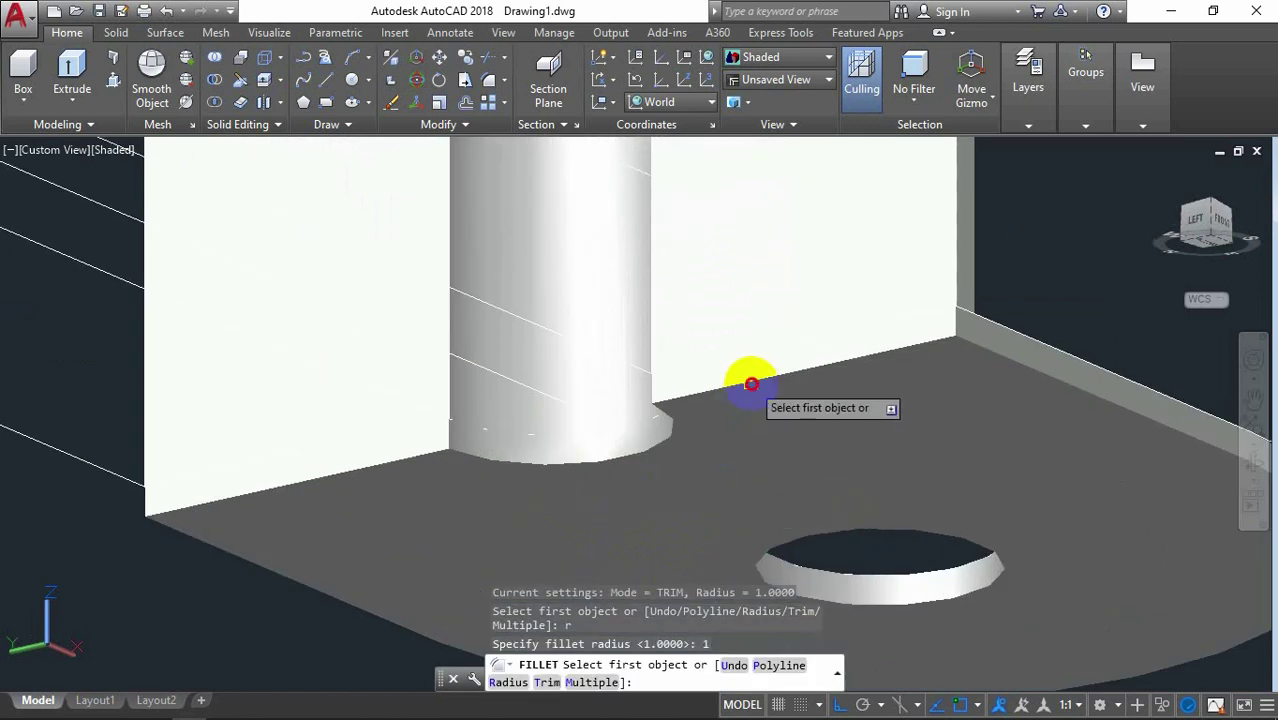
left_click(751, 384)
key("Return")
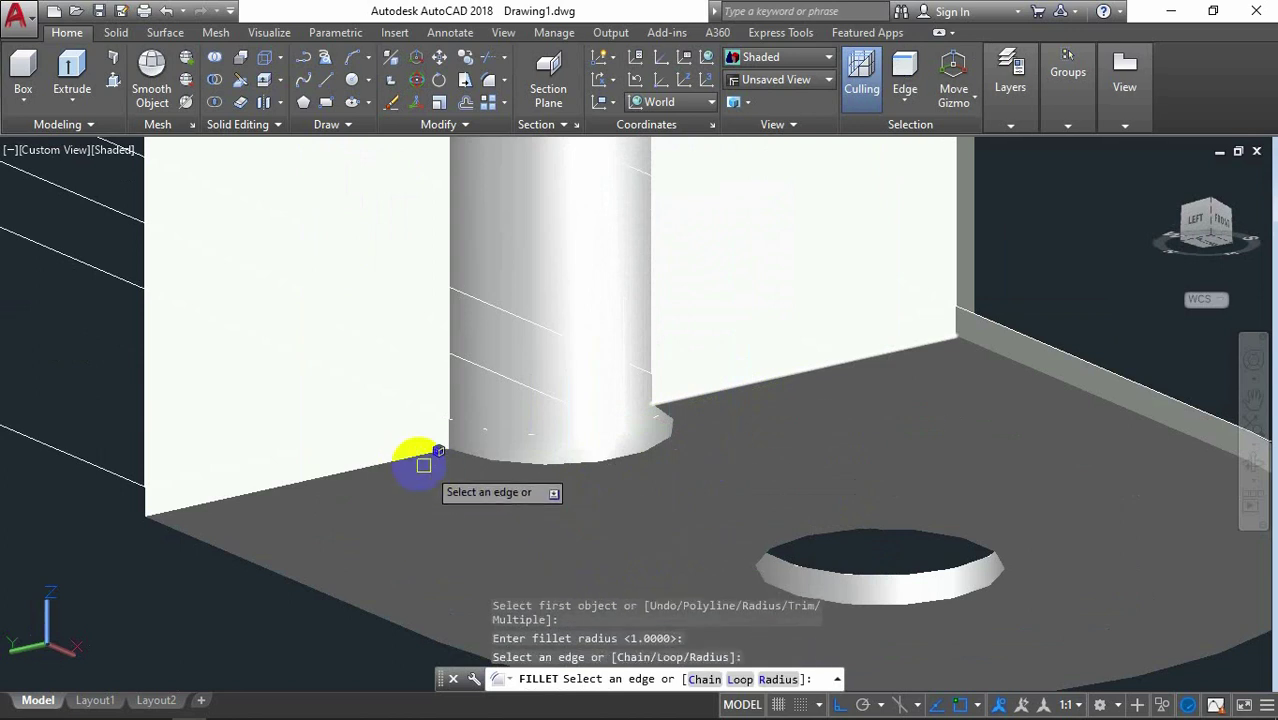
scroll(417, 462, "up", 3)
scroll(437, 445, "down", 2)
scroll(502, 457, "down", 2)
left_click(596, 471)
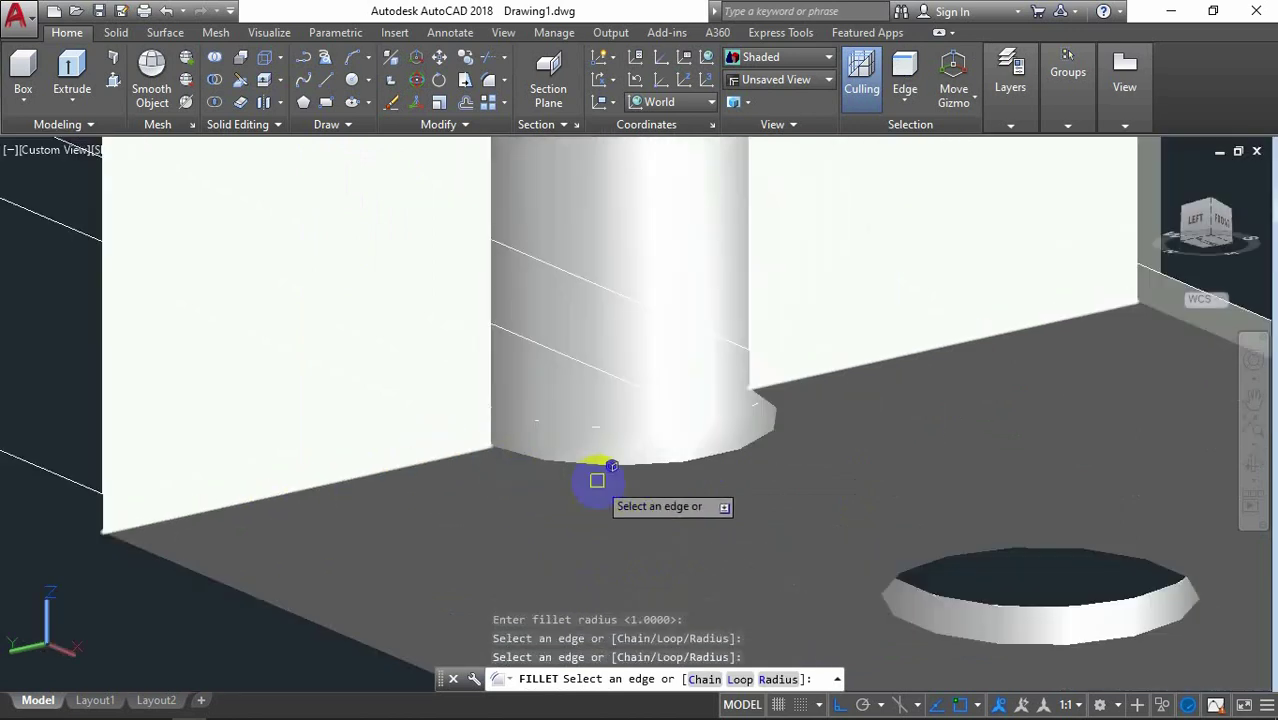
key("Return")
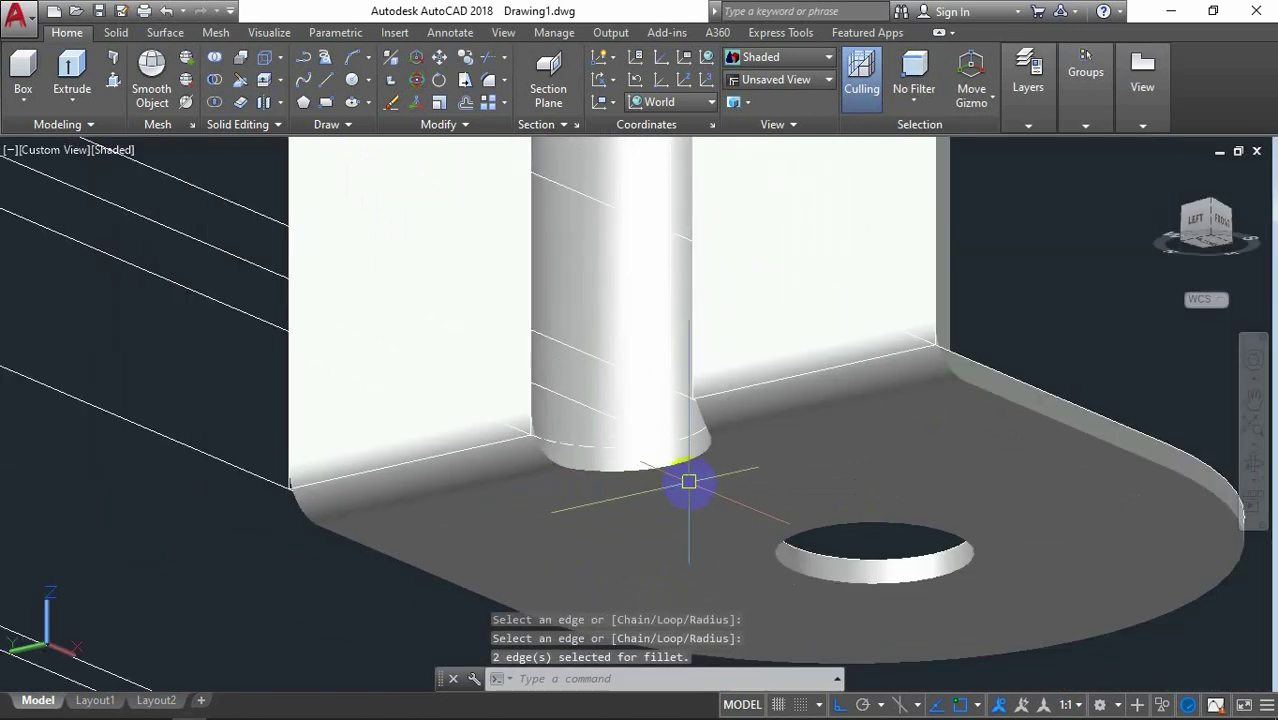
Step: Attempt a 0.5-radius fillet on the post's base edges, which fails
right_click(996, 257)
left_click(1041, 270)
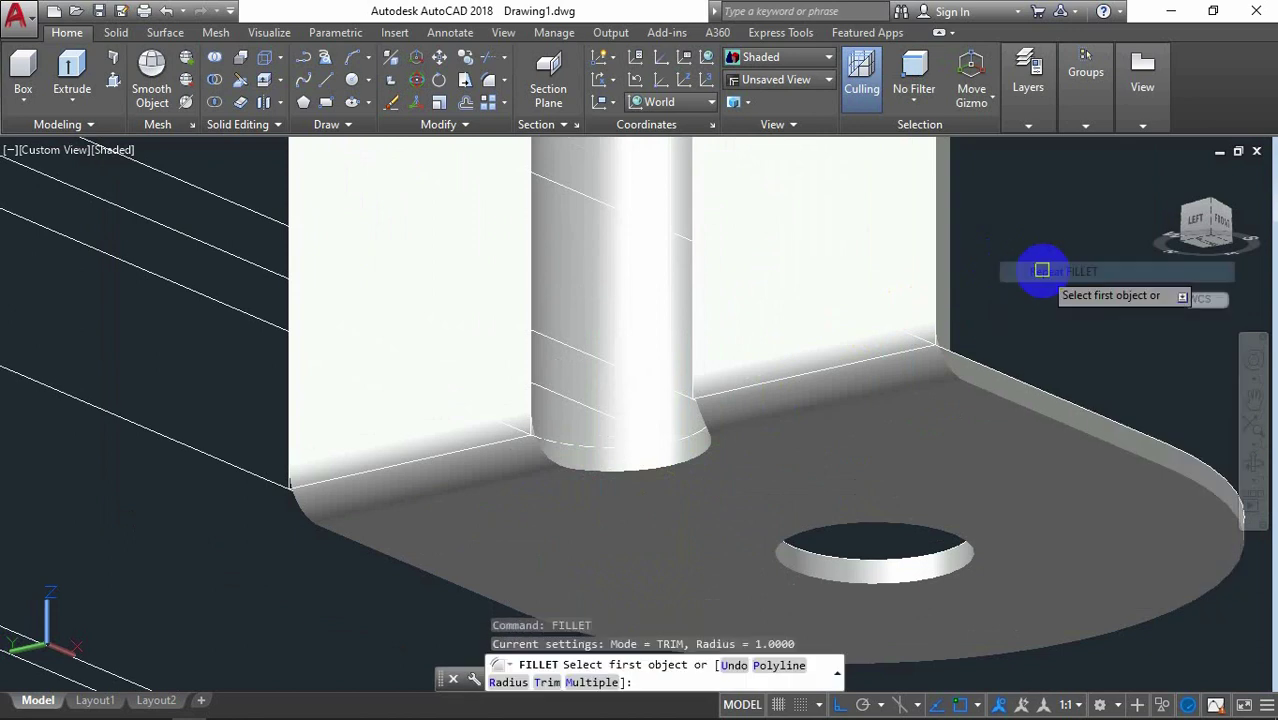
type("r")
key("Return")
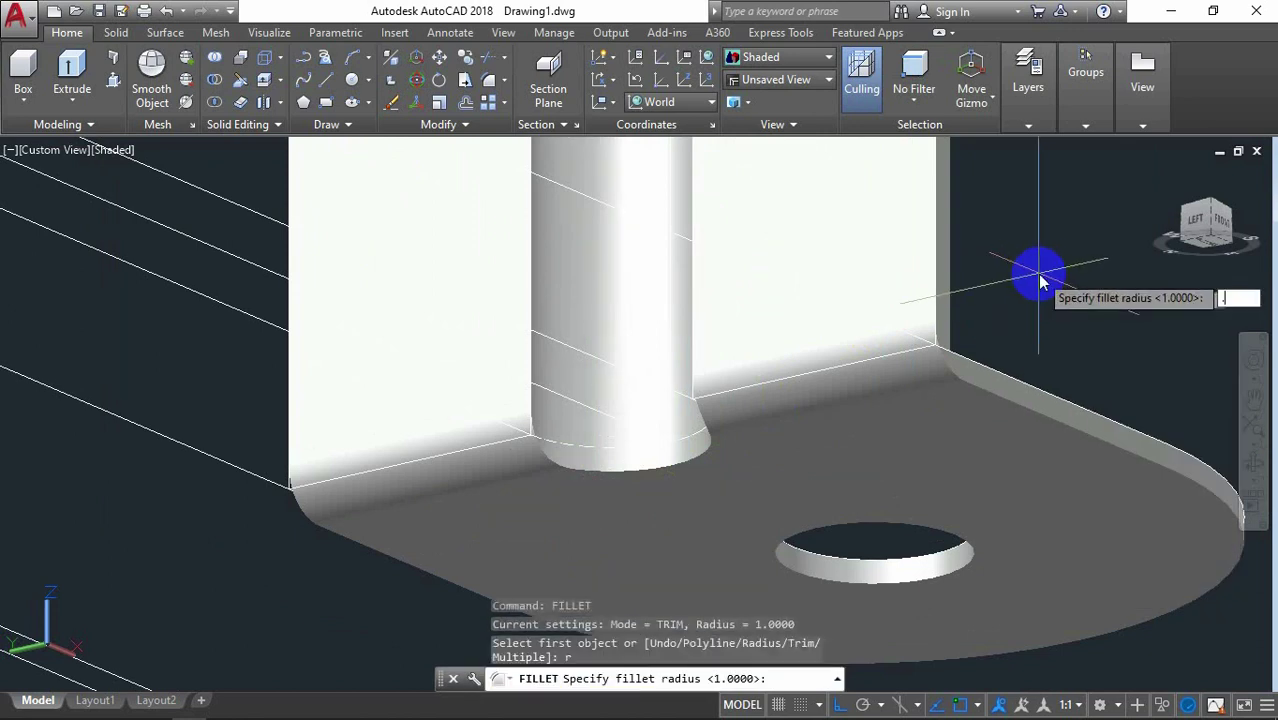
type(".5")
key("Return")
left_click(657, 474)
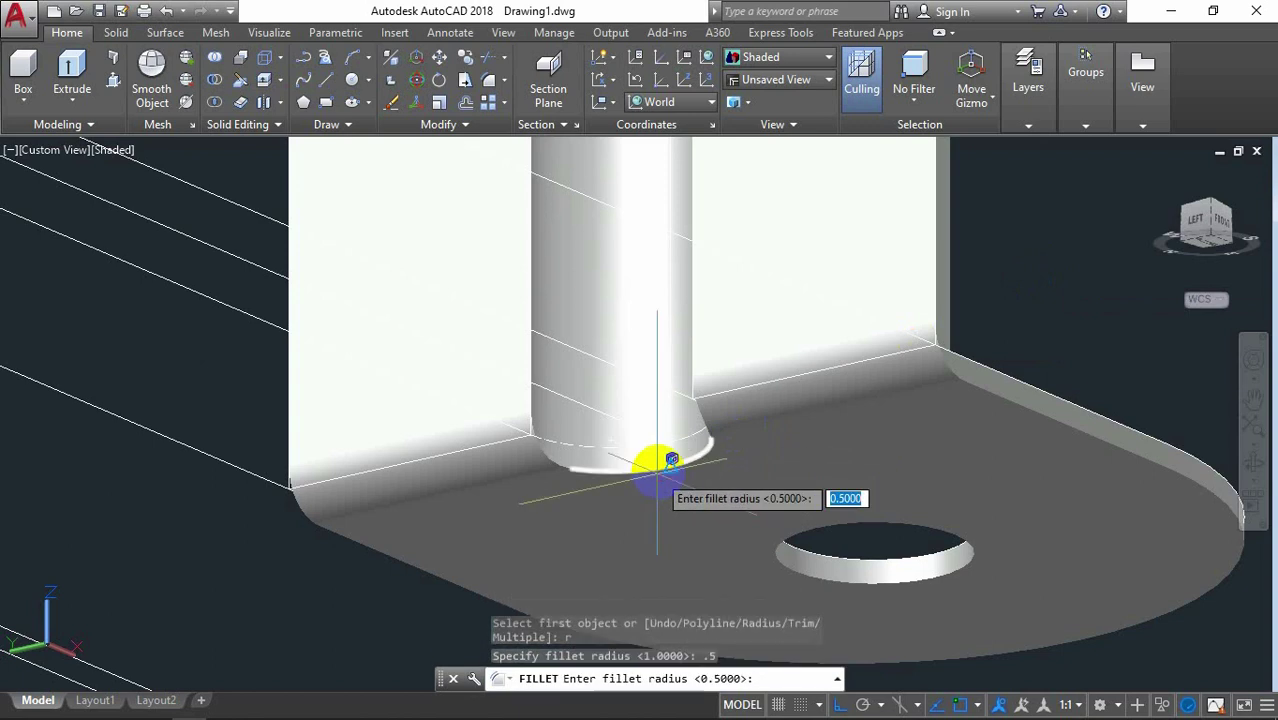
scroll(556, 477, "up", 1)
scroll(590, 482, "up", 1)
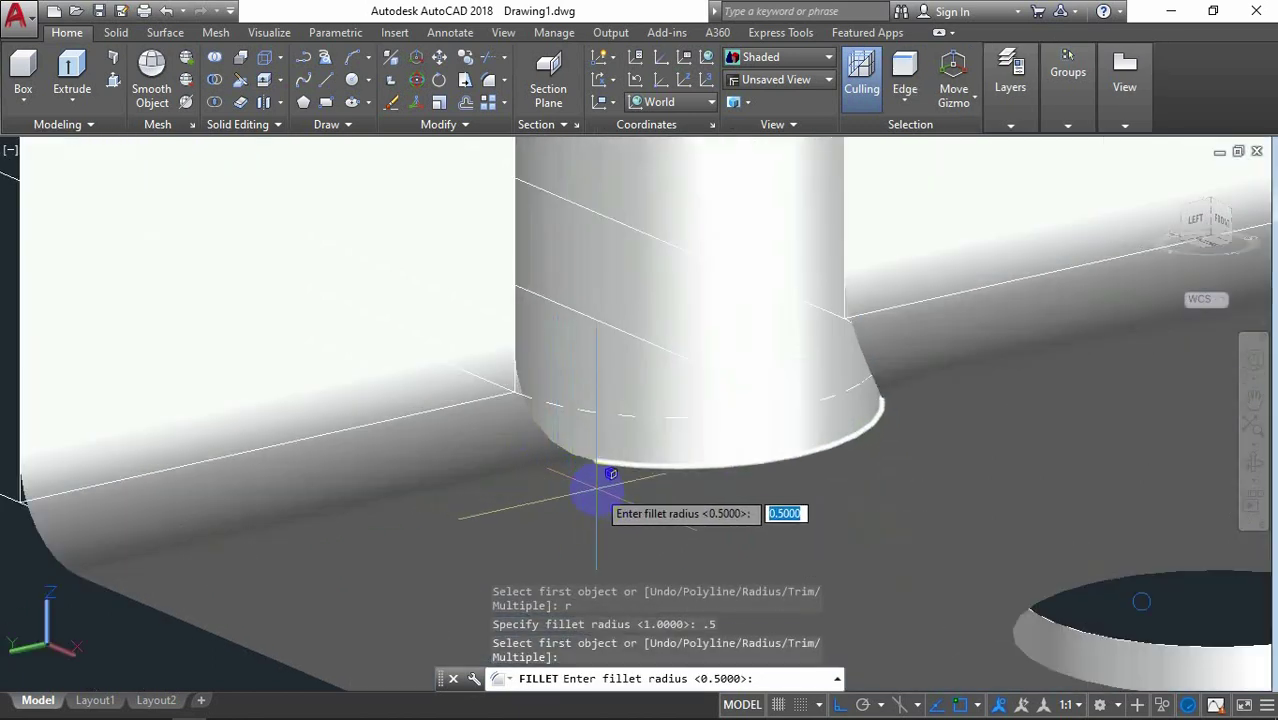
key("Return")
left_click(562, 449)
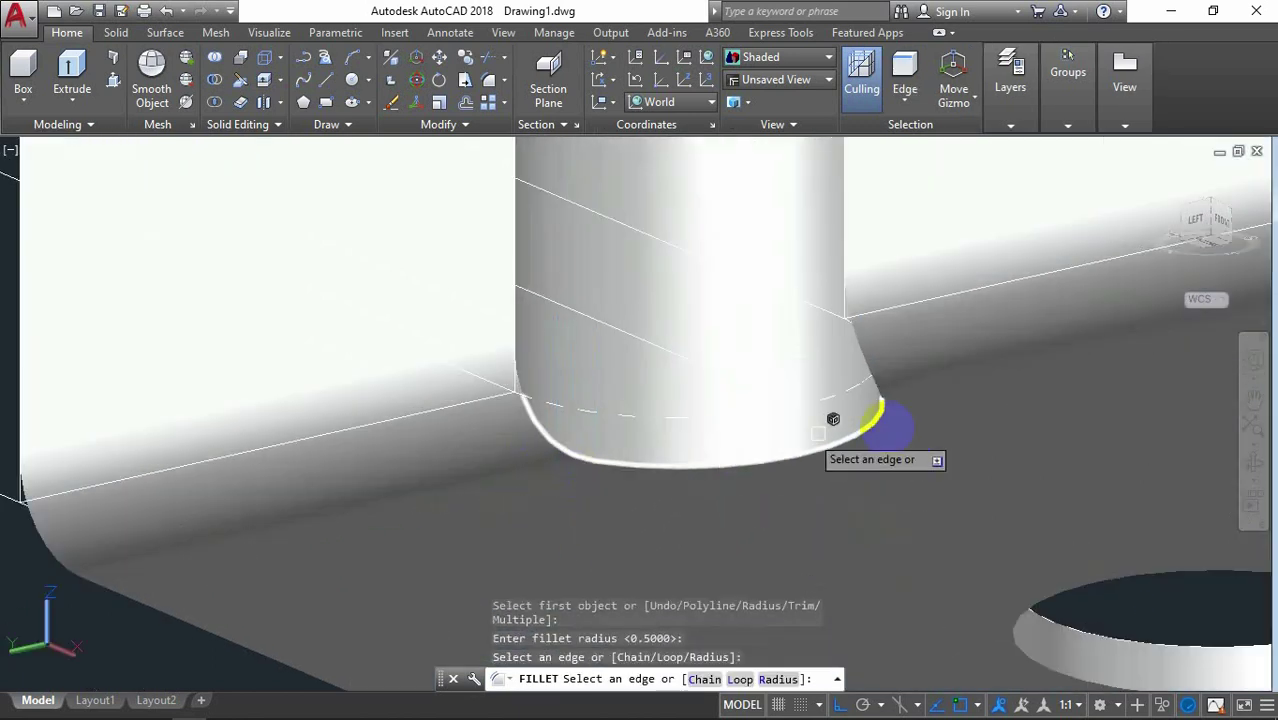
left_click(875, 384)
right_click(890, 451)
scroll(762, 478, "down", 1)
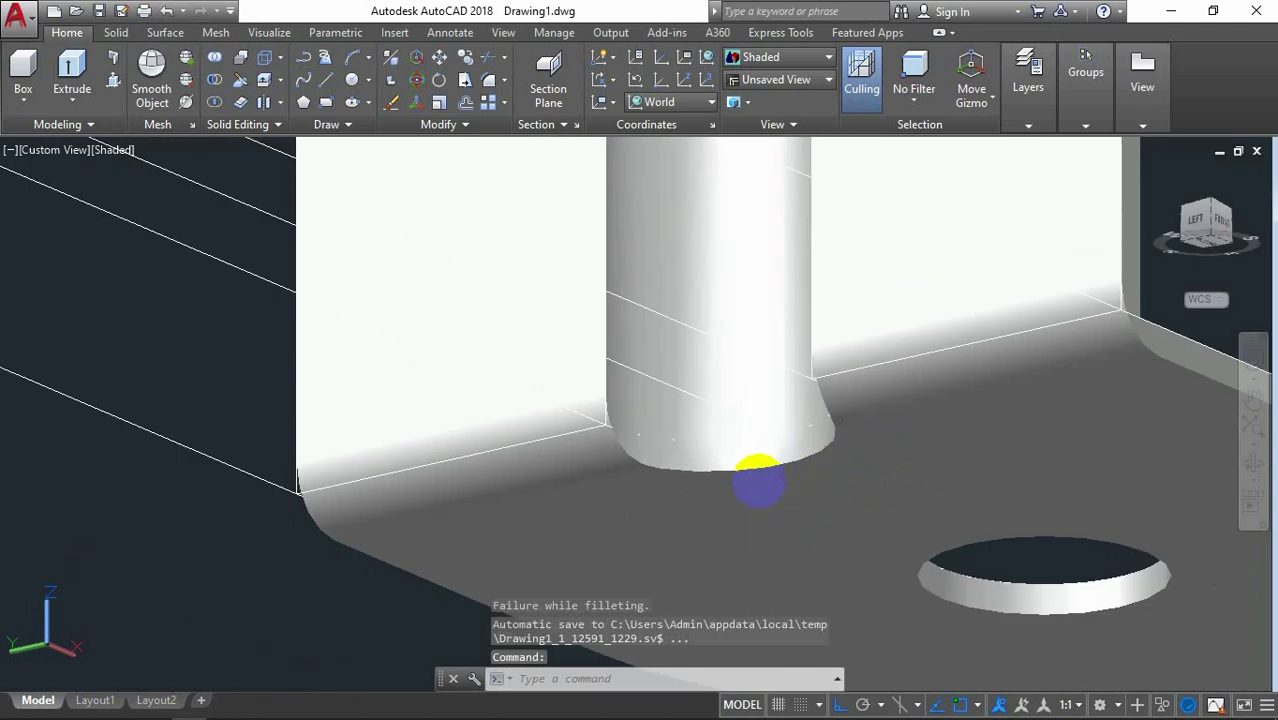
mouse_move(758, 480)
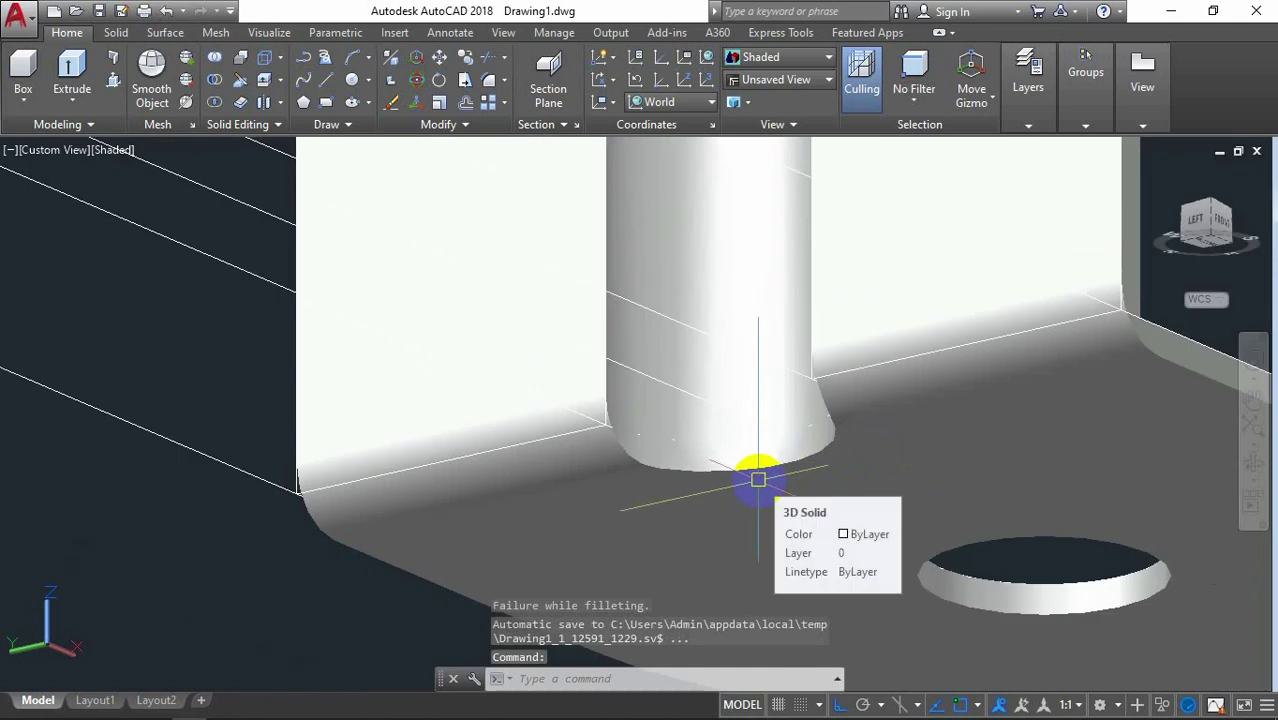
Step: Fillet the rounded post's bottom edge with radius 0.2, retrying after the first attempt
right_click(733, 270)
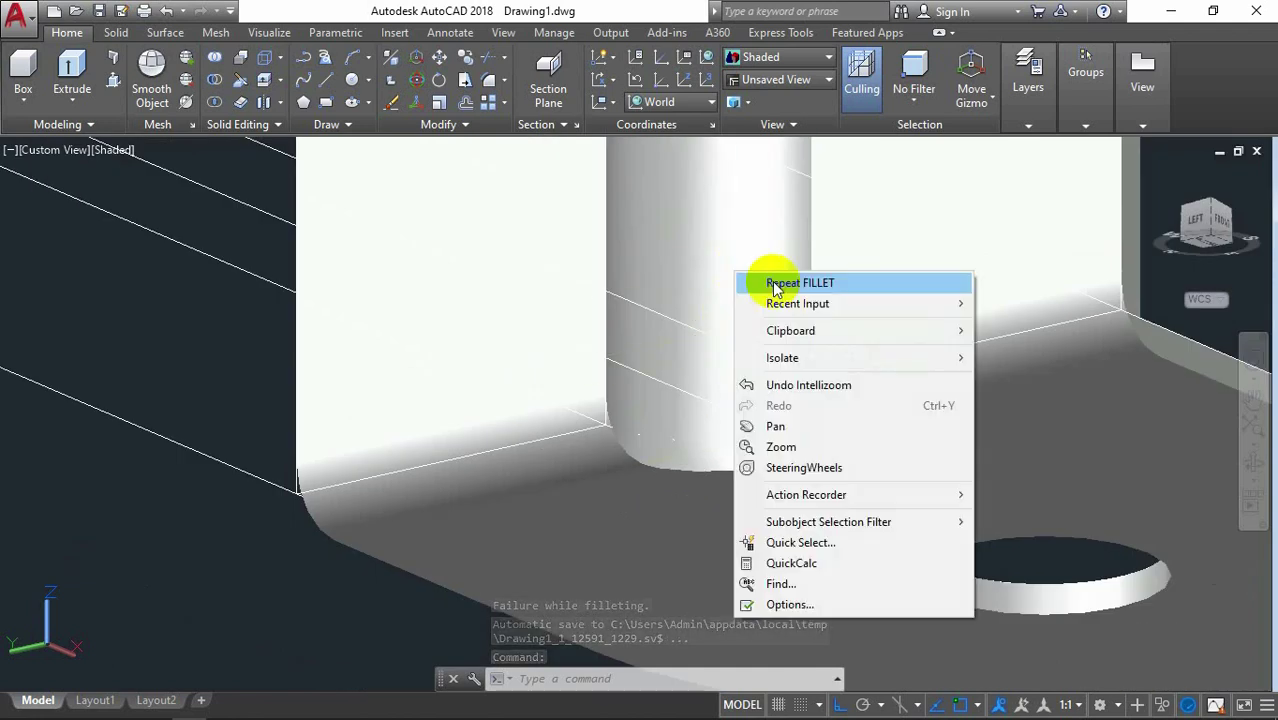
left_click(770, 280)
type("r")
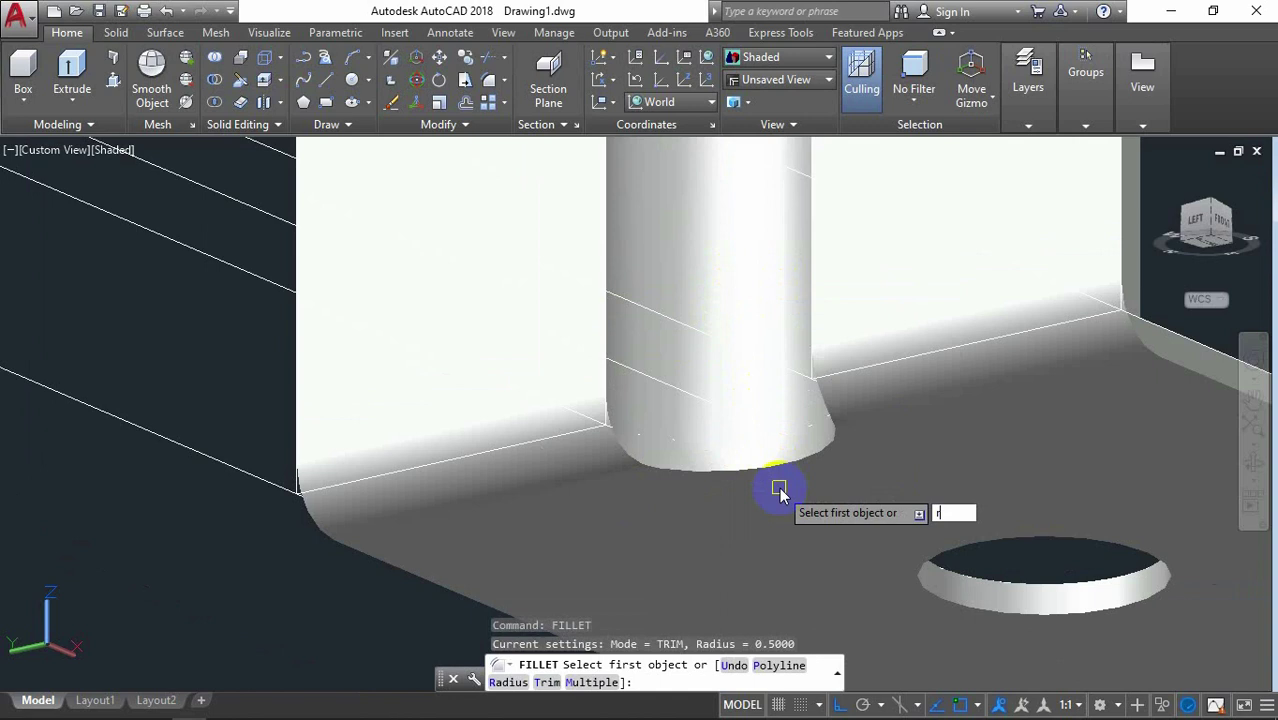
key("Return")
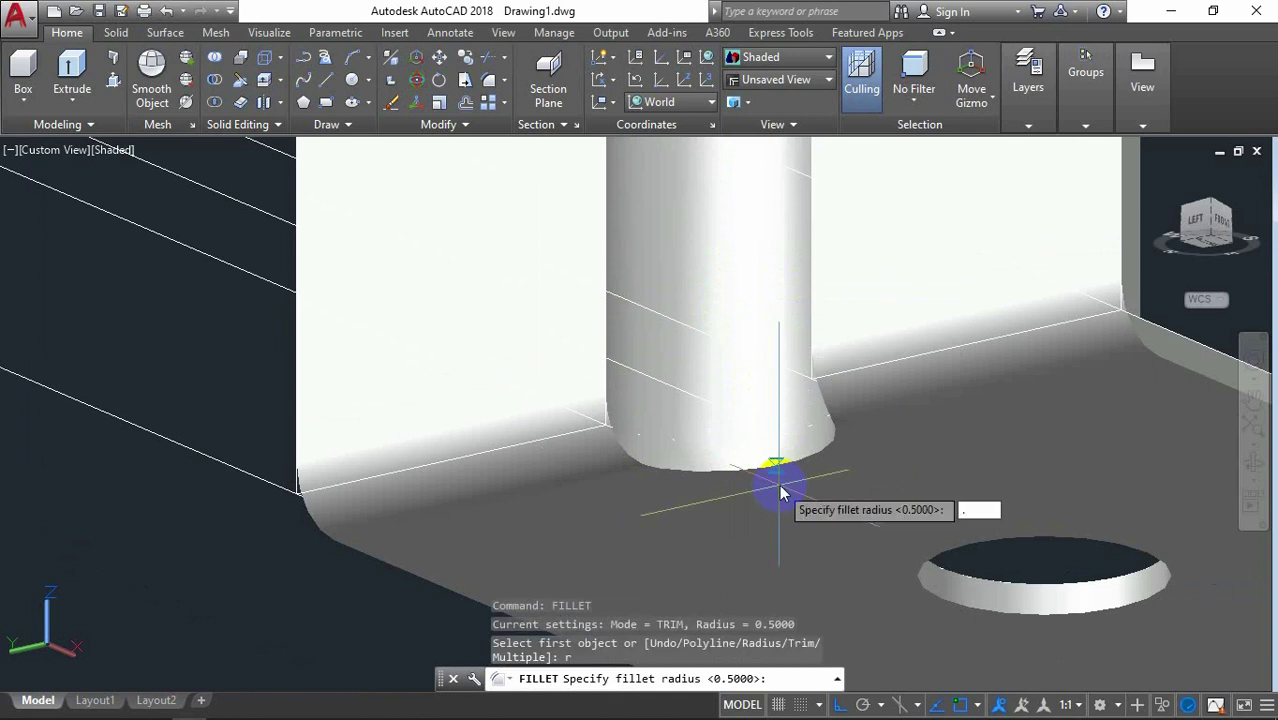
key("Return")
scroll(776, 485, "up", 2)
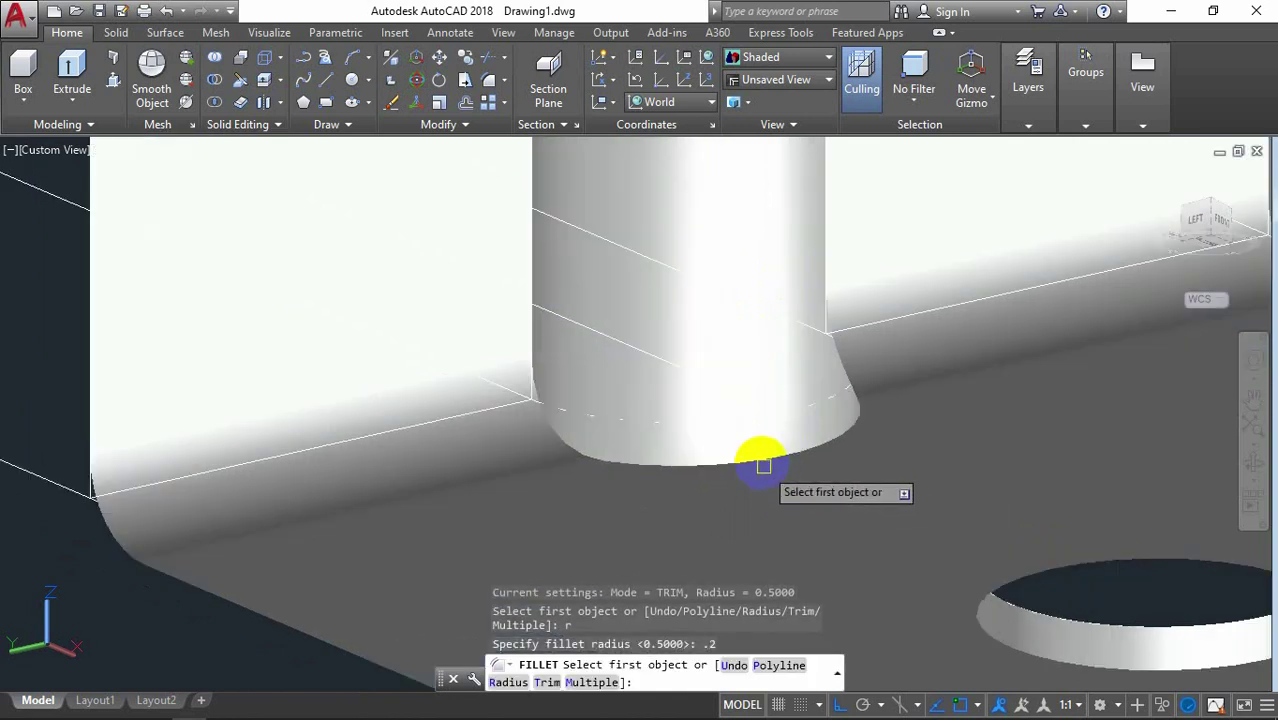
left_click(765, 454)
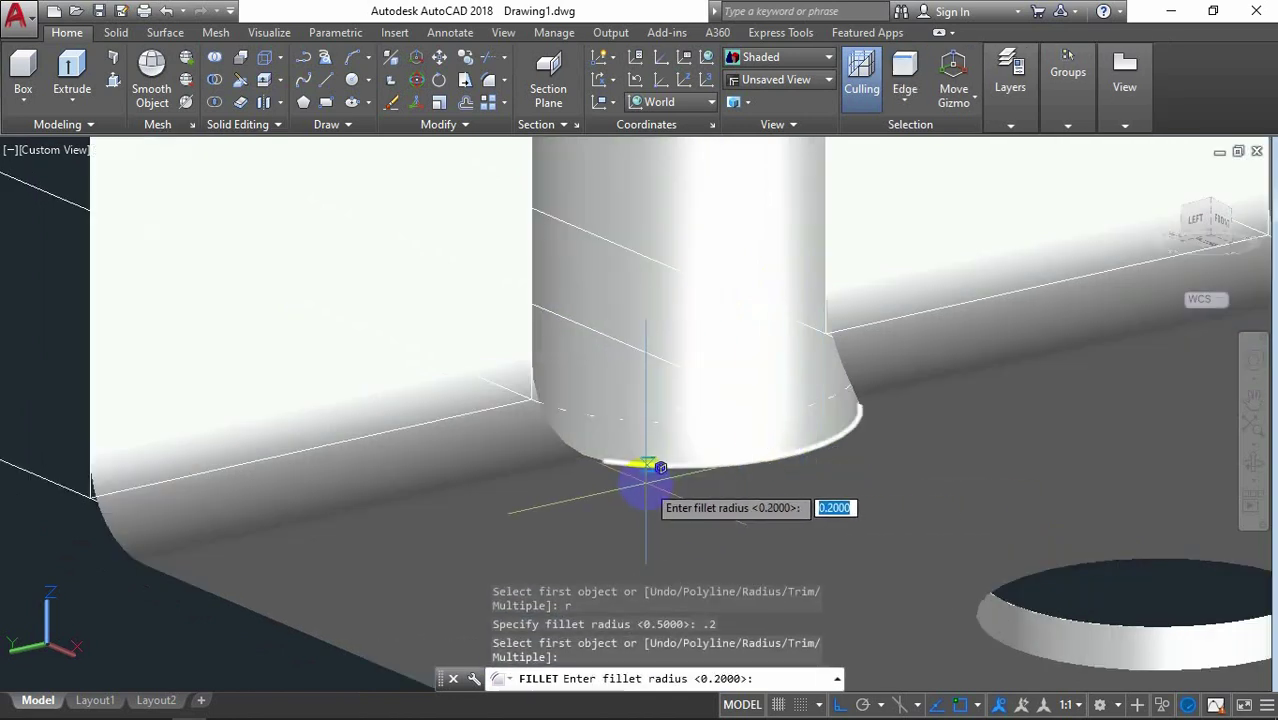
key("Return")
key("Return")
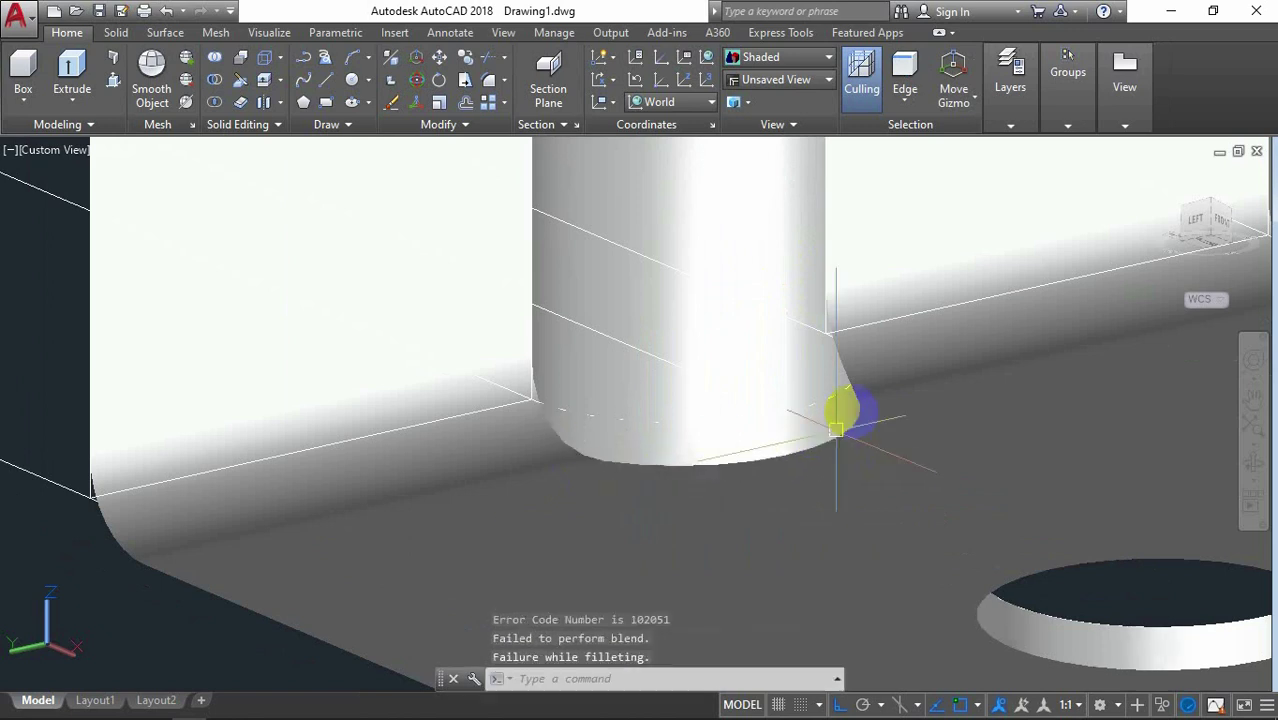
right_click(700, 282)
left_click(750, 285)
type("r")
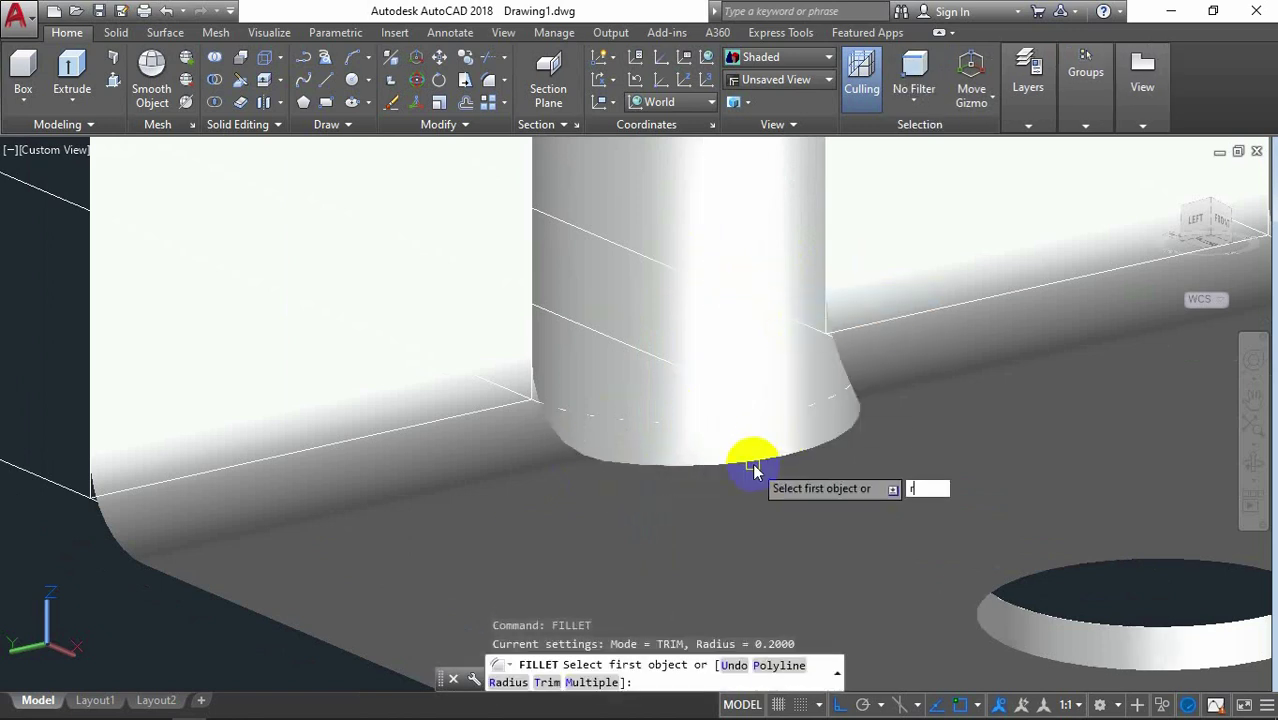
key("Return")
key("Return")
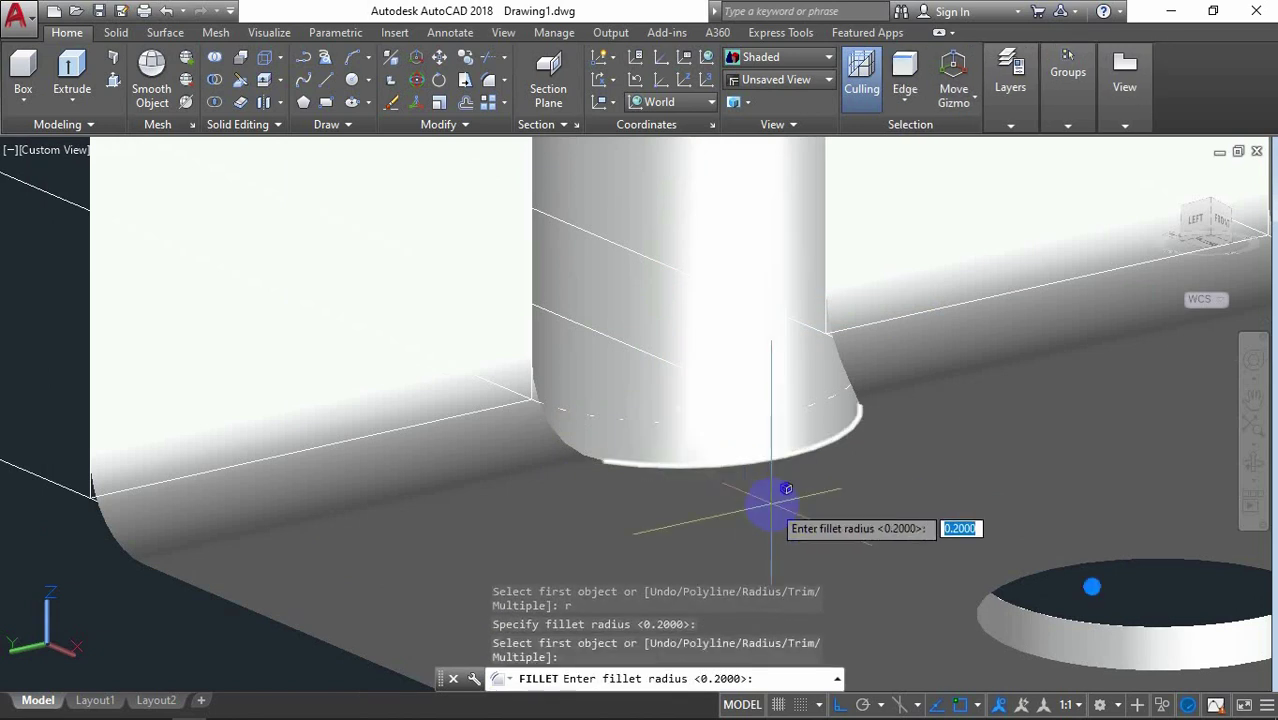
key("Return")
left_click(770, 507)
key("Return")
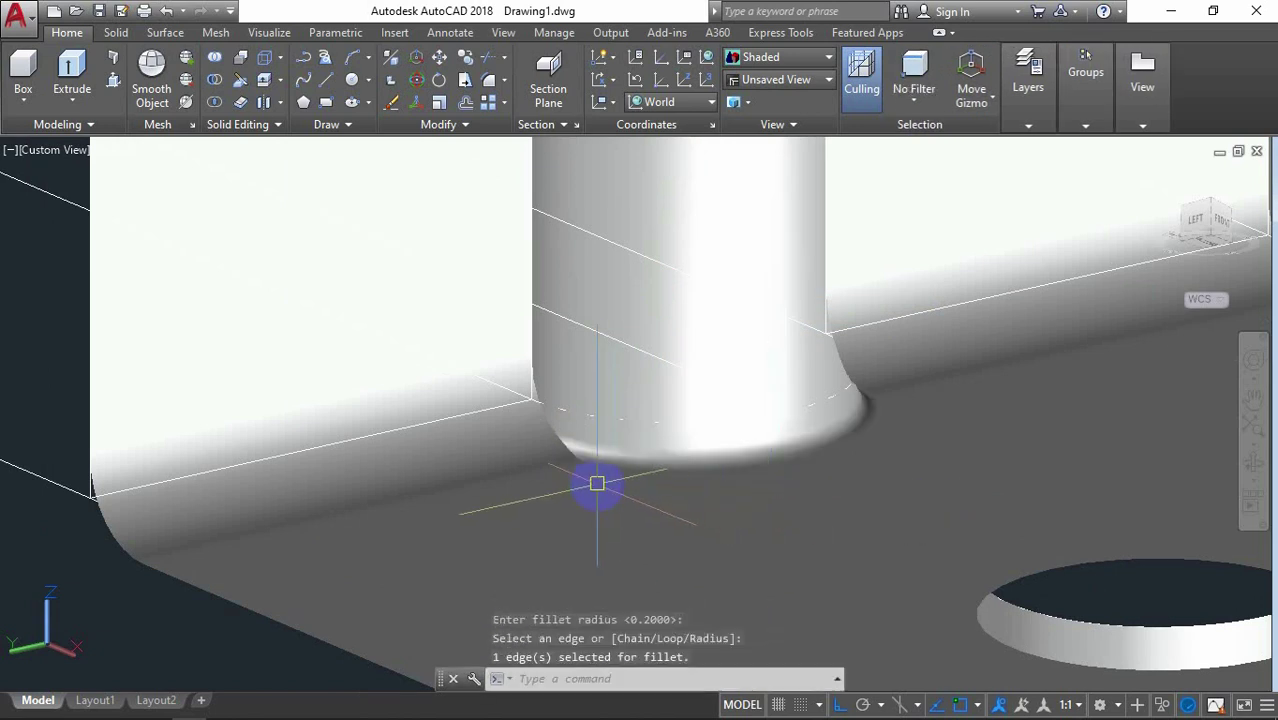
Step: Orbit the view round to bring the other base tab's inner corner into view
scroll(597, 484, "down", 5)
scroll(597, 484, "up", 6)
scroll(600, 480, "down", 3)
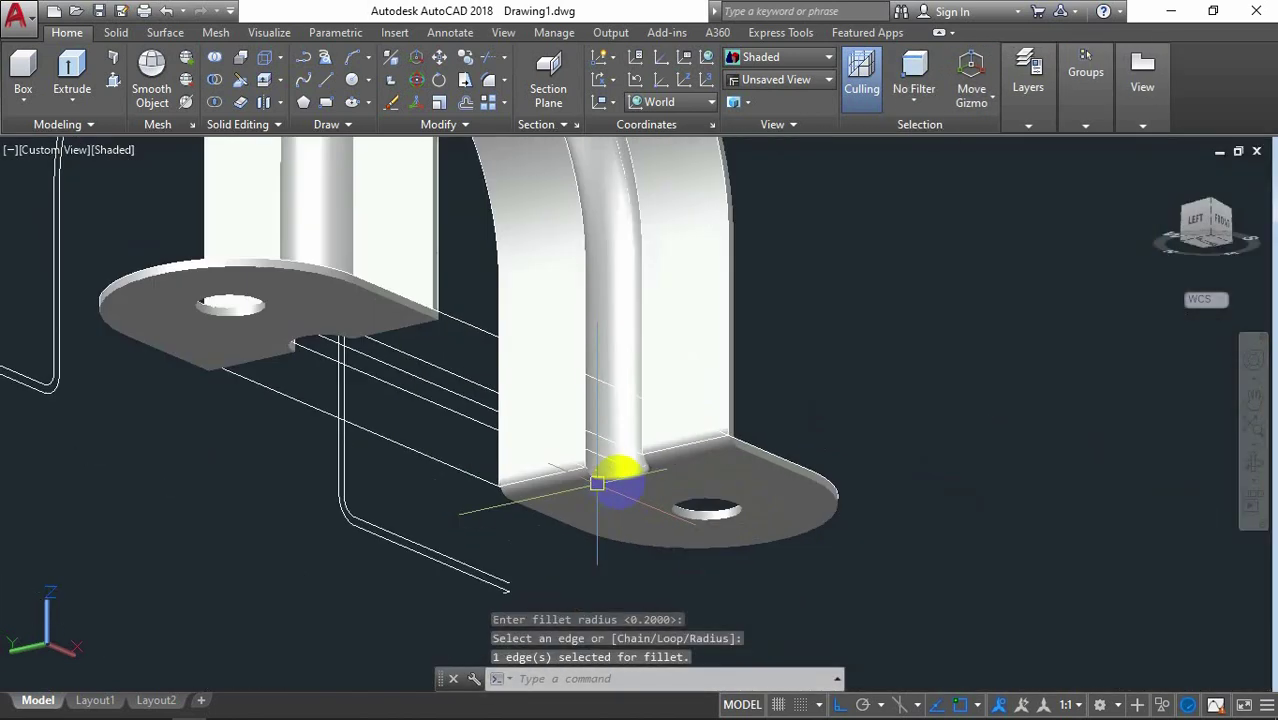
scroll(663, 482, "up", 3)
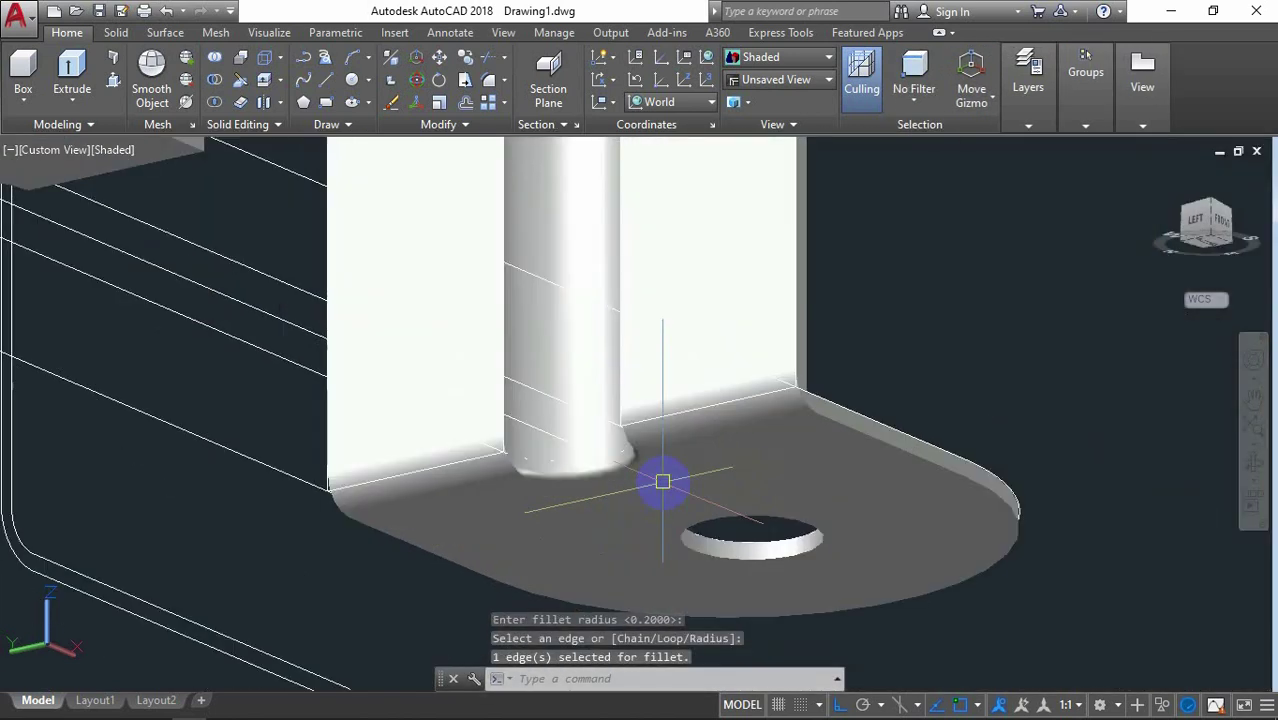
left_click(1253, 470)
mouse_move(827, 442)
left_mouse_down()
mouse_move(802, 391)
mouse_move(941, 371)
mouse_move(1095, 511)
mouse_move(850, 491)
mouse_move(816, 513)
mouse_move(941, 448)
mouse_move(844, 439)
mouse_move(747, 485)
mouse_move(869, 340)
left_mouse_up()
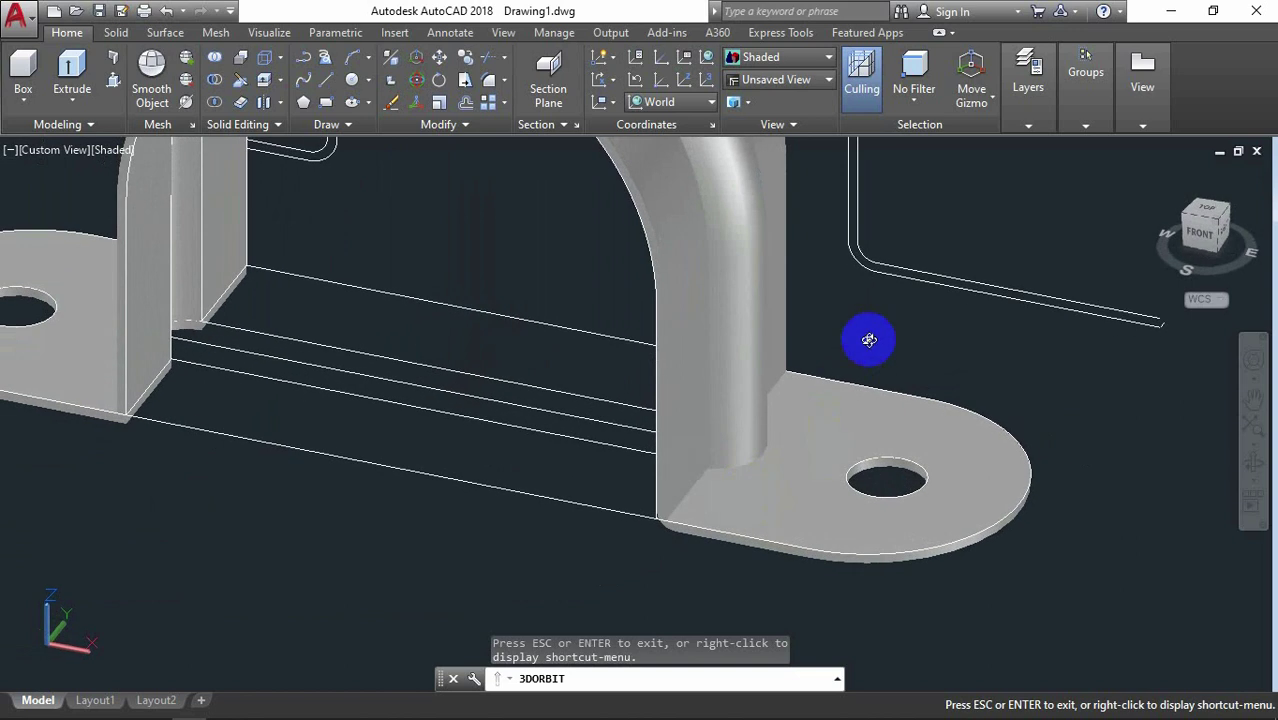
right_click(869, 340)
left_click(915, 318)
scroll(750, 471, "up", 3)
middle_click_drag(750, 471, 755, 445)
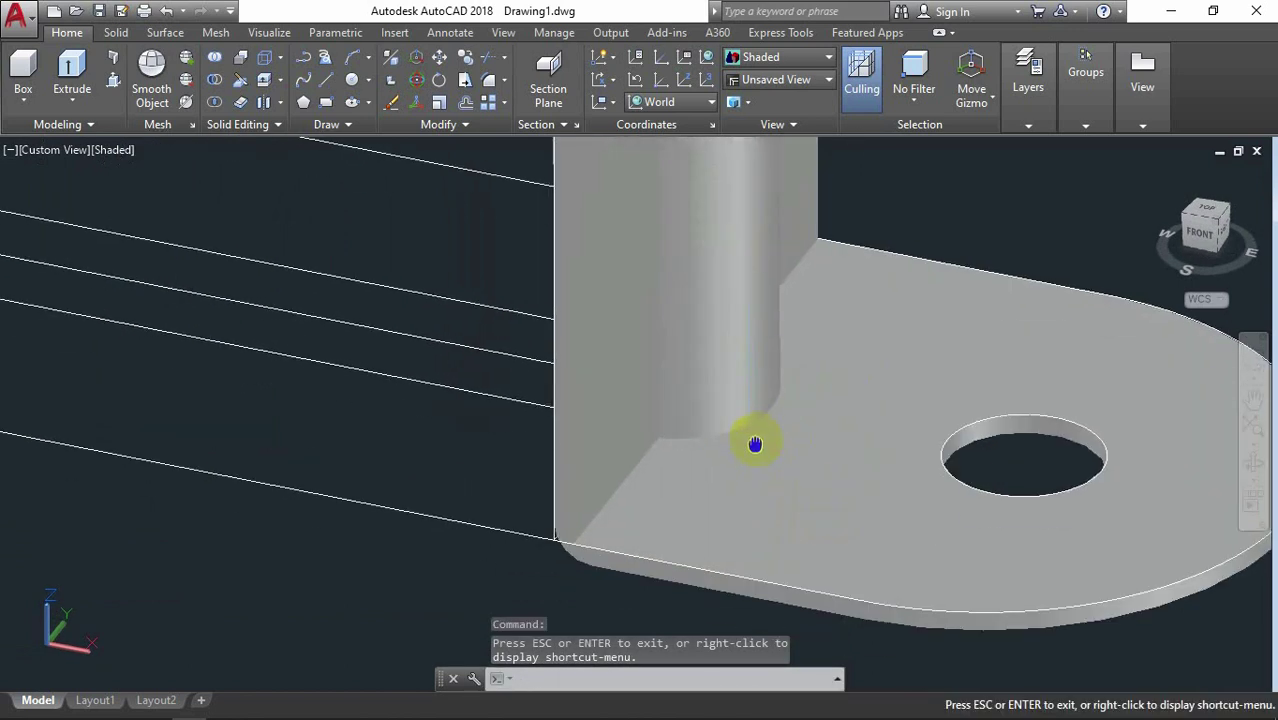
type("f")
Step: Fillet the two band-to-tab corner edges on this tab with radius 0.5
key("Return")
type("r")
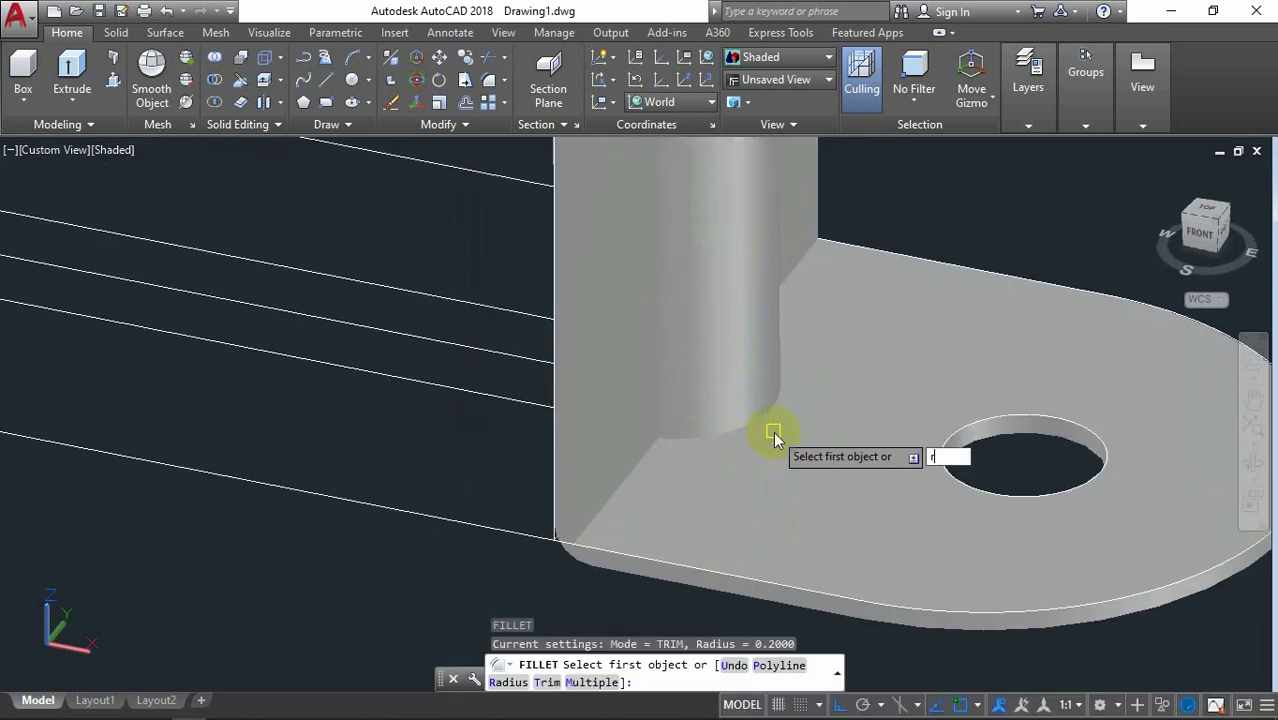
key("Return")
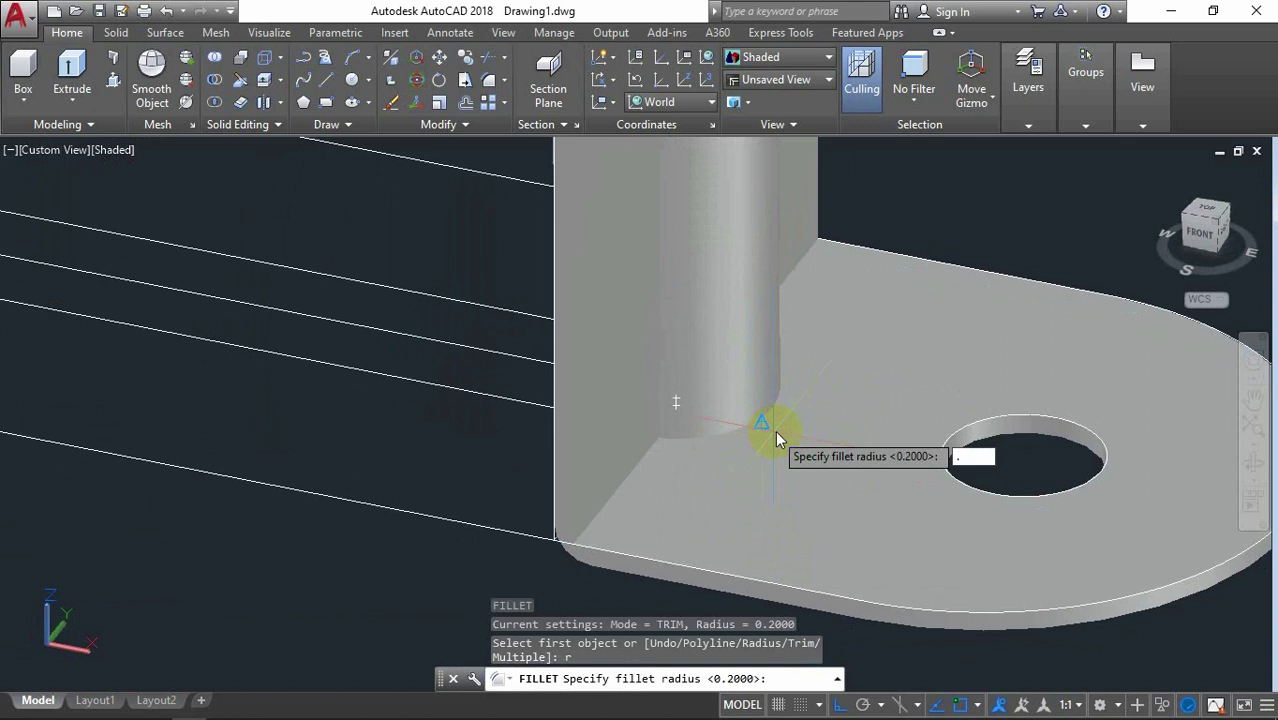
type(".5")
key("Return")
scroll(629, 494, "up", 2)
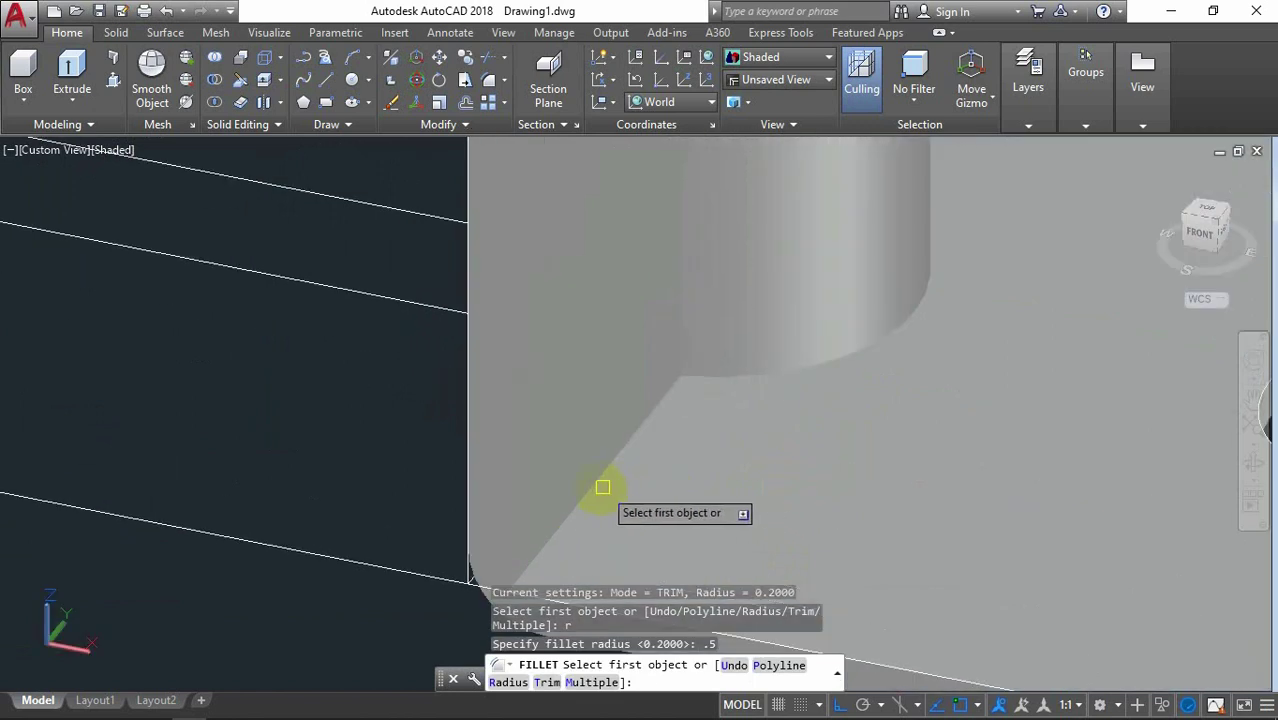
left_click(598, 487)
scroll(598, 487, "down", 2)
scroll(641, 499, "down", 1)
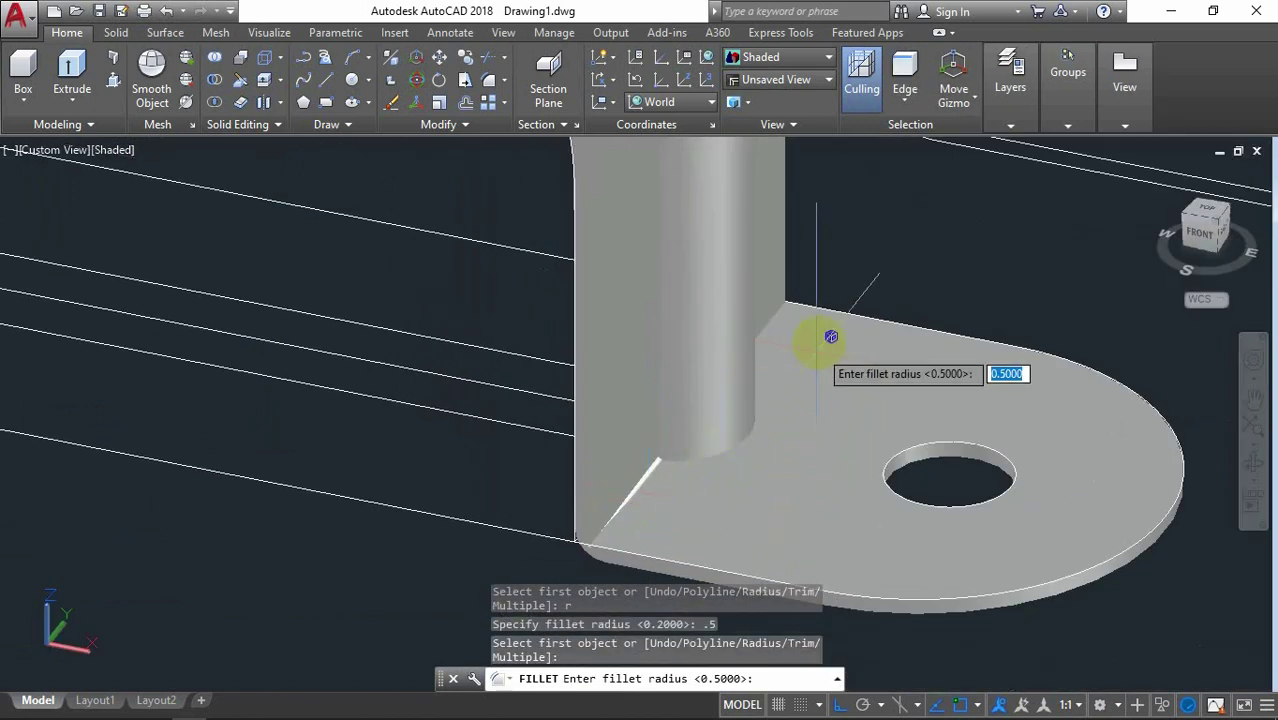
key("Return")
scroll(773, 321, "up", 3)
left_click(772, 318)
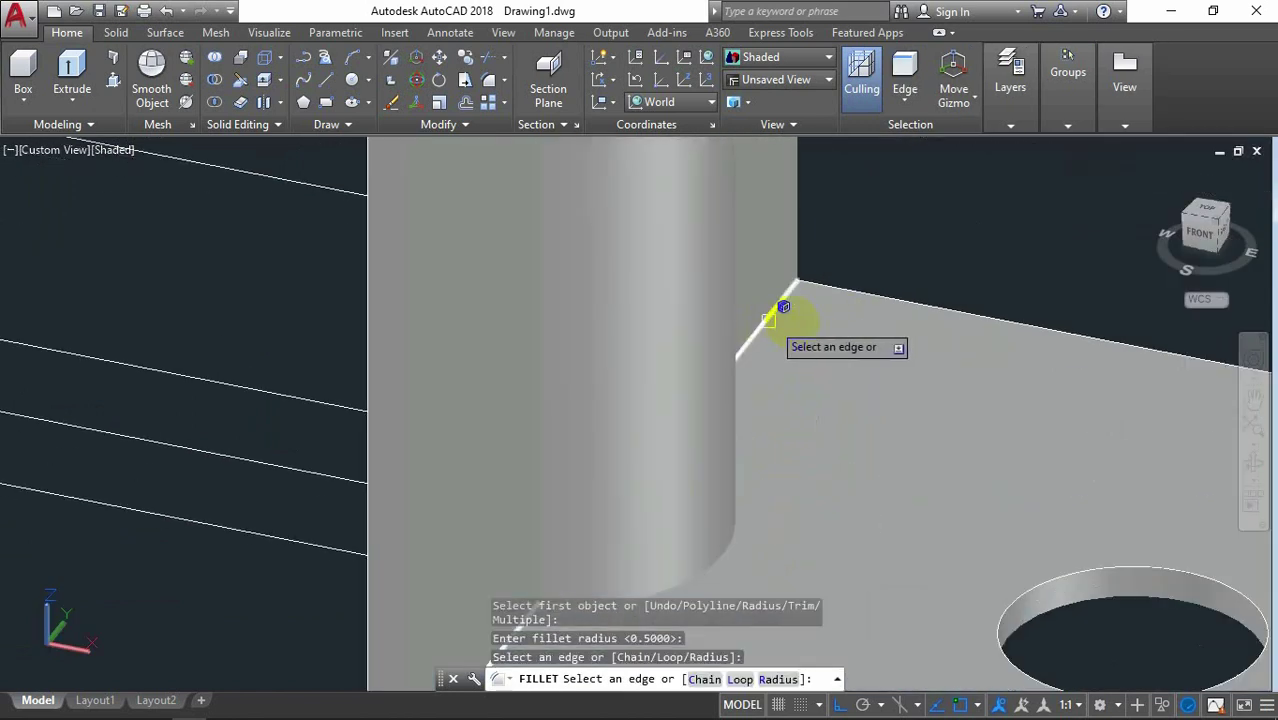
scroll(796, 324, "down", 2)
key("Return")
scroll(810, 335, "down", 2)
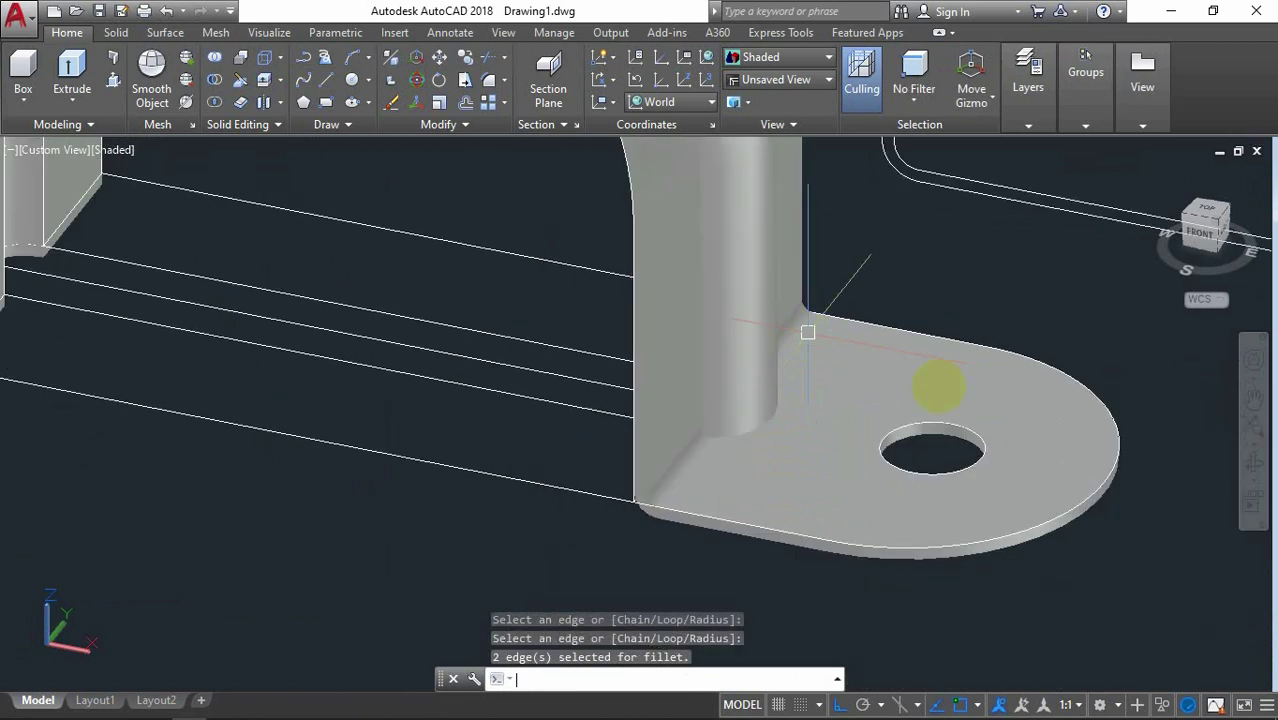
left_click(1253, 466)
Step: Orbit to a low front view and round the near tab's two band corner edges at radius 1
mouse_move(913, 471)
left_mouse_down()
mouse_move(941, 426)
mouse_move(993, 429)
mouse_move(1003, 454)
mouse_move(759, 471)
mouse_move(710, 522)
mouse_move(936, 479)
mouse_move(976, 448)
mouse_move(596, 434)
mouse_move(559, 357)
mouse_move(559, 322)
mouse_move(448, 442)
mouse_move(559, 405)
left_mouse_up()
right_click(638, 232)
left_click(643, 241)
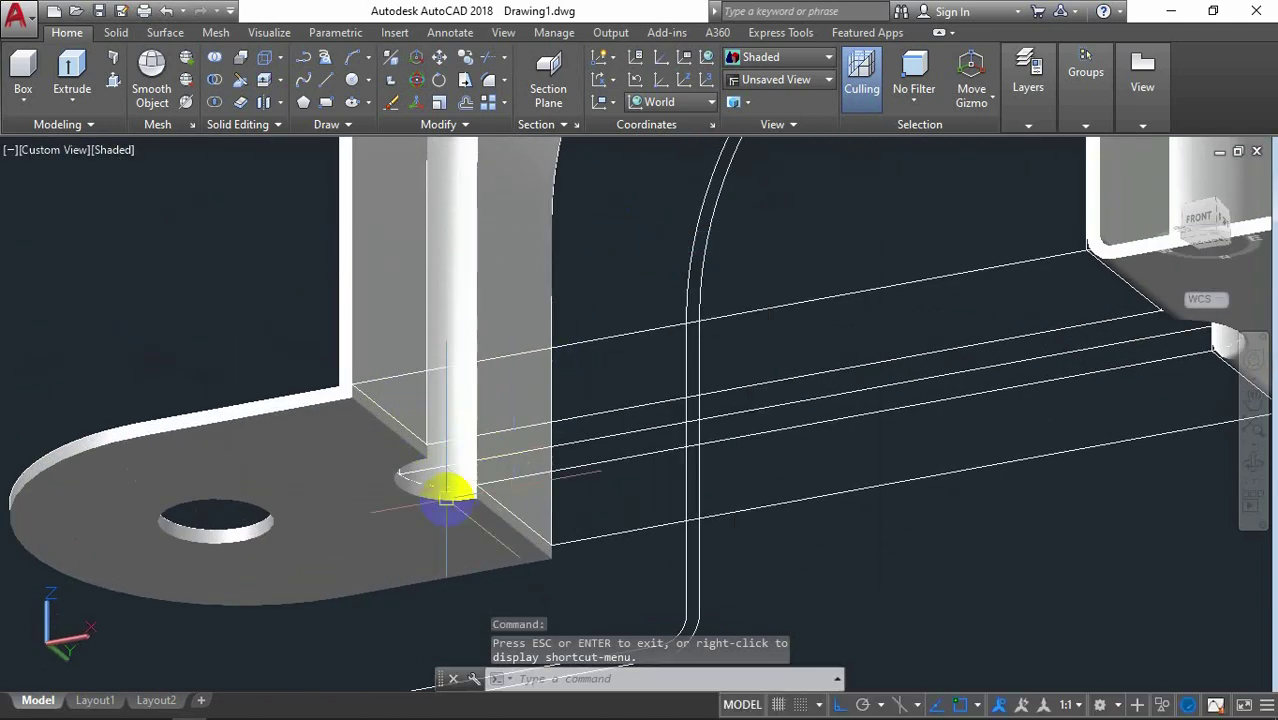
middle_click_drag(448, 486, 527, 456)
scroll(597, 458, "up", 2)
type("f")
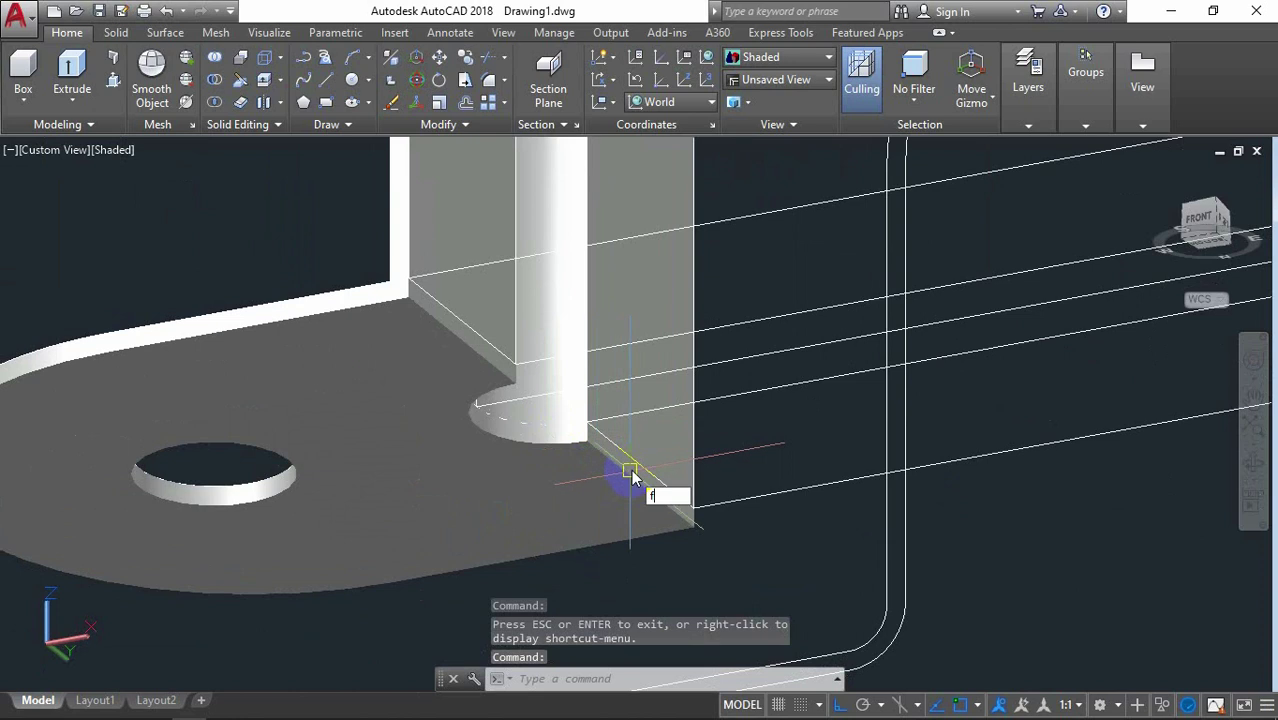
key("Return")
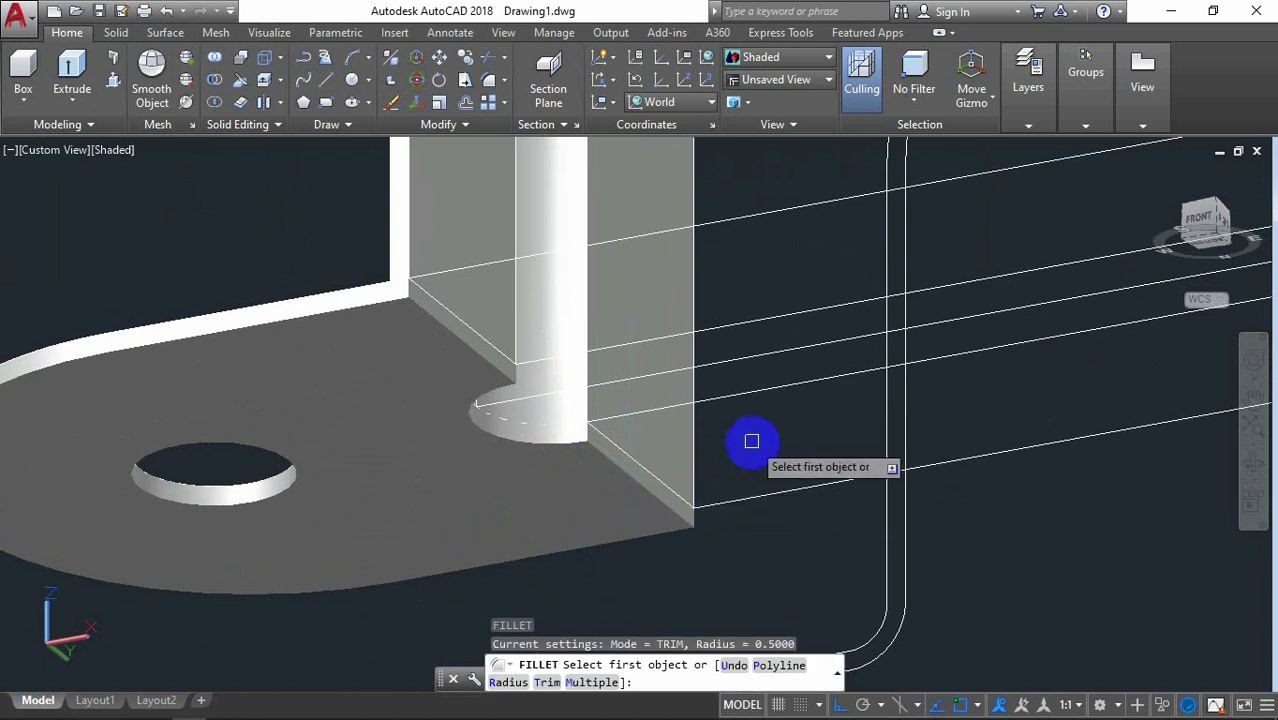
type("r")
key("Return")
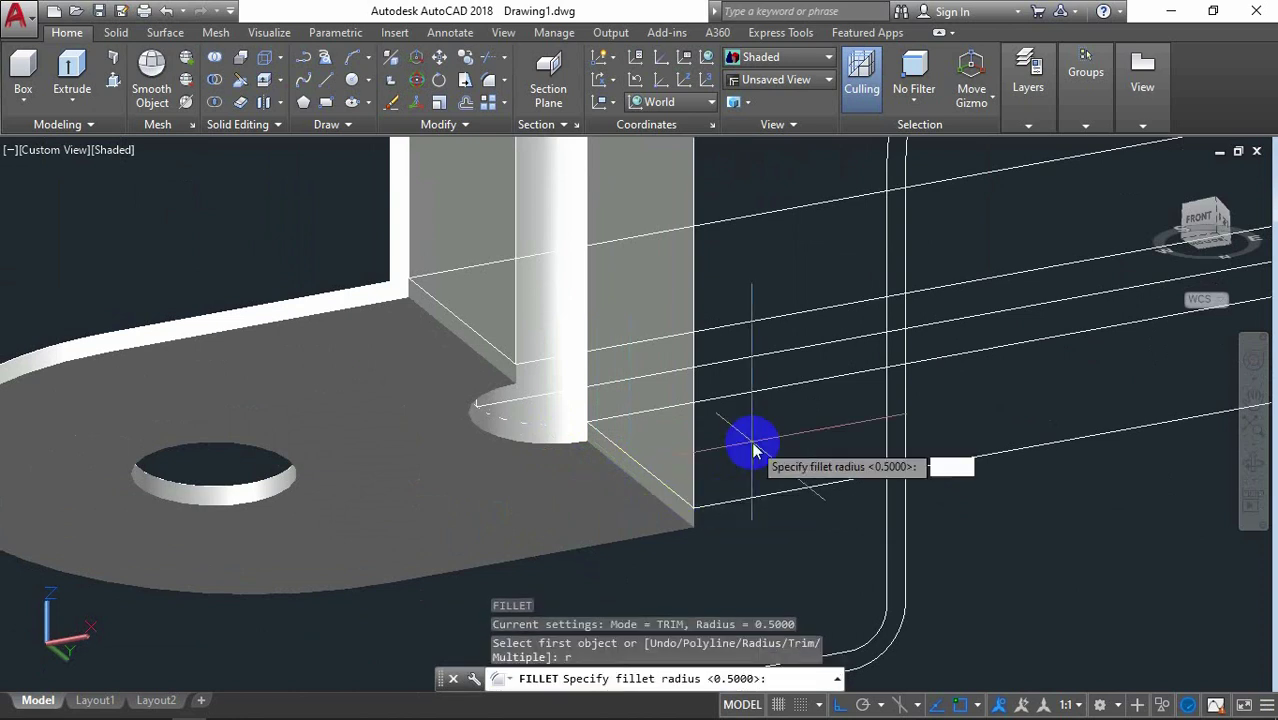
type("1")
key("Return")
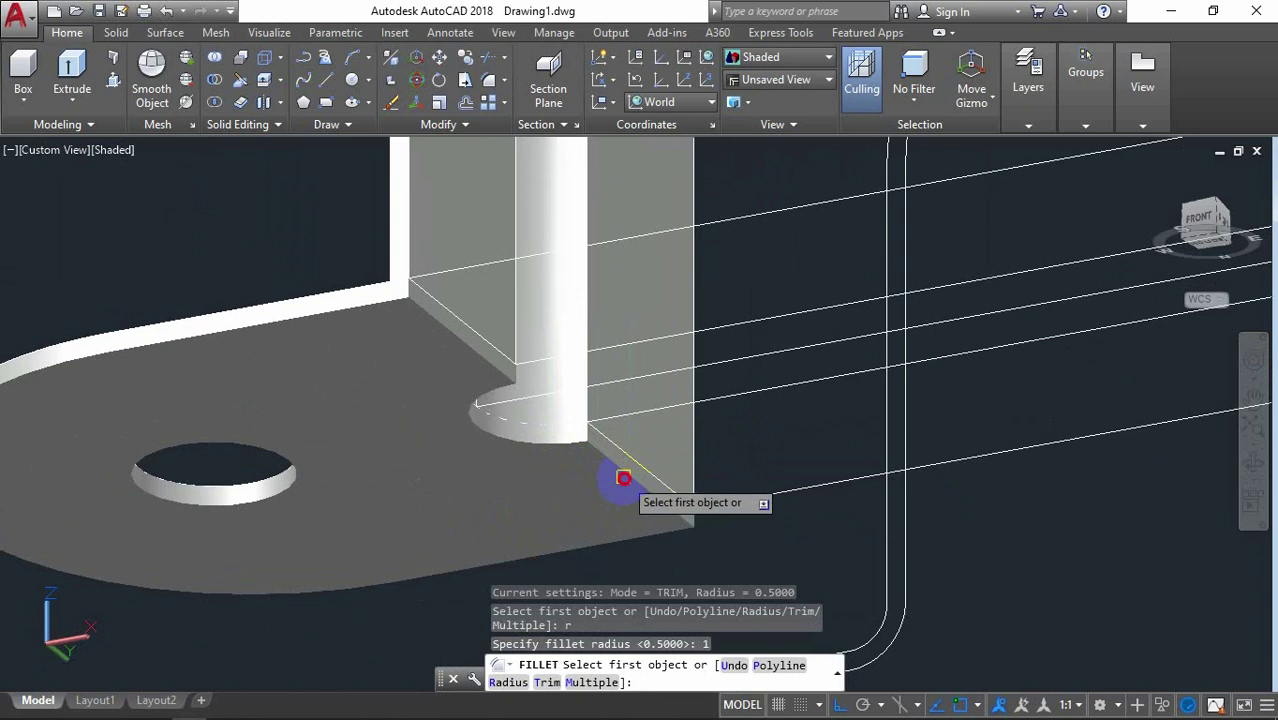
left_click(623, 478)
key("Return")
left_click(472, 350)
key("Return")
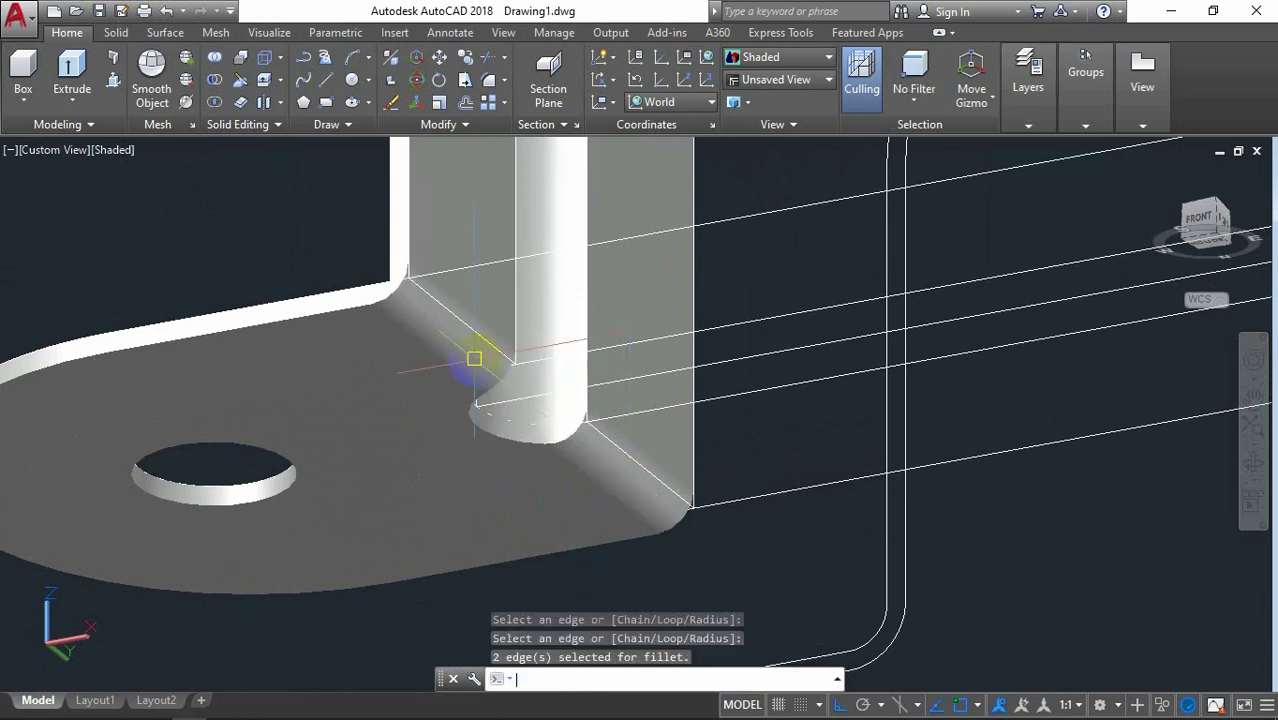
Step: Add a 0.2-radius fillet to the curved edge at the rib's foot
right_click(750, 257)
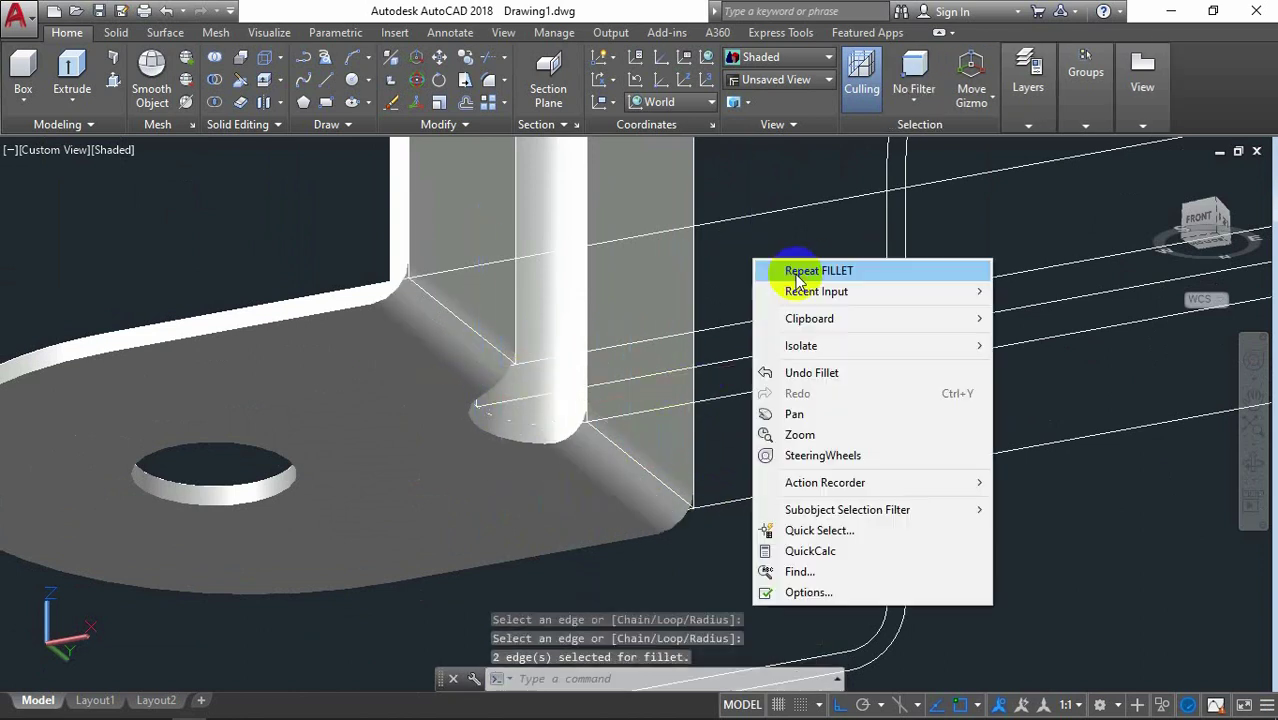
left_click(794, 271)
key("Return")
type(".2")
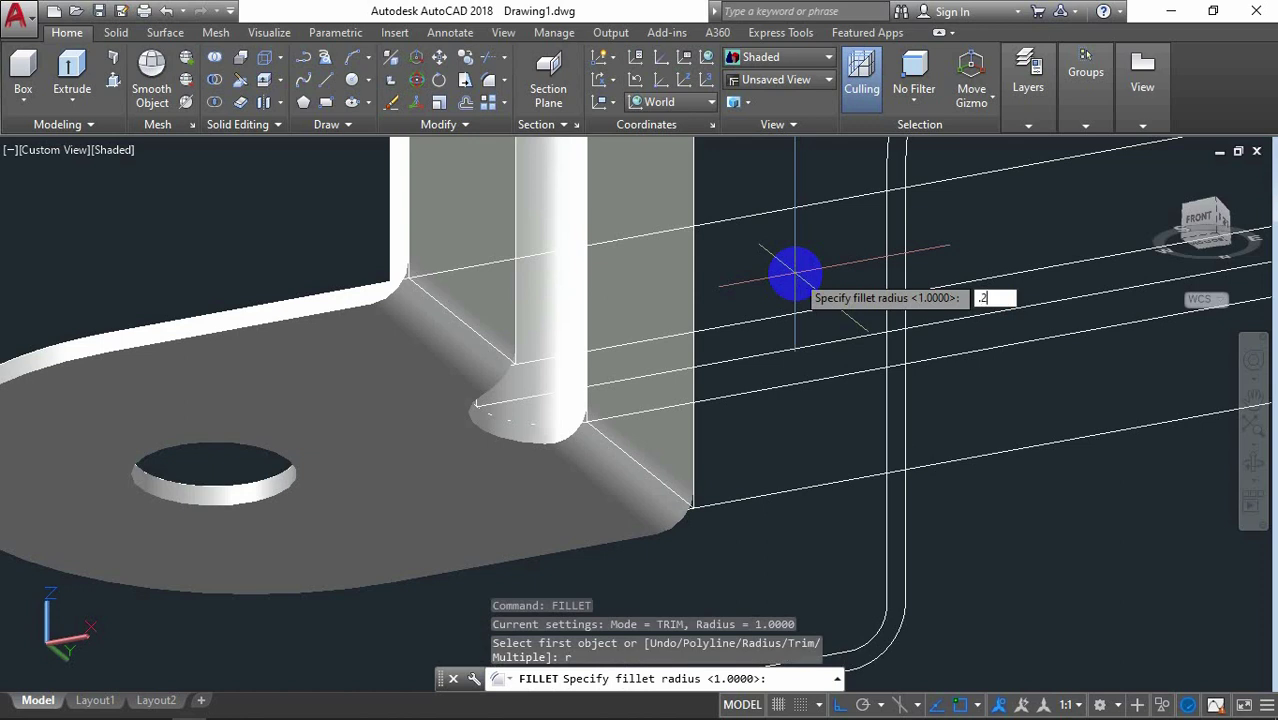
key("Return")
left_click(495, 433)
key("Return")
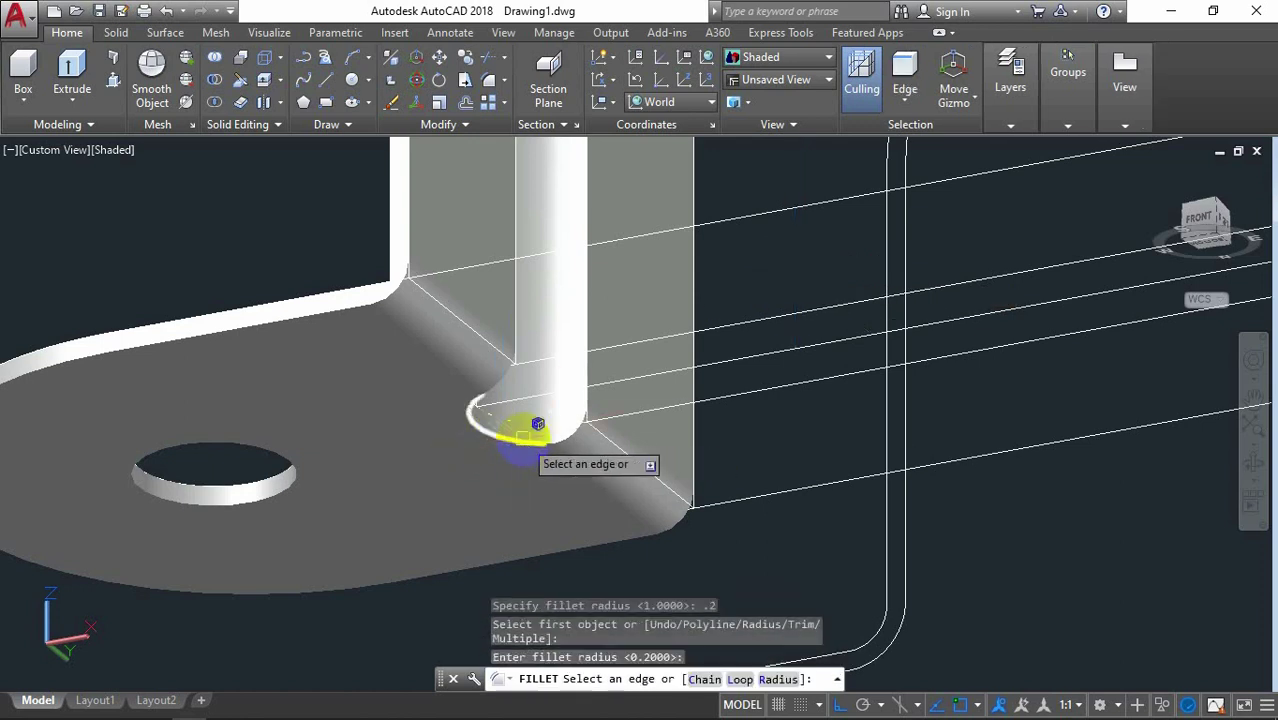
key("Return")
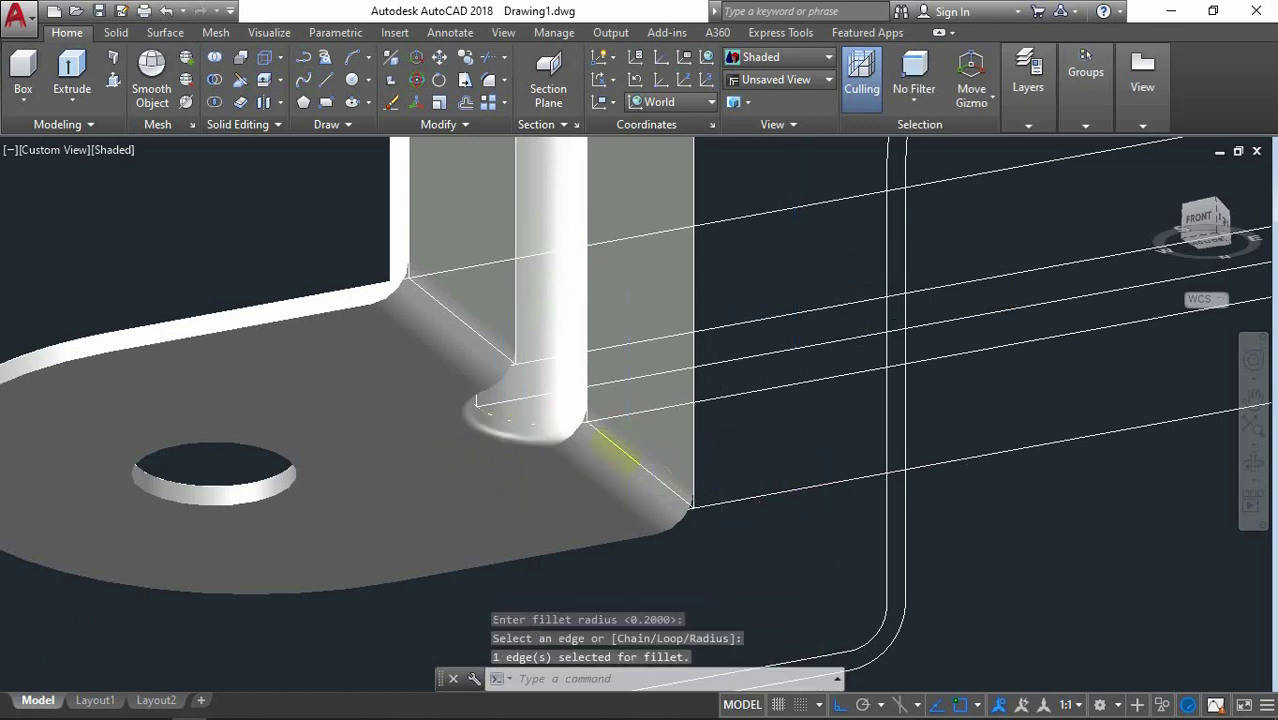
scroll(615, 452, "down", 4)
Step: Orbit to the other base tab and fillet its two tab-to-band edges at radius 0.5
left_click(1253, 468)
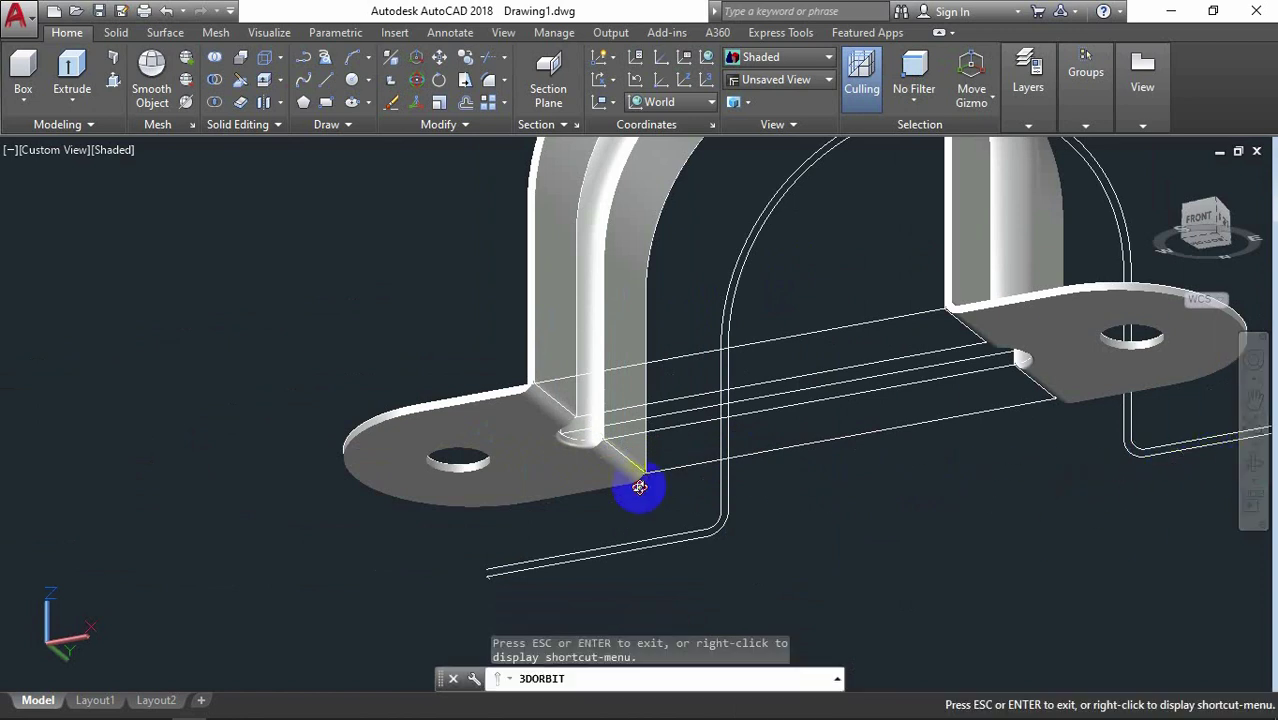
mouse_move(636, 490)
left_mouse_down()
mouse_move(787, 541)
mouse_move(792, 604)
mouse_move(611, 474)
mouse_move(456, 289)
left_mouse_up()
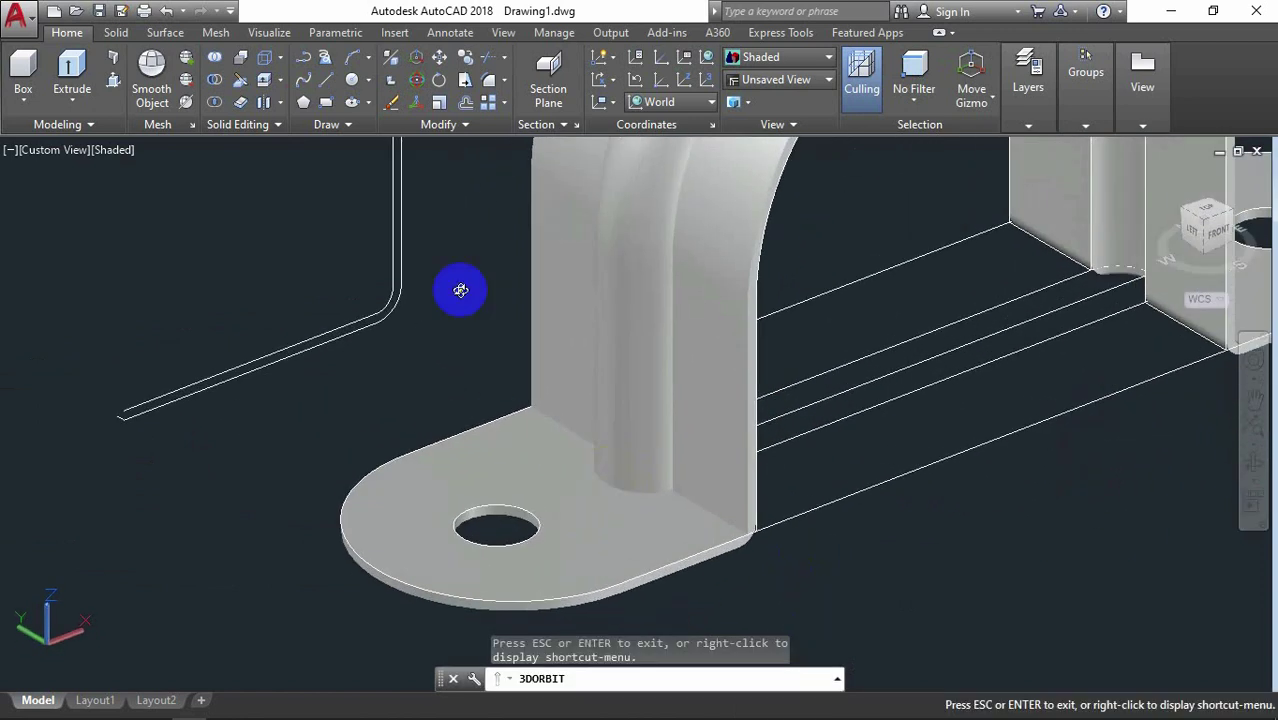
right_click(491, 257)
left_click(490, 259)
type("f")
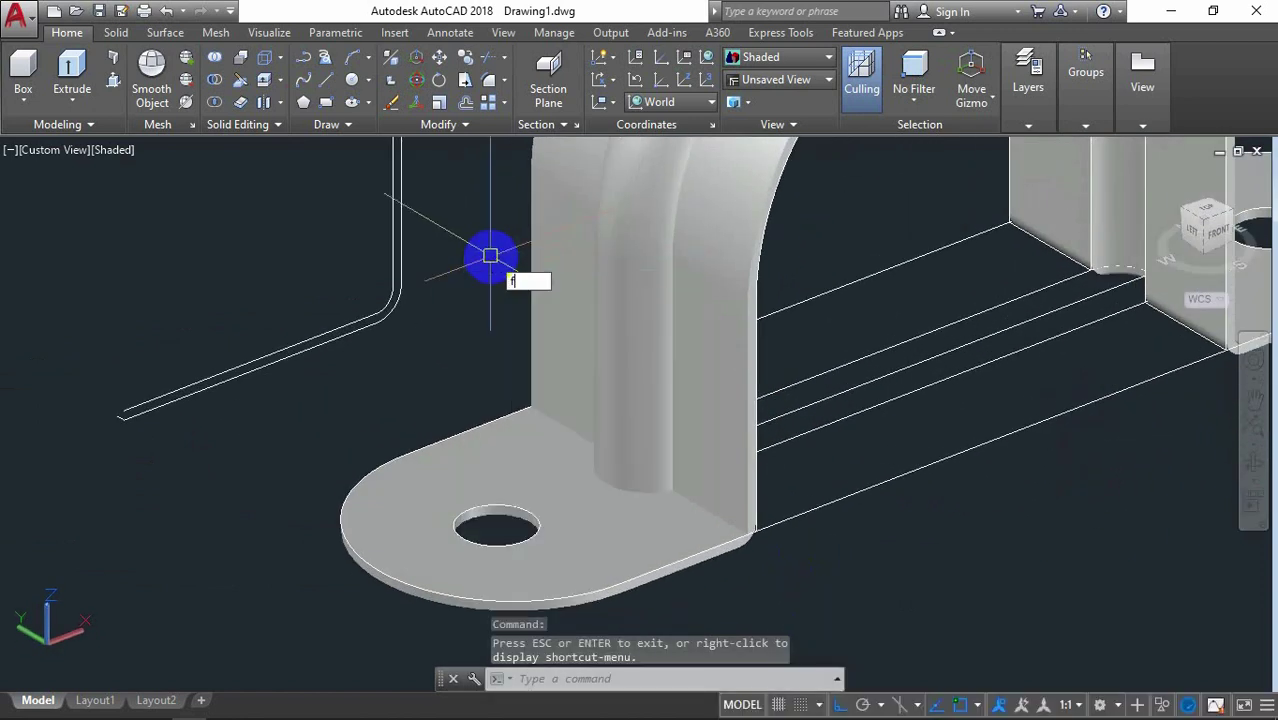
key("Return")
type("r")
key("Return")
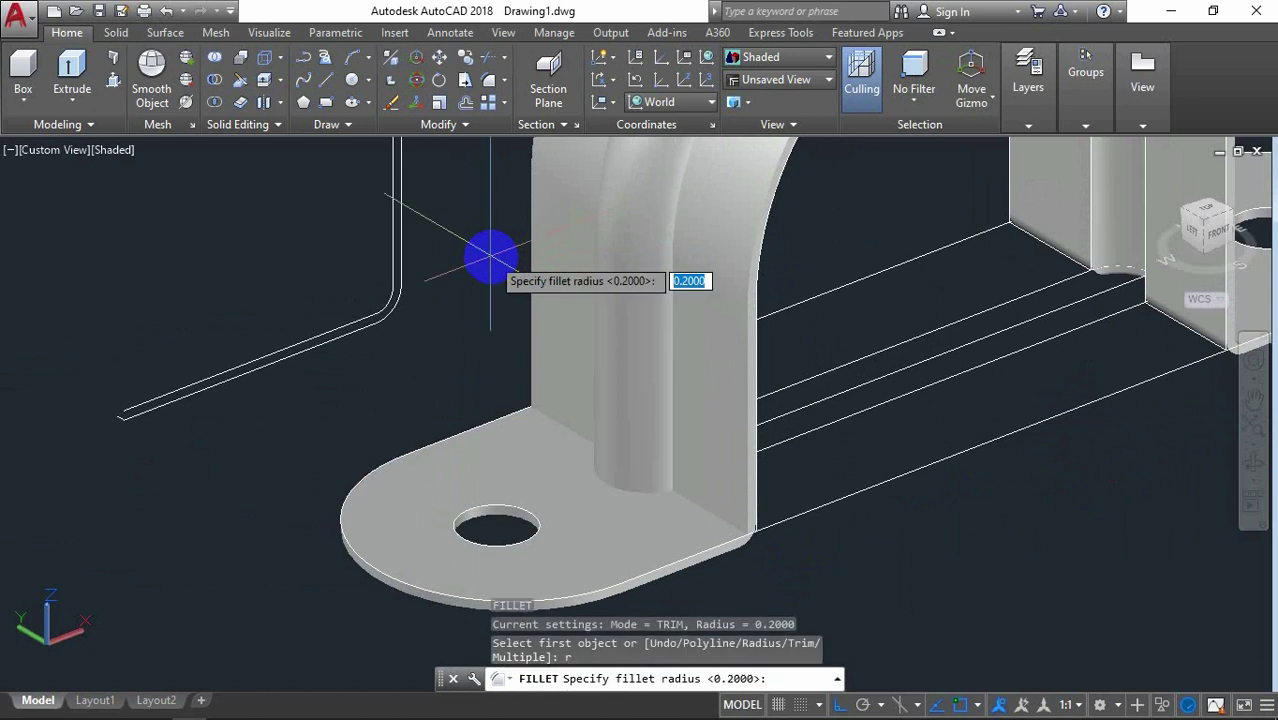
key("Return")
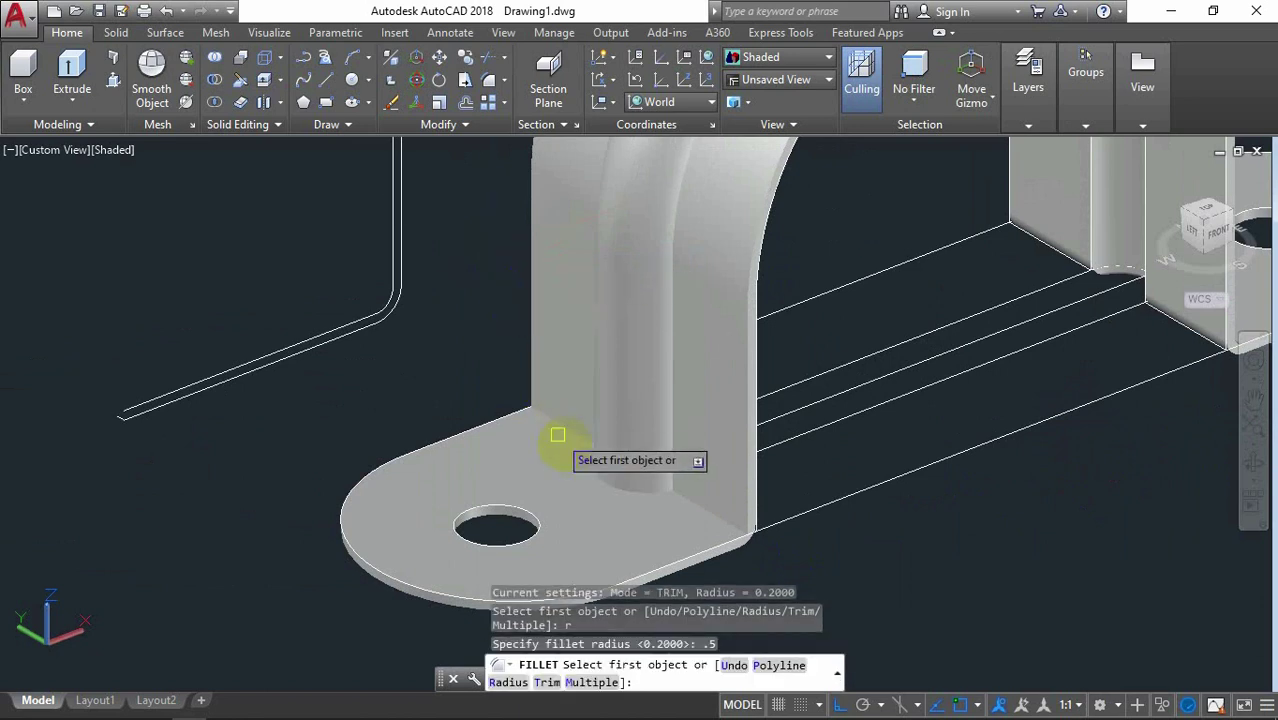
scroll(565, 435, "up", 2)
left_click(581, 406)
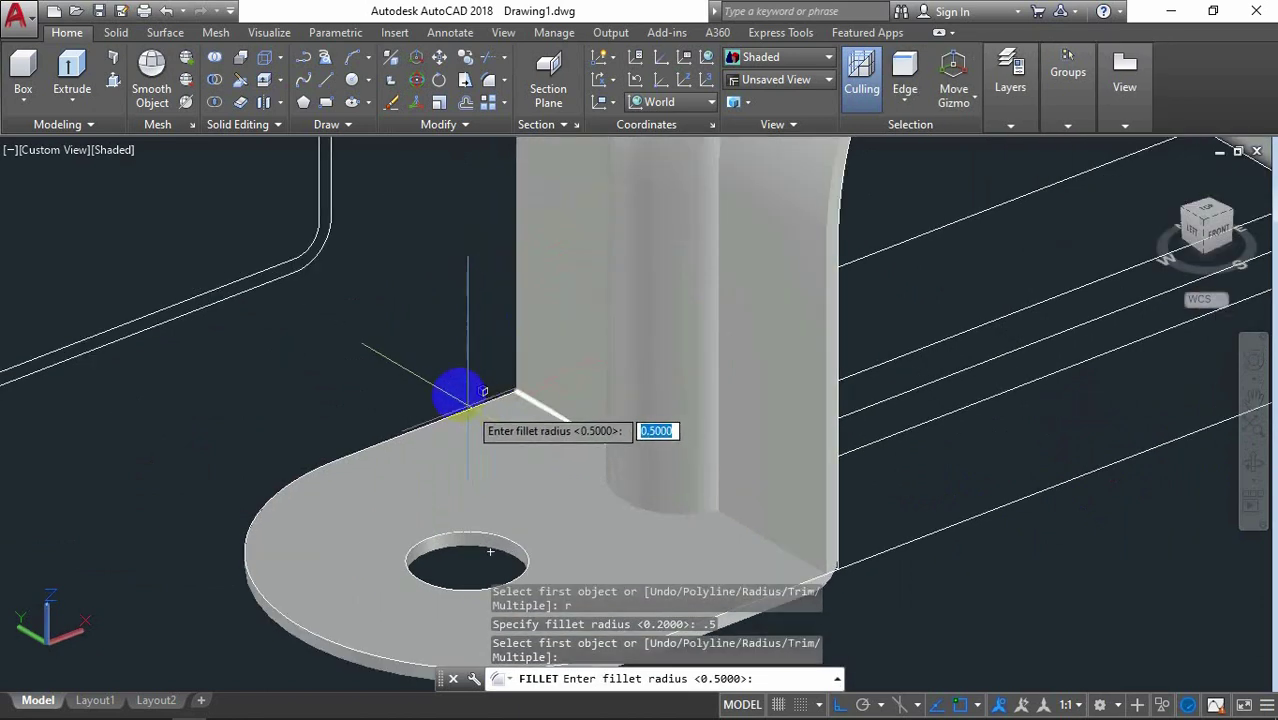
key("Return")
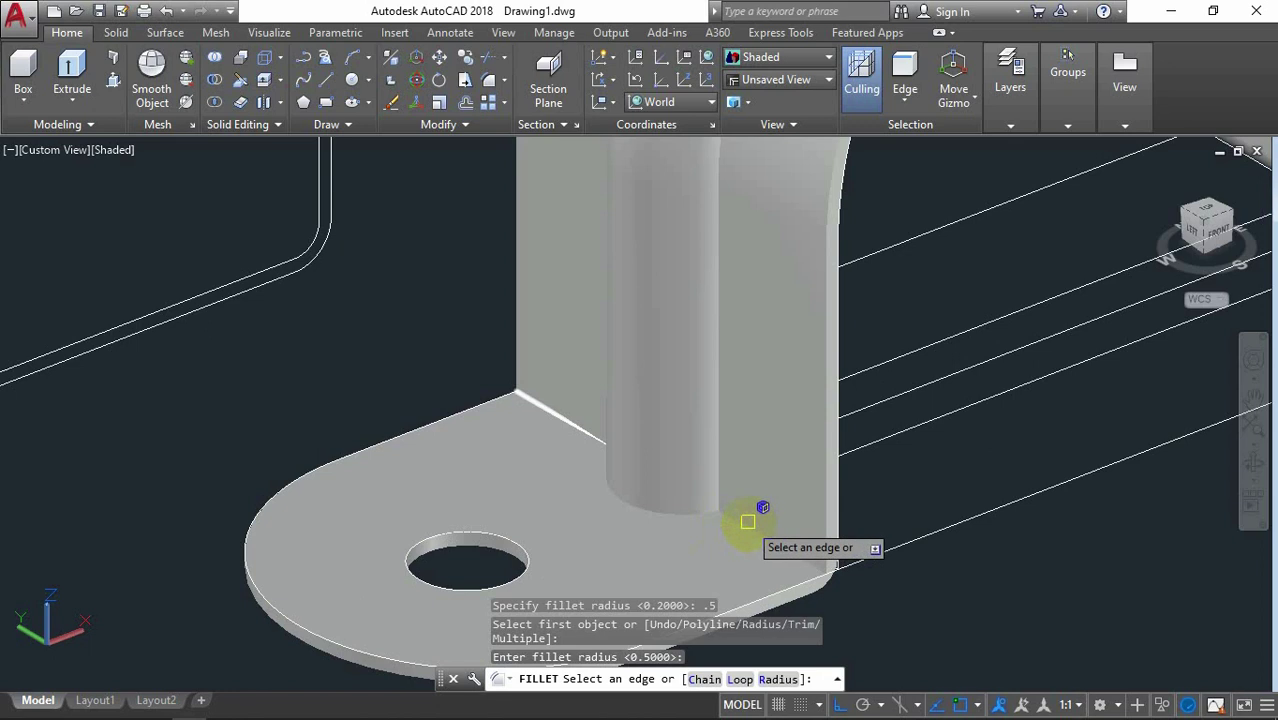
left_click(748, 522)
key("Return")
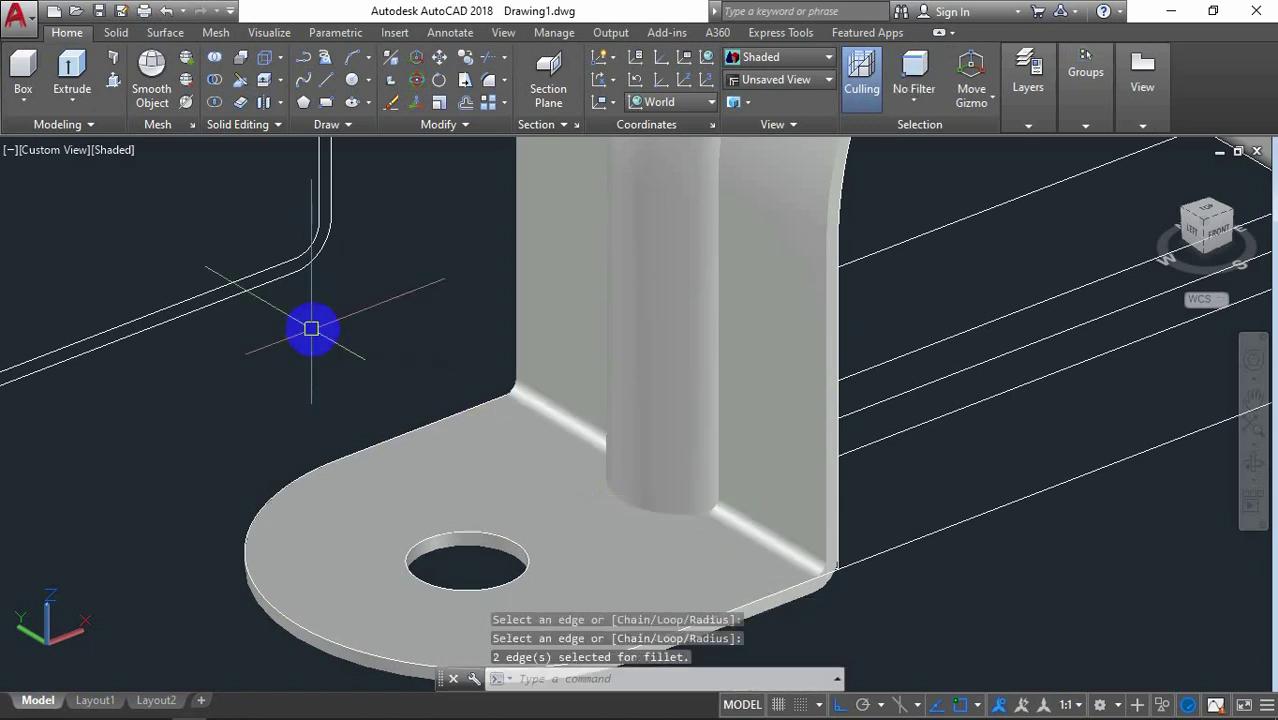
scroll(311, 330, "down", 3)
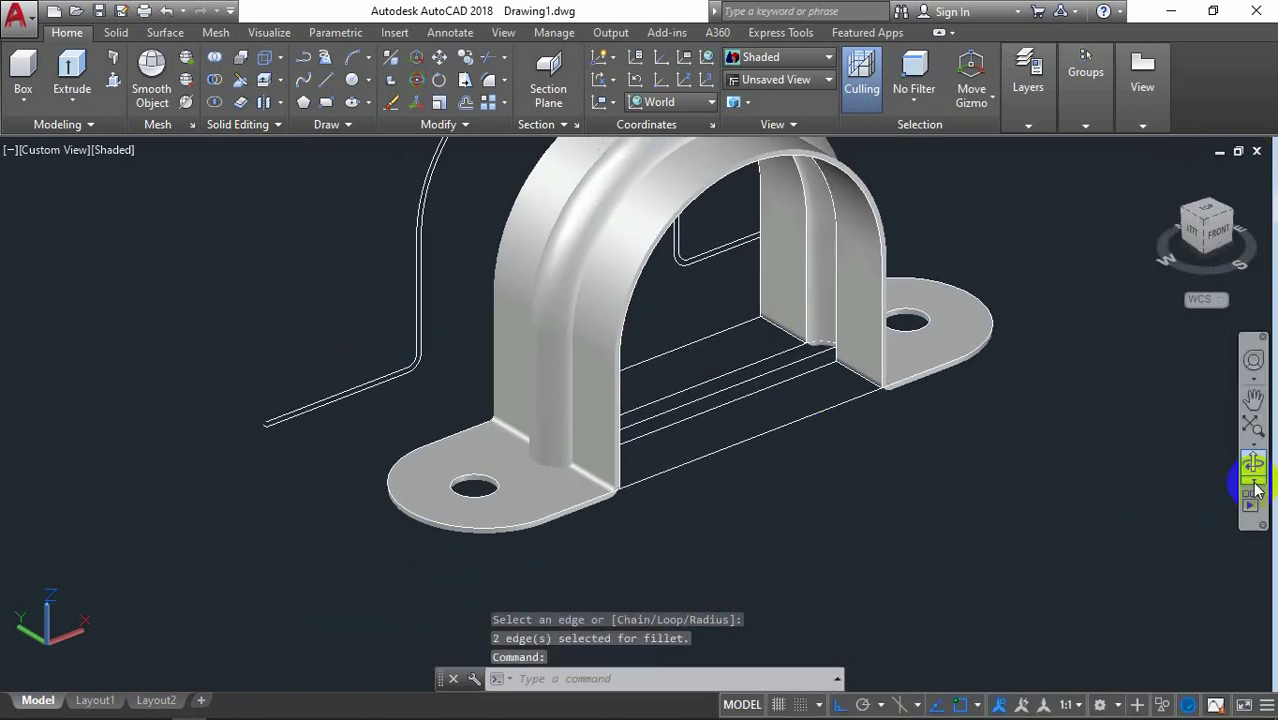
left_click(1253, 465)
mouse_move(999, 485)
left_mouse_down()
mouse_move(884, 428)
mouse_move(822, 348)
mouse_move(776, 365)
mouse_move(893, 419)
mouse_move(893, 408)
mouse_move(981, 425)
mouse_move(703, 446)
mouse_move(551, 414)
mouse_move(765, 451)
mouse_move(927, 426)
mouse_move(970, 531)
mouse_move(890, 337)
mouse_move(813, 471)
mouse_move(919, 427)
mouse_move(707, 542)
mouse_move(827, 465)
mouse_move(876, 542)
mouse_move(897, 513)
left_mouse_up()
mouse_move(712, 483)
left_mouse_down()
mouse_move(650, 465)
mouse_move(653, 485)
mouse_move(585, 448)
mouse_move(573, 480)
left_mouse_up()
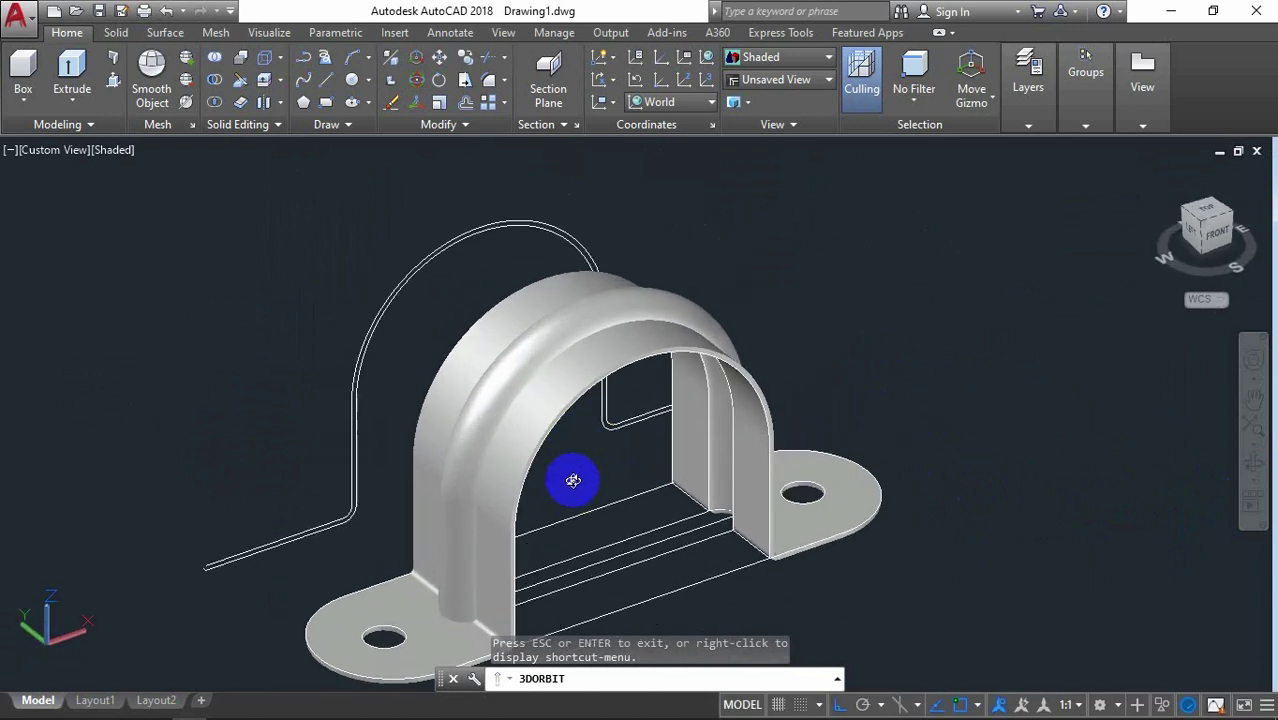
right_click(774, 226)
left_click(800, 234)
scroll(733, 216, "down", 2)
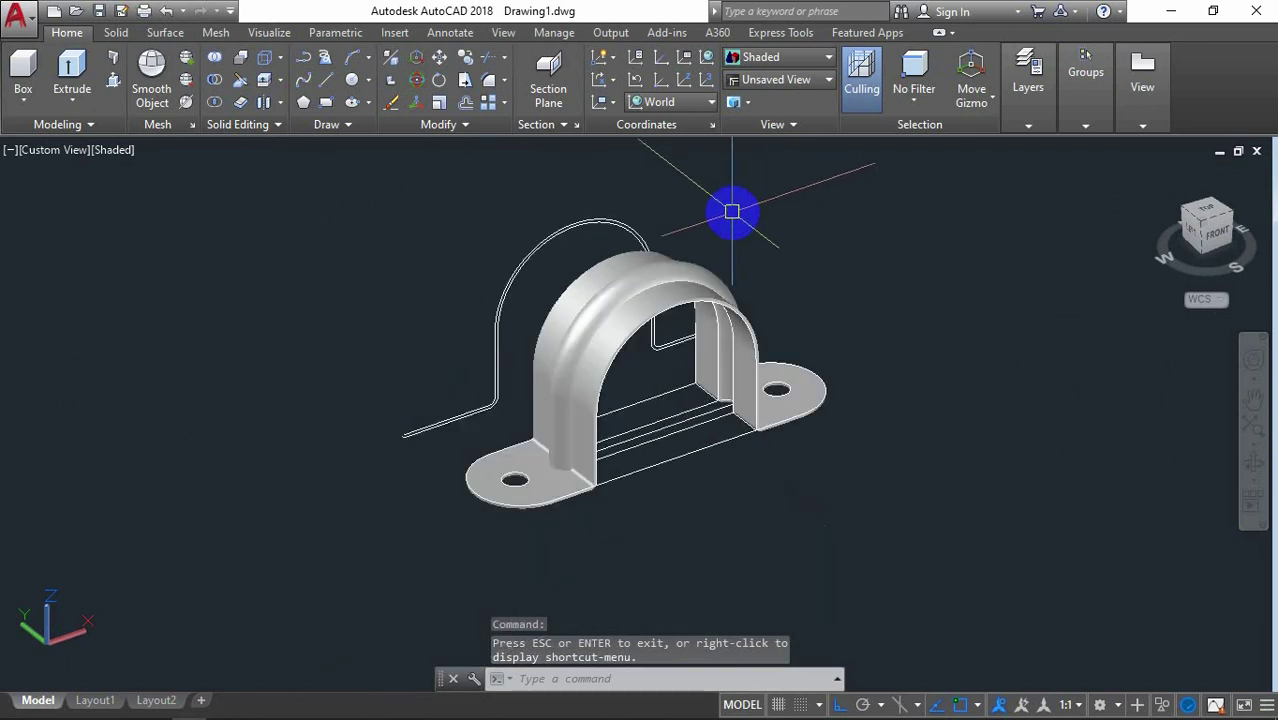
scroll(732, 212, "up", 2)
middle_click_drag(756, 362, 760, 295)
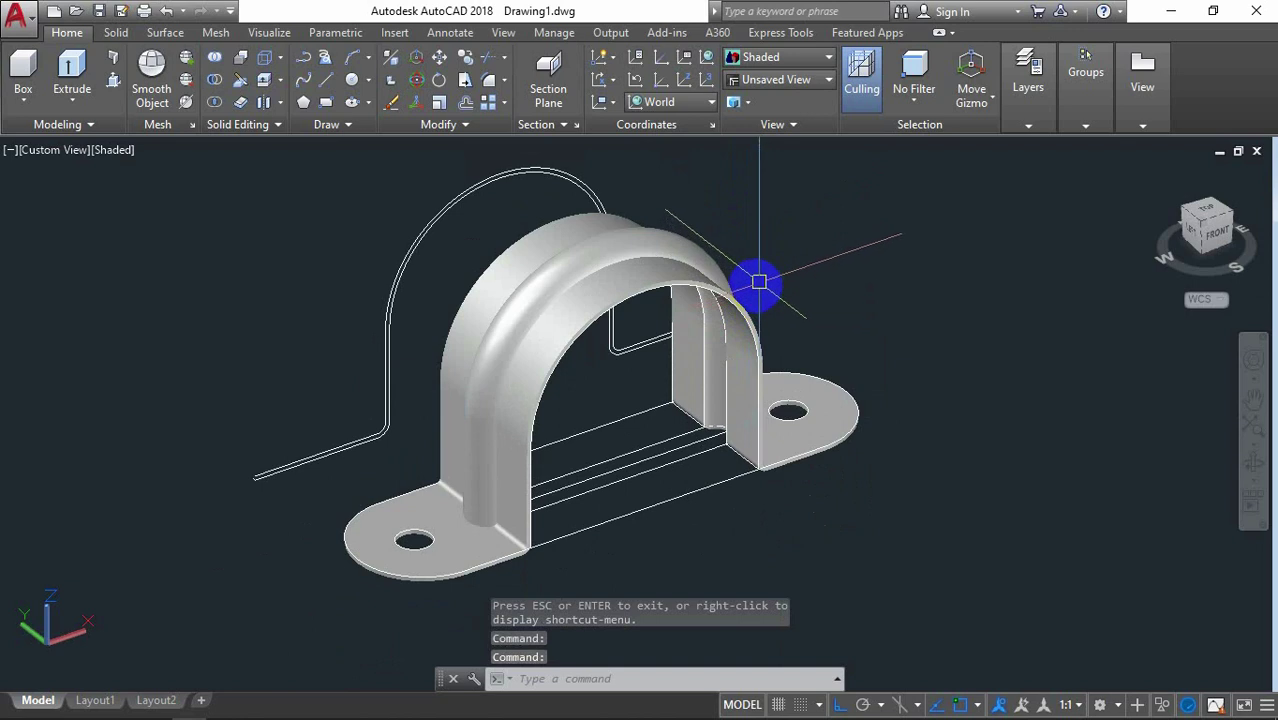
Step: Erase the wire profile lines around the clamp with a window selection
key("Escape")
type("e")
key("Return")
left_click(450, 212)
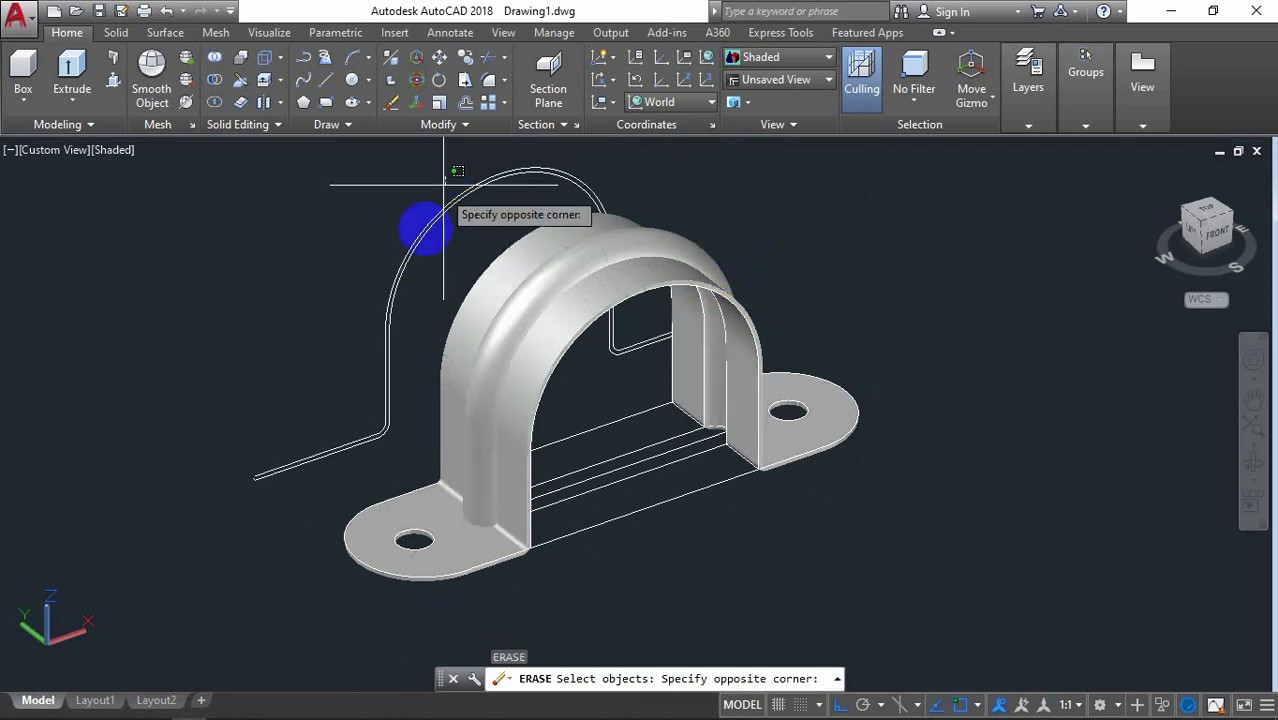
left_click(409, 259)
left_click(222, 507)
key("Return")
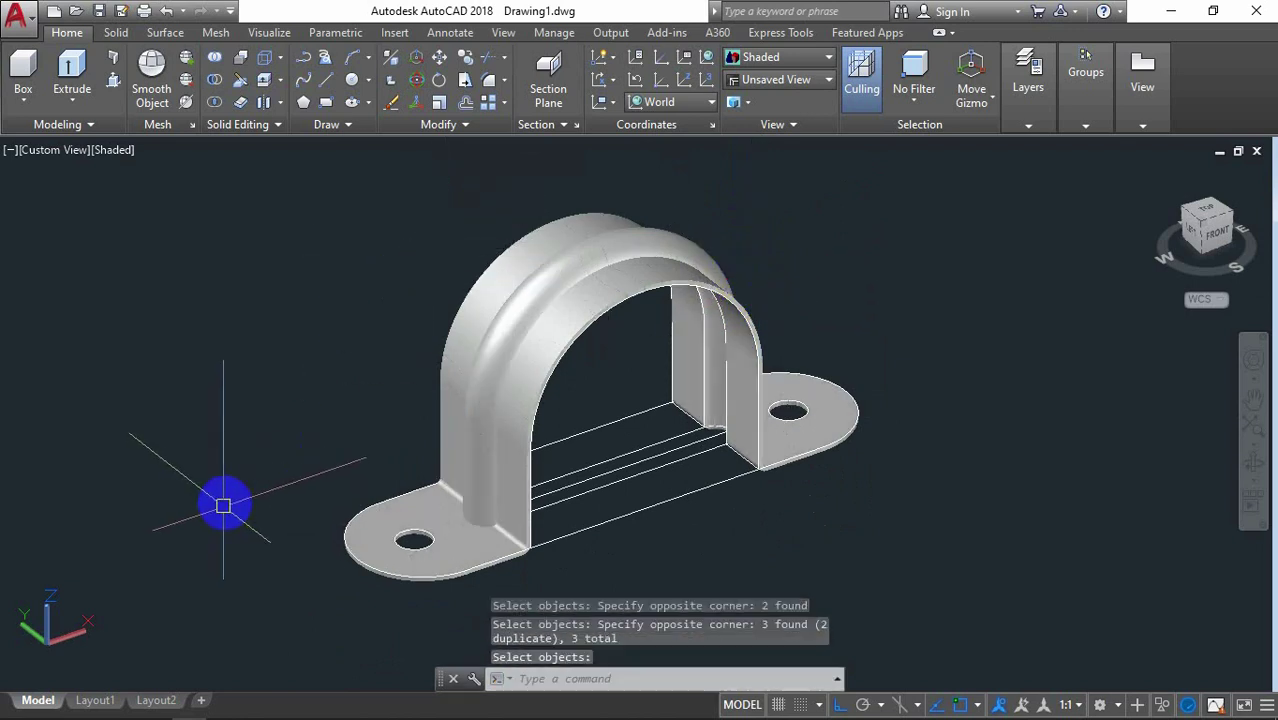
Step: Orbit to the clamp's other side and erase the leftover construction line
left_click(1251, 462)
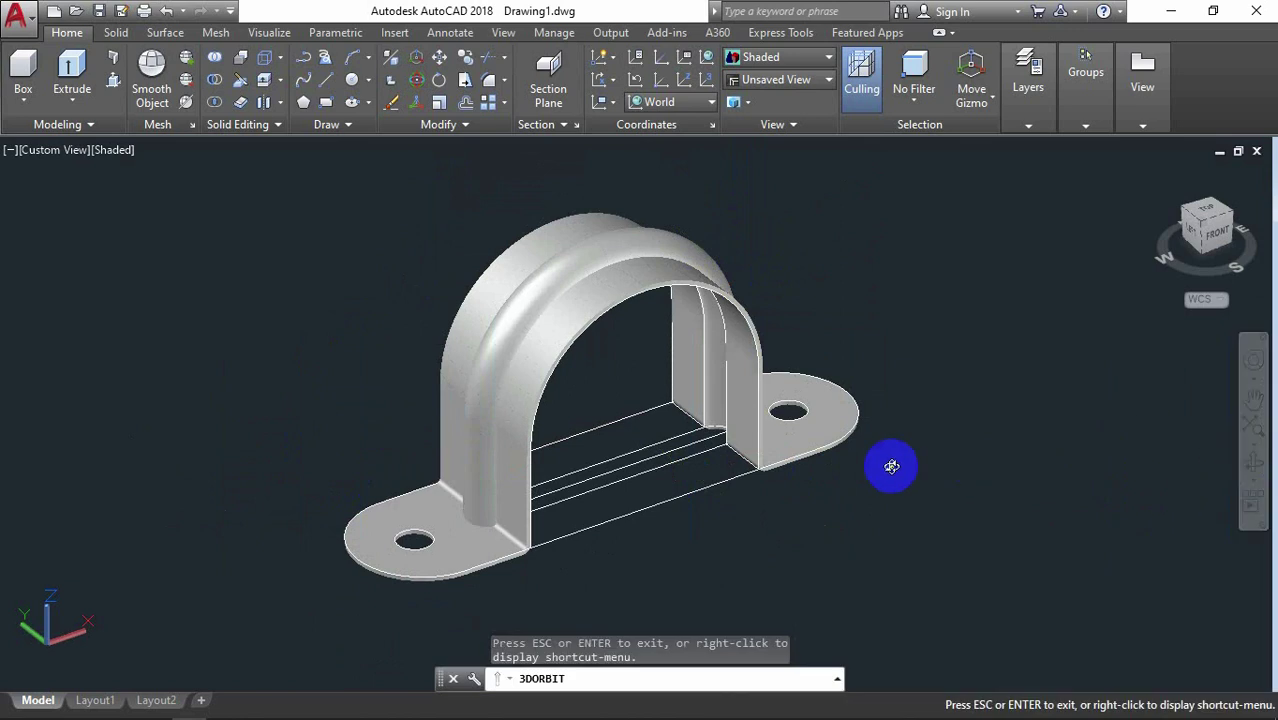
left_click_drag(893, 465, 723, 462)
right_click(870, 296)
left_click(907, 296)
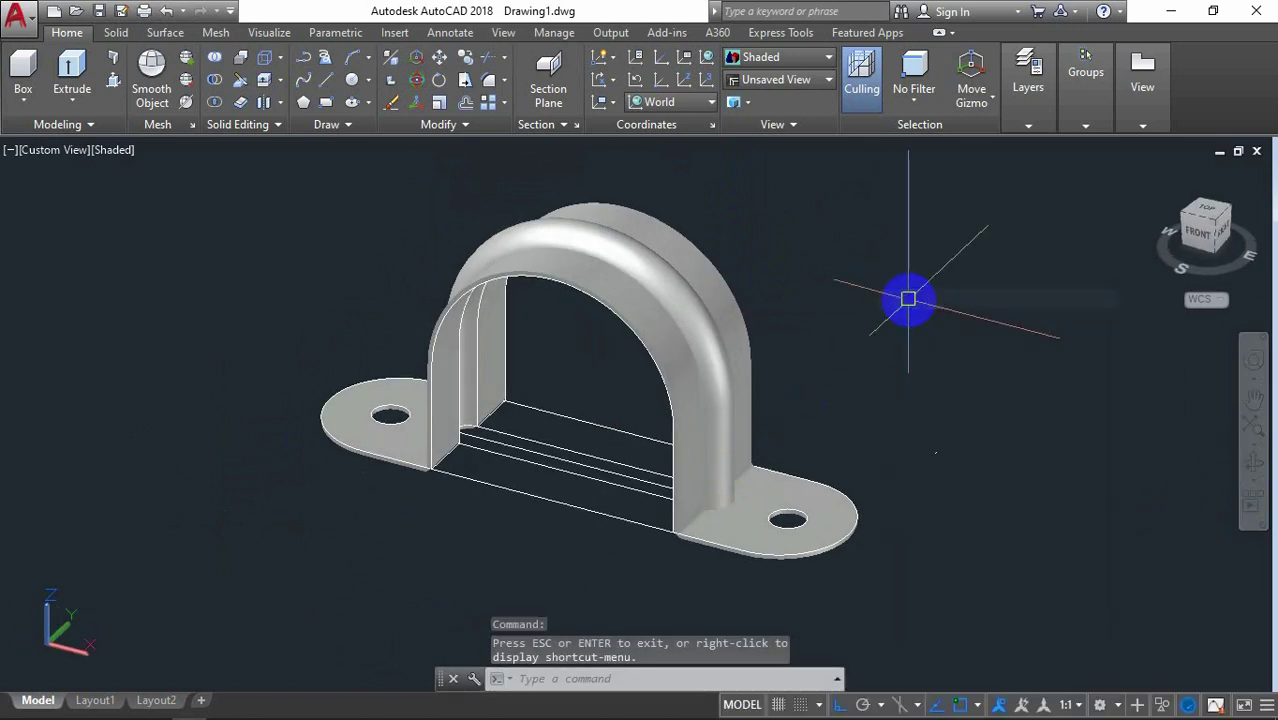
type("e")
key("Return")
left_click_drag(970, 428, 900, 474)
key("Return")
scroll(861, 446, "down", 2)
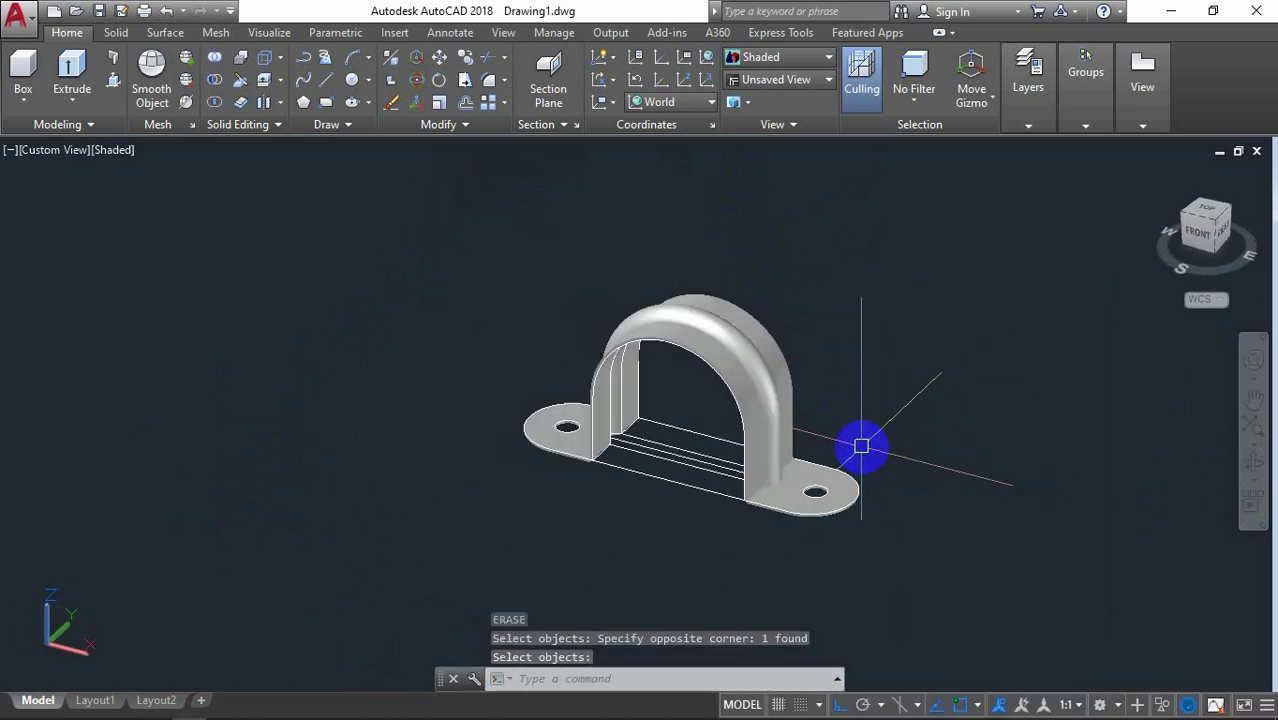
scroll(869, 446, "up", 1)
scroll(869, 446, "up", 1)
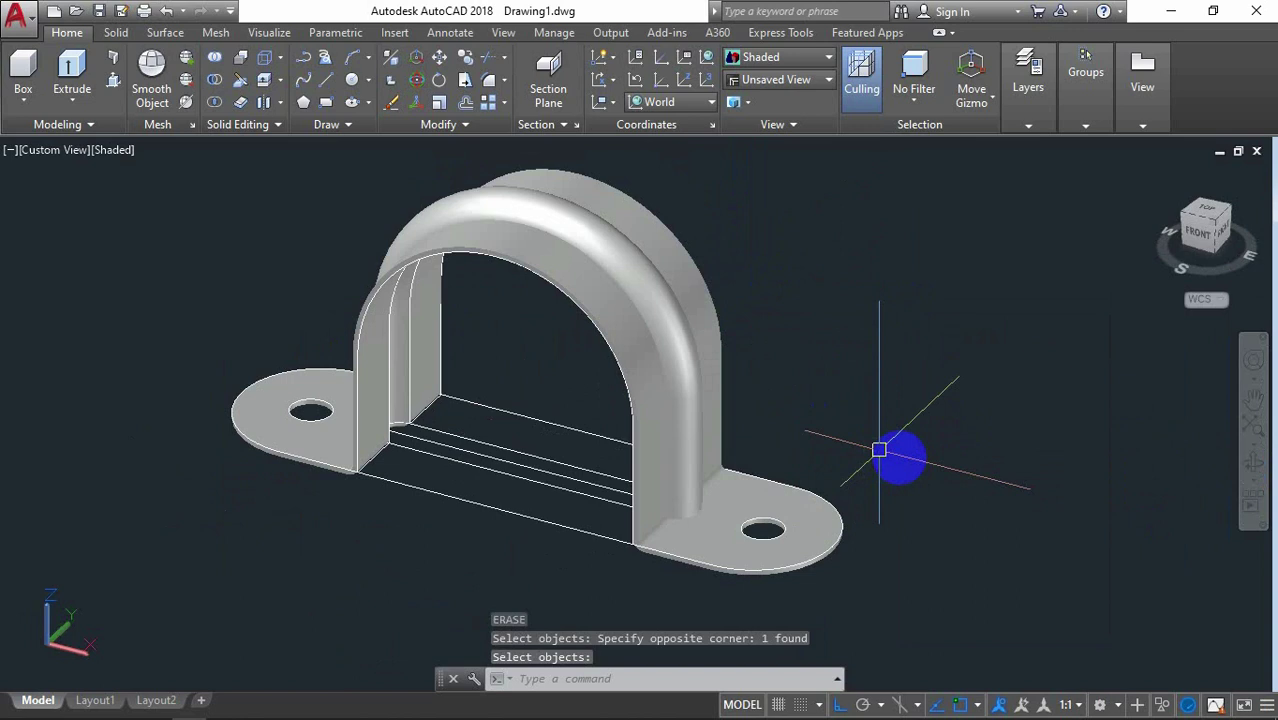
left_click(1251, 462)
mouse_move(887, 516)
left_mouse_down()
mouse_move(899, 340)
mouse_move(1012, 414)
mouse_move(1046, 496)
mouse_move(1046, 553)
mouse_move(1007, 523)
mouse_move(1004, 537)
mouse_move(979, 466)
mouse_move(1013, 513)
mouse_move(936, 471)
mouse_move(750, 448)
mouse_move(596, 451)
mouse_move(762, 491)
mouse_move(859, 468)
mouse_move(851, 451)
mouse_move(745, 439)
mouse_move(622, 348)
mouse_move(699, 431)
mouse_move(657, 352)
left_mouse_up()
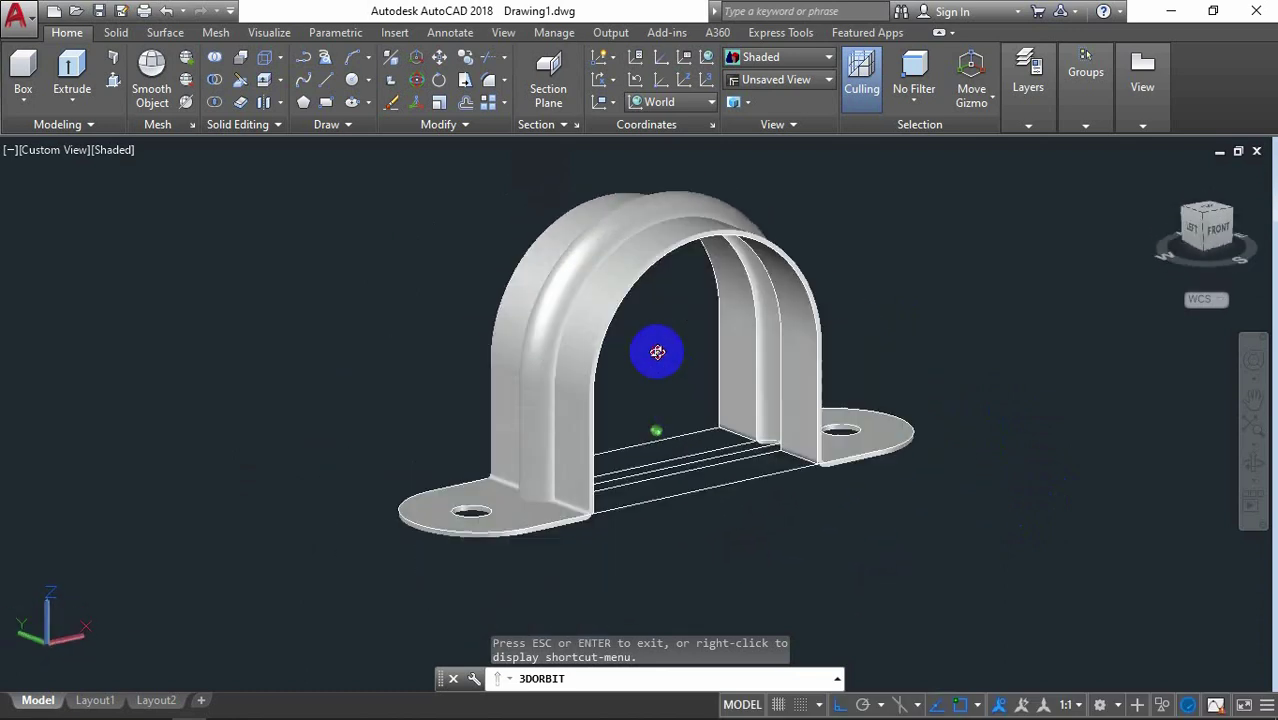
left_click_drag(747, 372, 681, 440)
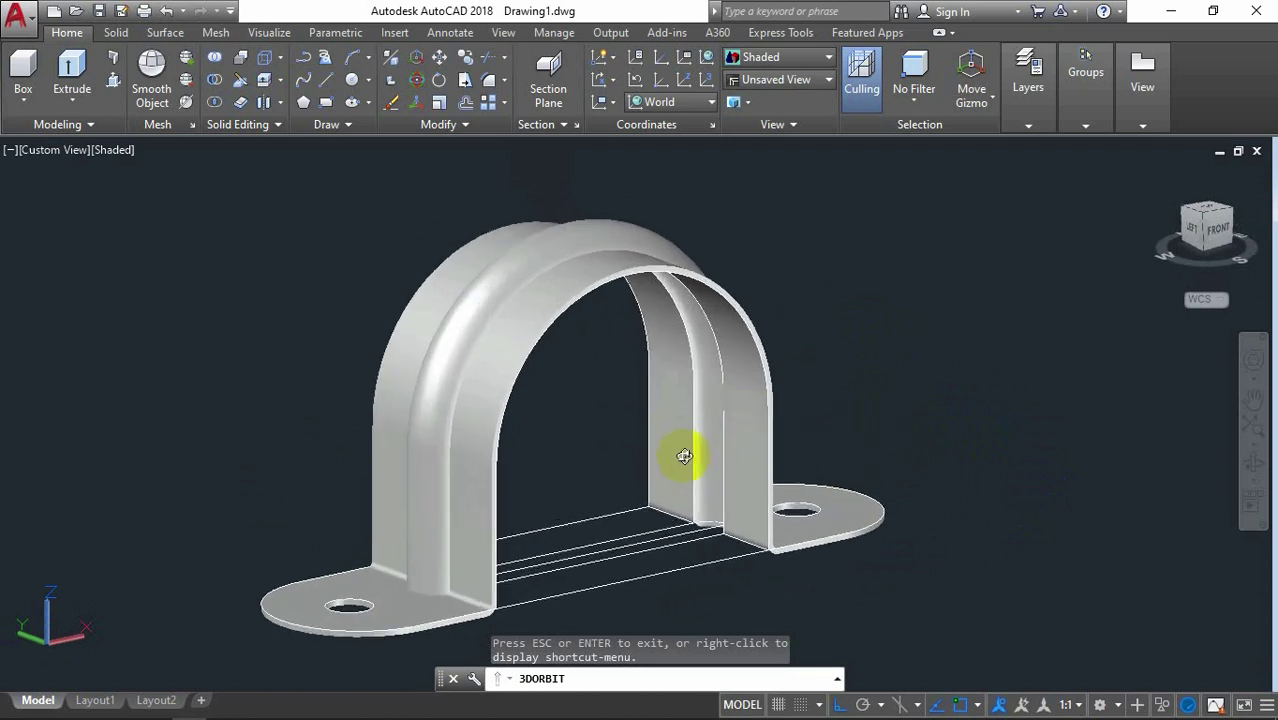
mouse_move(608, 479)
left_mouse_down()
mouse_move(642, 484)
mouse_move(562, 499)
mouse_move(625, 491)
mouse_move(958, 243)
left_mouse_up()
right_click(958, 243)
left_click(1005, 251)
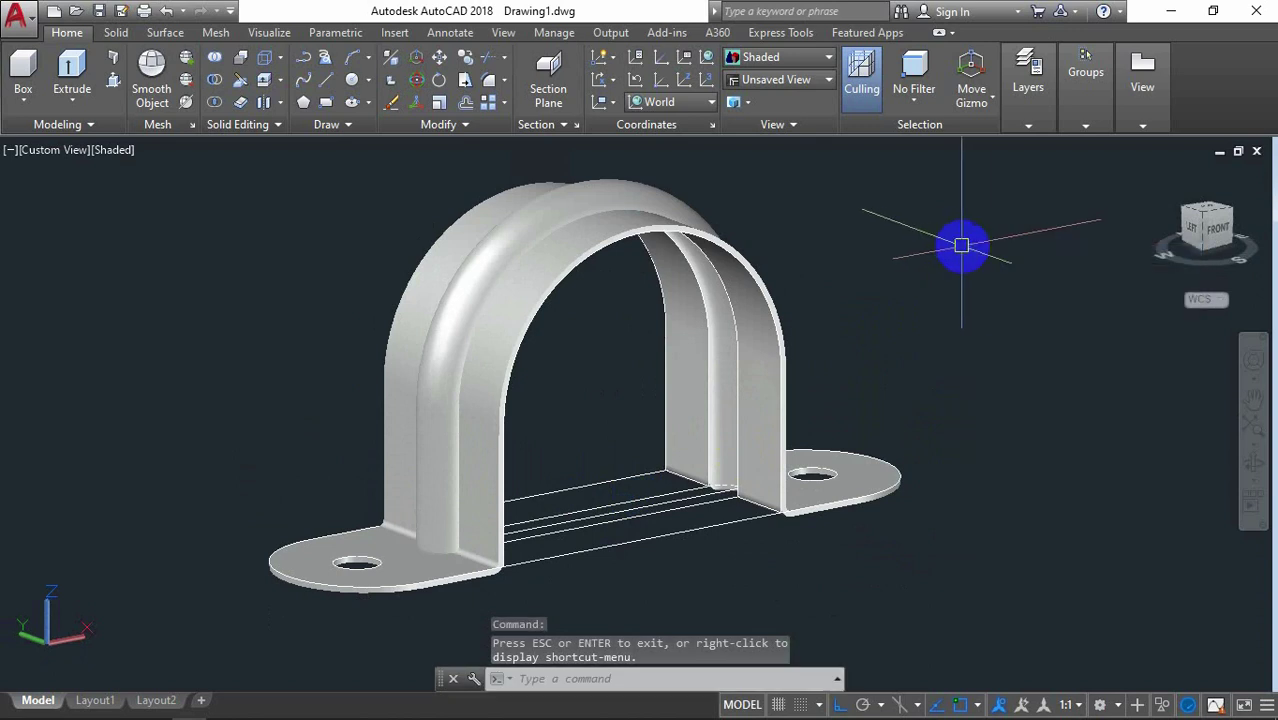